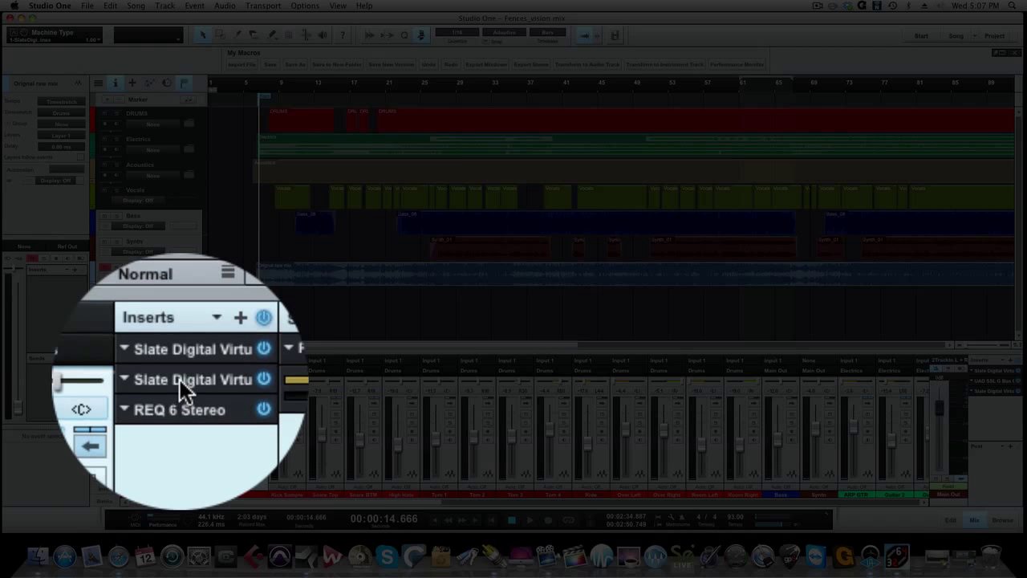
- Open the Slate Digital Virtual Channel on the Kick channel, then view its REQ 6 Stereo equalizer settings
click(180, 380)
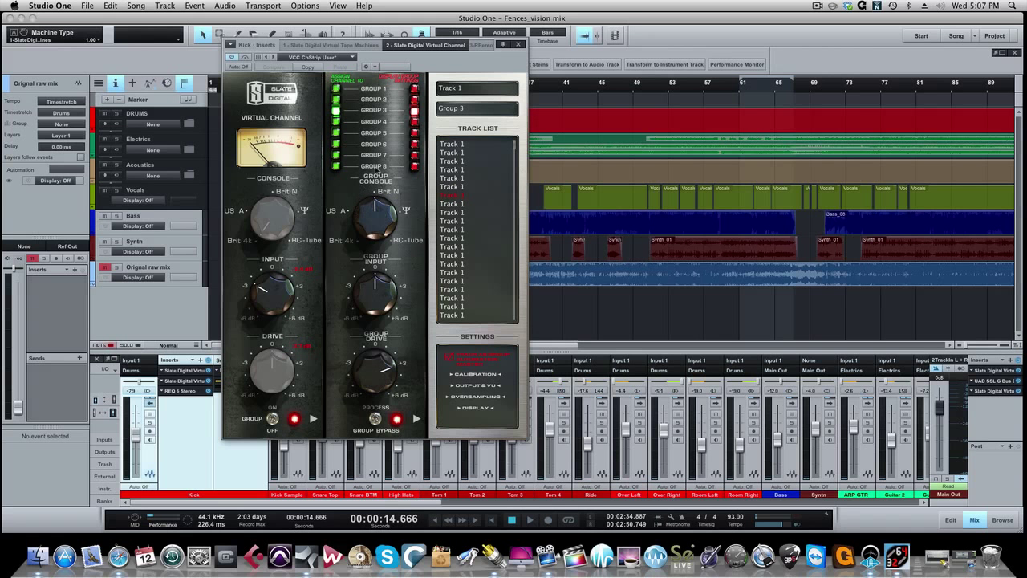
drag(444, 71, 582, 60)
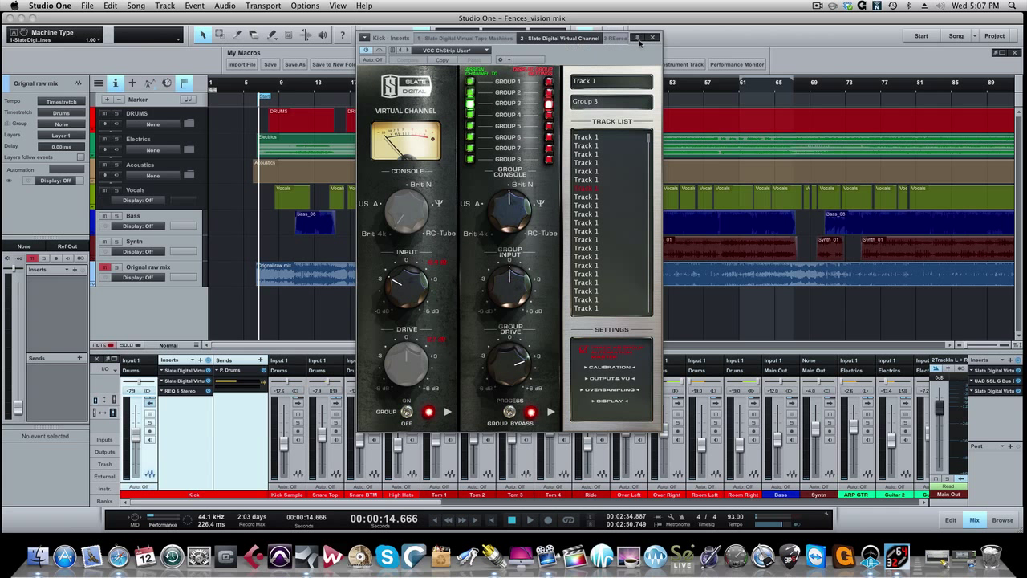
click(613, 39)
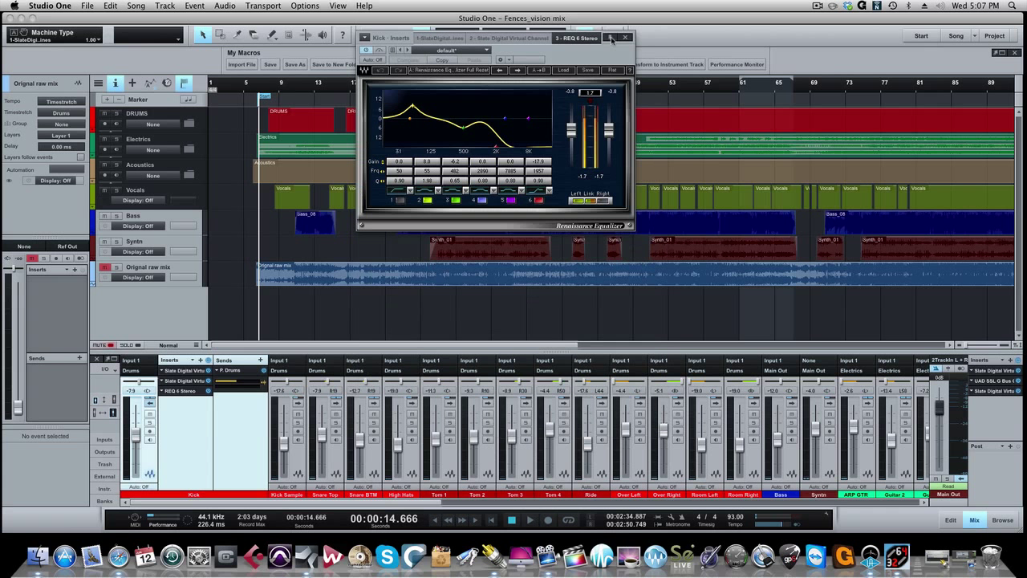
drag(574, 57, 662, 67)
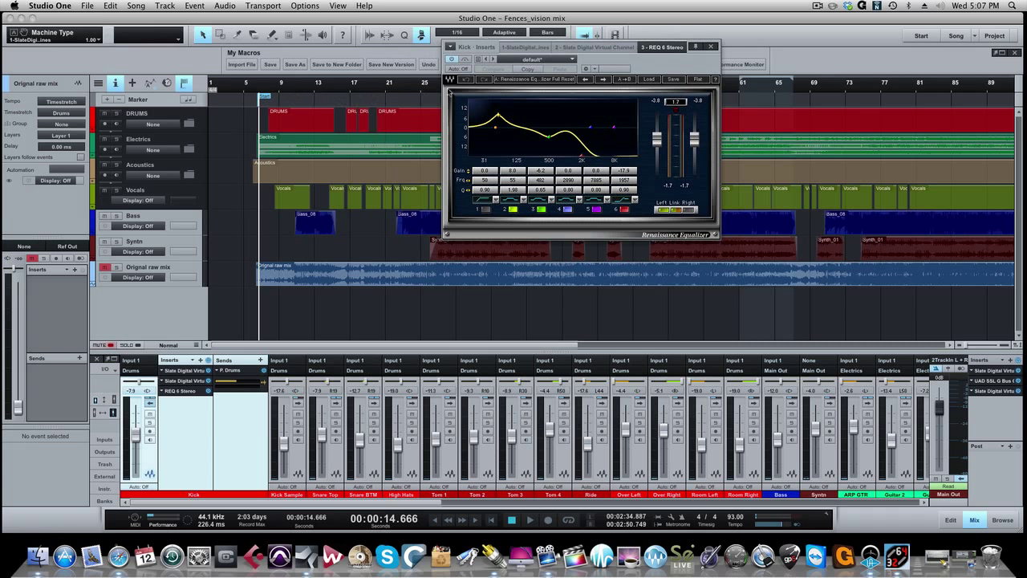
- Solo the Kick and audition it from about bar 70 with the REQ 6 equalizer open, then close the plug-in window
click(821, 89)
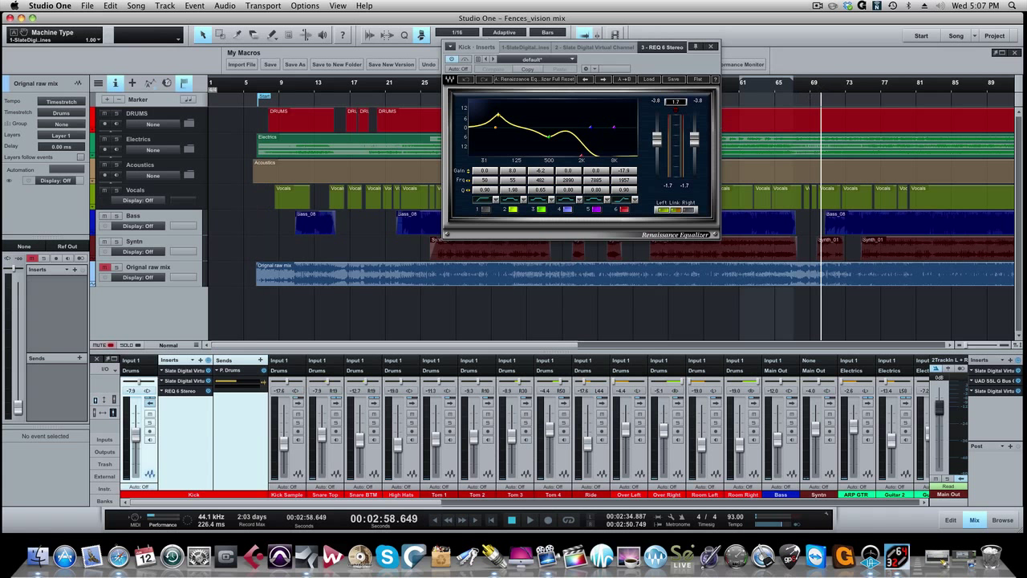
click(150, 422)
drag(663, 71, 372, 101)
key(space)
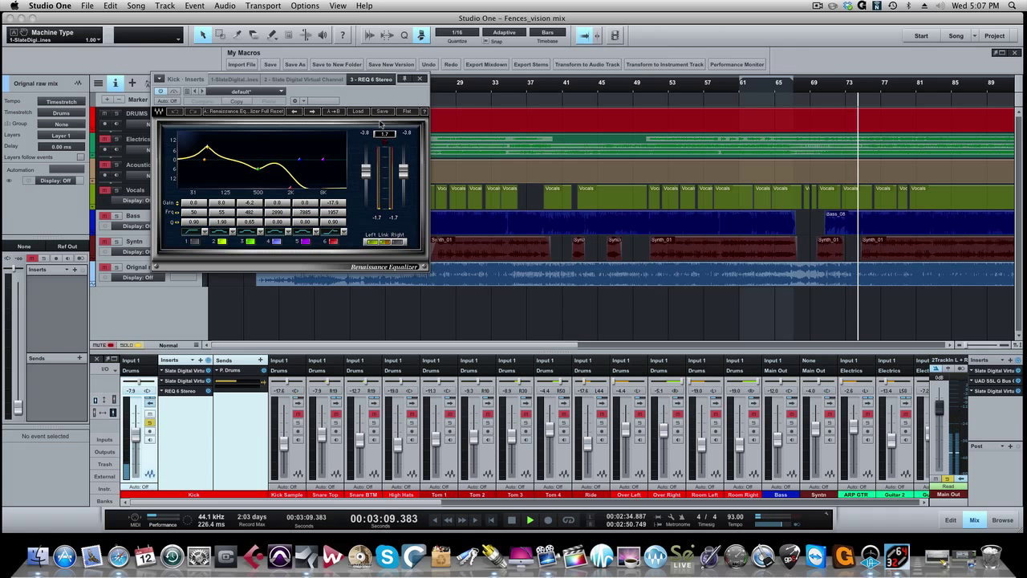
key(space)
drag(378, 90, 525, 108)
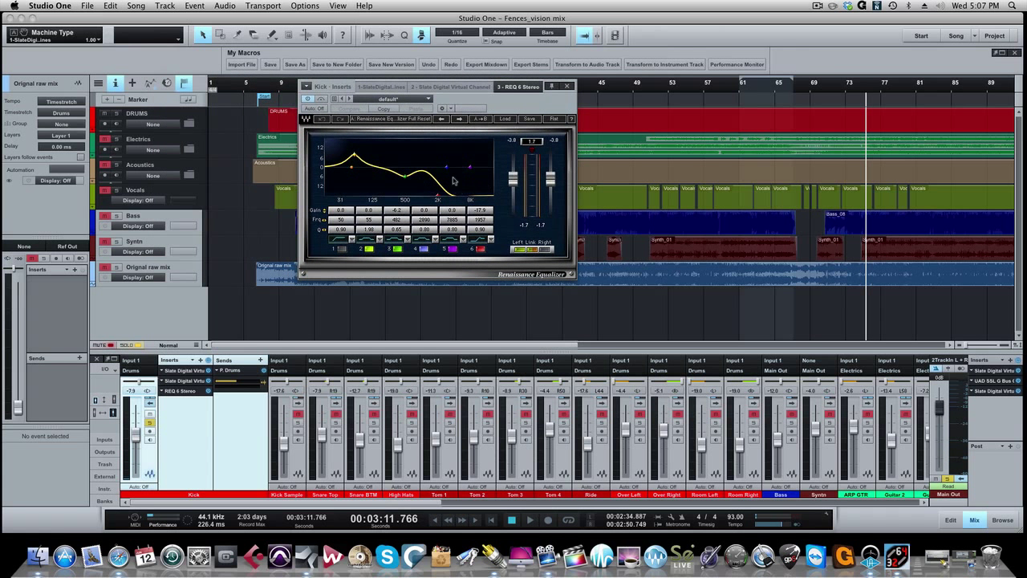
click(568, 86)
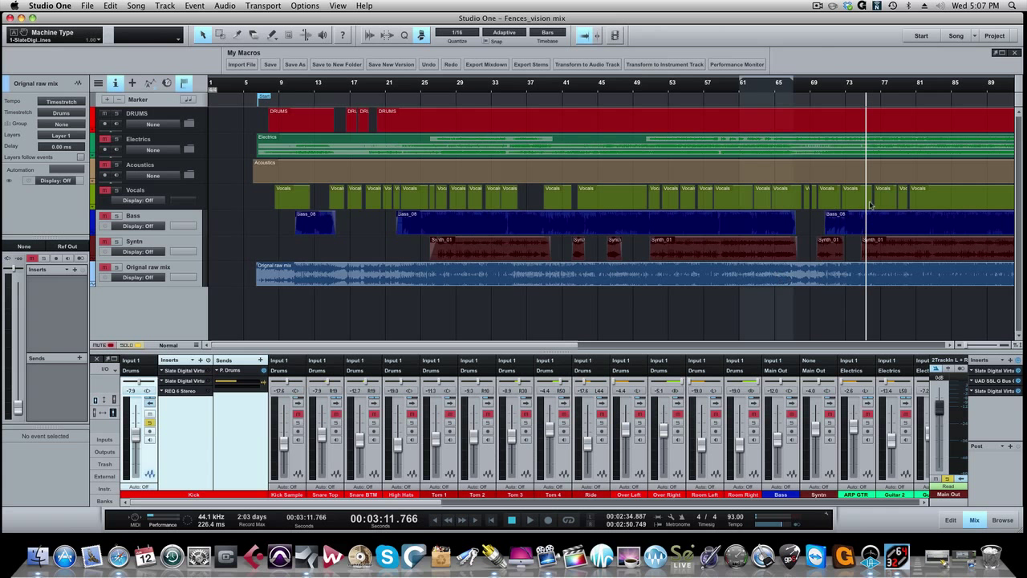
- Play the soloed Kick with its inserts bypassed, then reactivate the Virtual Channel insert during playback
key(space)
key(super+s)
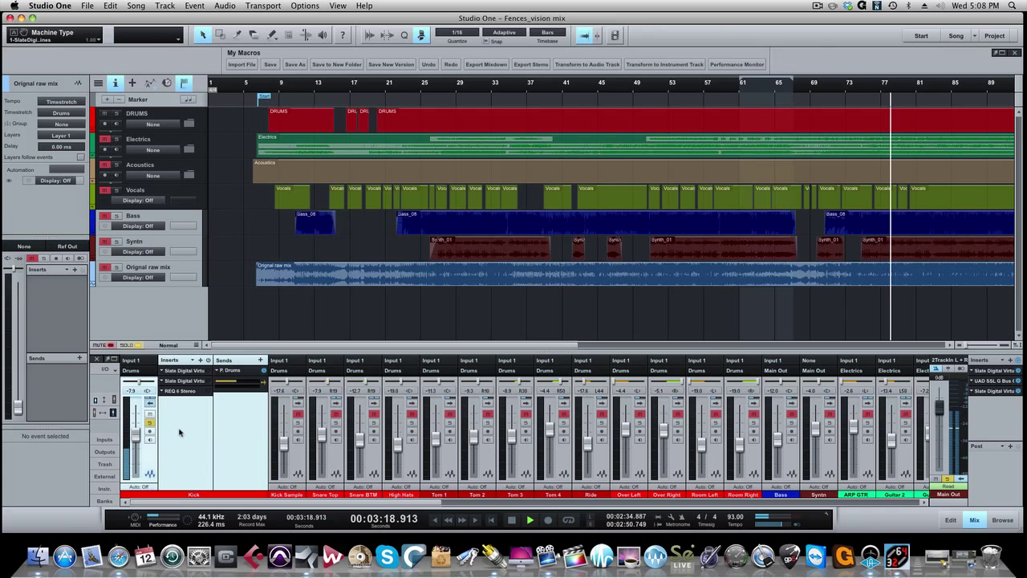
key(space)
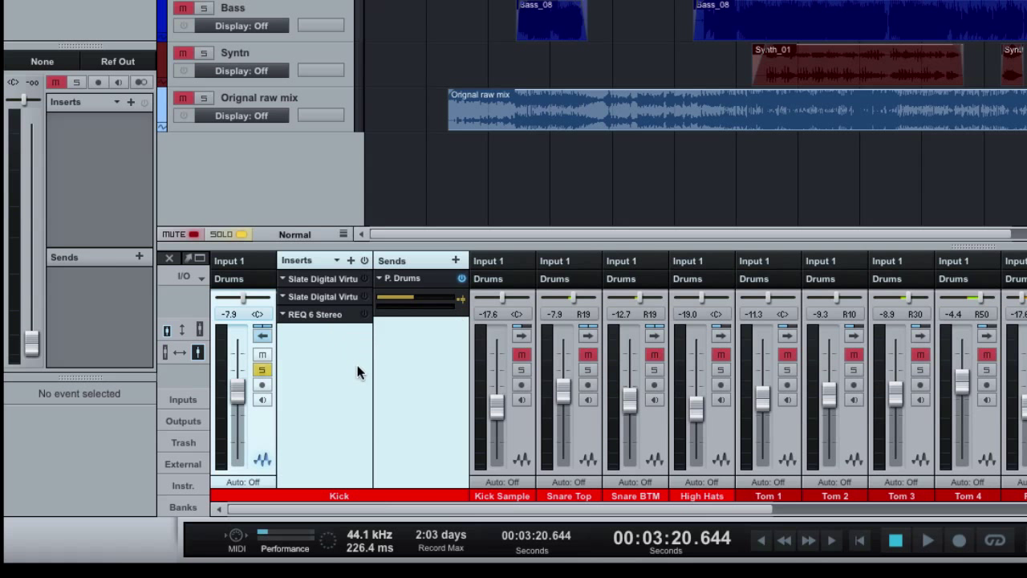
key(space)
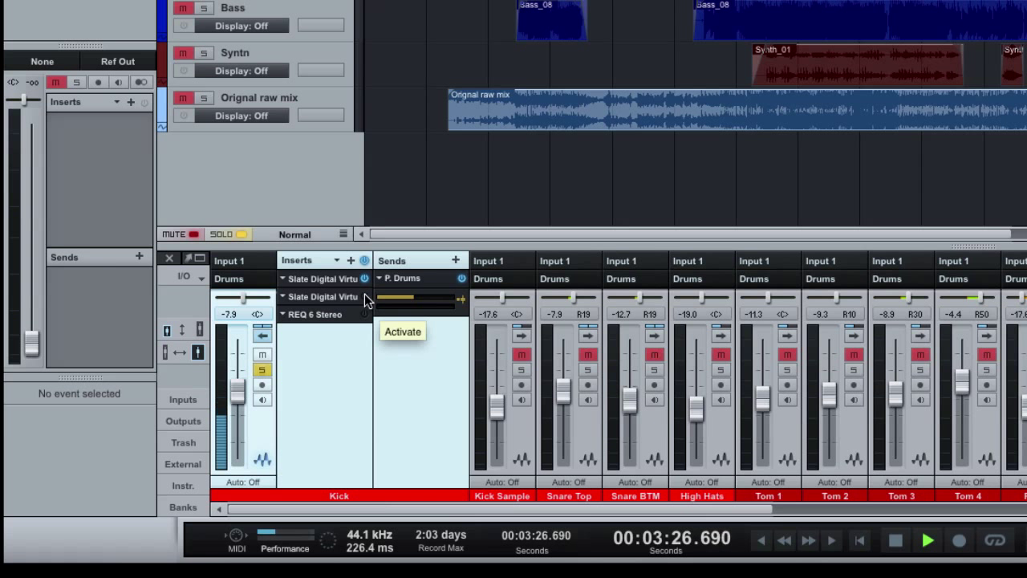
click(364, 296)
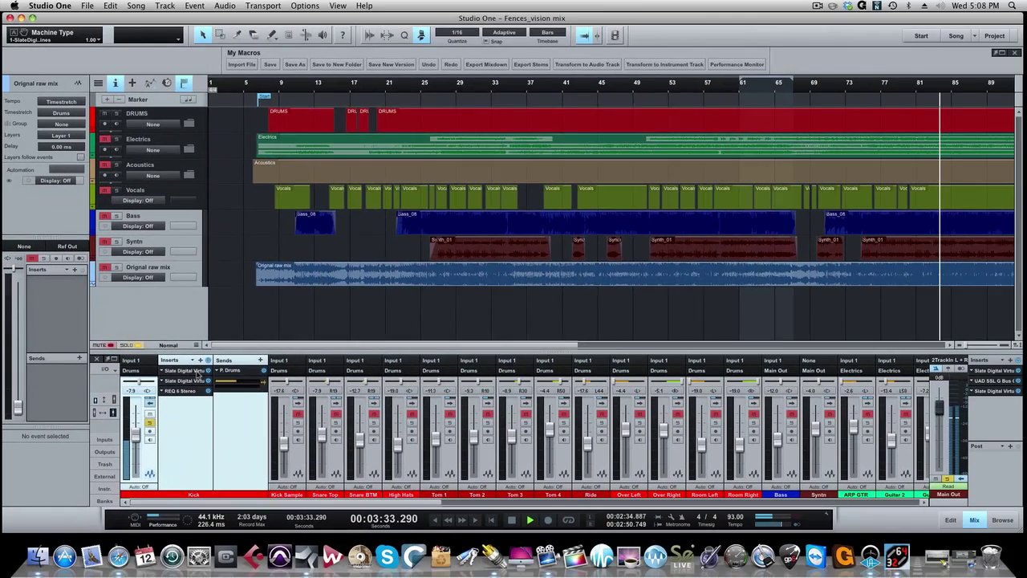
- Open the Kick's Virtual Tape Machines plug-in and raise its input to +1.2 dB with the linked output compensating
click(344, 281)
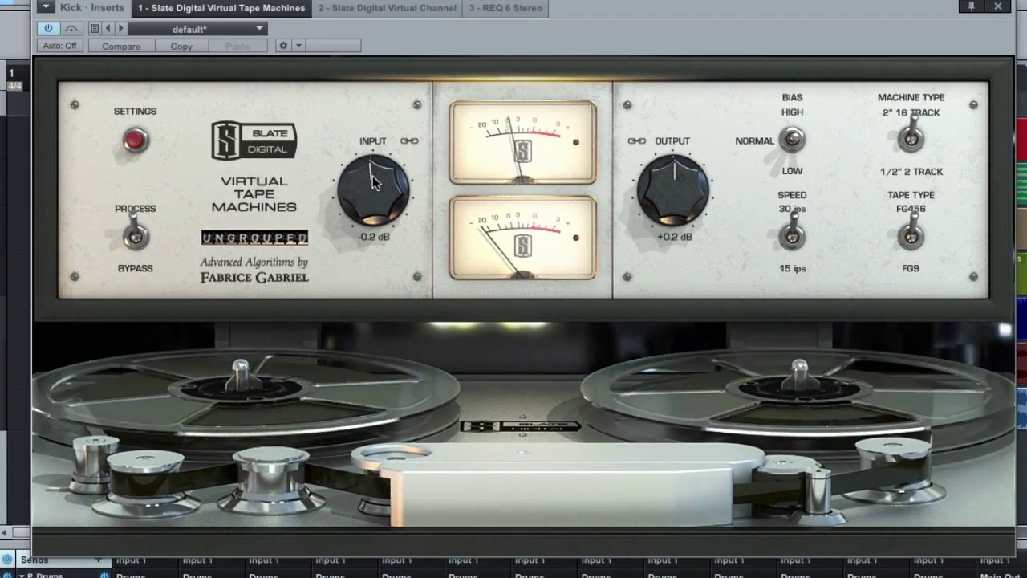
drag(373, 183, 374, 165)
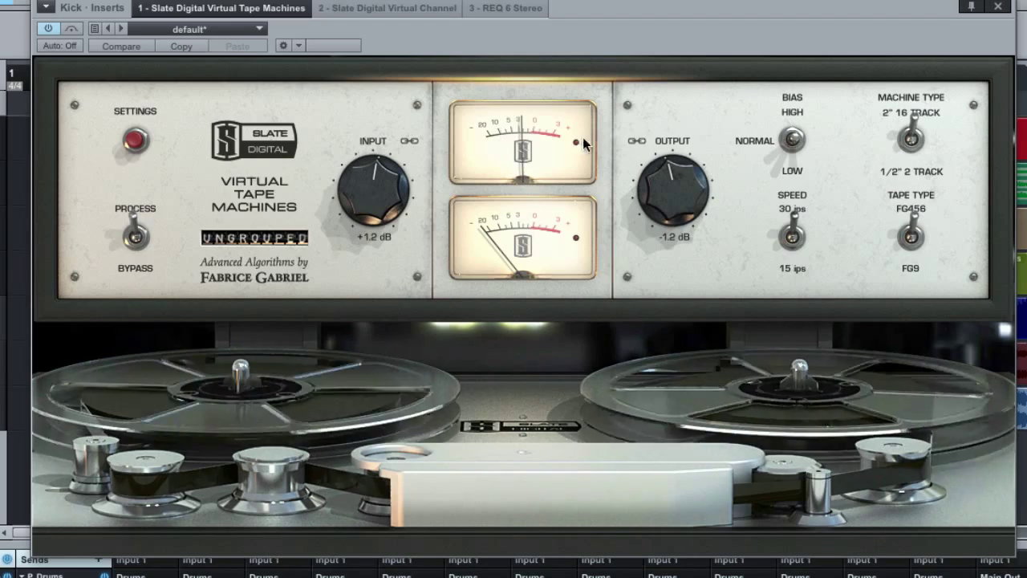
- Examine the Kick's REQ 6 equalizer curve and compare the bypassed and active sound, playing from about bar 74
click(382, 9)
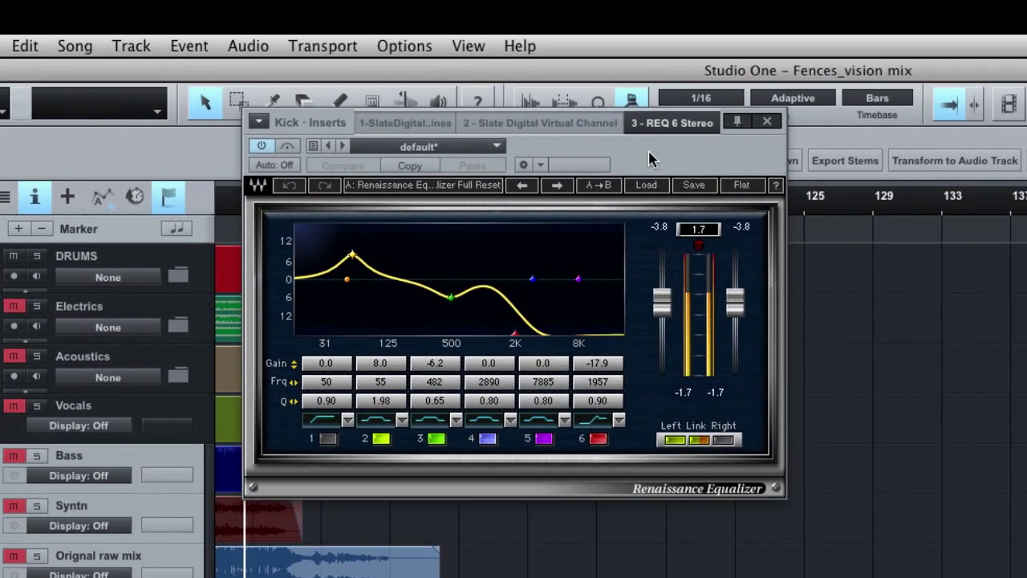
drag(653, 97, 775, 177)
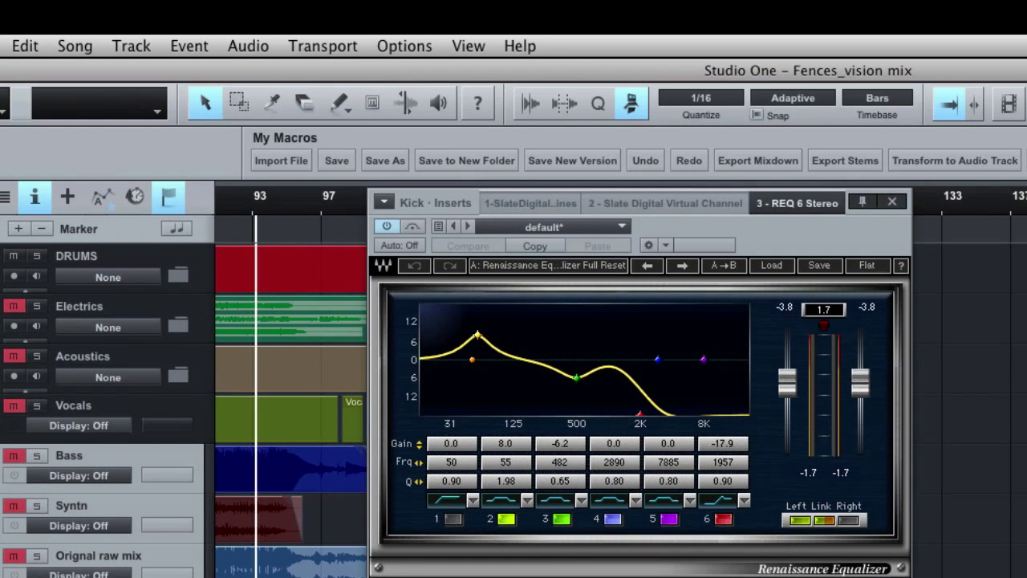
drag(802, 203, 803, 192)
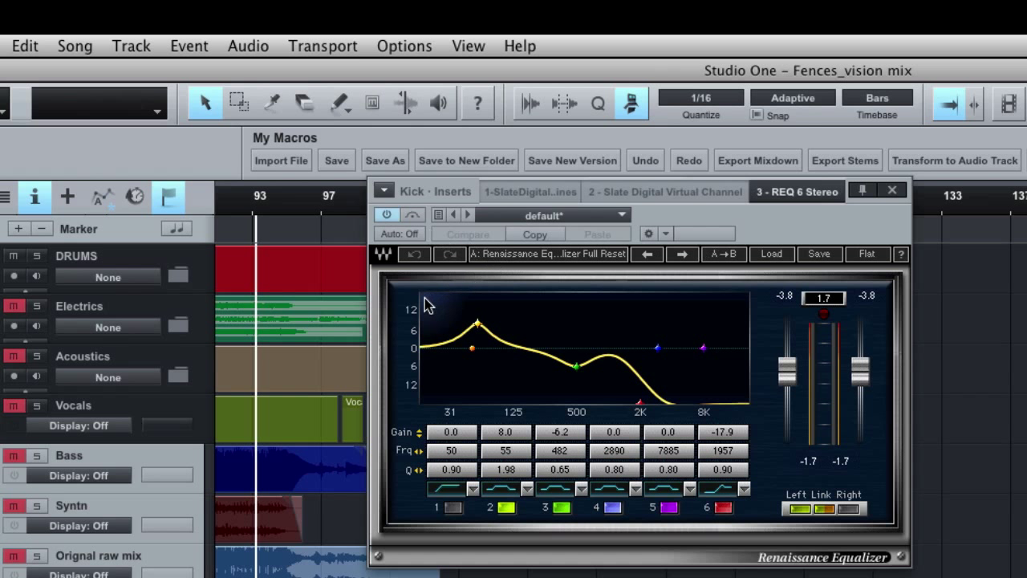
click(412, 215)
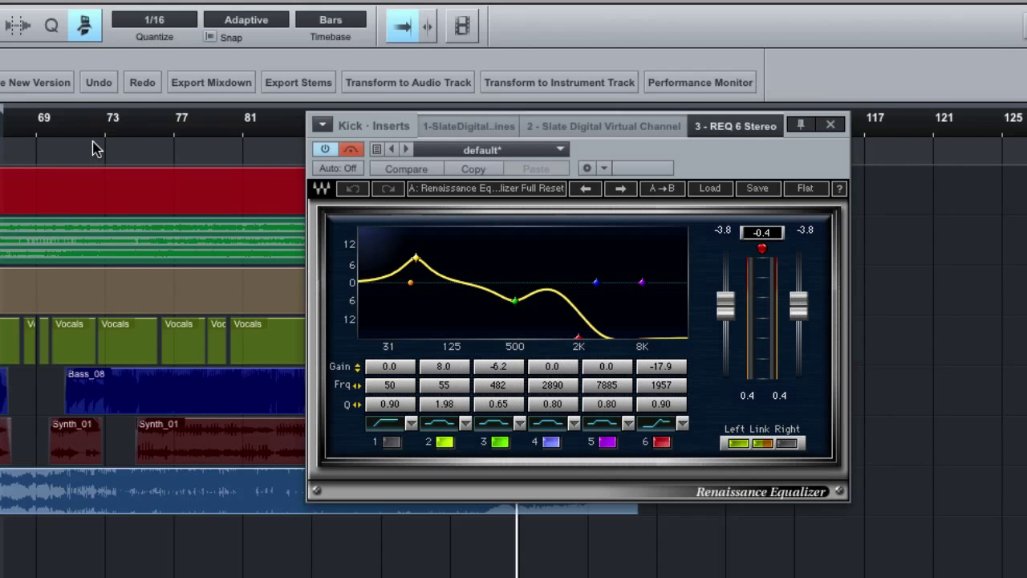
click(135, 121)
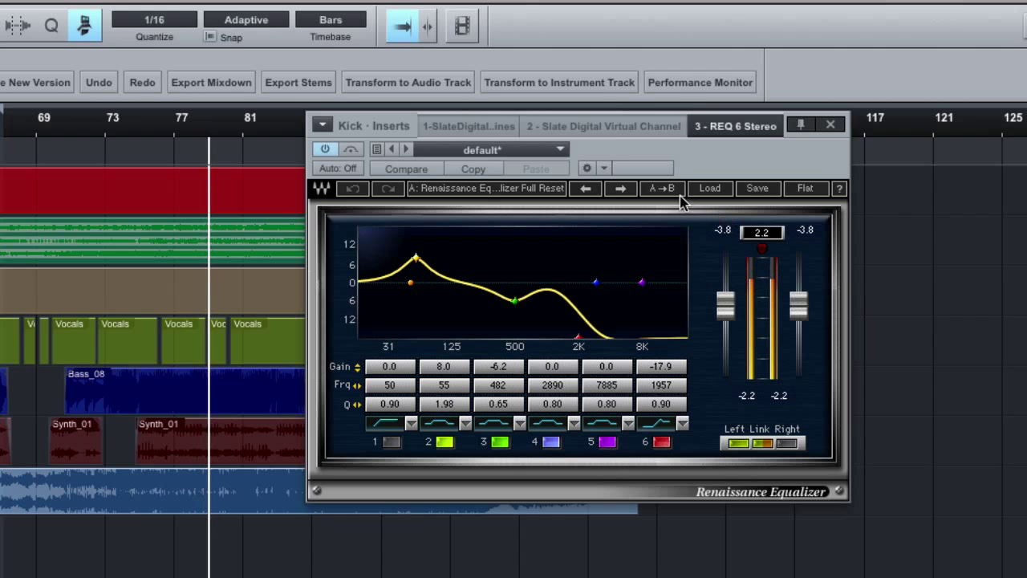
key(space)
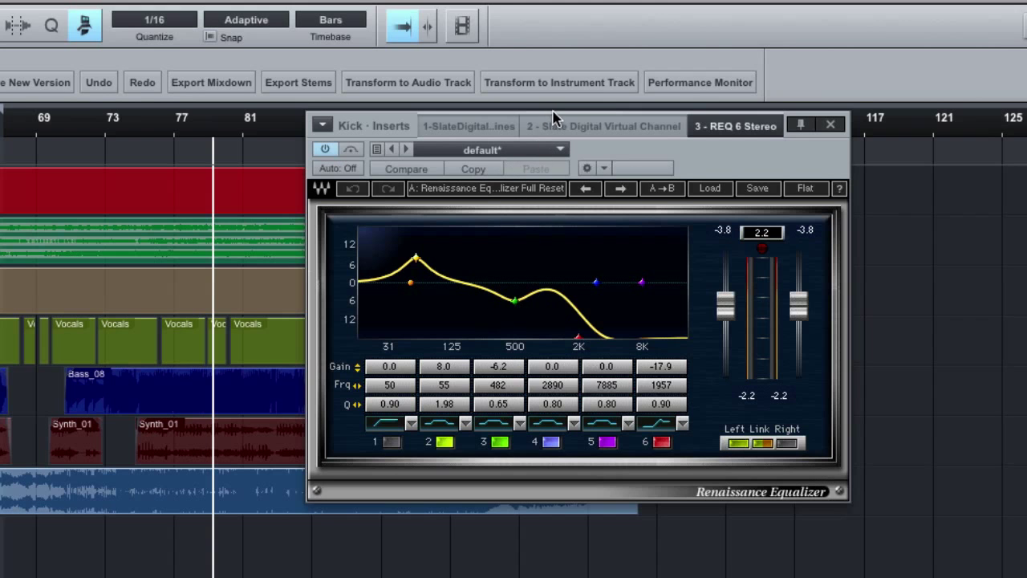
- Review the Kick's Virtual Channel, Virtual Tape Machines and REQ 6 plug-ins once more, then close the plug-in window
click(616, 123)
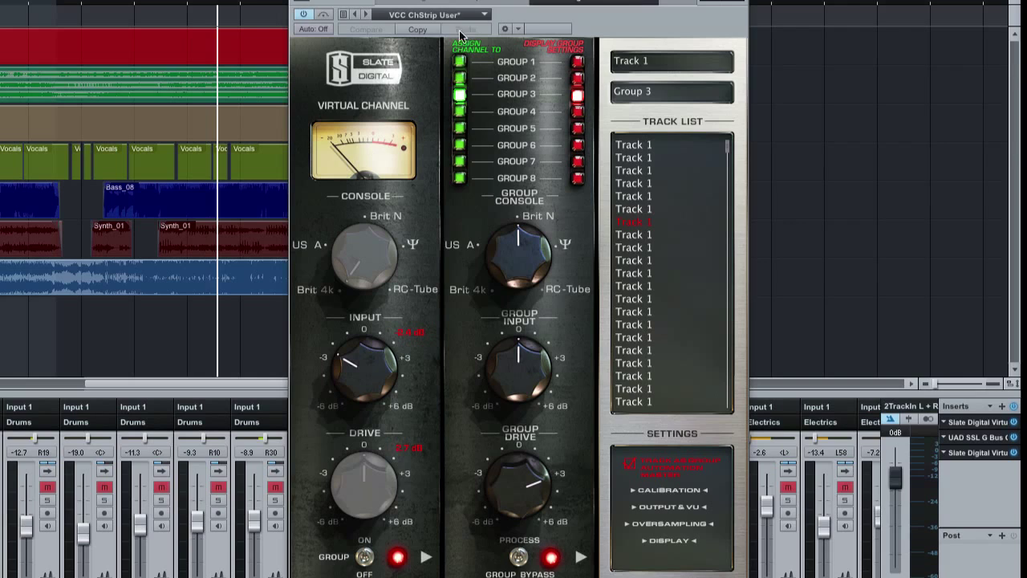
click(430, 3)
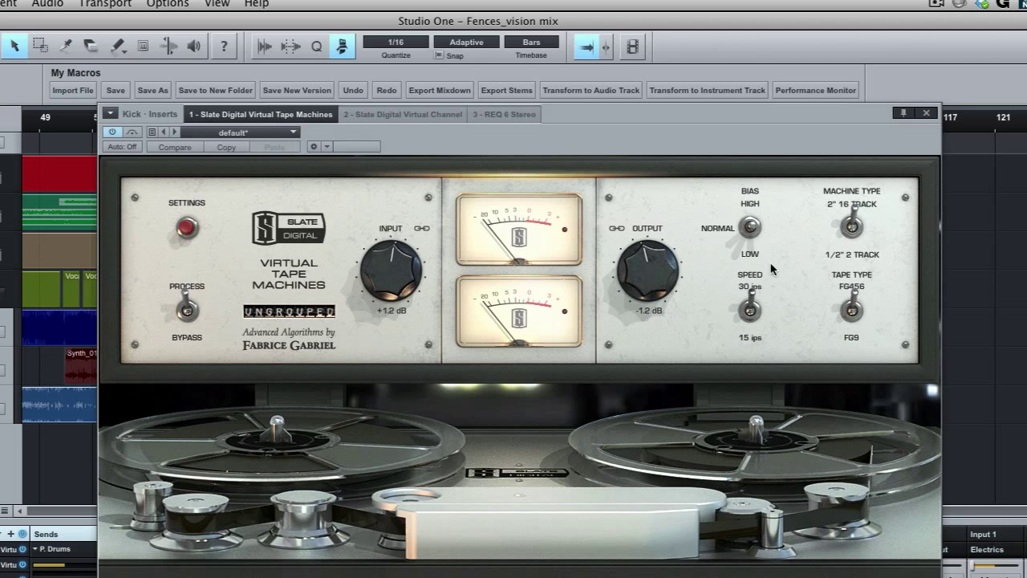
click(405, 115)
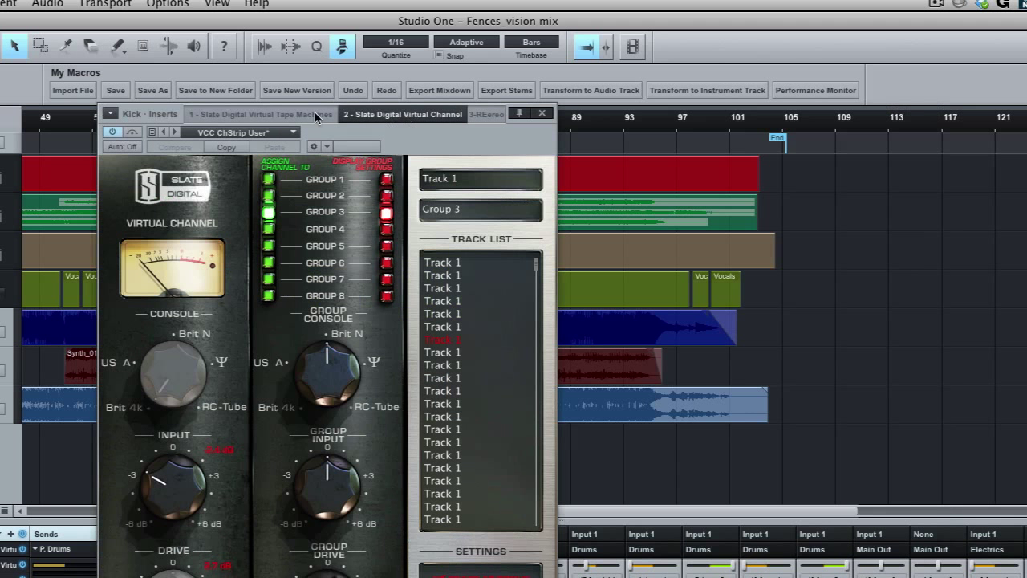
click(489, 115)
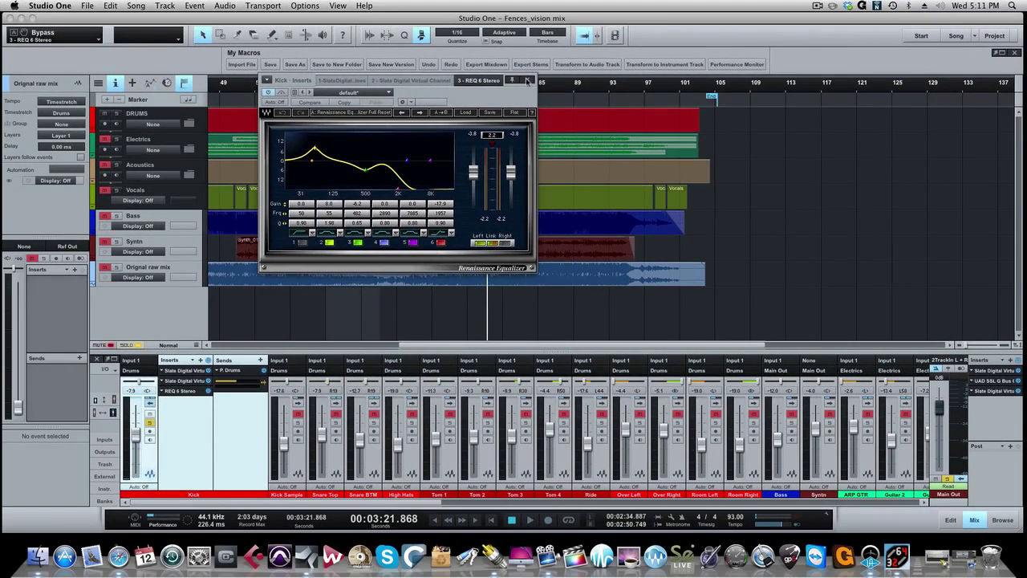
click(527, 80)
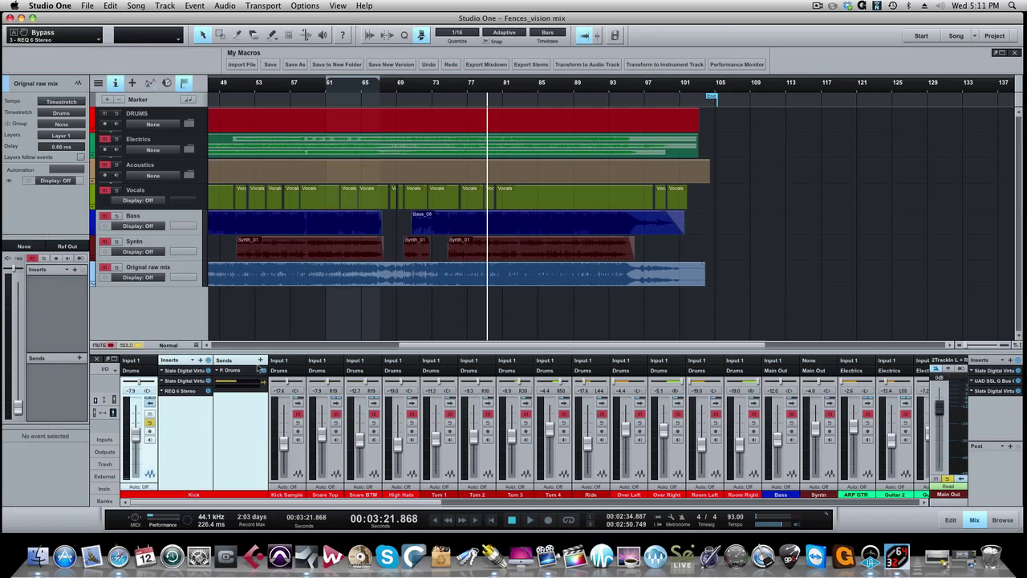
- Collapse the Kick channel, expand and solo the Kick Sample channel, and play it from about bar 59
click(150, 405)
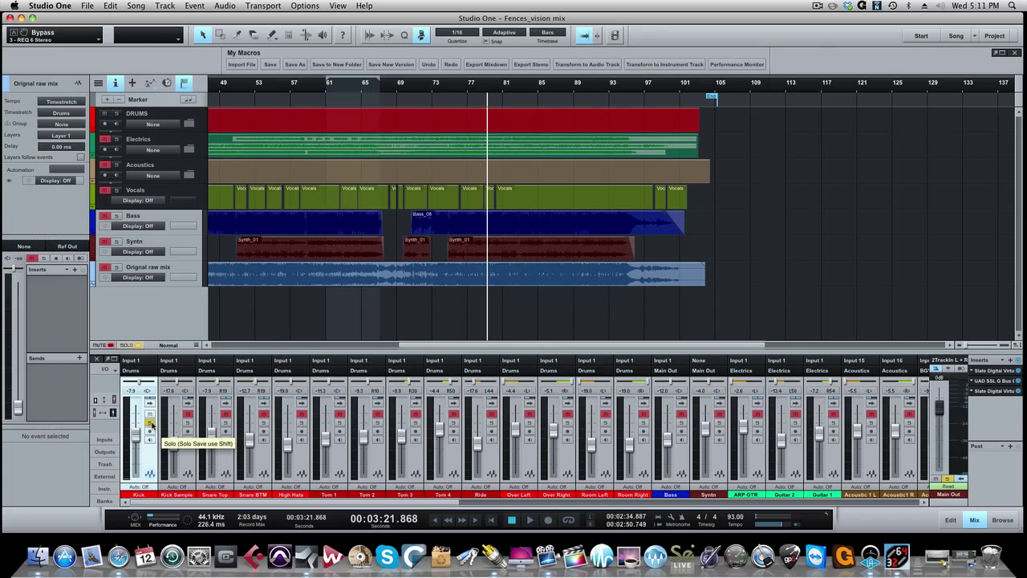
click(189, 404)
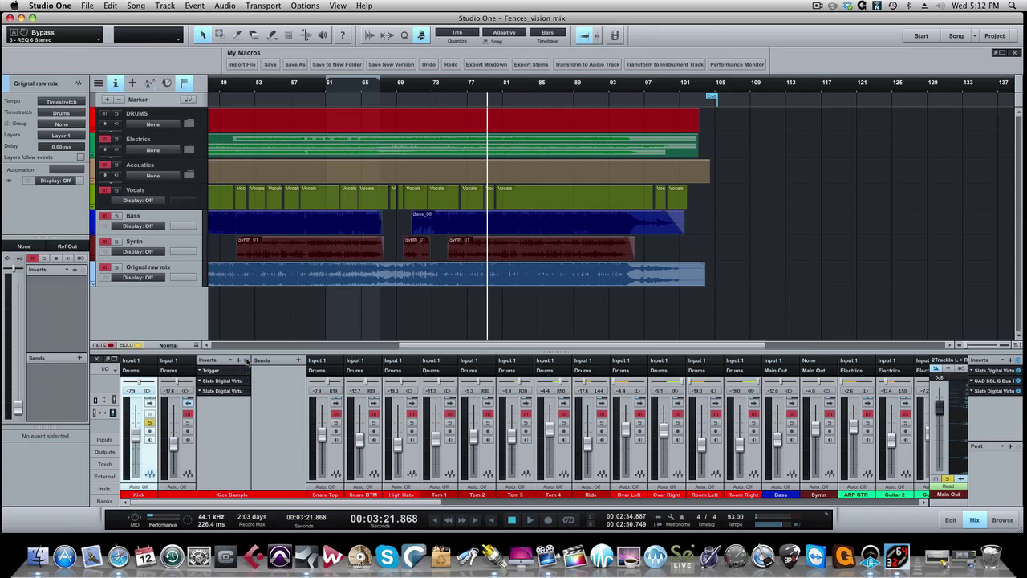
click(188, 423)
click(308, 88)
key(space)
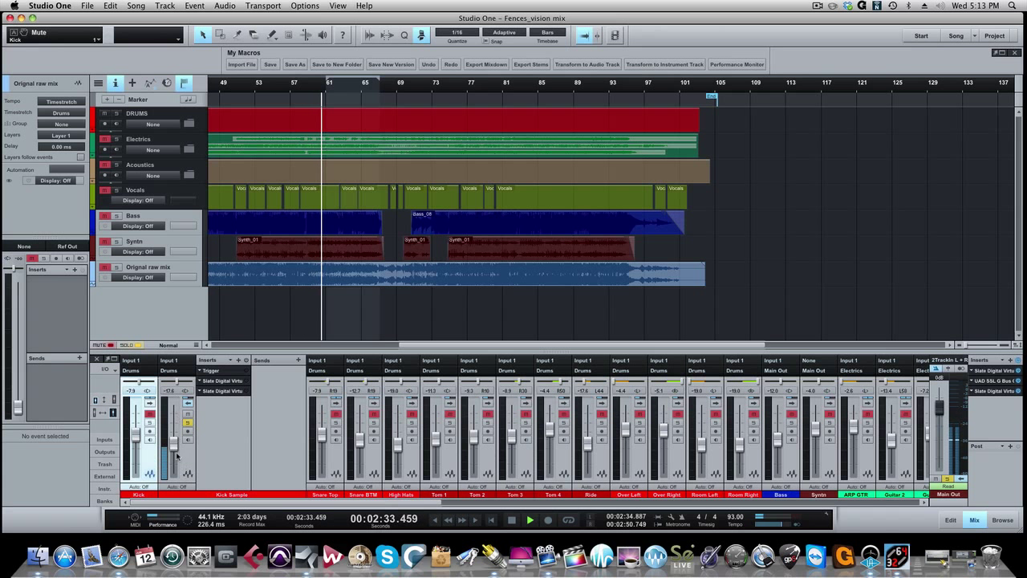
- Raise the Kick Sample volume to about -4.4 dB, stop playback, and lower it to about -21.8 dB
drag(173, 448, 173, 434)
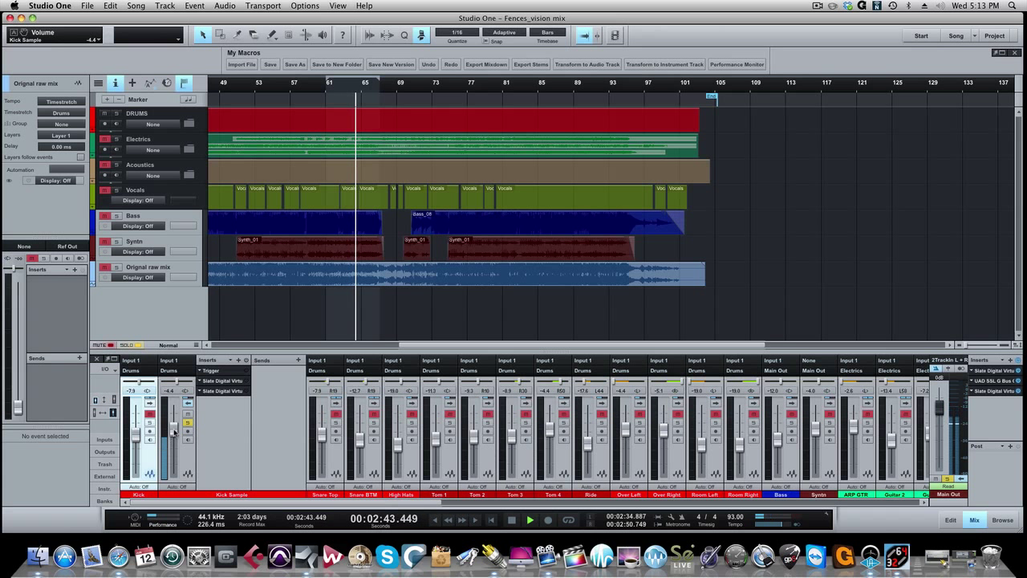
key(space)
drag(174, 430, 173, 448)
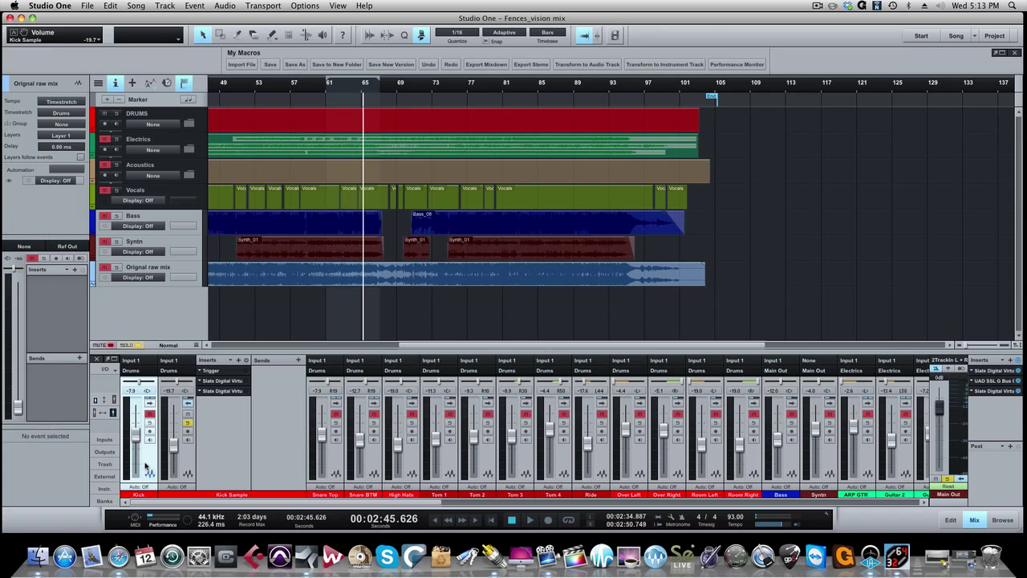
drag(172, 448, 174, 451)
- Open the Trigger plug-in on the Kick Sample channel, examine its settings and Kick 5 Z1 sample, and close its interface
click(223, 372)
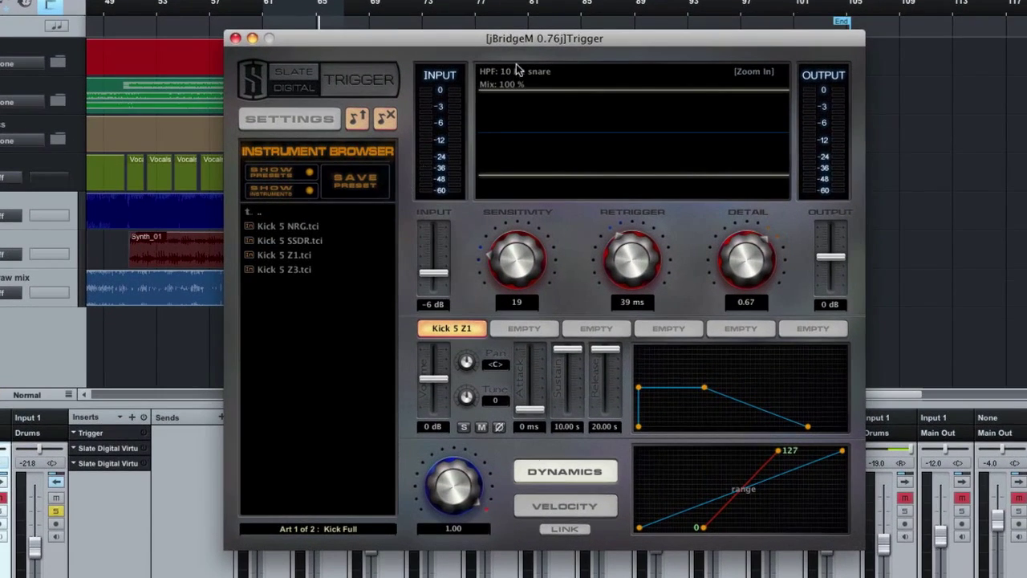
drag(629, 34, 724, 0)
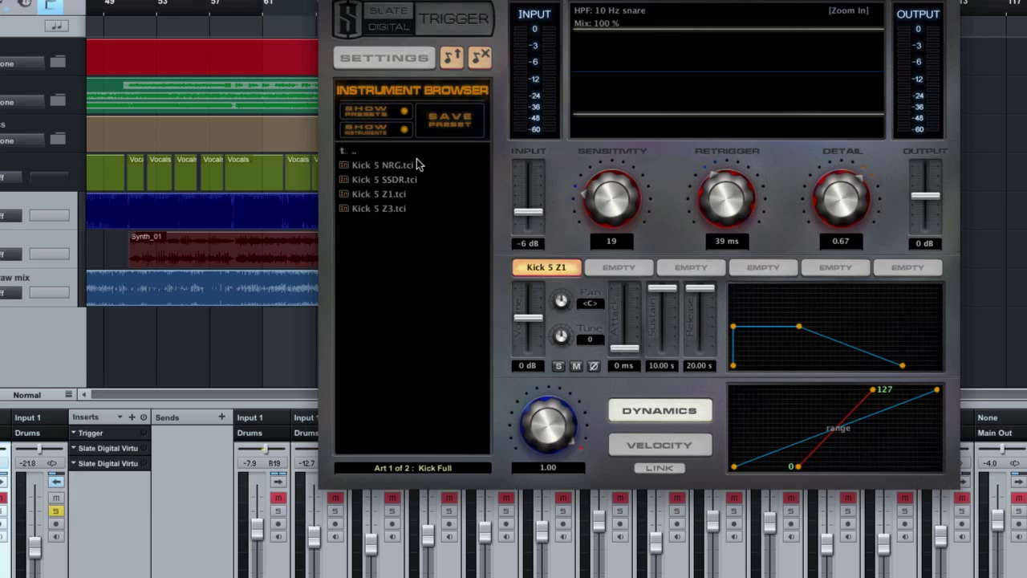
drag(530, 0, 492, 97)
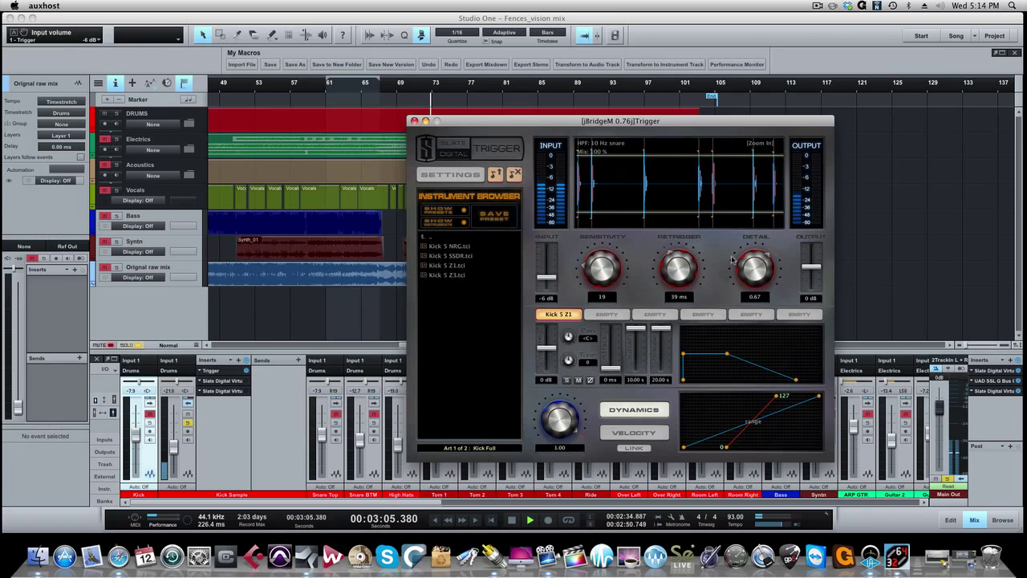
click(414, 121)
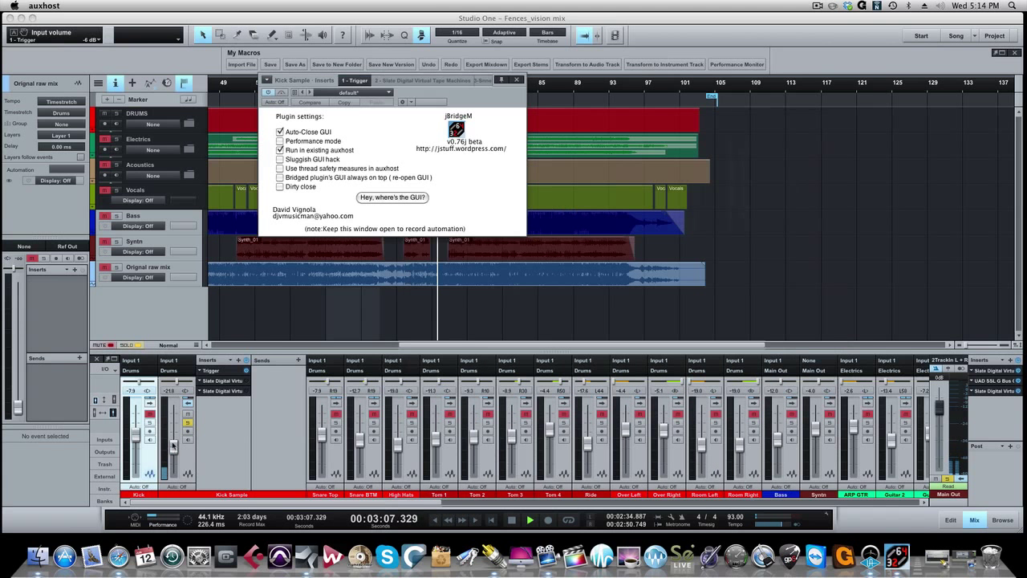
- Raise the Kick Sample channel's volume to about +2.3 dB during playback
drag(172, 444, 173, 416)
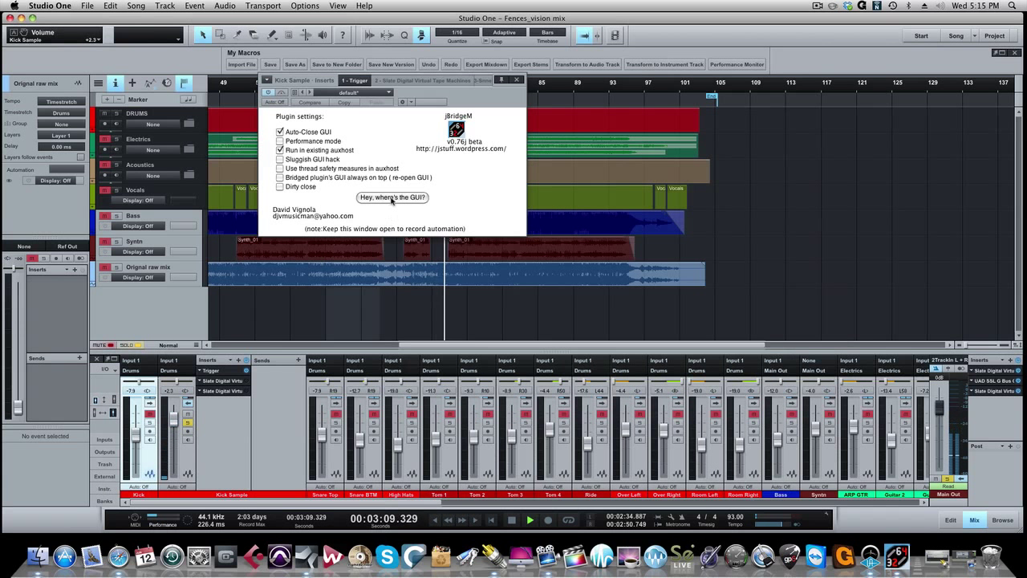
- Recall the Trigger interface, lower the Kick Sample volume to about -19 dB against the soloed Kick, and close the plug-in window
click(392, 198)
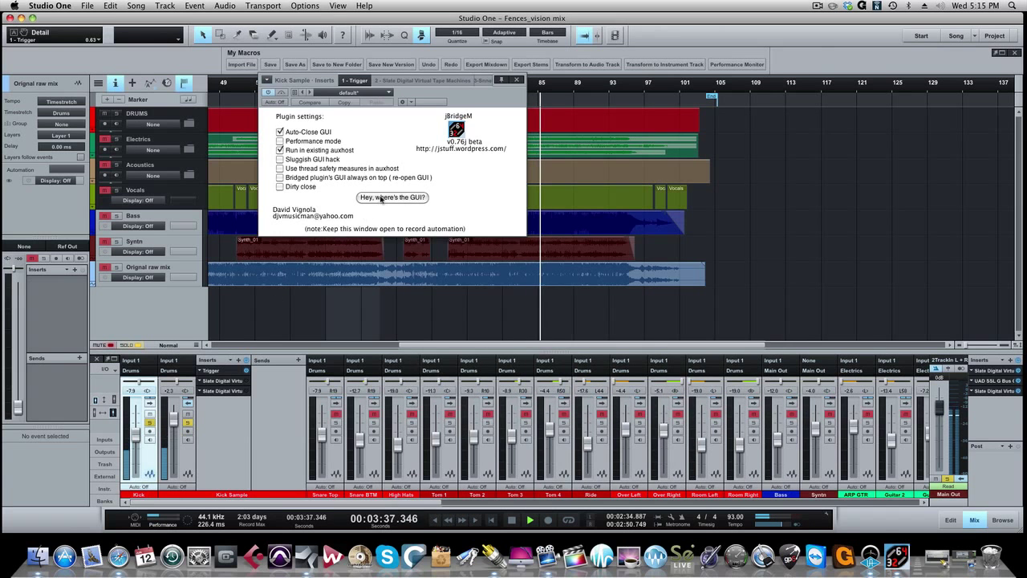
click(378, 200)
click(172, 426)
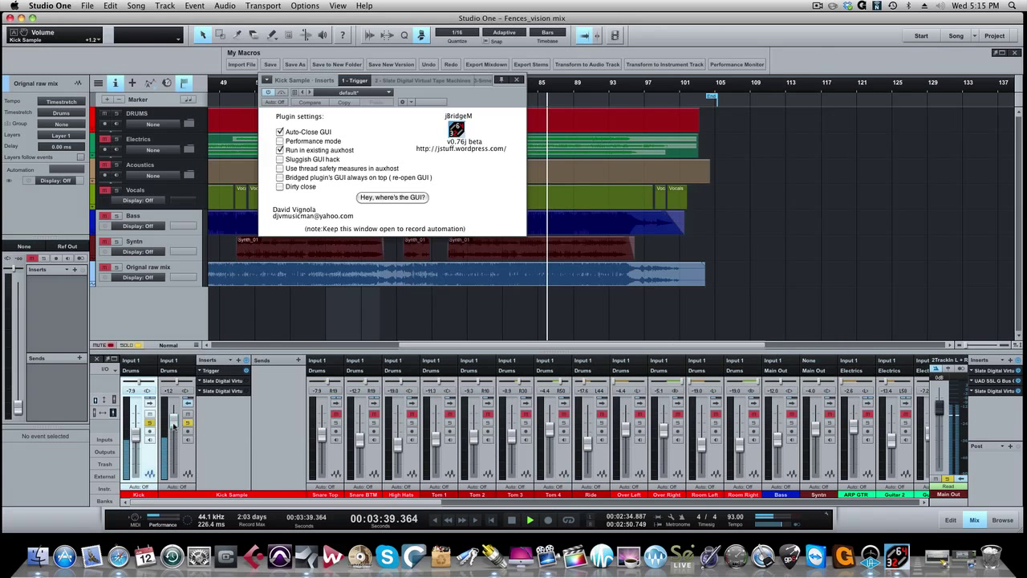
drag(172, 439, 172, 447)
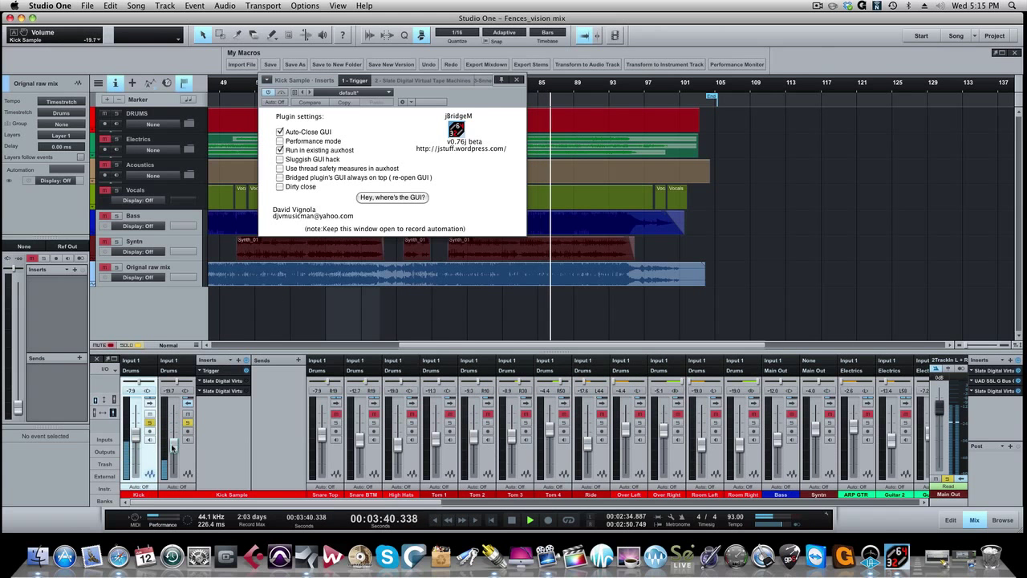
click(517, 79)
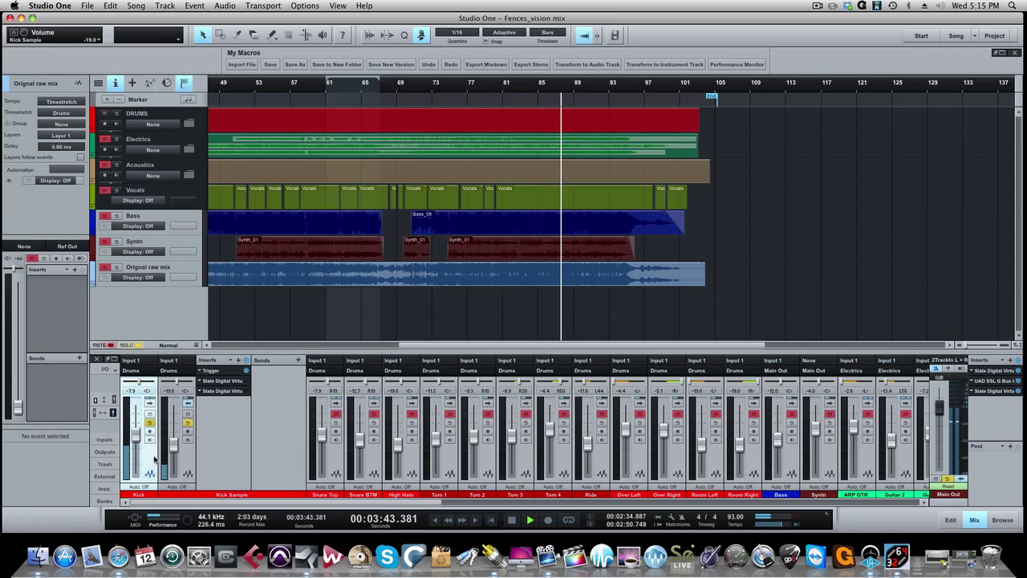
- Raise the Kick Sample volume to about -13.4 dB during playback and replay the kick blend from about bar 77
mouse_move(173, 442)
mouse_down()
mouse_move(175, 418)
mouse_move(170, 449)
mouse_up()
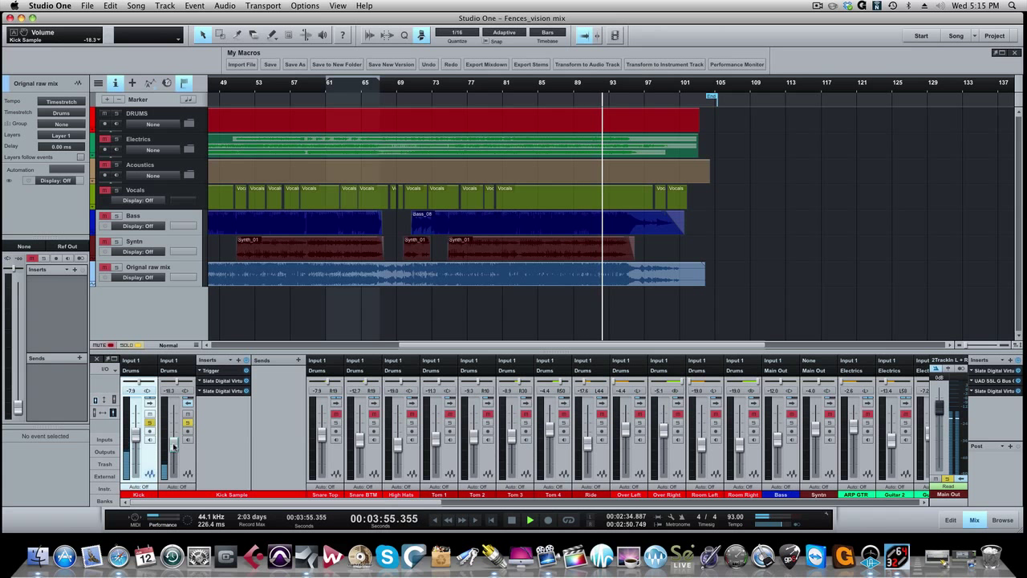
drag(172, 447, 173, 441)
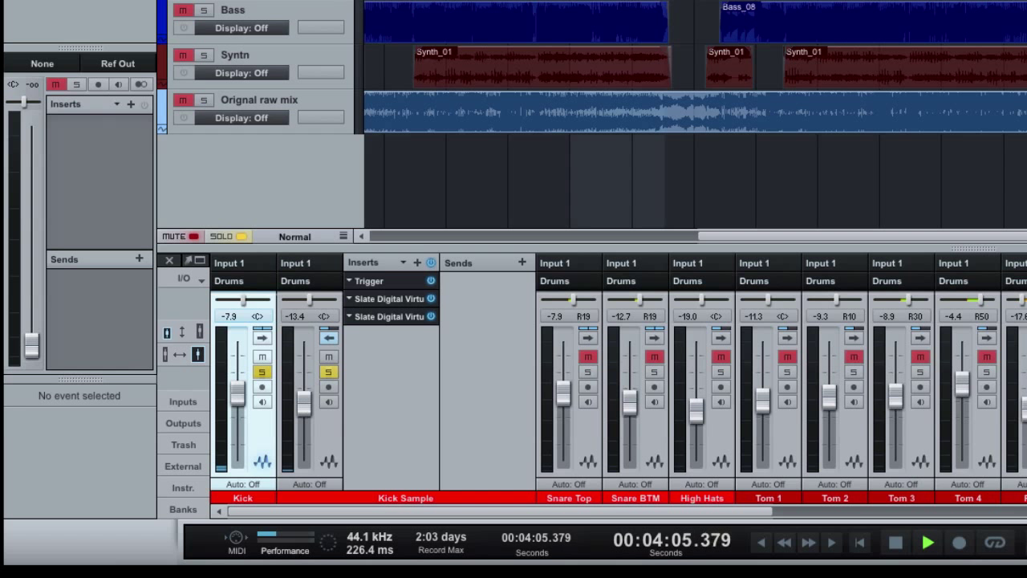
click(824, 45)
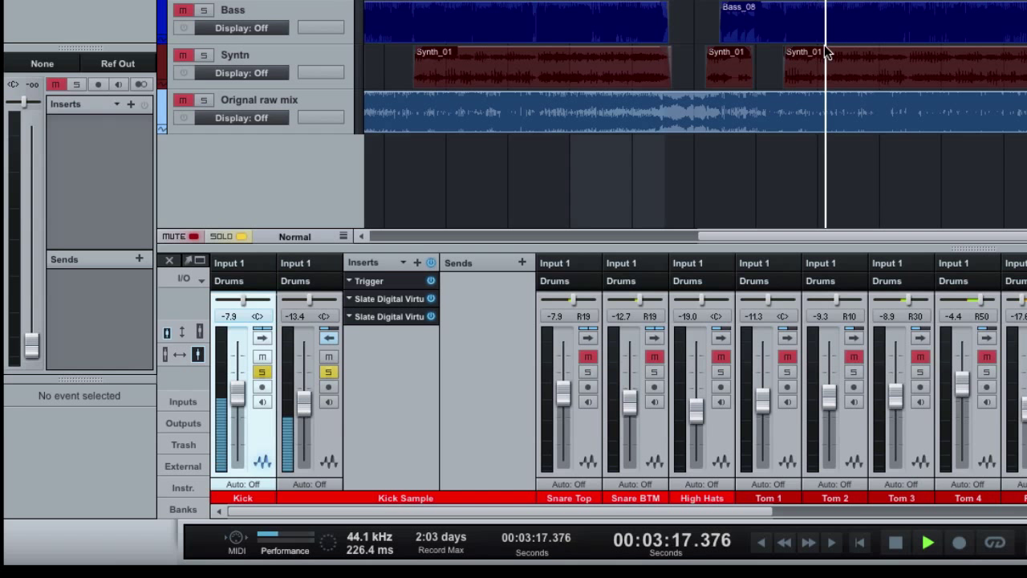
- Examine the Slate Digital Virtual Tape Machines and Virtual Channel settings on the Kick Sample channel, and close the plug-in window
click(394, 298)
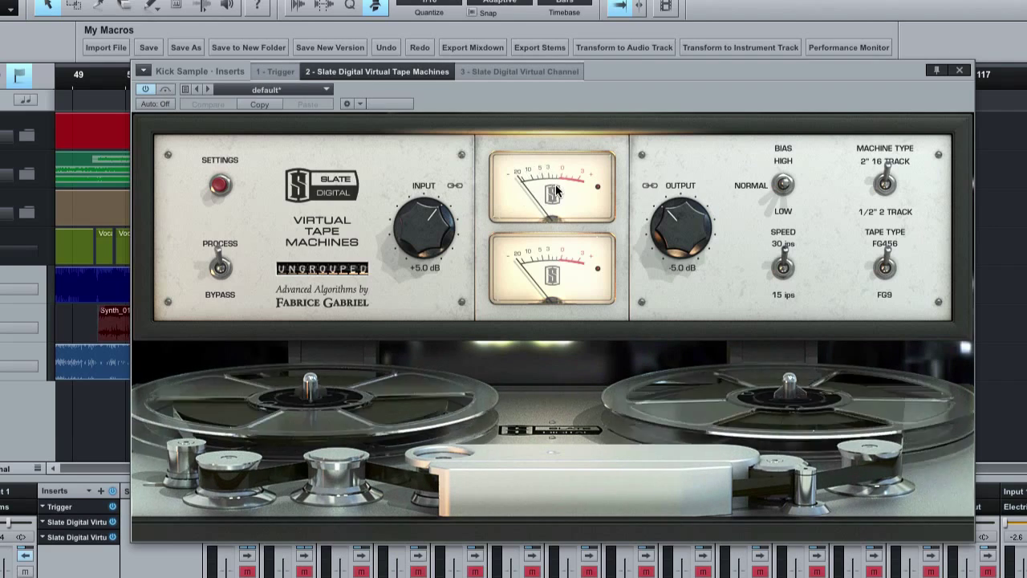
click(497, 72)
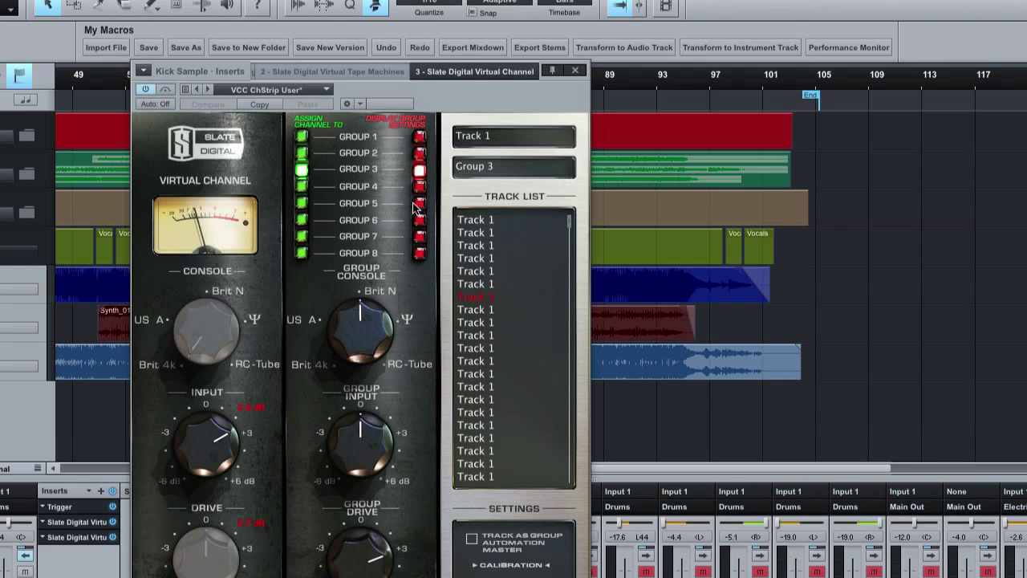
drag(481, 90, 678, 17)
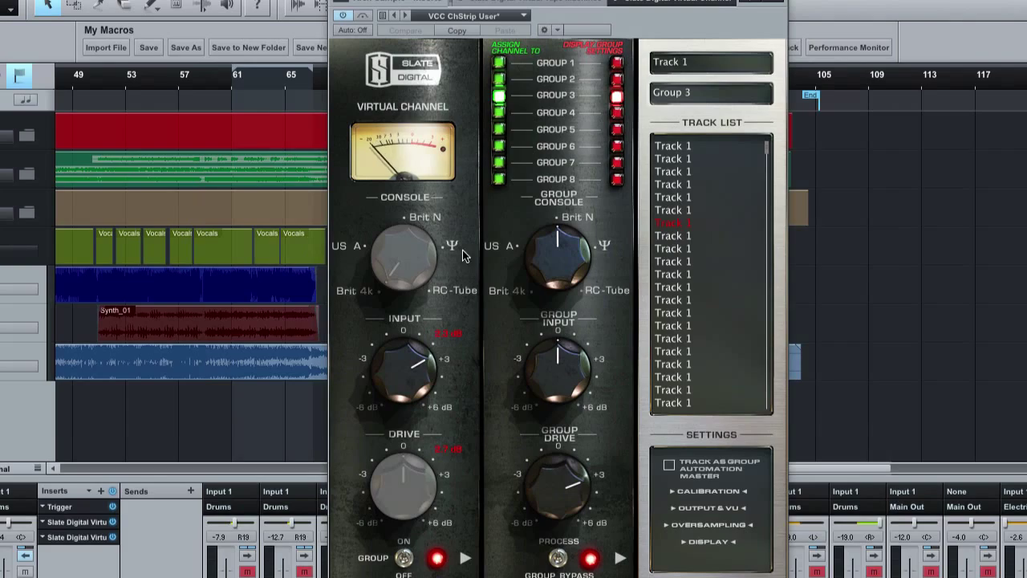
click(775, 3)
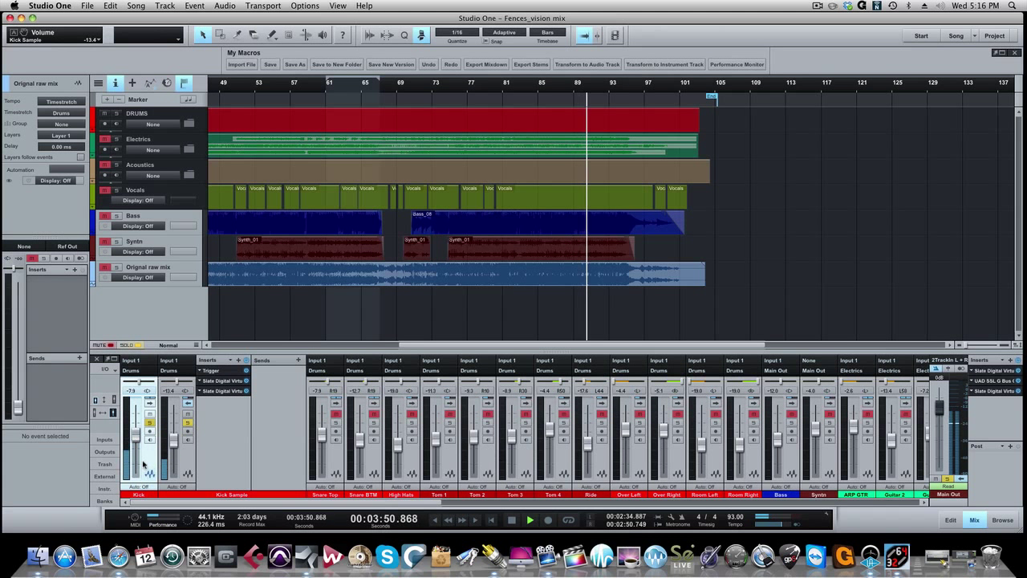
- Audition the kick blend from about bars 78 and 74 with the Kick channel expanded, and collapse the Kick and Kick Sample channels
click(186, 466)
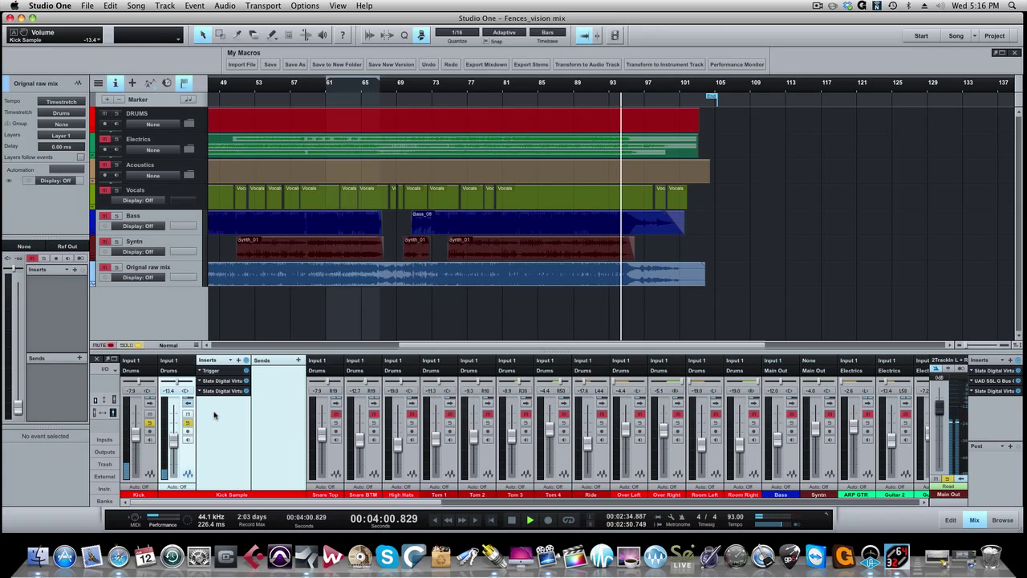
click(479, 86)
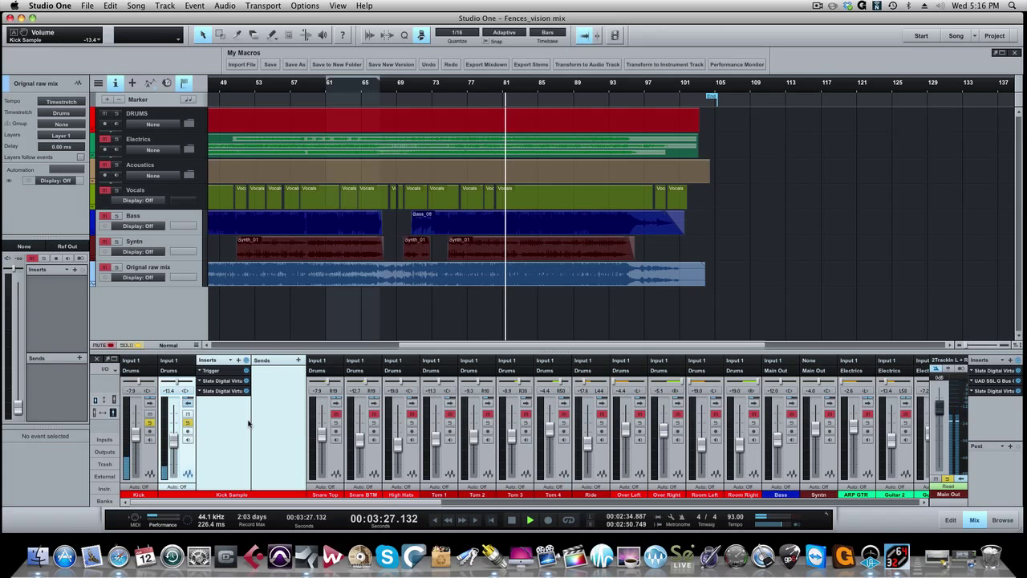
click(150, 401)
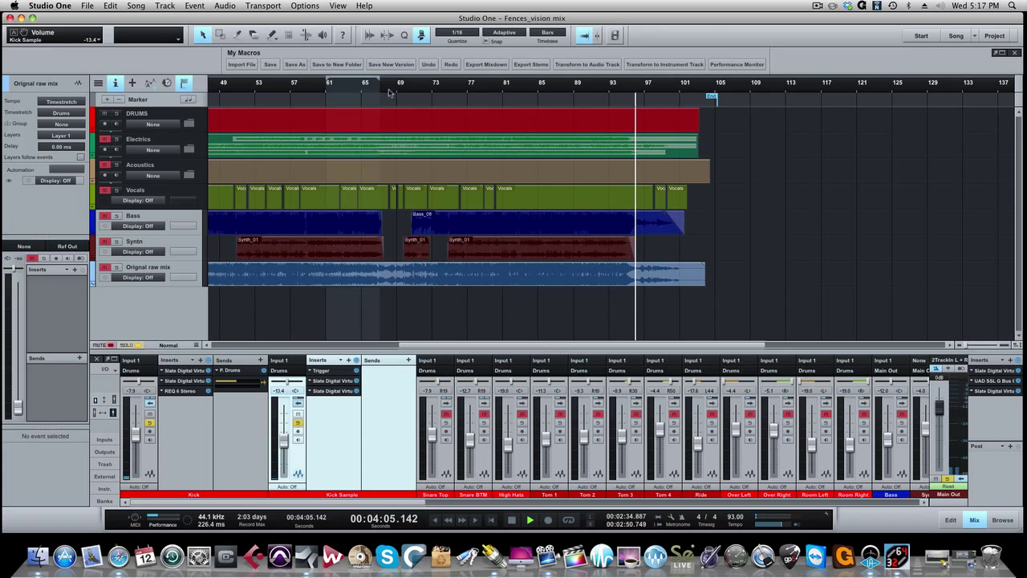
click(446, 86)
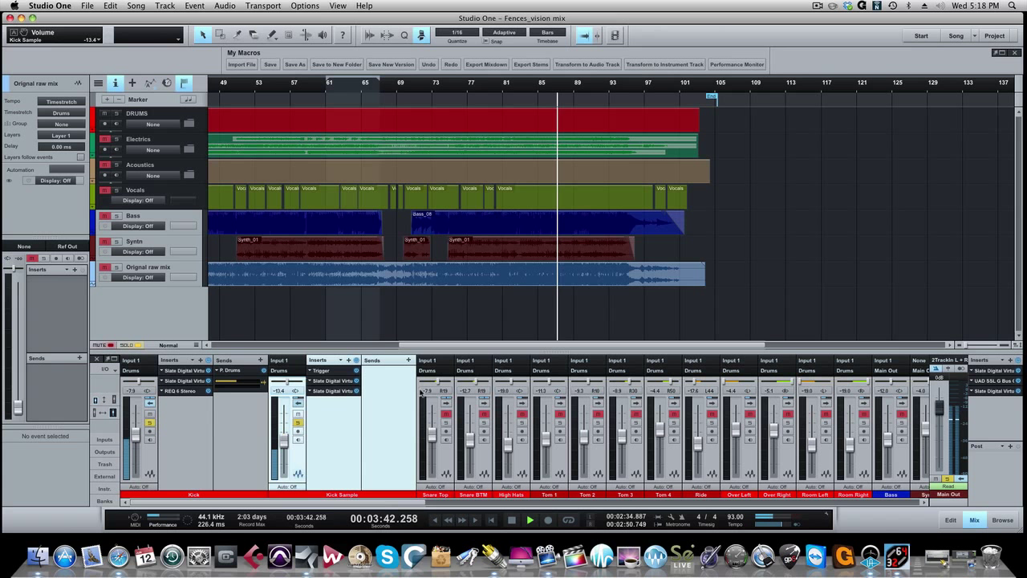
click(149, 404)
click(189, 404)
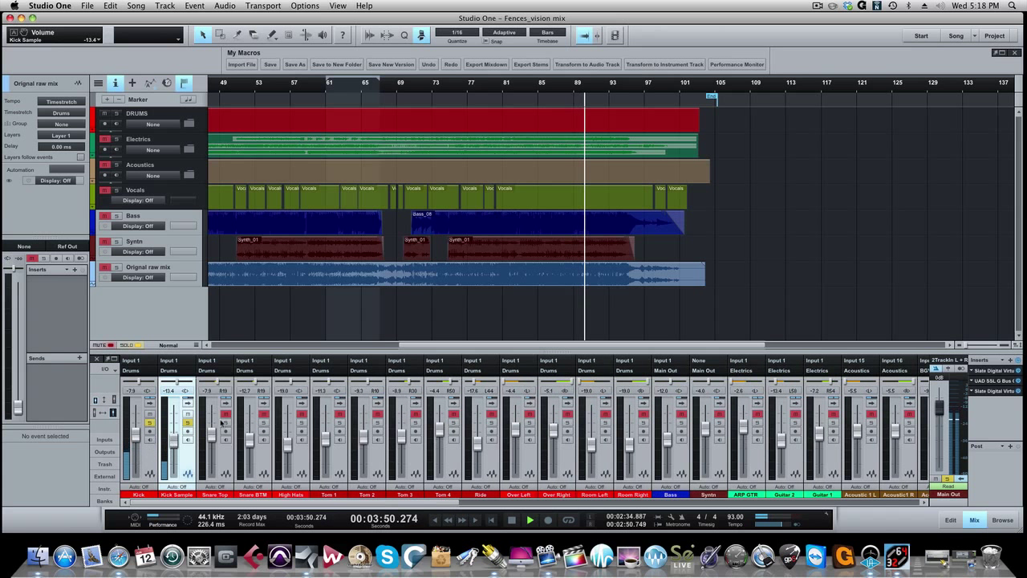
- Set a playback loop from bar 77 to about bar 95, enable looping, and play from about bar 94
drag(468, 78, 649, 80)
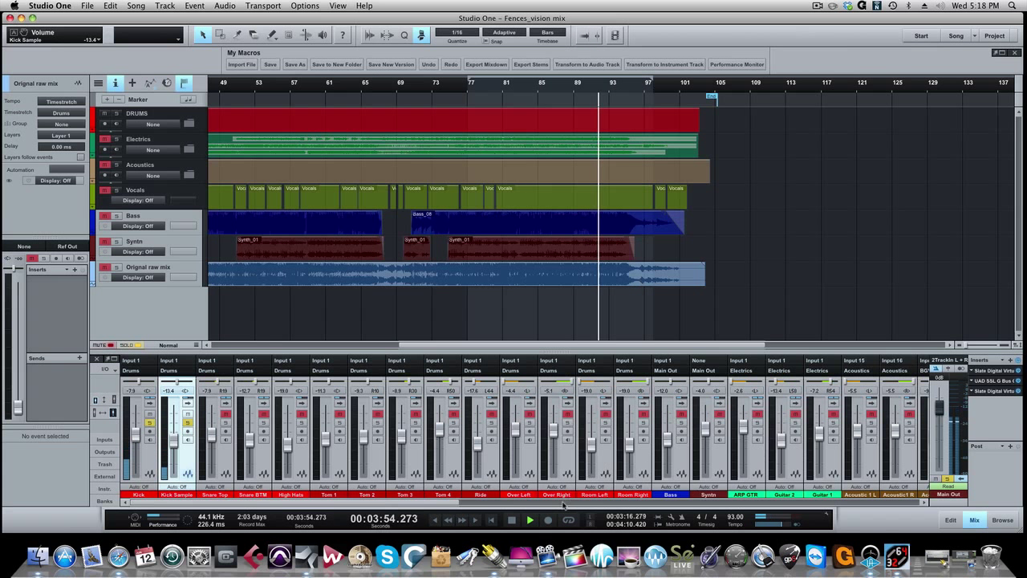
key(KP_Divide)
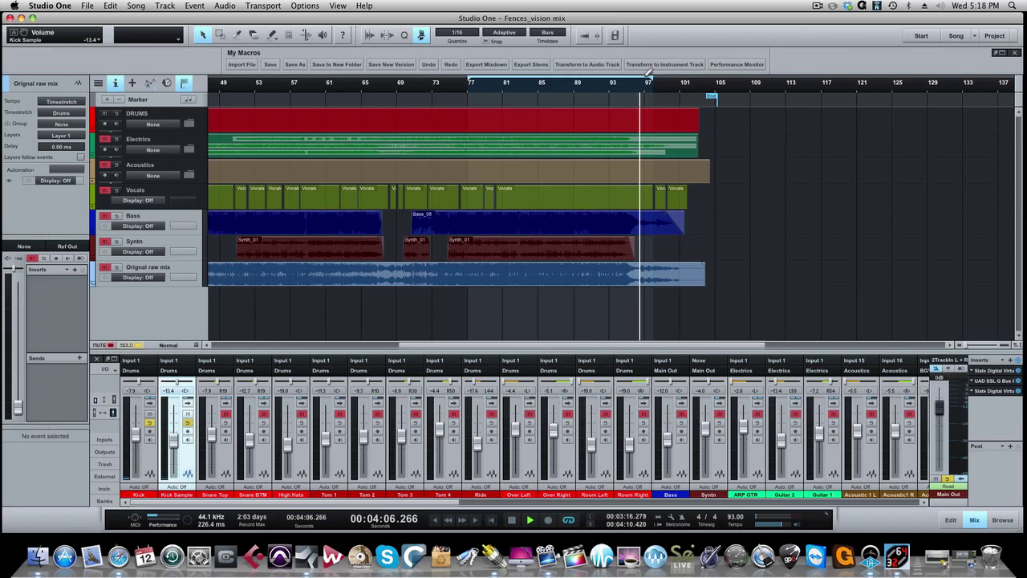
drag(651, 78, 634, 79)
click(621, 83)
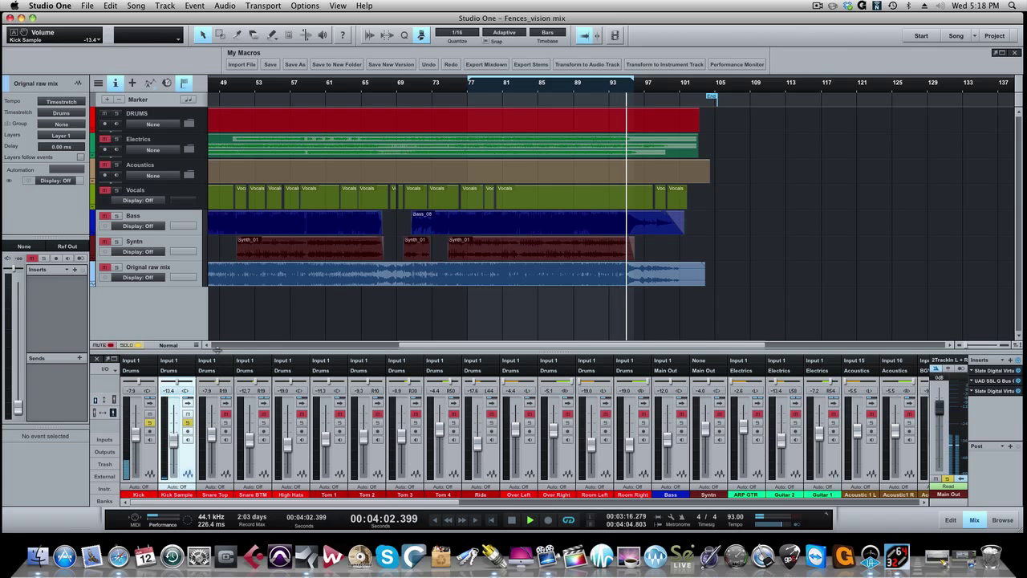
- Add the Snare Top channel to the soloed kicks, raise its volume to about -2.6 dB, and stop playback
click(225, 416)
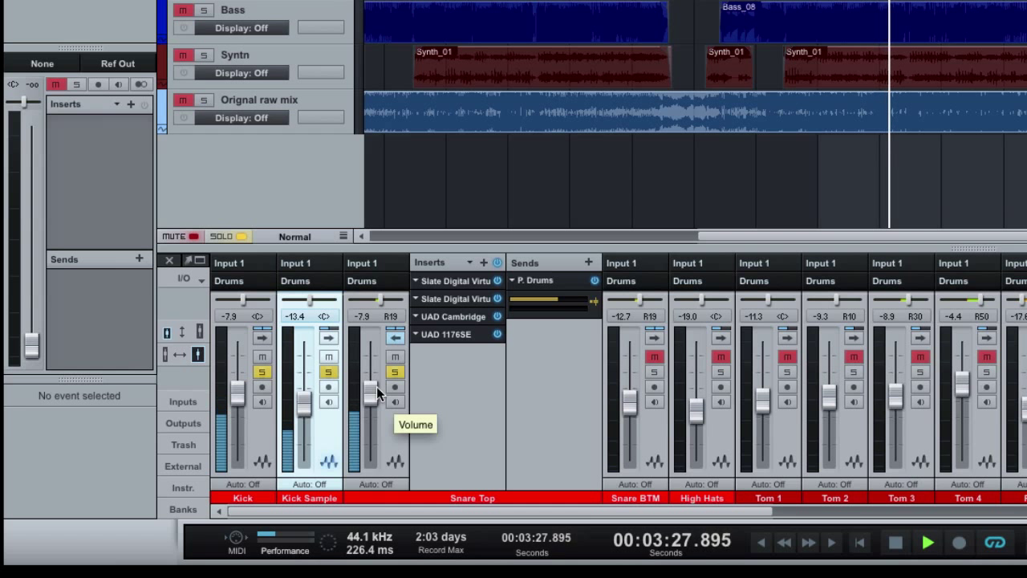
drag(369, 394, 370, 375)
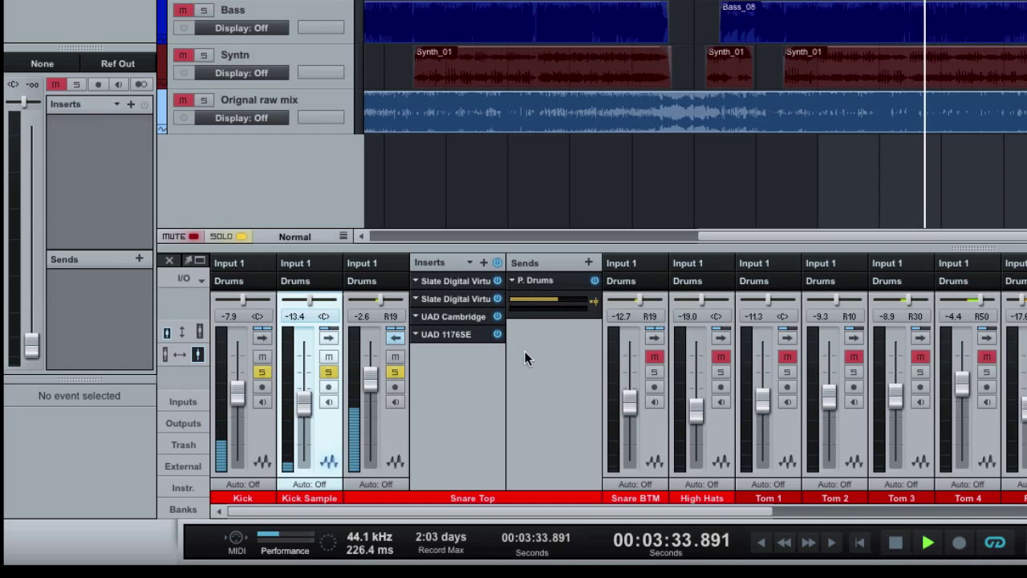
key(space)
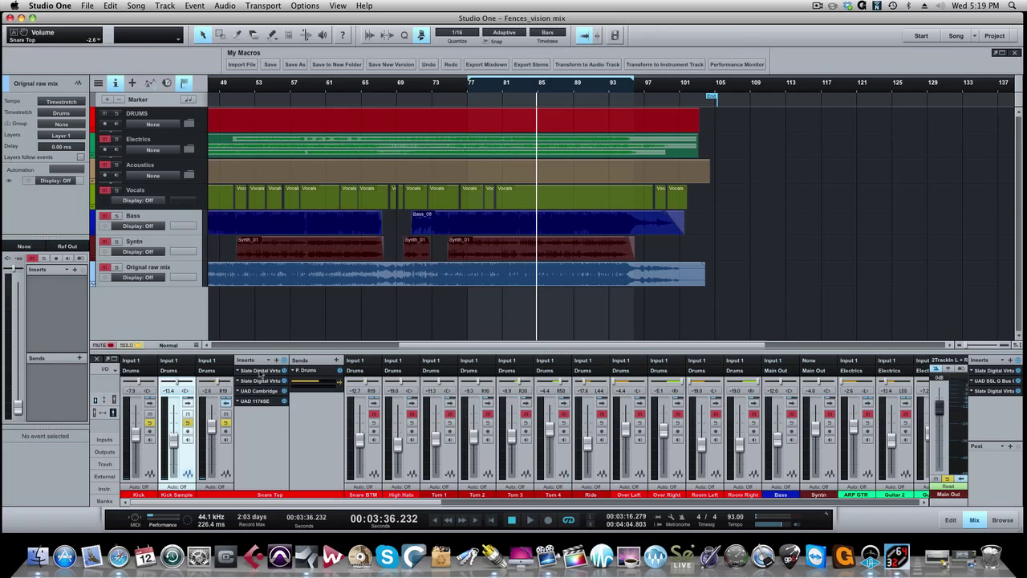
- Examine the Slate Digital Virtual Tape Machines and Virtual Channel settings on the Snare Top channel
click(260, 372)
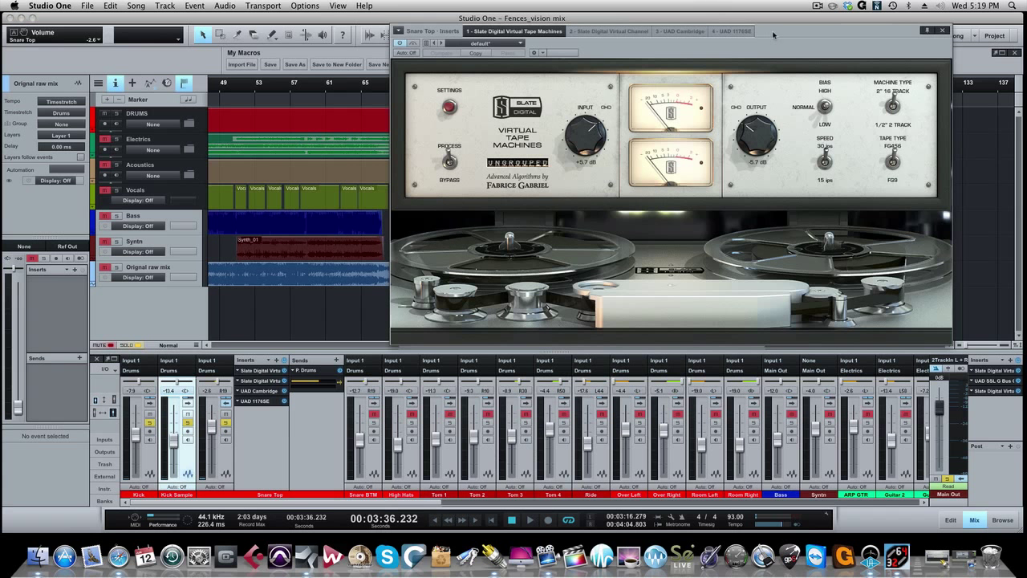
drag(773, 35, 612, 52)
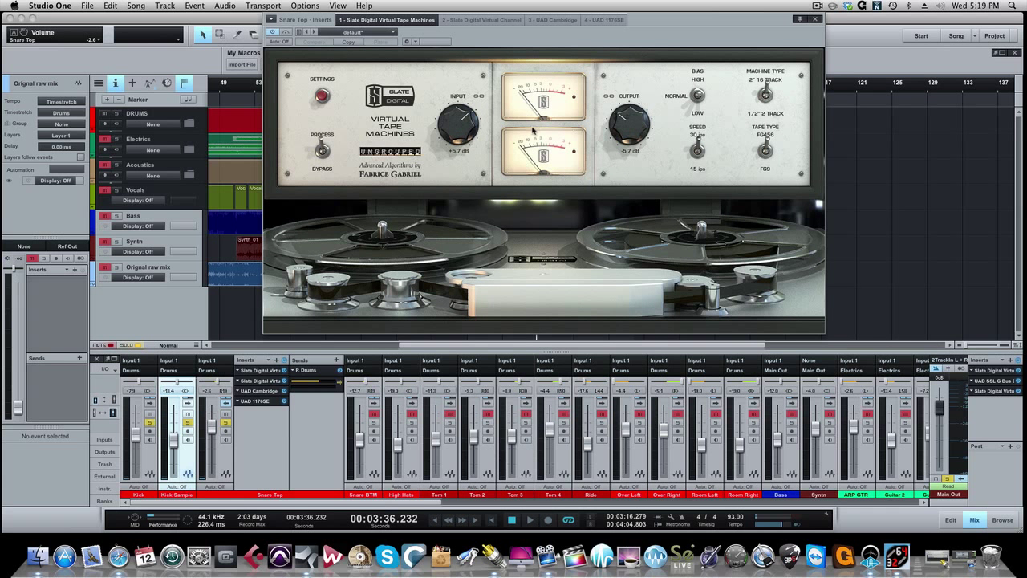
click(485, 20)
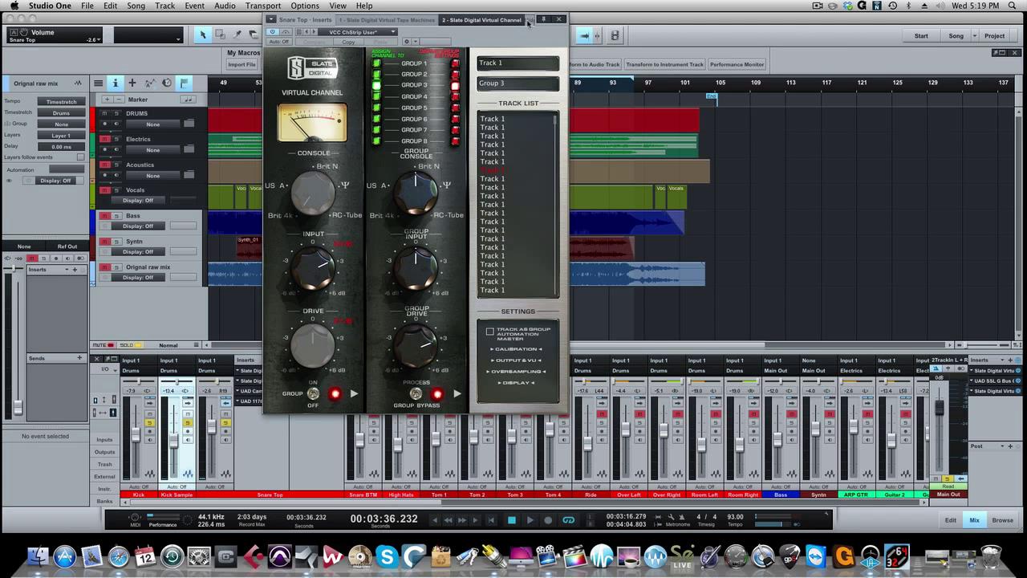
drag(537, 39, 700, 65)
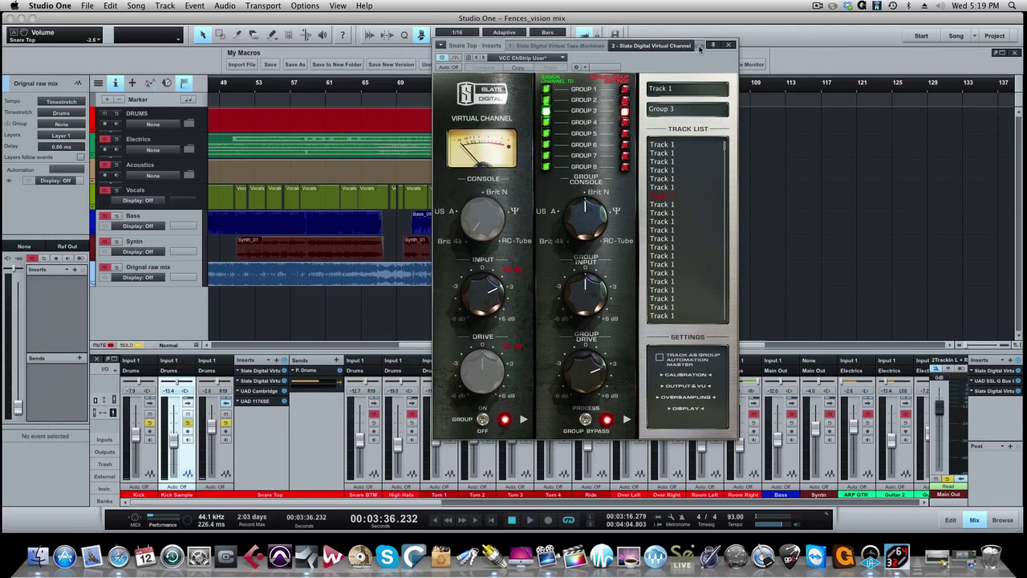
- Review the Snare Top channel's UAD Cambridge and UAD 1176SE settings, save the song, and close the plug-in window
click(699, 45)
drag(709, 46, 594, 57)
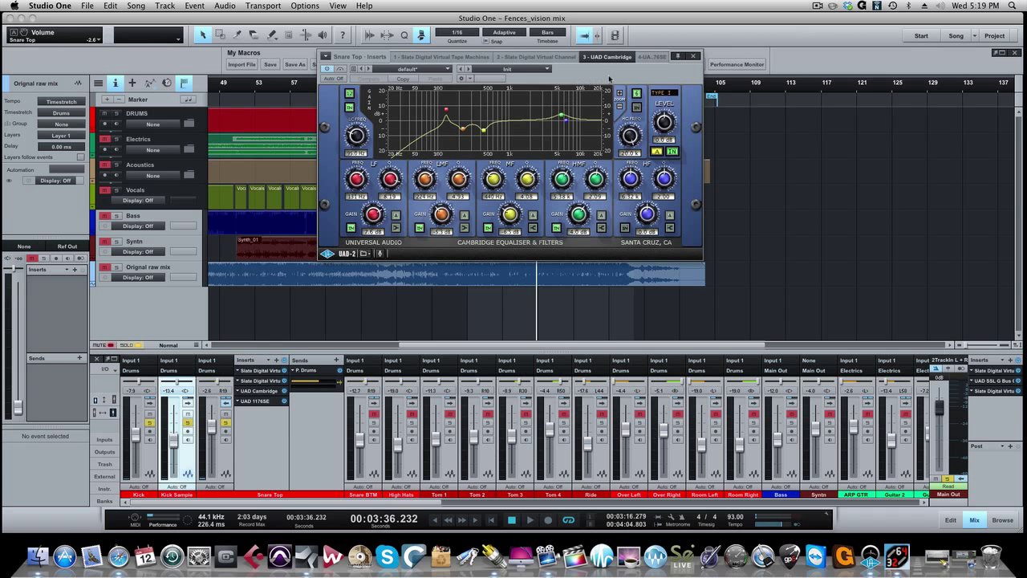
click(651, 57)
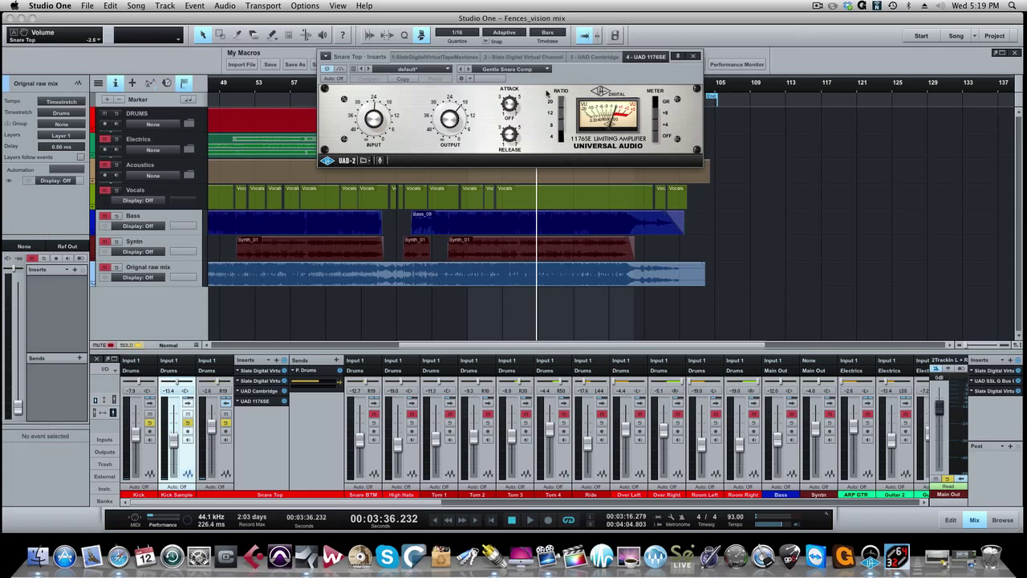
key(super+s)
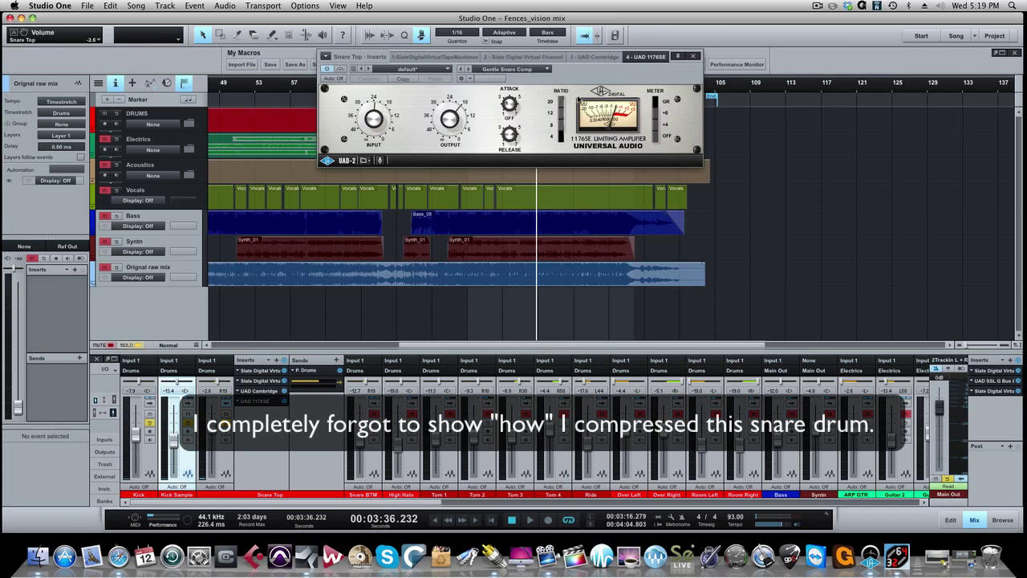
click(695, 58)
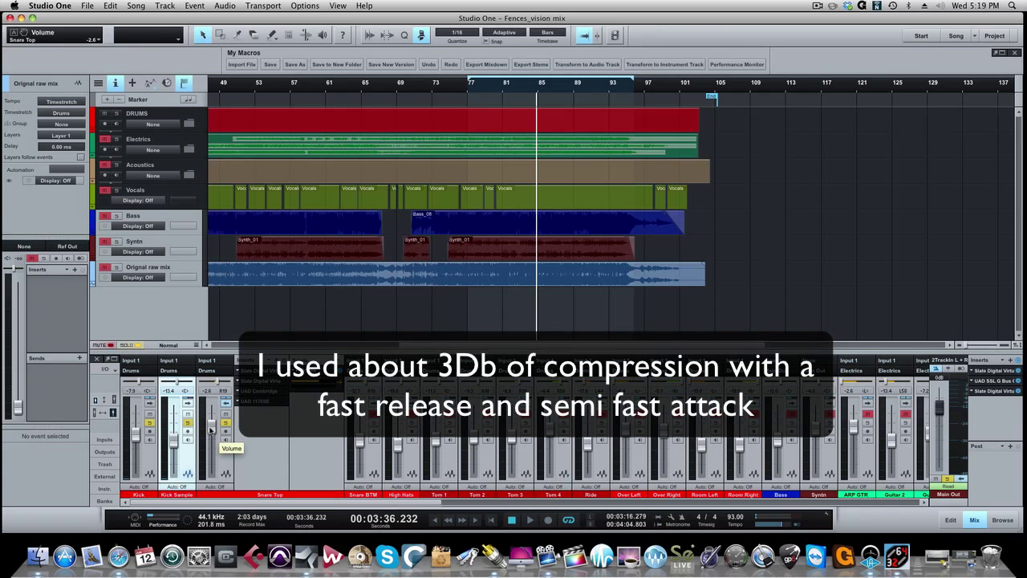
- Resume looped playback and balance the Snare Top volume against the kicks, settling at about -3.3 dB
key(space)
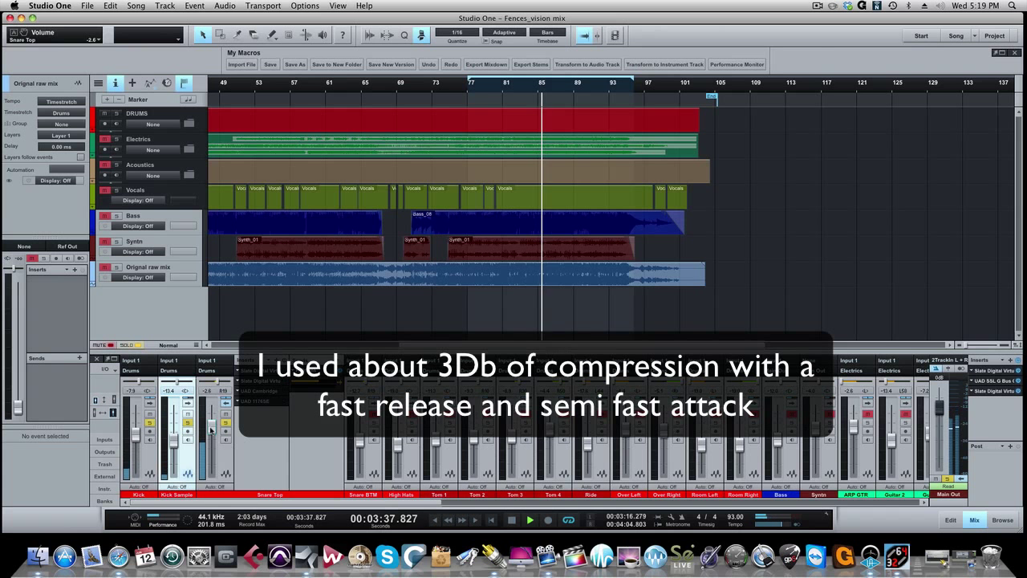
drag(211, 431, 212, 417)
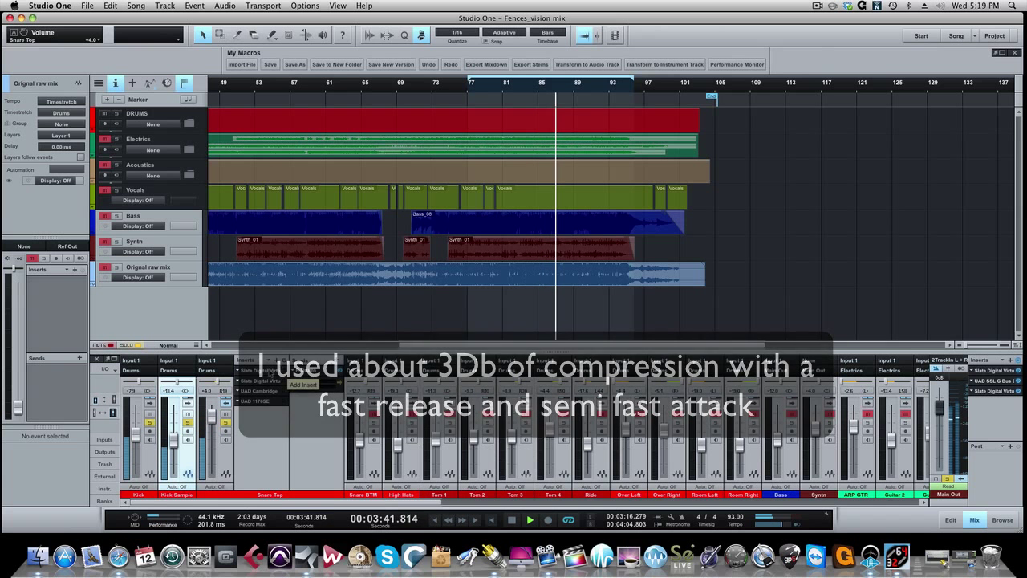
drag(212, 417, 212, 423)
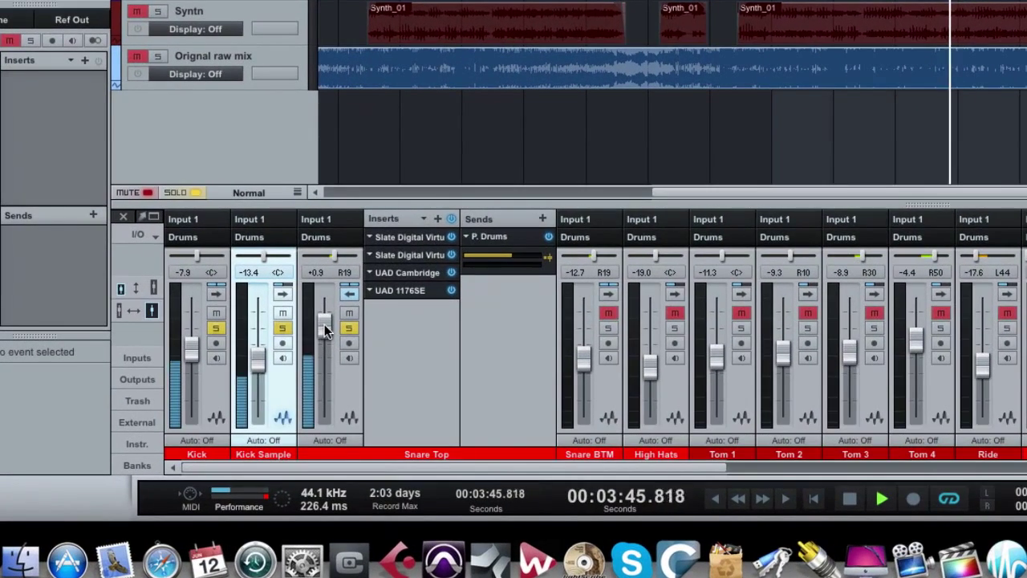
drag(325, 331, 321, 341)
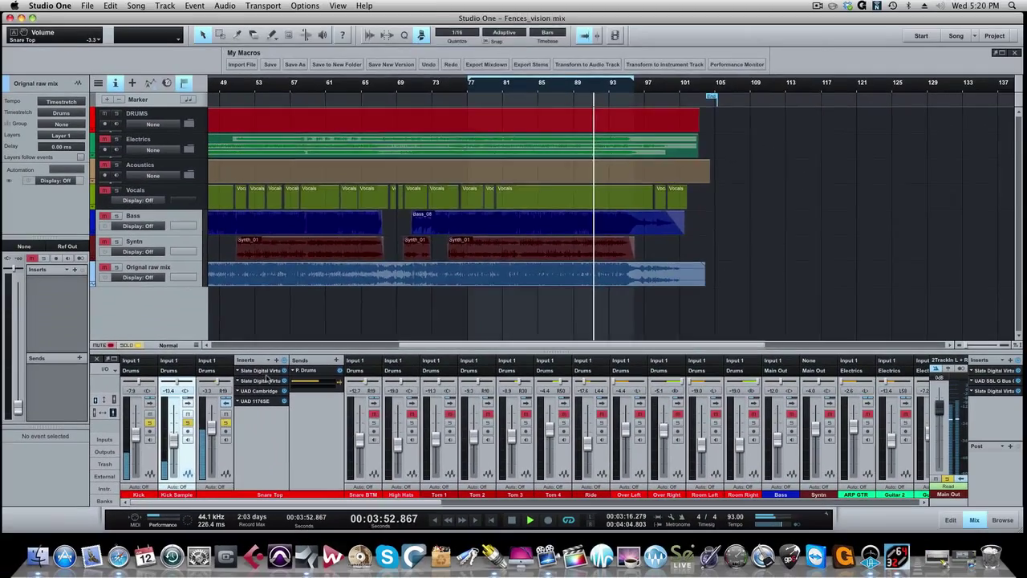
- Step through the Snare Top channel's Virtual Tape Machines and Virtual Channel to its UAD Cambridge EQ and lower the LF band gain
double_click(411, 239)
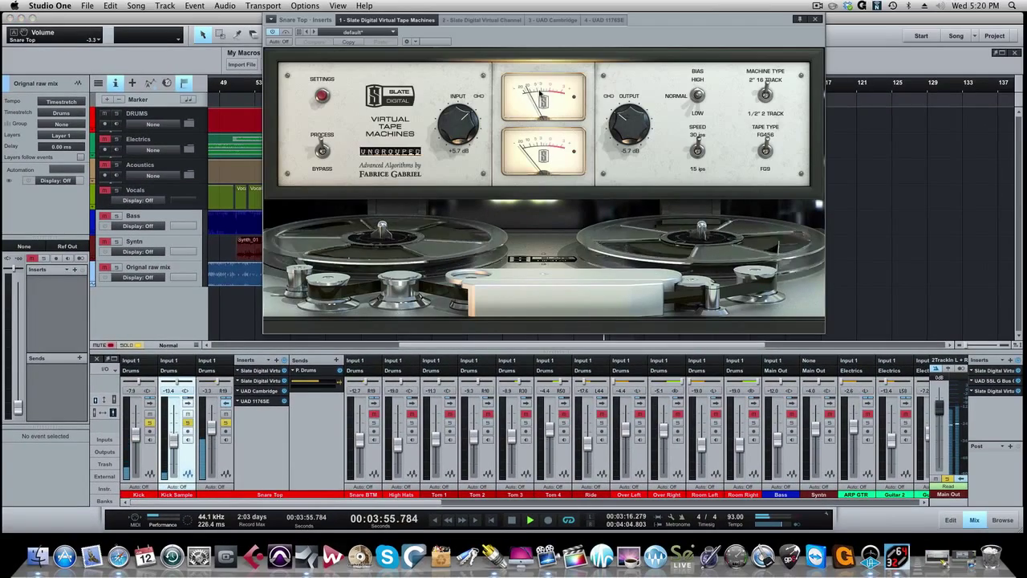
click(482, 20)
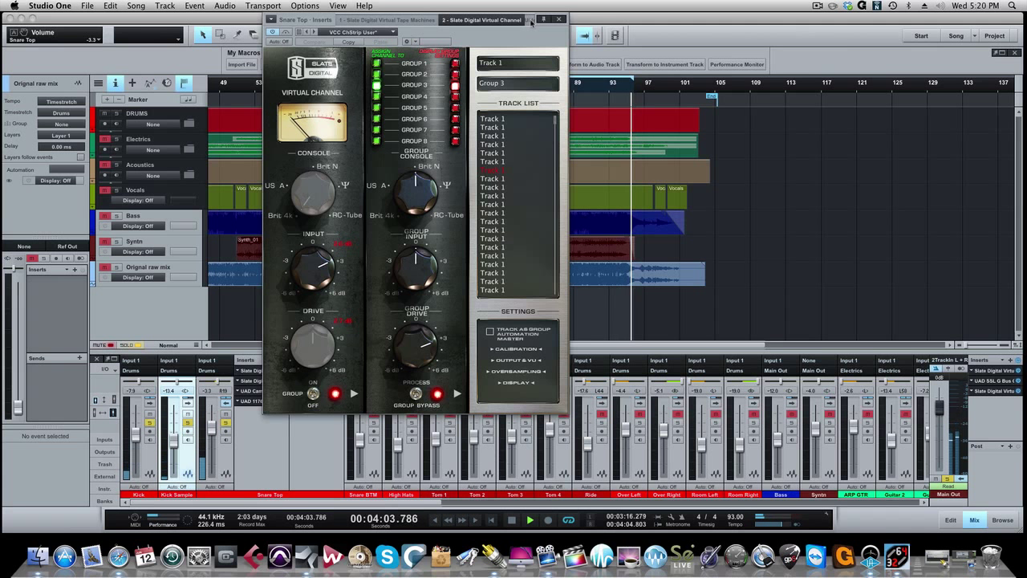
click(531, 20)
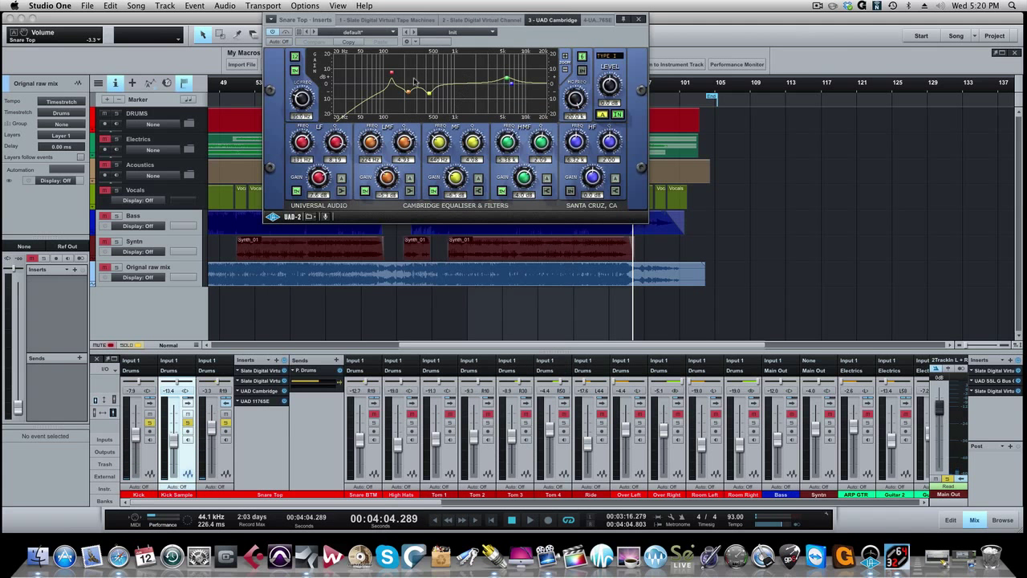
drag(525, 33, 510, 65)
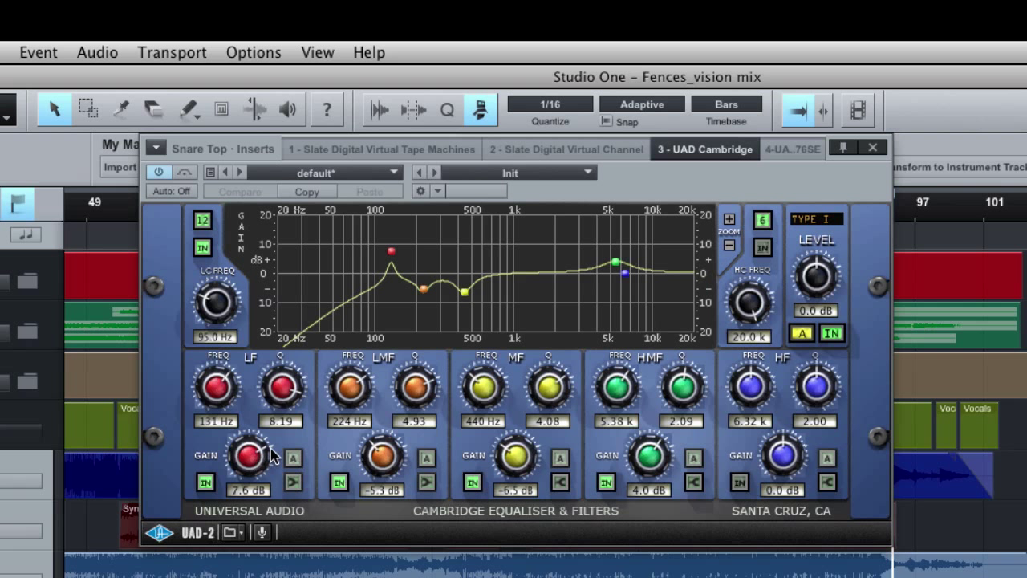
drag(253, 457, 250, 460)
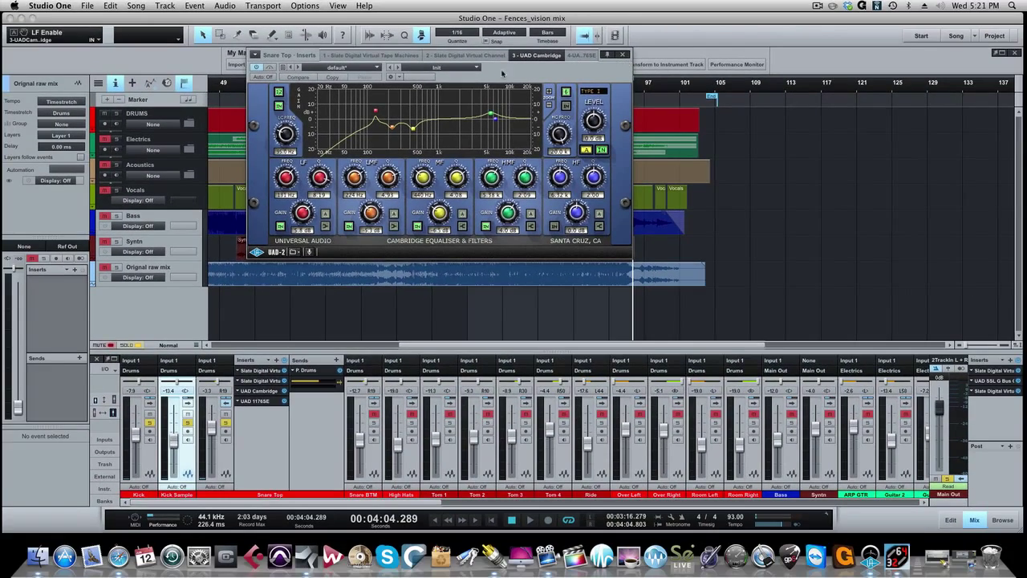
- Play the loop from around bar 88 to compare the snare with the UAD Cambridge EQ bypassed and active, and examine its curve
drag(504, 69, 399, 138)
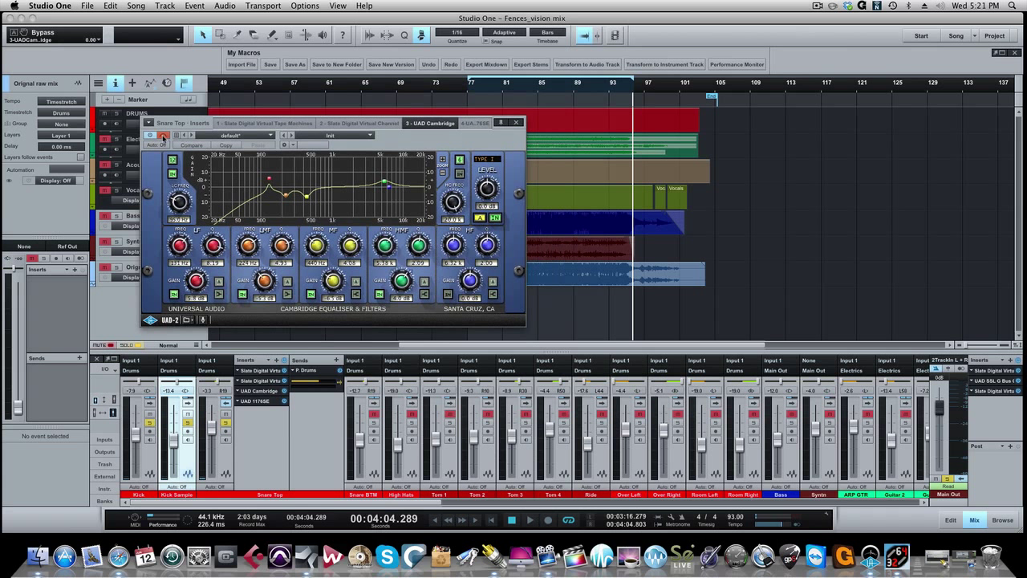
click(566, 87)
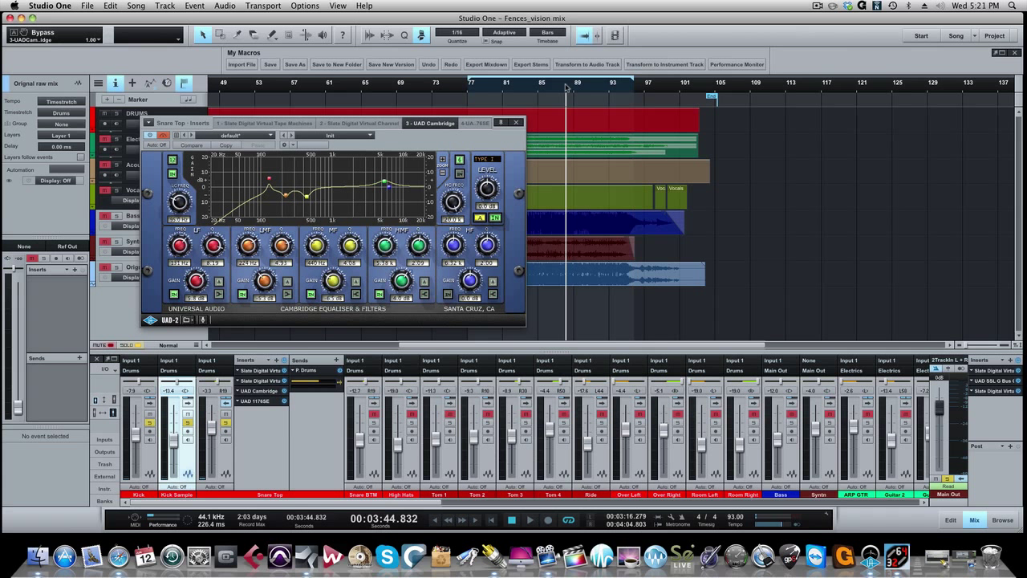
key(space)
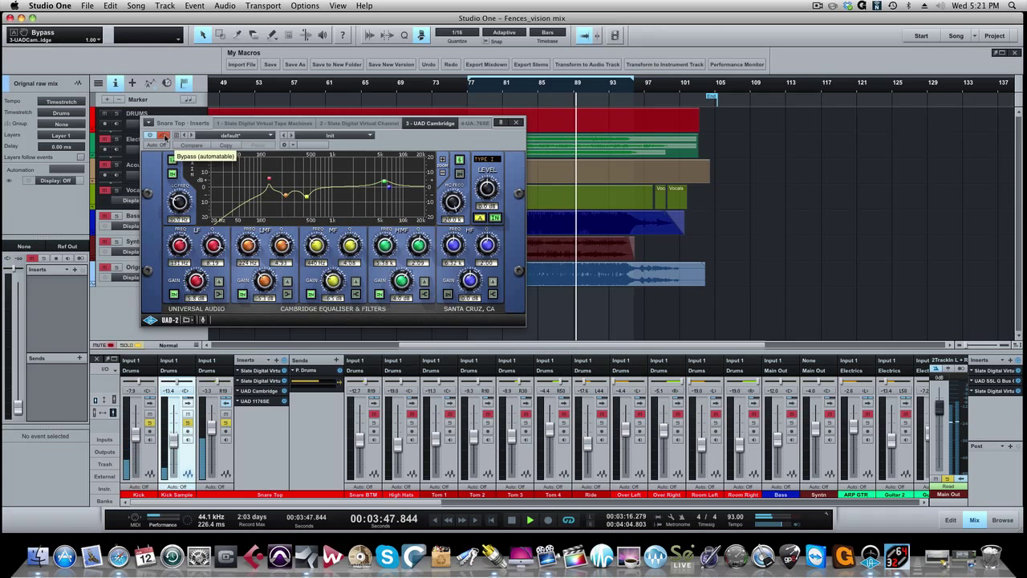
click(165, 136)
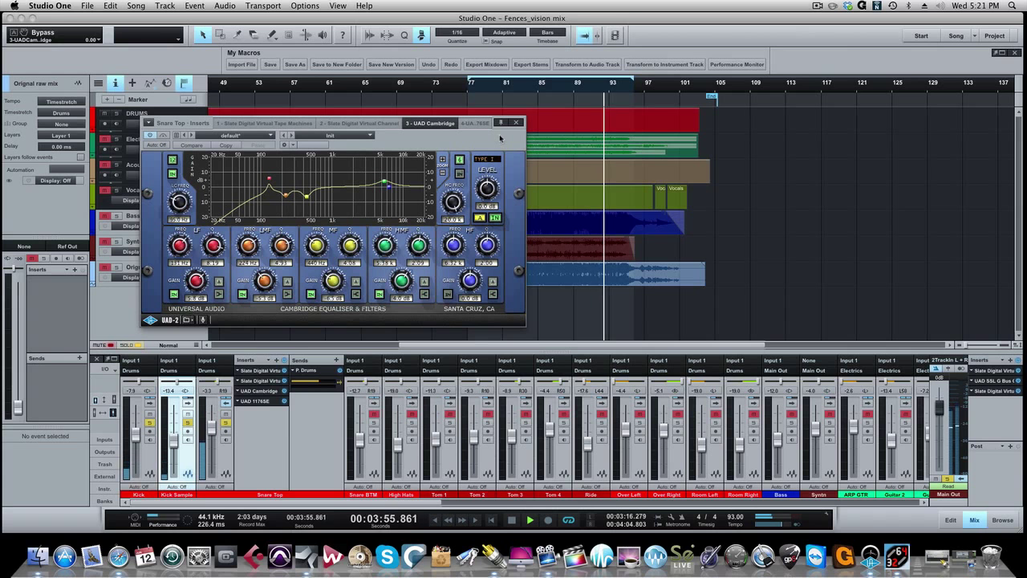
key(space)
drag(499, 134, 942, 142)
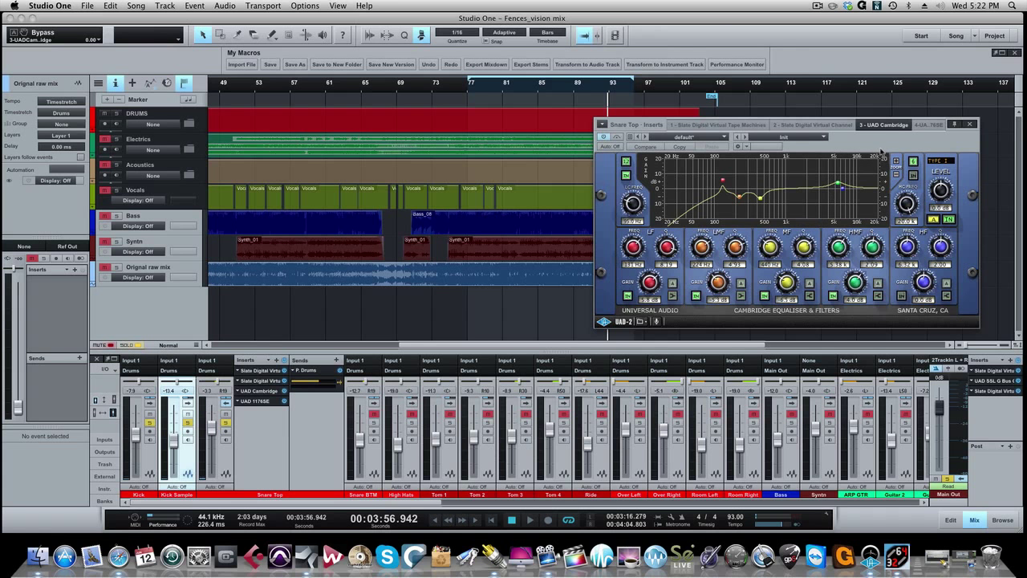
drag(904, 142, 801, 135)
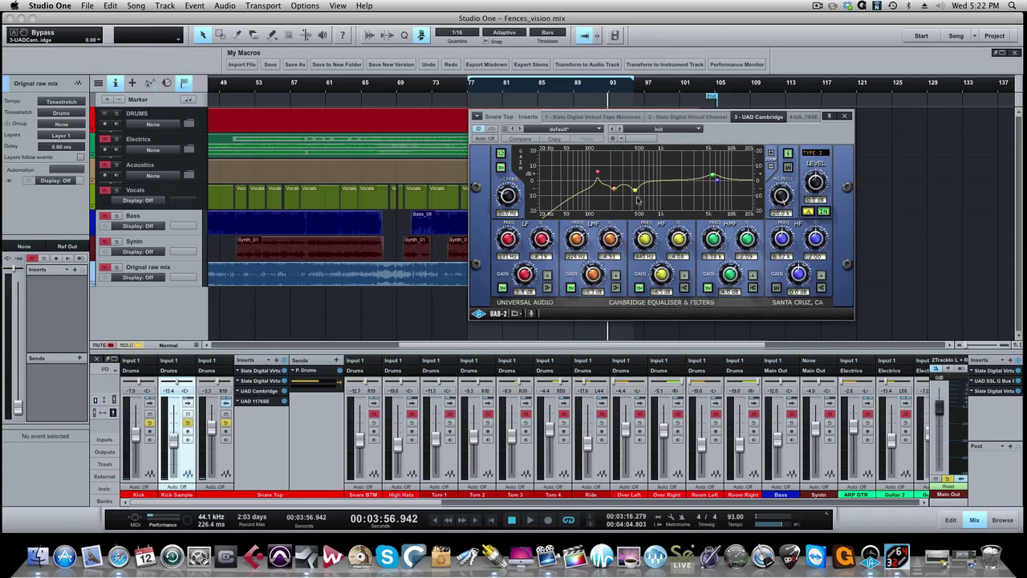
- Close the Snare Top EQ, lower the channel's volume to about -8.6 dB during playback, and collapse its insert view
click(843, 117)
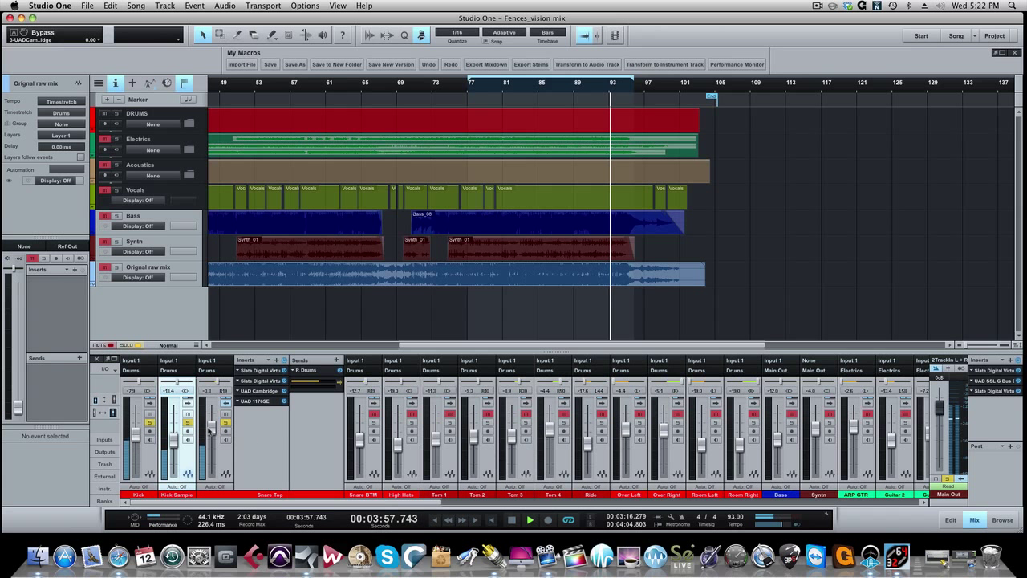
drag(211, 429, 212, 438)
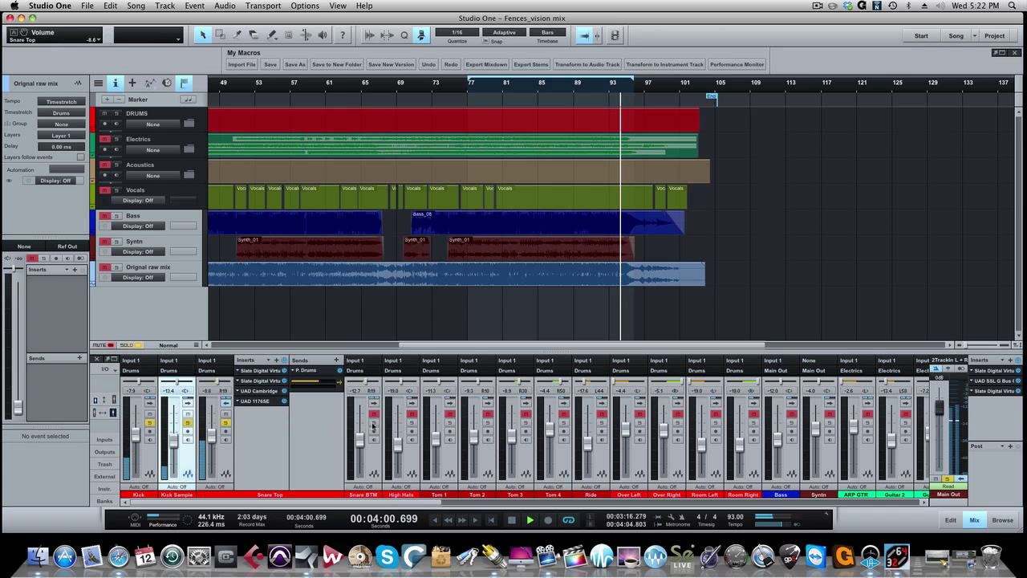
click(226, 405)
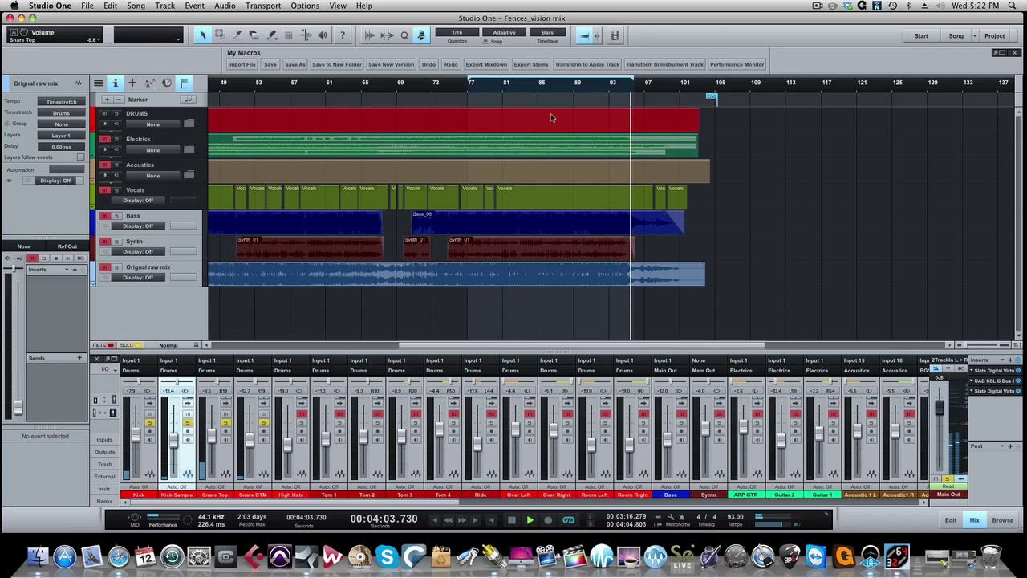
- Add the Snare BTM channel to the soloed drums, raise its volume to about -8.9 dB, and stop playback
click(265, 405)
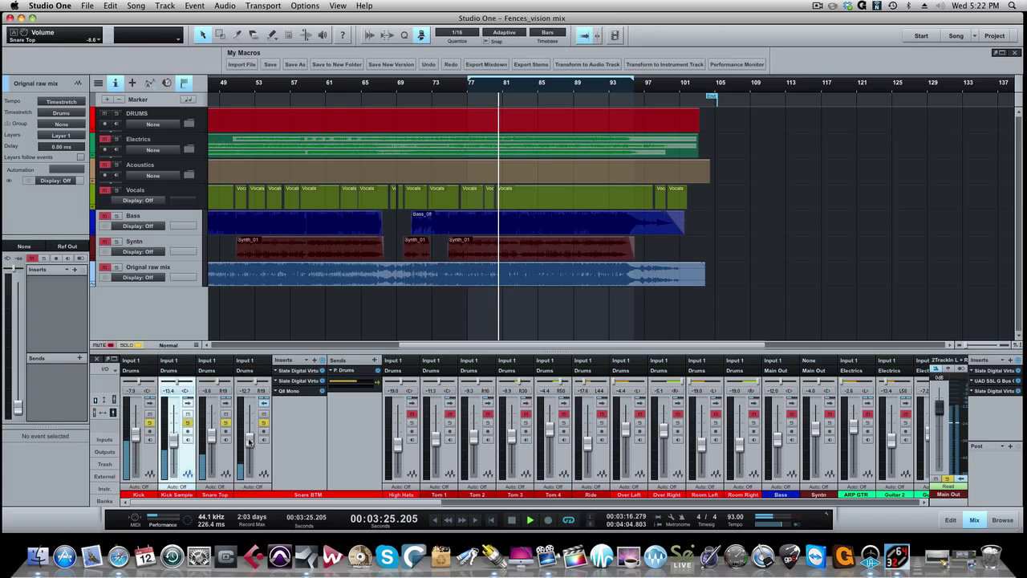
mouse_move(250, 441)
mouse_down()
mouse_move(250, 432)
mouse_move(247, 441)
mouse_up()
key(space)
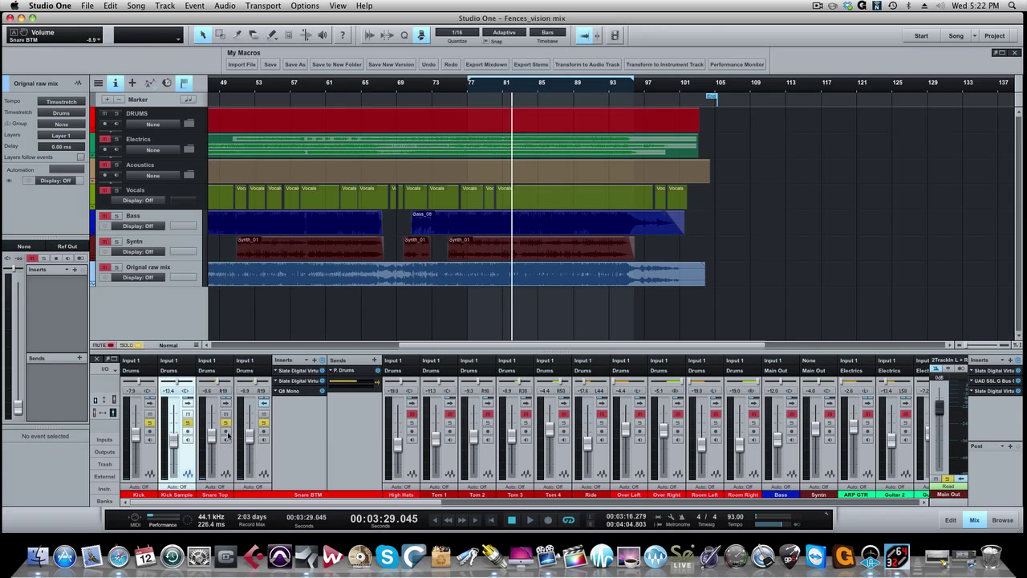
- Examine the Snare BTM channel's Virtual Tape Machines, Virtual Channel and Q8 Mono equalizer settings, and close the plug-in window
double_click(298, 371)
drag(931, 114, 715, 59)
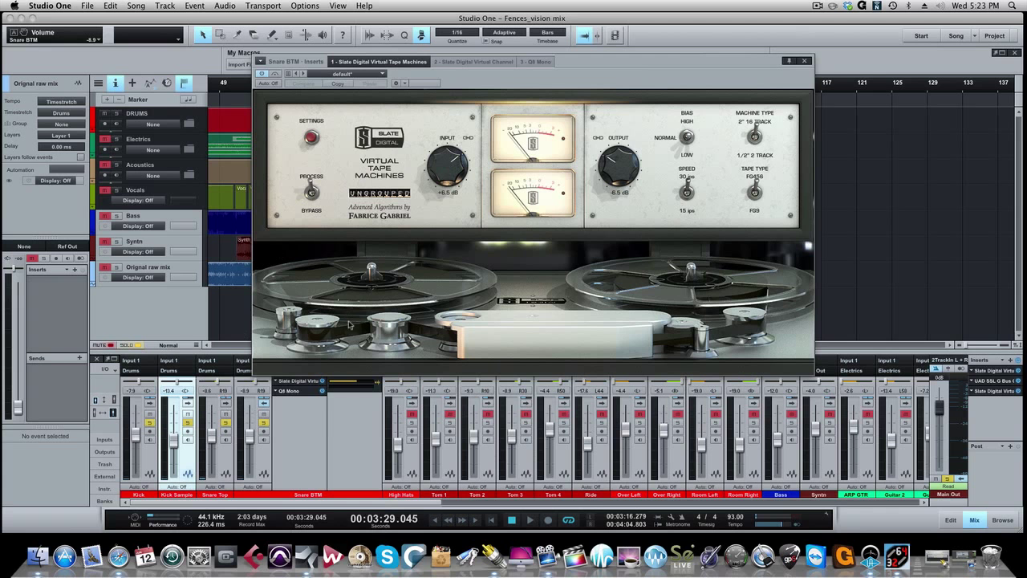
key(space)
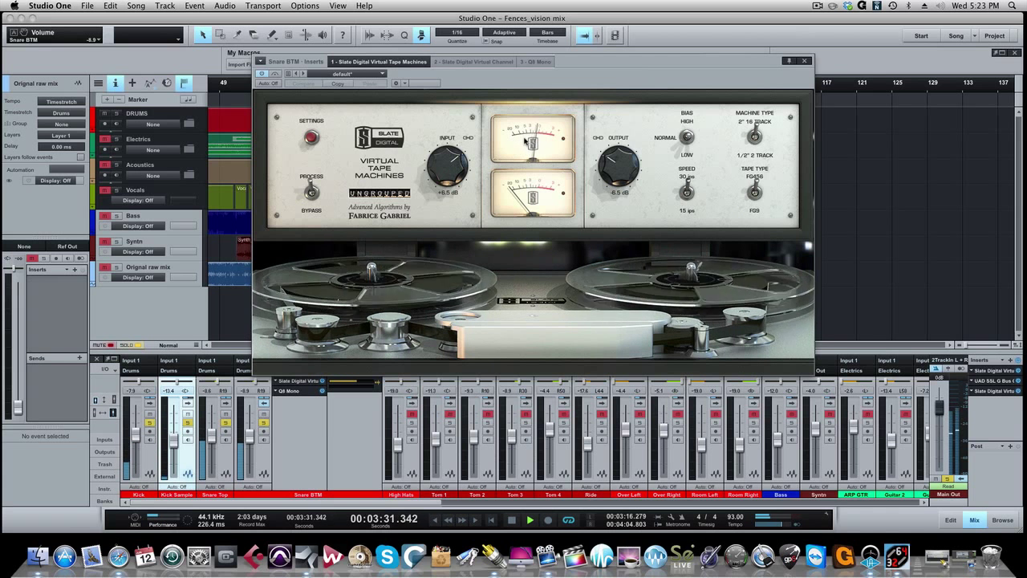
click(503, 63)
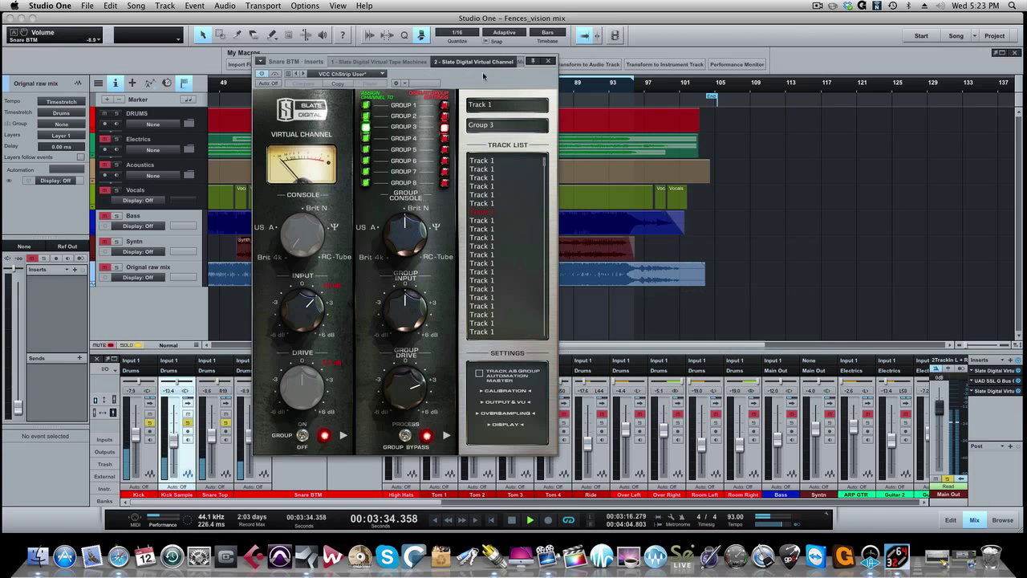
click(522, 62)
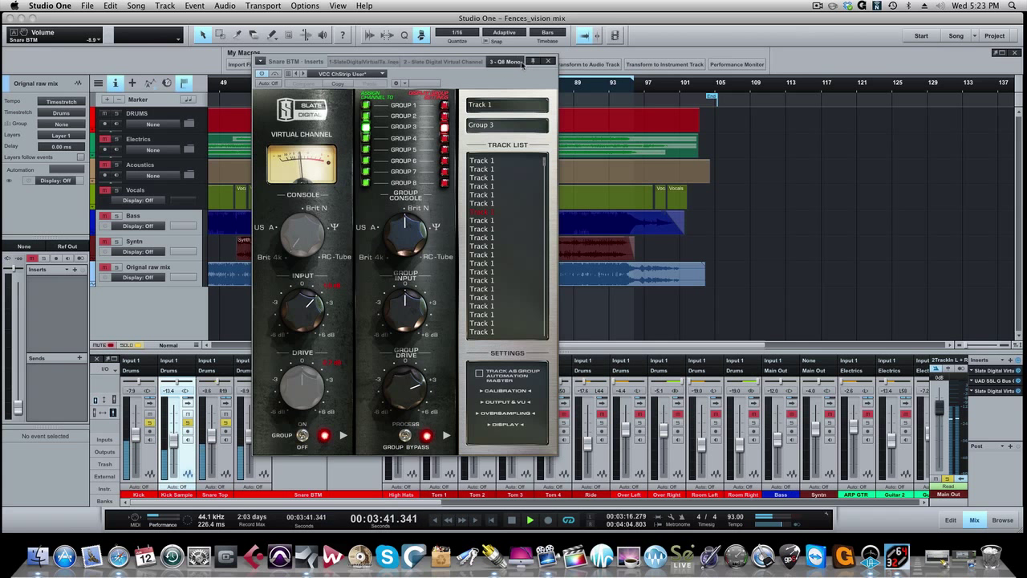
drag(522, 63, 616, 44)
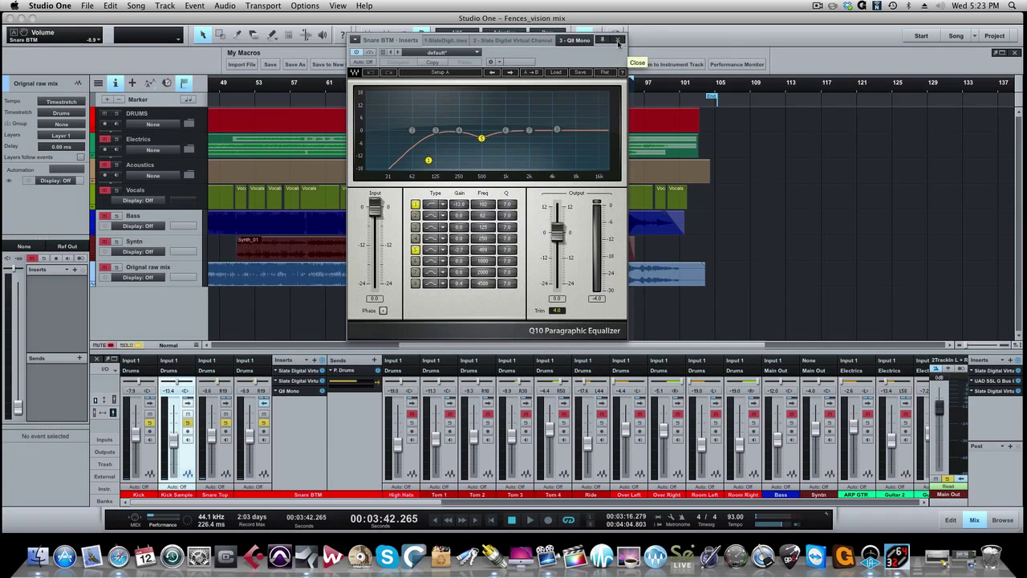
key(space)
click(618, 42)
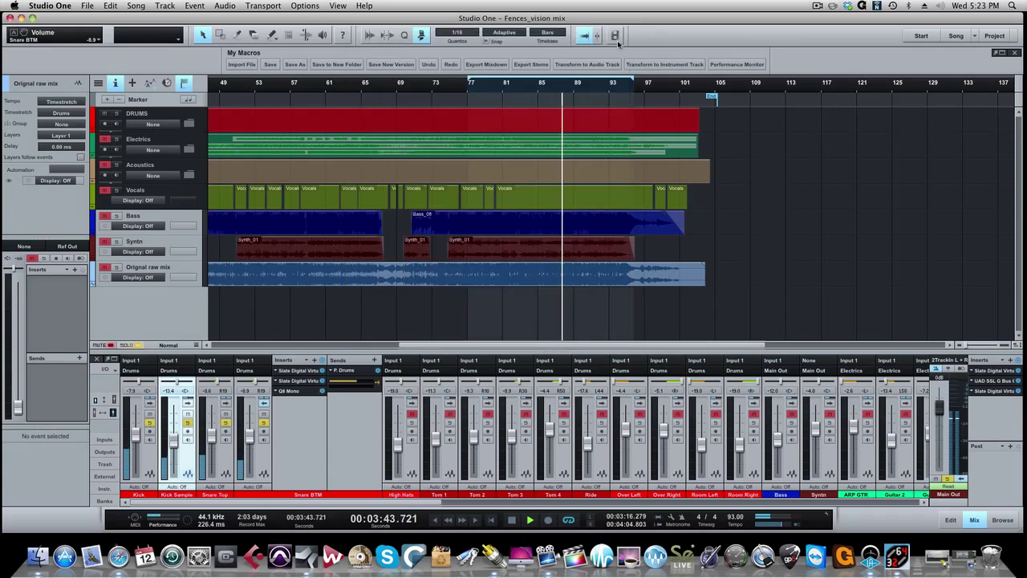
- Lower the Snare BTM volume to about -16.2 dB against the soloed drums, and save the song
drag(249, 435, 251, 440)
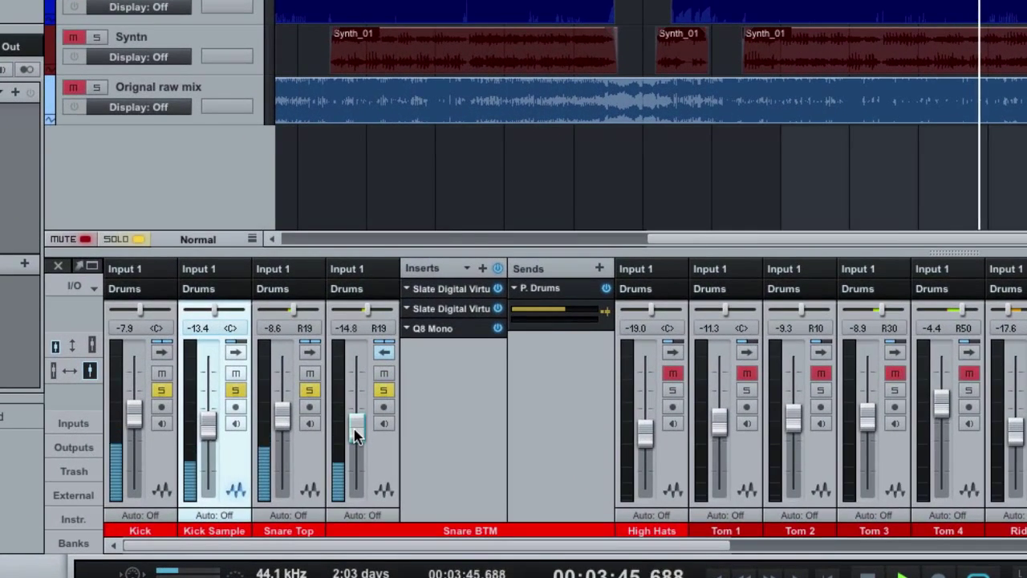
drag(355, 436, 357, 440)
drag(356, 441, 356, 436)
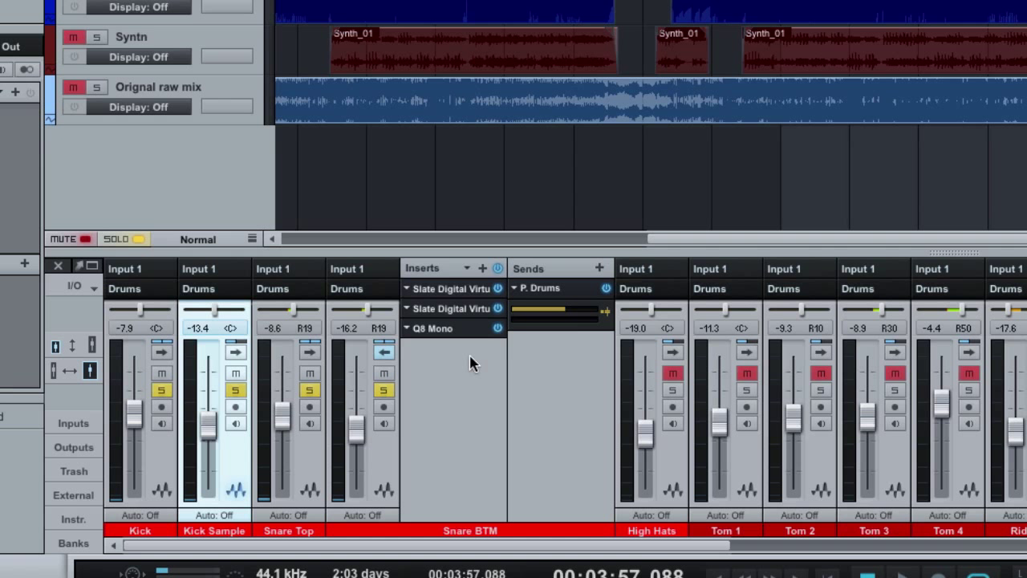
key(ctrl+s)
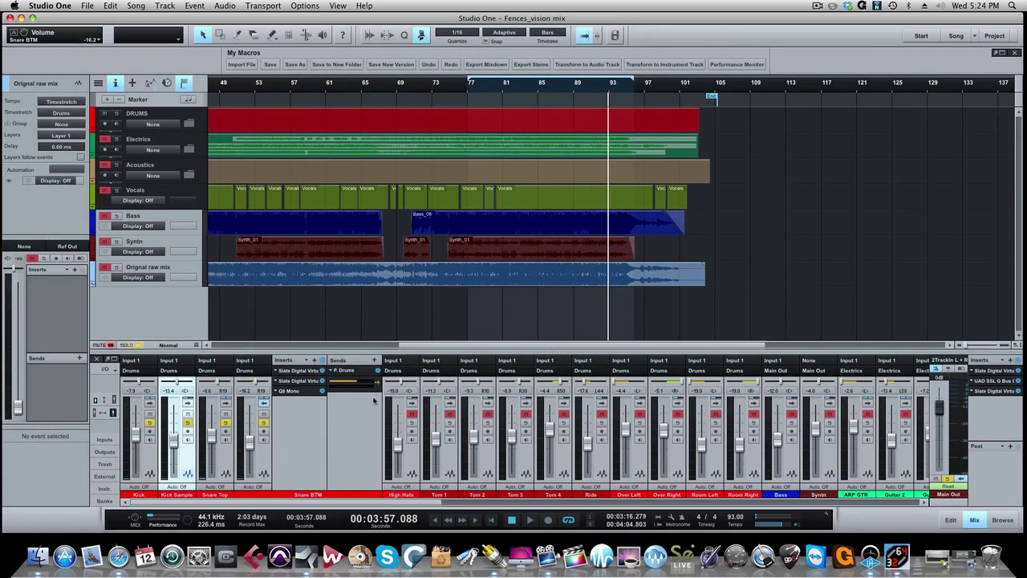
- Expand the High Hats channel and examine its Virtual Tape Machines, Virtual Channel and Q4 Stereo equalizer settings
click(264, 404)
click(267, 404)
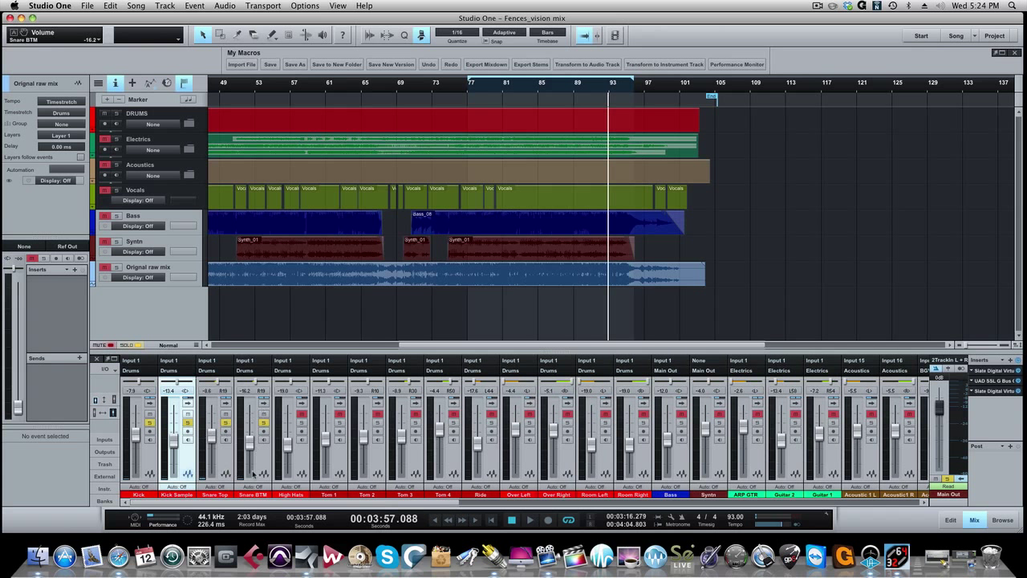
click(302, 403)
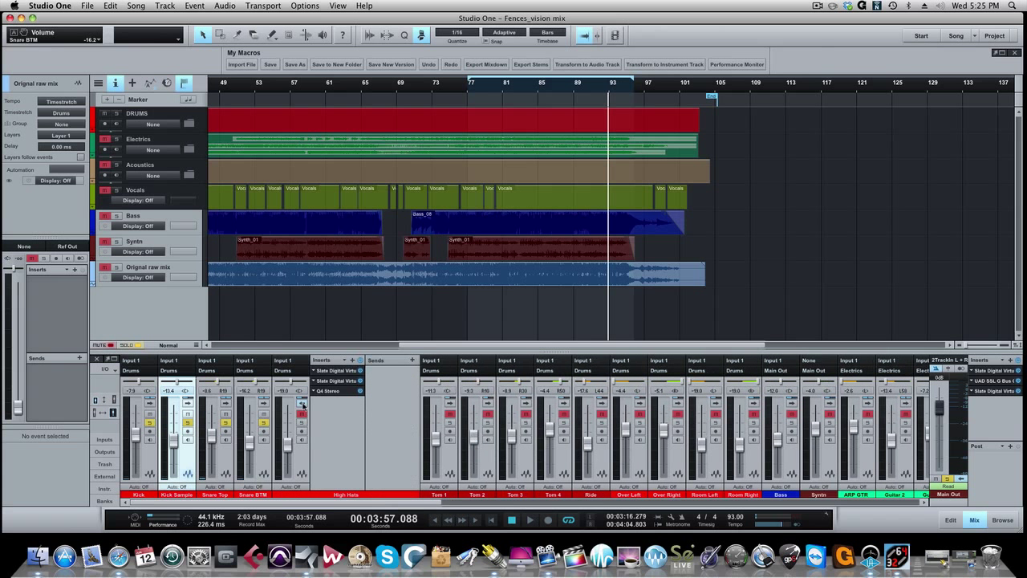
click(335, 371)
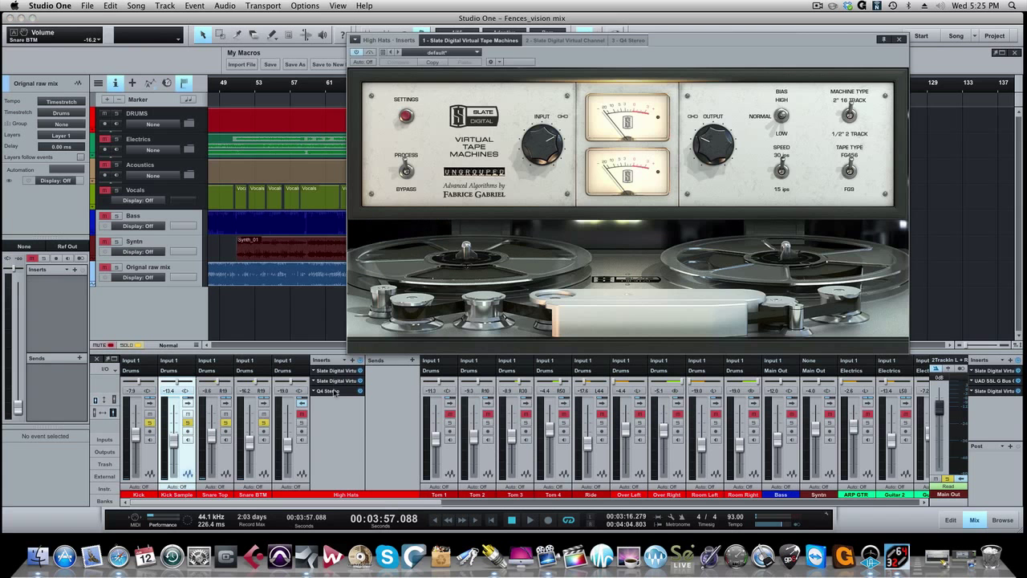
click(539, 40)
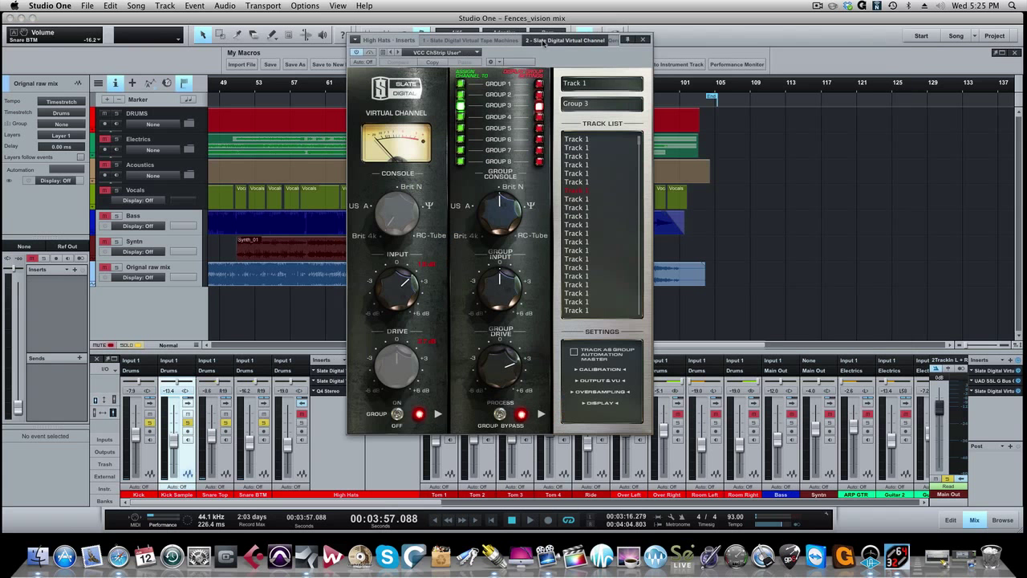
click(613, 40)
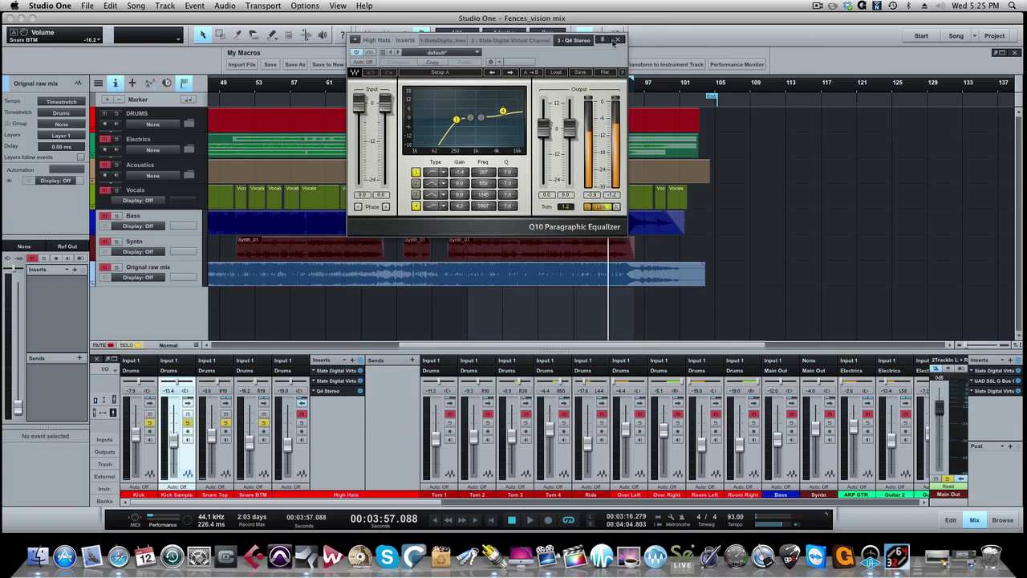
drag(551, 52, 581, 112)
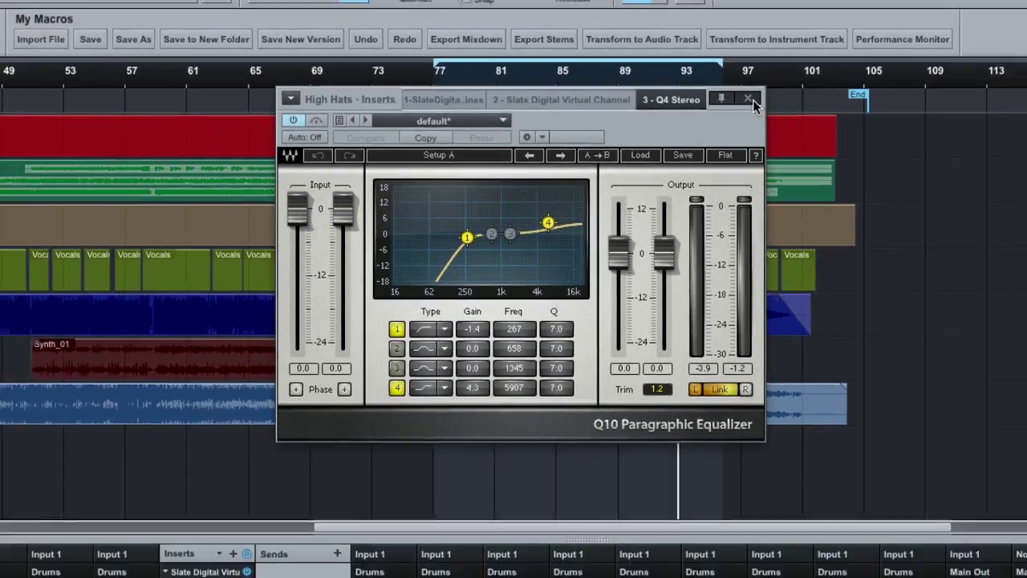
click(776, 98)
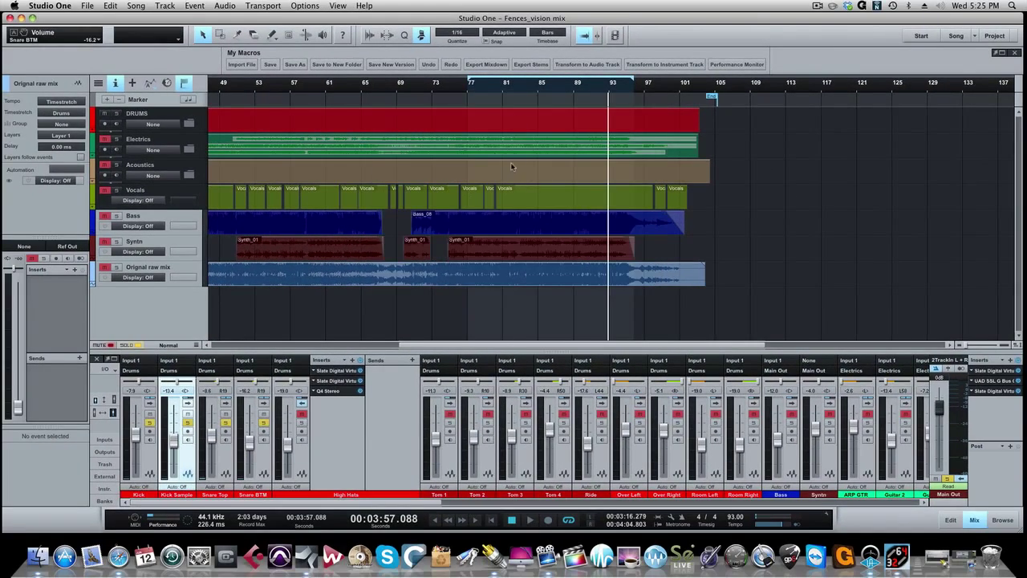
- Expand the DRUMS folder track to show the individual drum tracks from the start of the song
scroll(511, 166, left, 5)
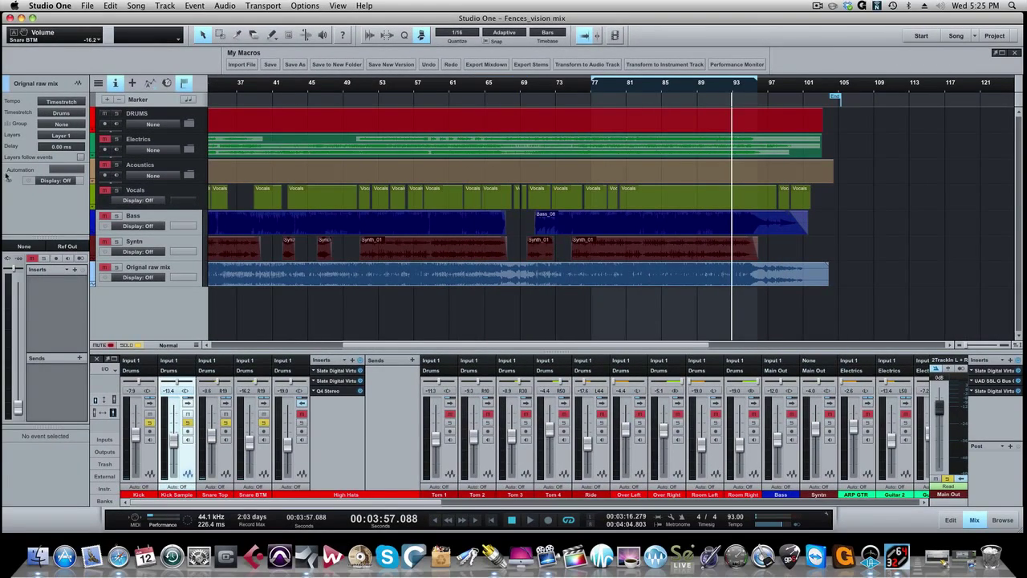
click(93, 132)
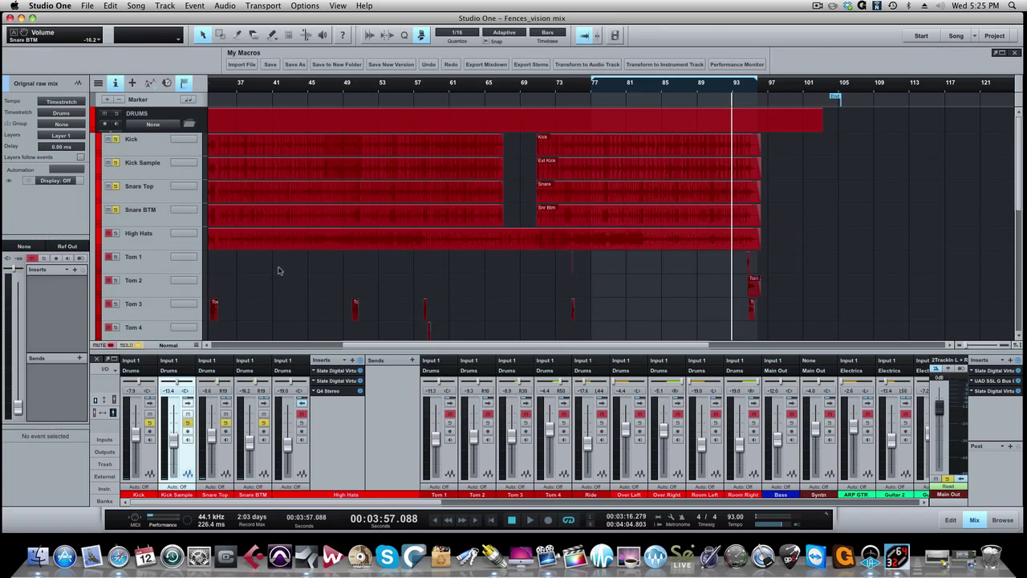
scroll(536, 265, left, 10)
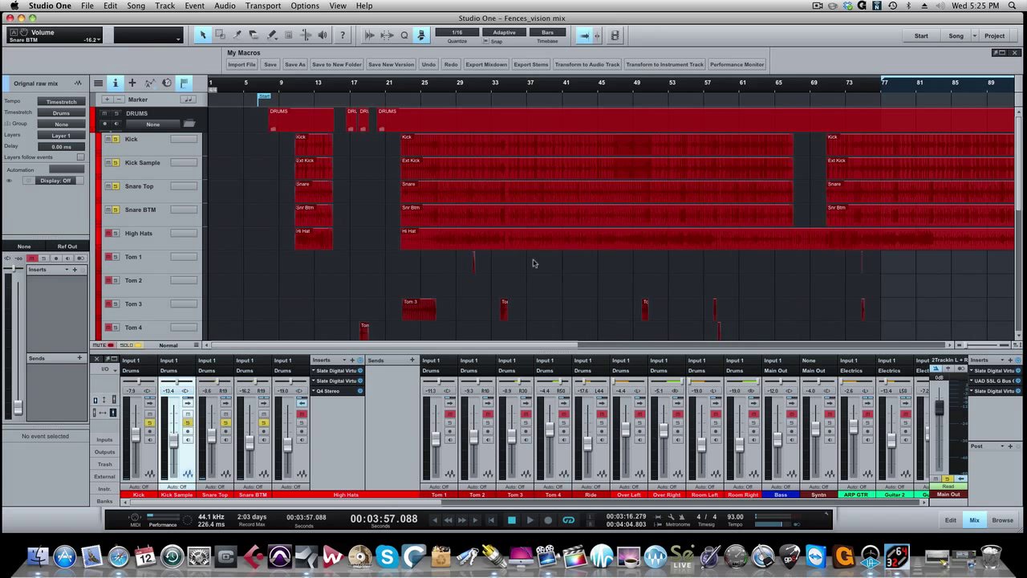
- Collapse the DRUMS folder track to show only the instrument group tracks toward the end of the song
scroll(534, 262, right, 10)
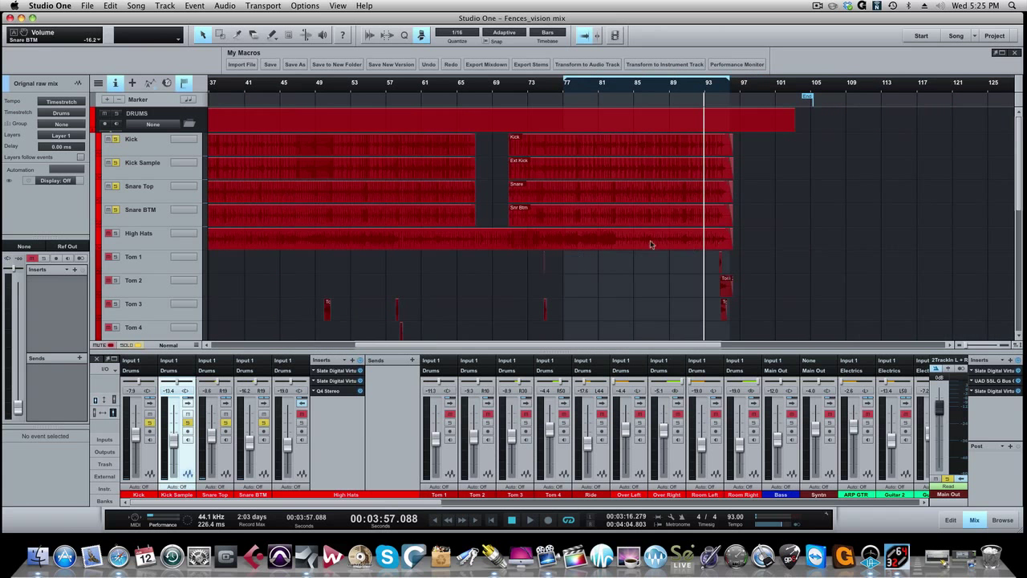
scroll(651, 244, left, 2)
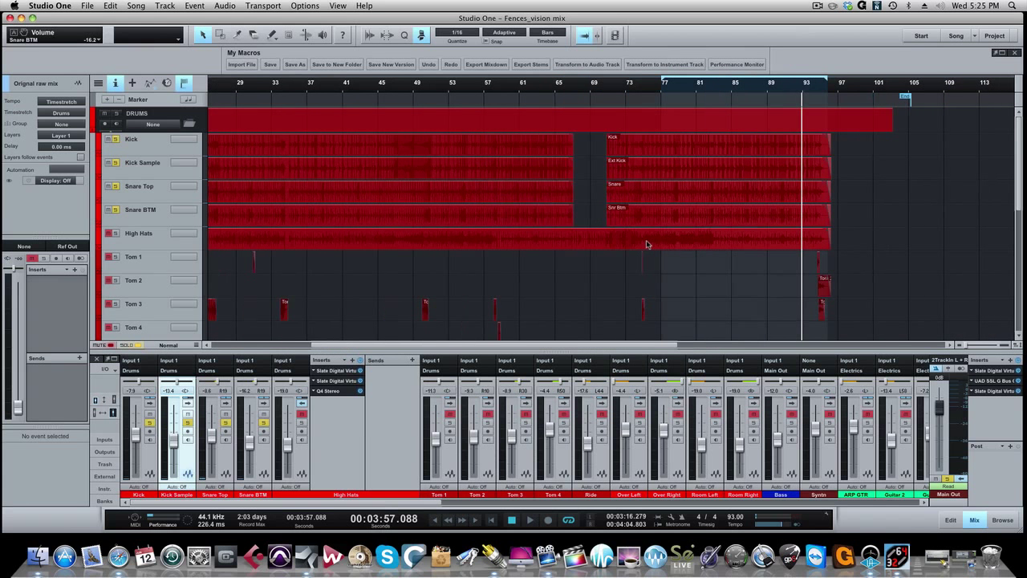
click(93, 133)
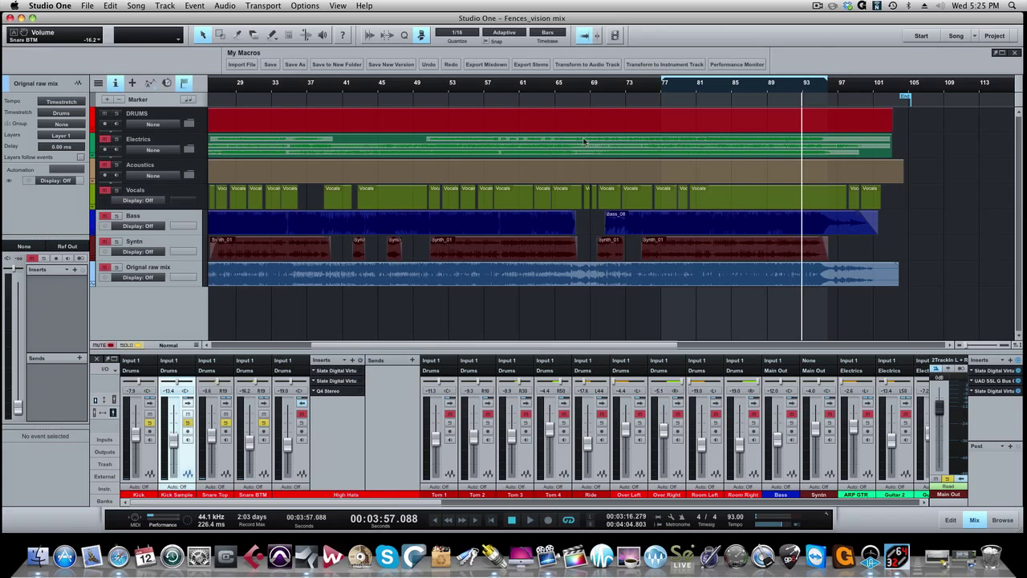
- Try the High Hats volume at about -7.2 dB and at about -24.6 dB while playing back the soloed drums
click(693, 89)
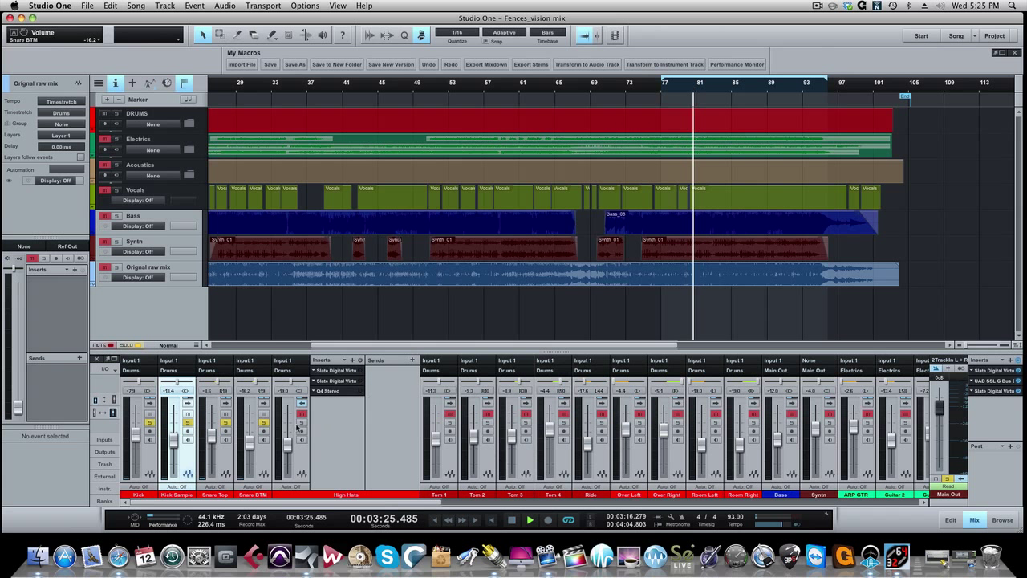
key(space)
mouse_move(289, 454)
mouse_down()
mouse_move(289, 427)
mouse_move(287, 436)
mouse_up()
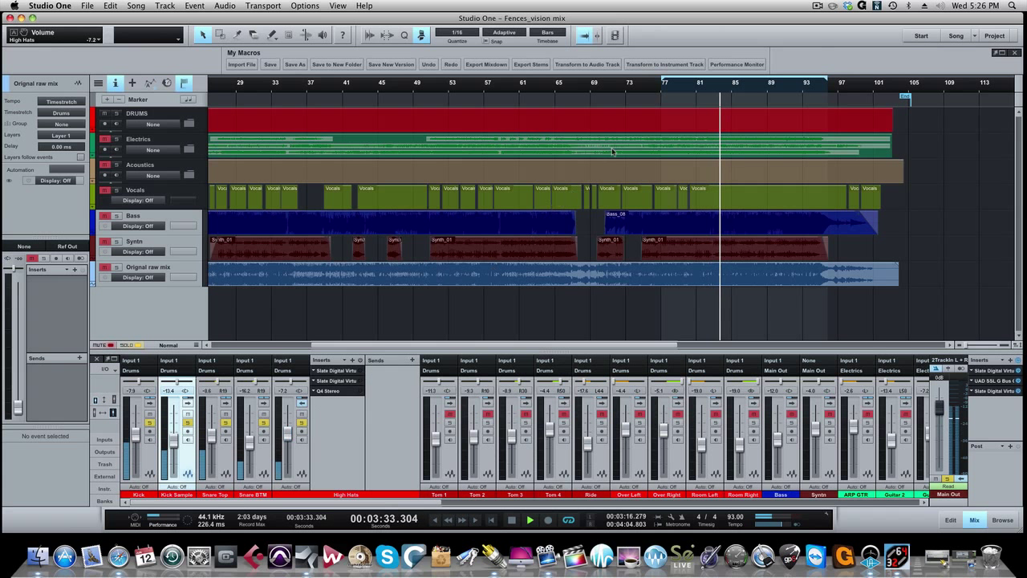
click(664, 86)
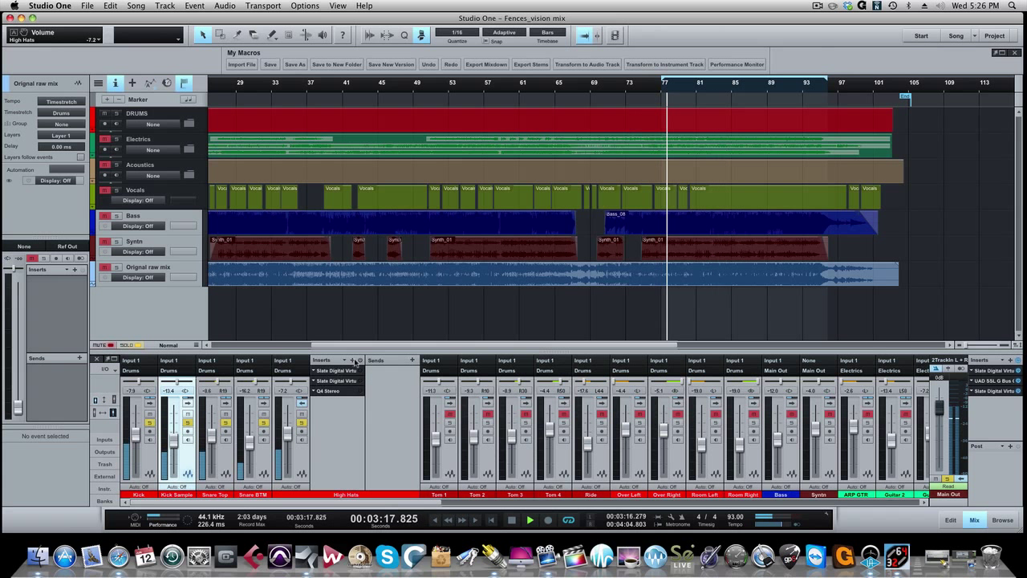
drag(289, 437, 289, 451)
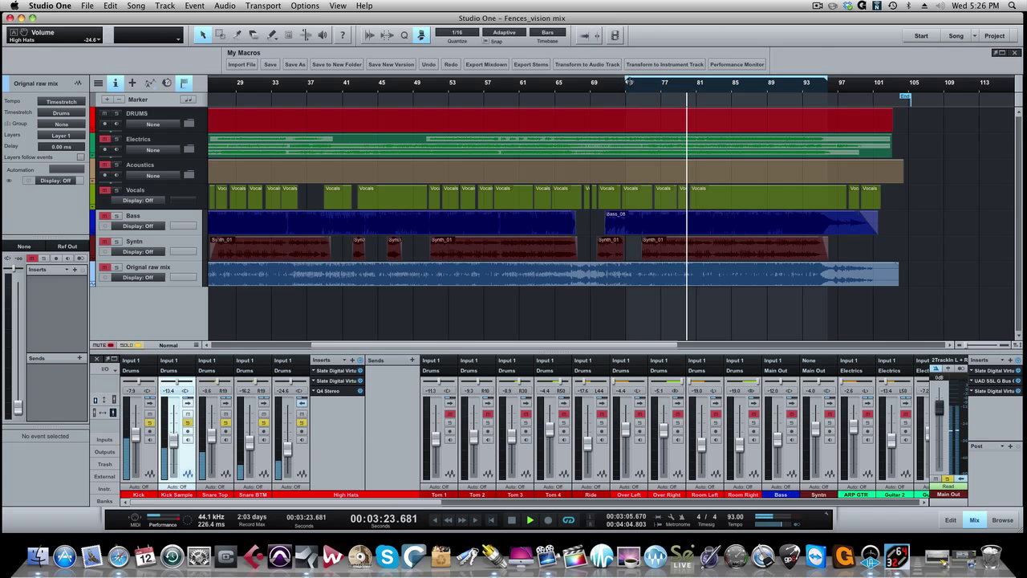
- Set the High Hats volume to about -17.6 dB during playback from about bar 73, and stop playback
click(631, 85)
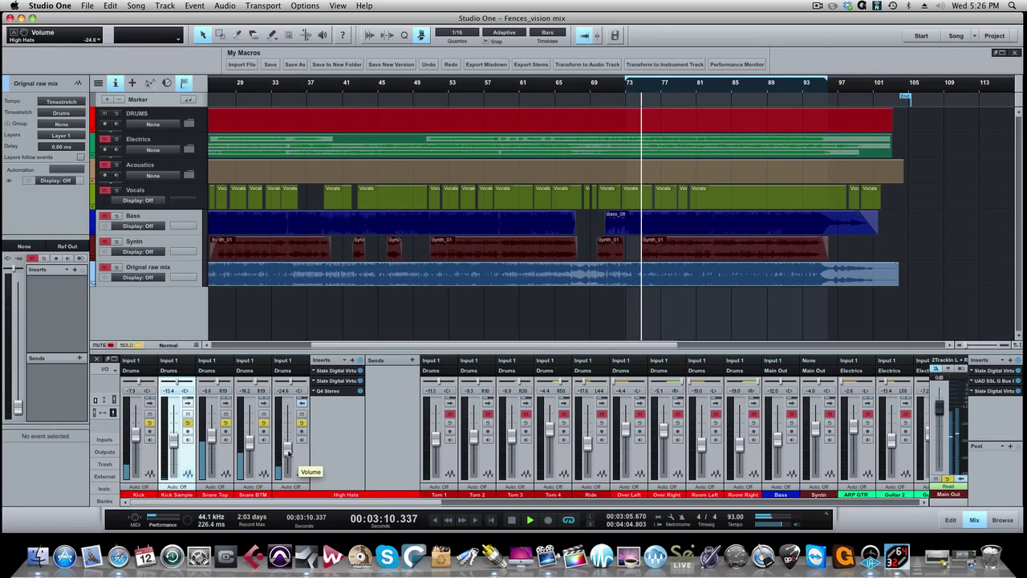
drag(287, 453, 288, 449)
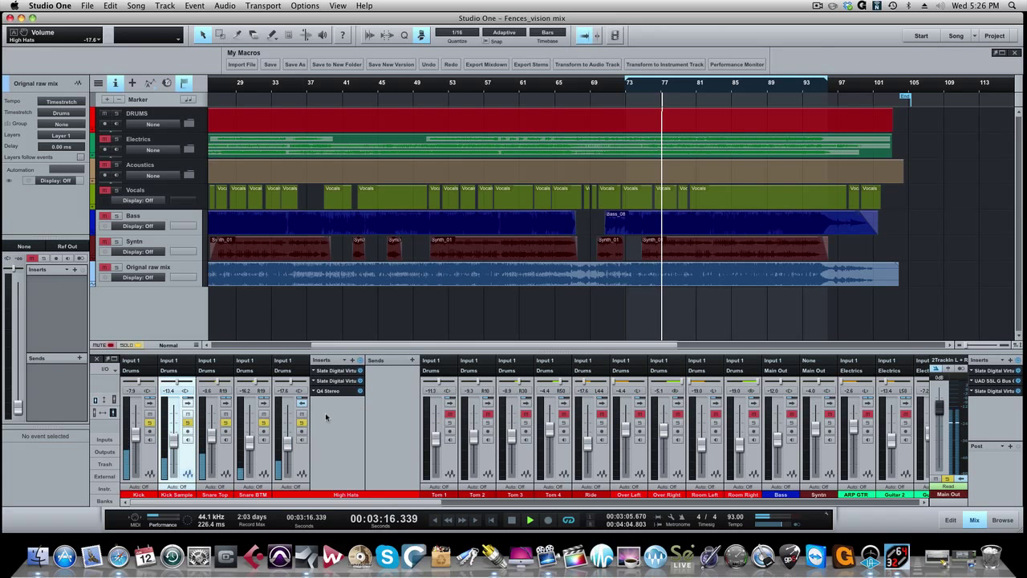
key(space)
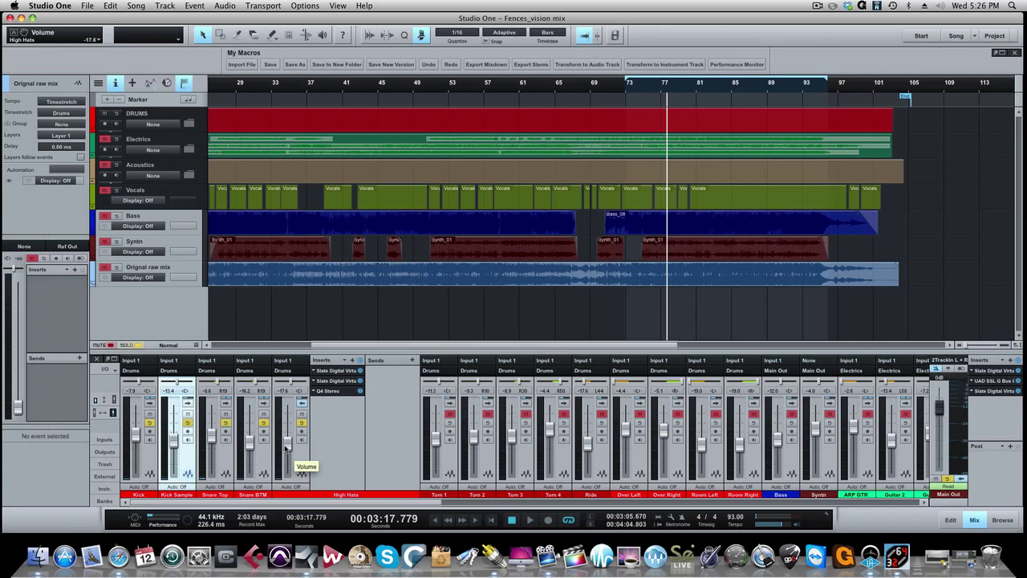
- Compare the drums with the High Hats Q4 Stereo equalizer bypassed and active from about bar 66, and close the plug-in window
click(328, 392)
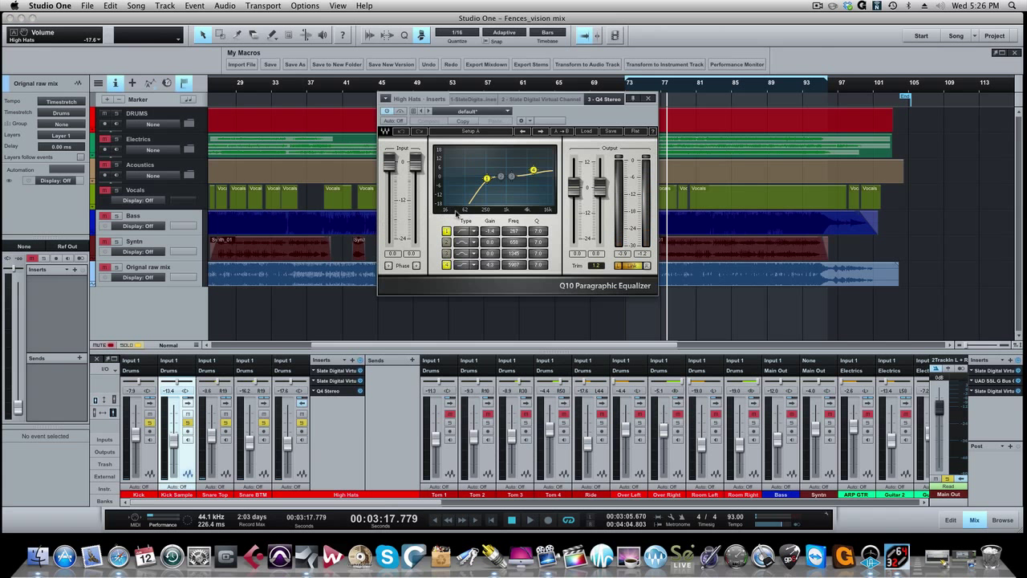
drag(577, 113, 363, 99)
drag(624, 81, 565, 81)
click(573, 87)
key(space)
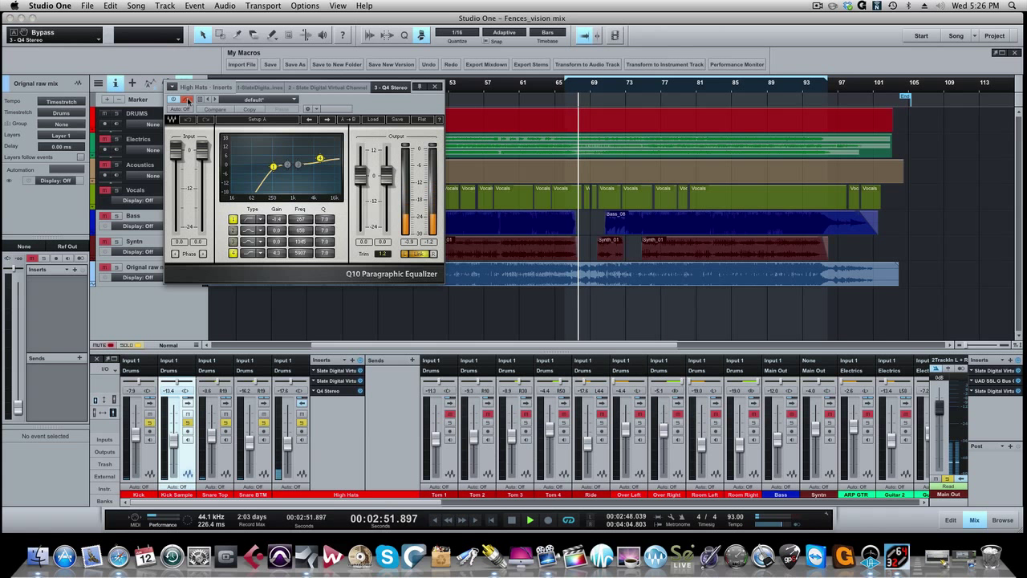
click(186, 100)
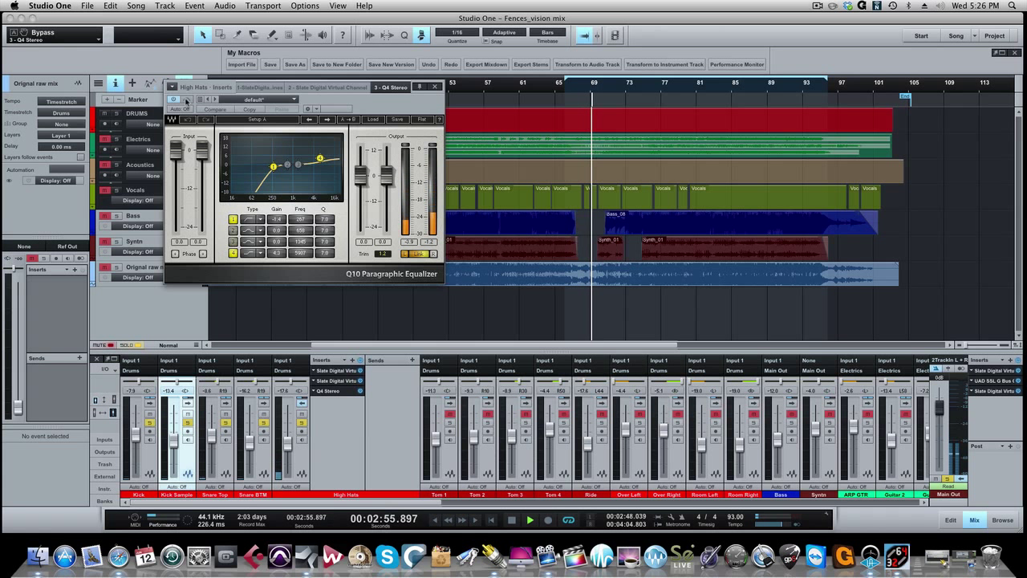
click(186, 101)
click(186, 101)
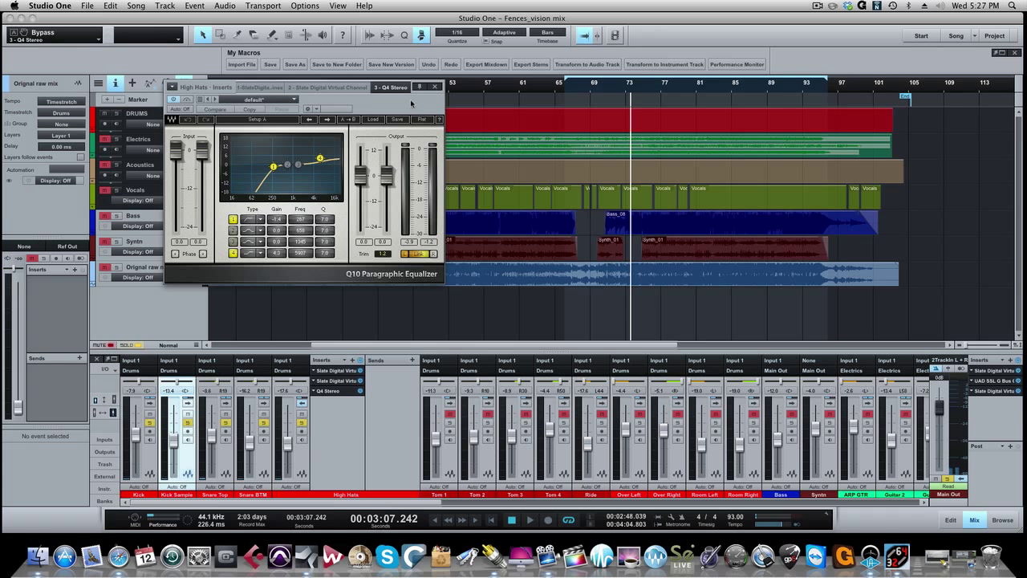
click(436, 87)
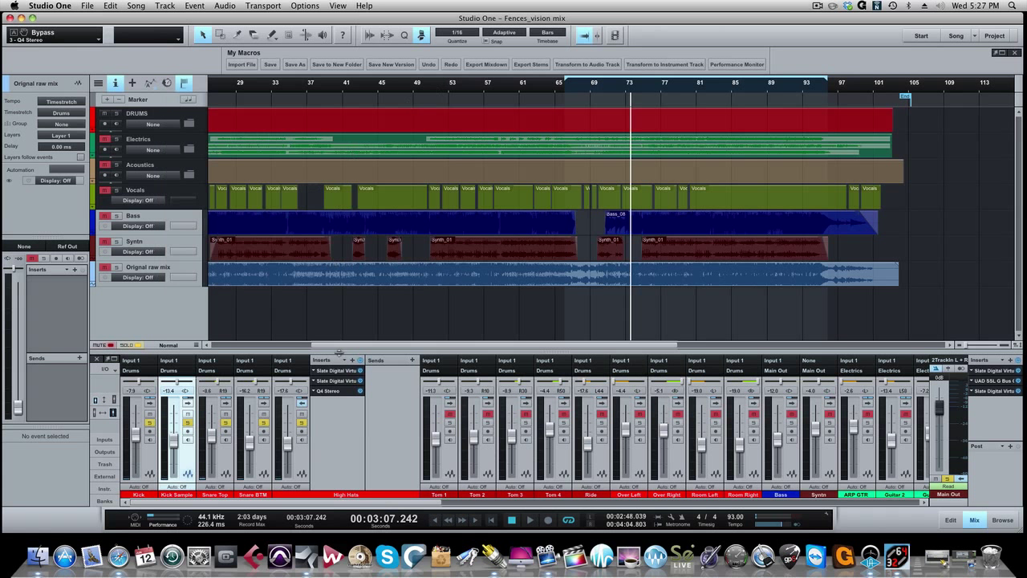
- Collapse the High Hats channel's inserts and lower its volume to about -23.2 dB
click(301, 405)
scroll(287, 454, down, 4)
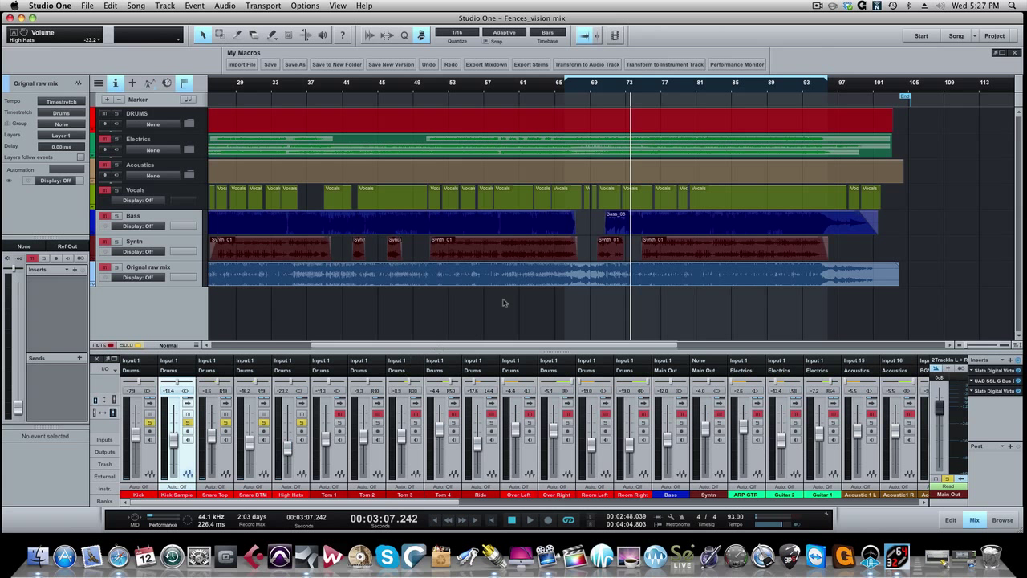
- Expand the DRUMS folder track and examine where the tom and ride clips occur along the song
click(94, 133)
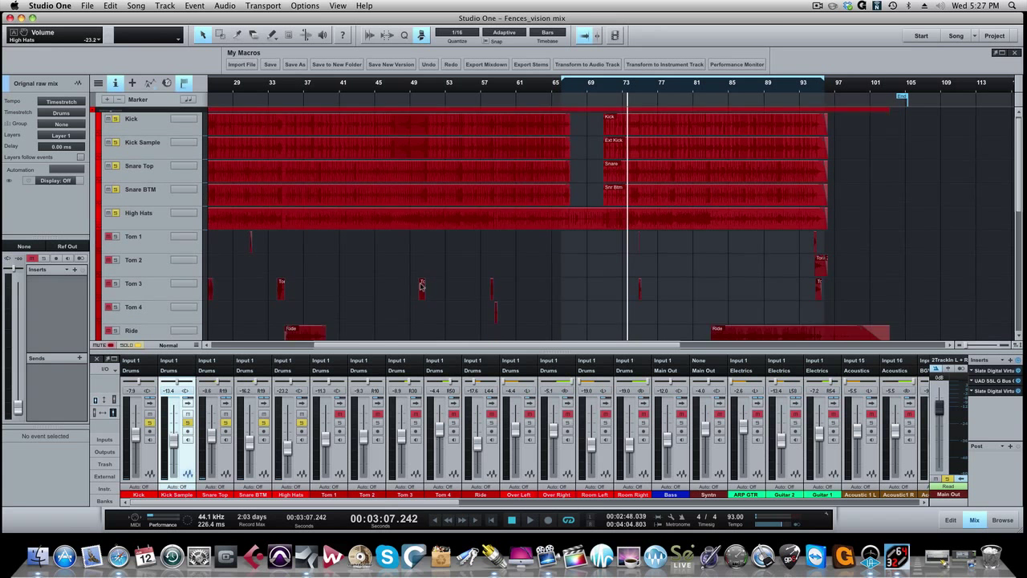
scroll(421, 269, down, 3)
scroll(590, 247, left, 5)
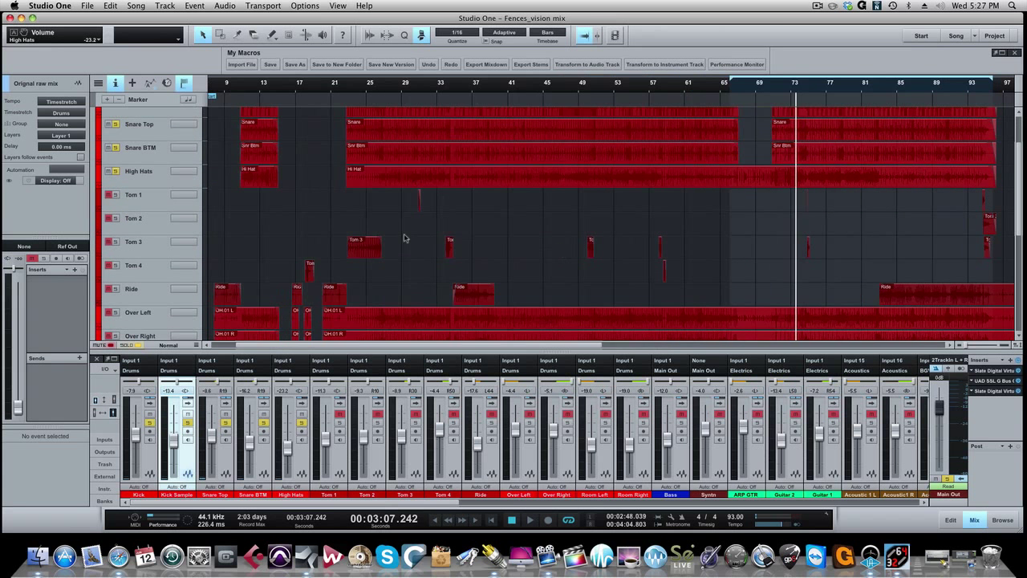
key(e)
key(e)
key(e)
key(e)
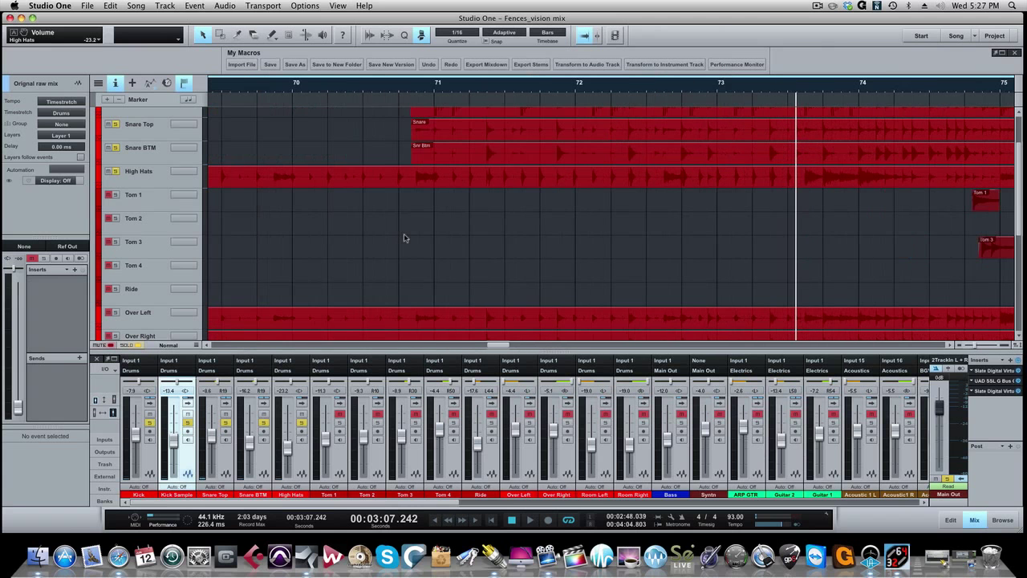
scroll(429, 257, right, 10)
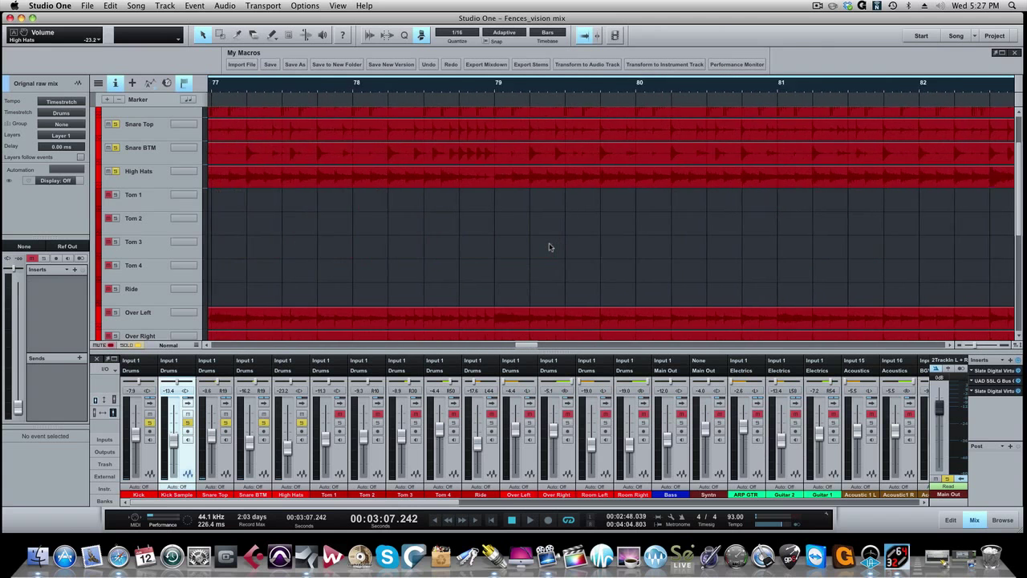
scroll(549, 247, right, 3)
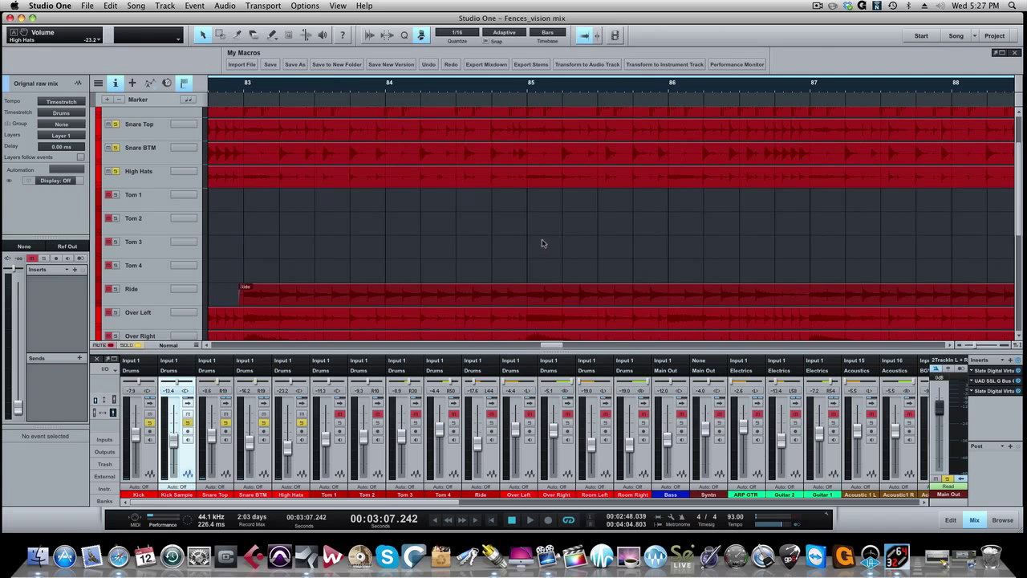
scroll(516, 214, down, 5)
scroll(484, 210, left, 5)
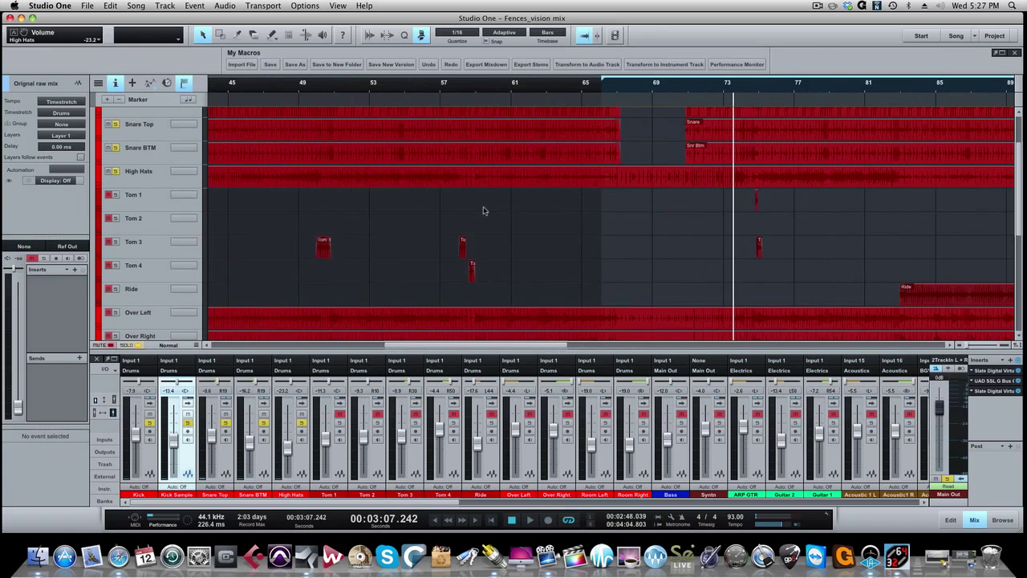
scroll(484, 210, left, 8)
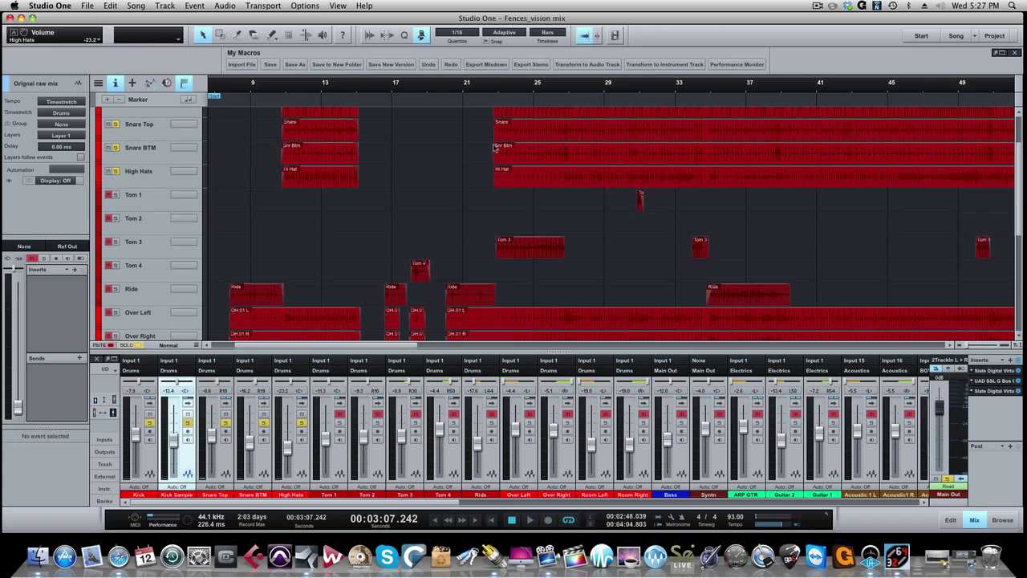
- Set the loop range around the early Tom 1 and Tom 3 clips, from about 00:00:55.701 to 00:01:29.246
drag(492, 82, 564, 84)
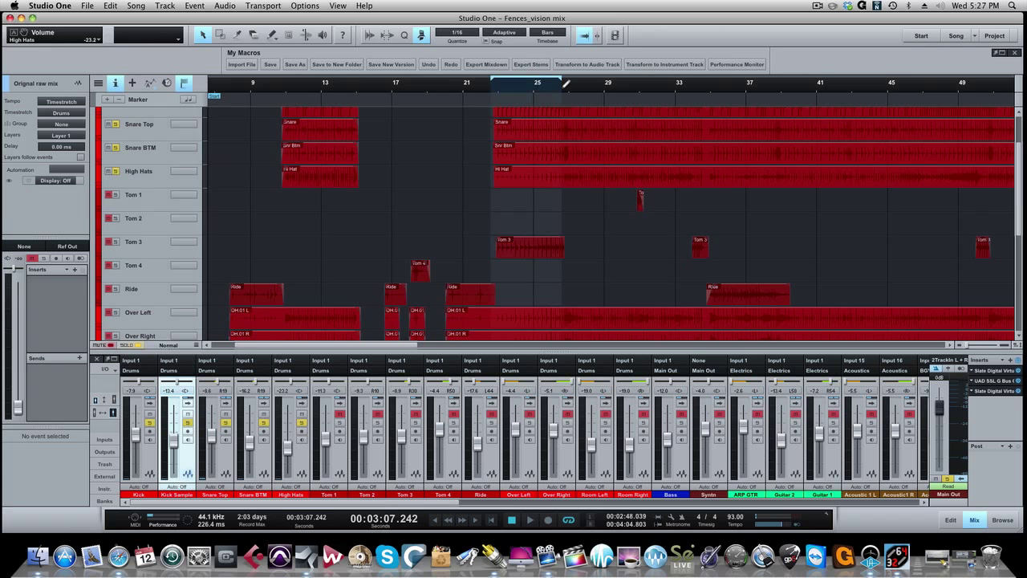
drag(566, 82, 725, 96)
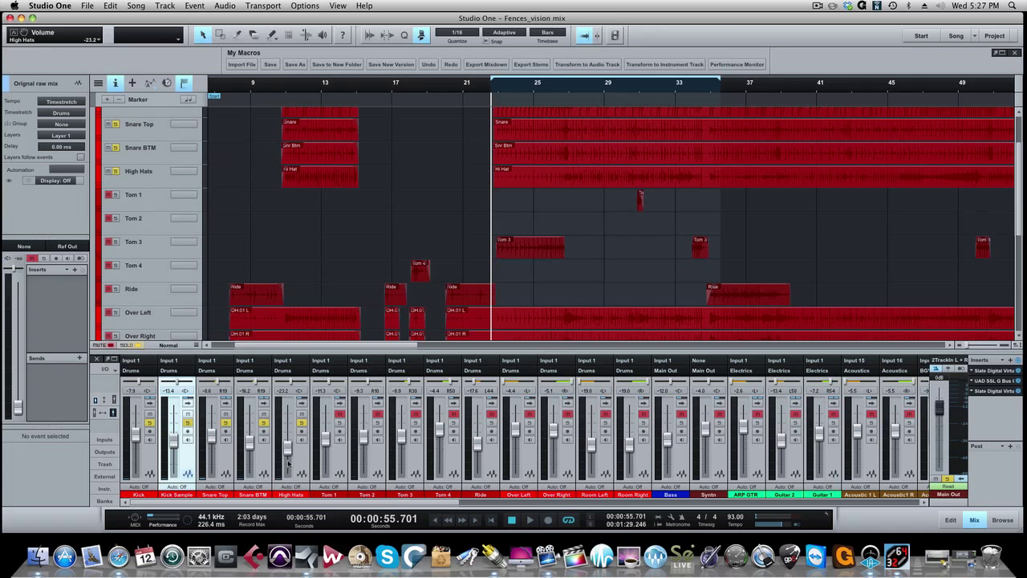
- Expand the Tom 1 channel, examine its UAD Cambridge equalizer curve and settings, and close the plug-in window
click(340, 404)
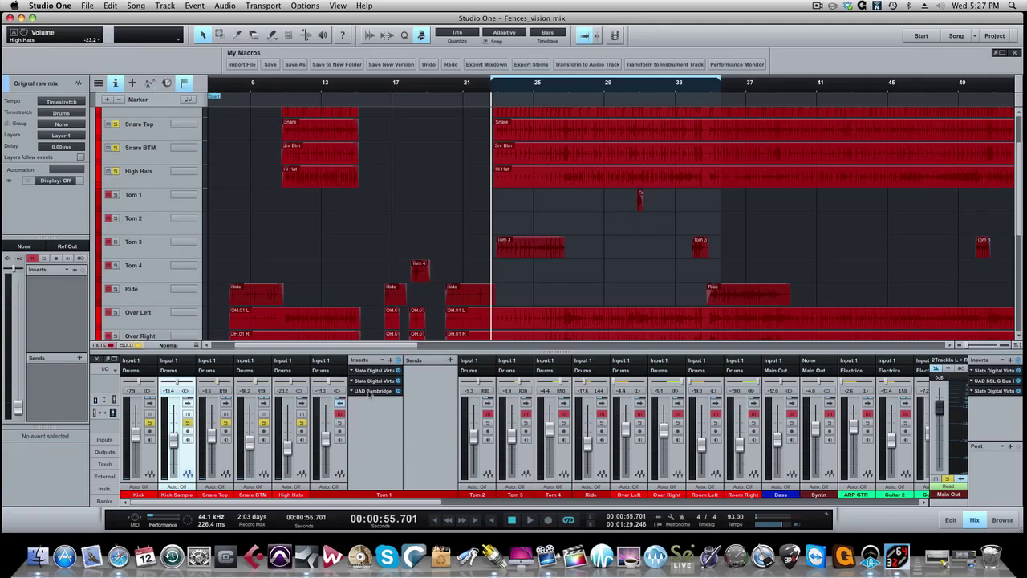
click(370, 391)
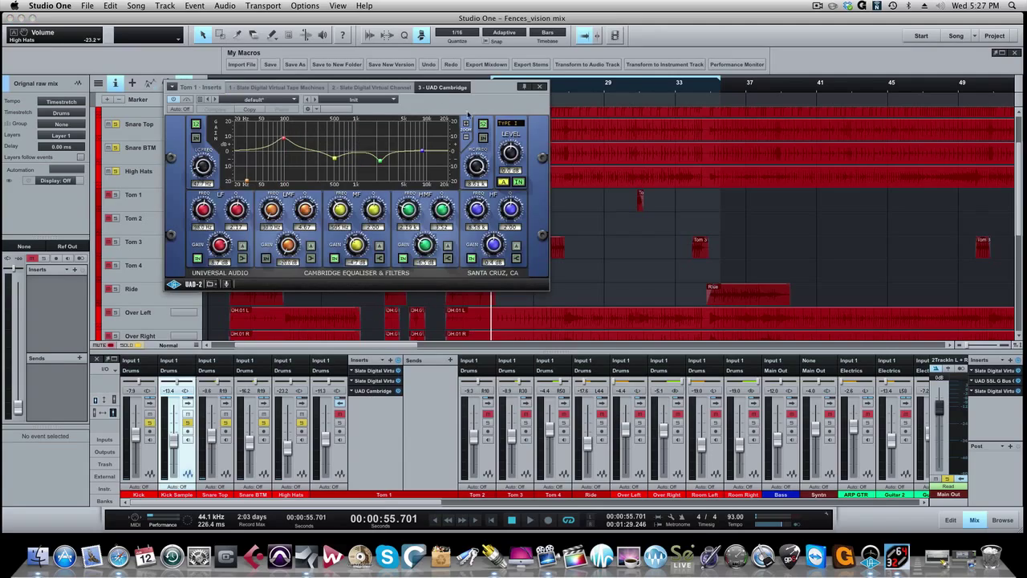
drag(473, 103, 598, 108)
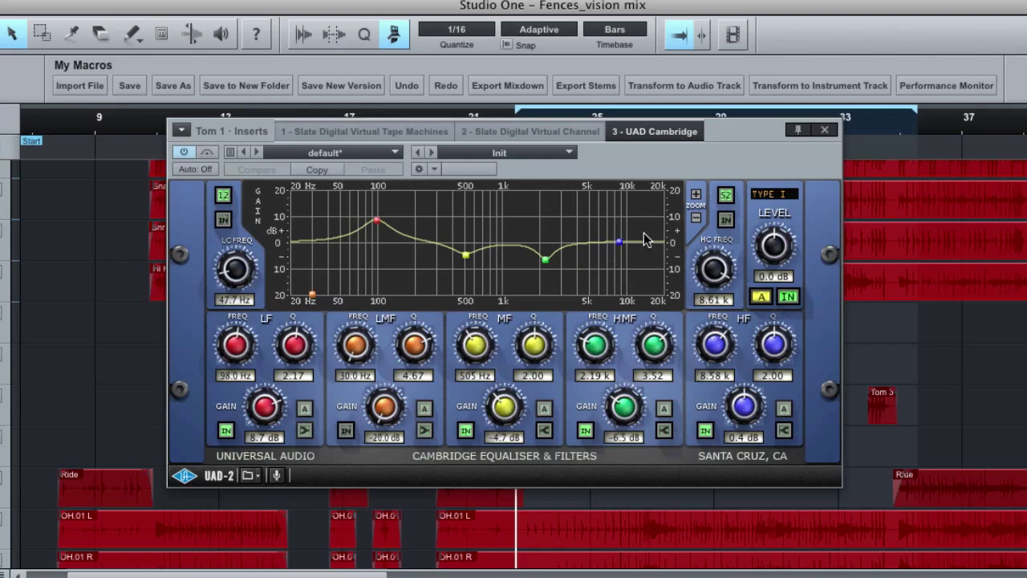
click(824, 130)
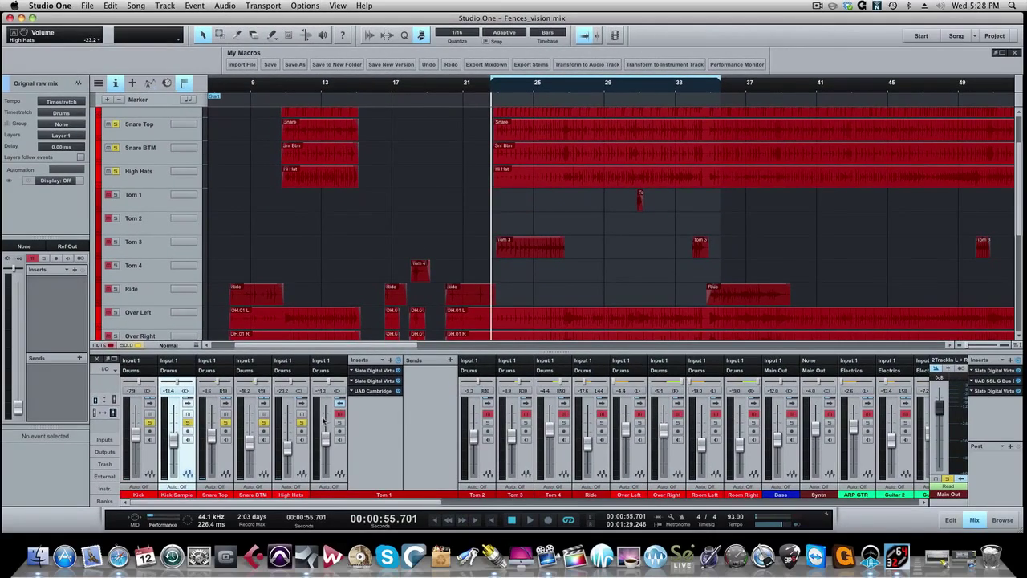
- Expand the Tom 2 channel, examine its UAD Cambridge equalizer settings, and close the plug-in window
click(490, 406)
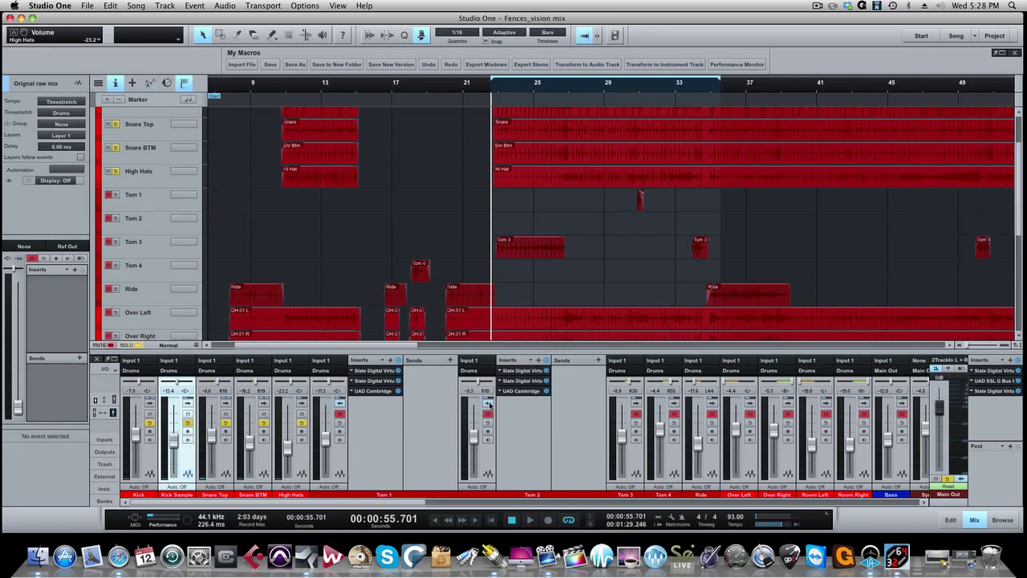
click(523, 392)
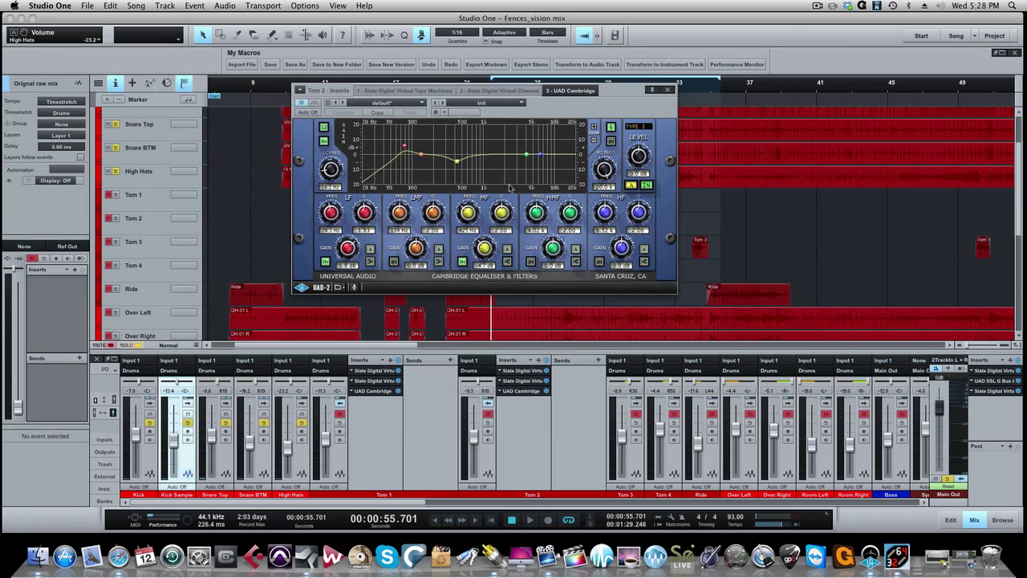
click(666, 90)
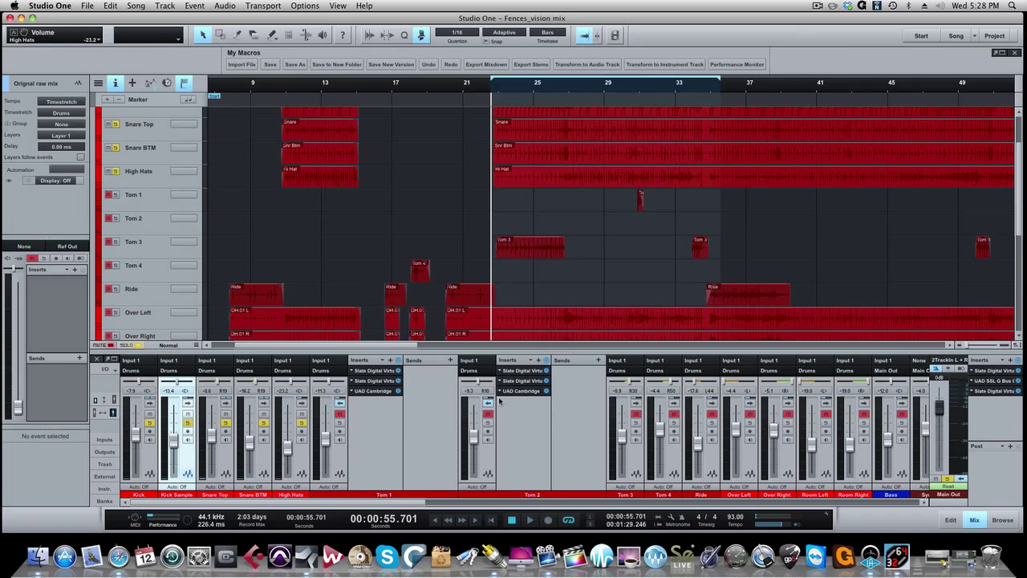
- Expand the Tom 3 channel, examine its UAD Cambridge equalizer settings, and close the plug-in window
click(636, 404)
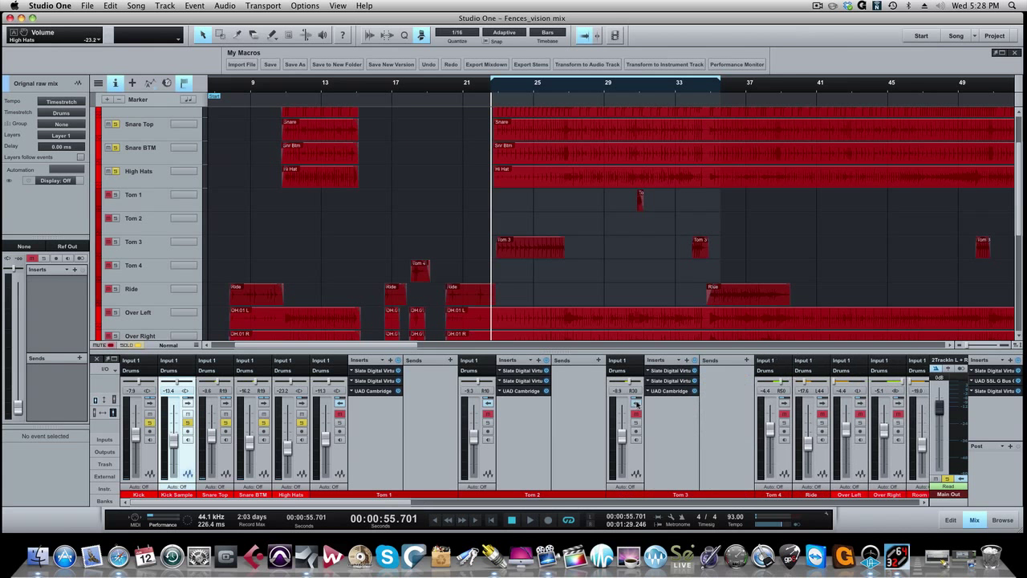
double_click(680, 392)
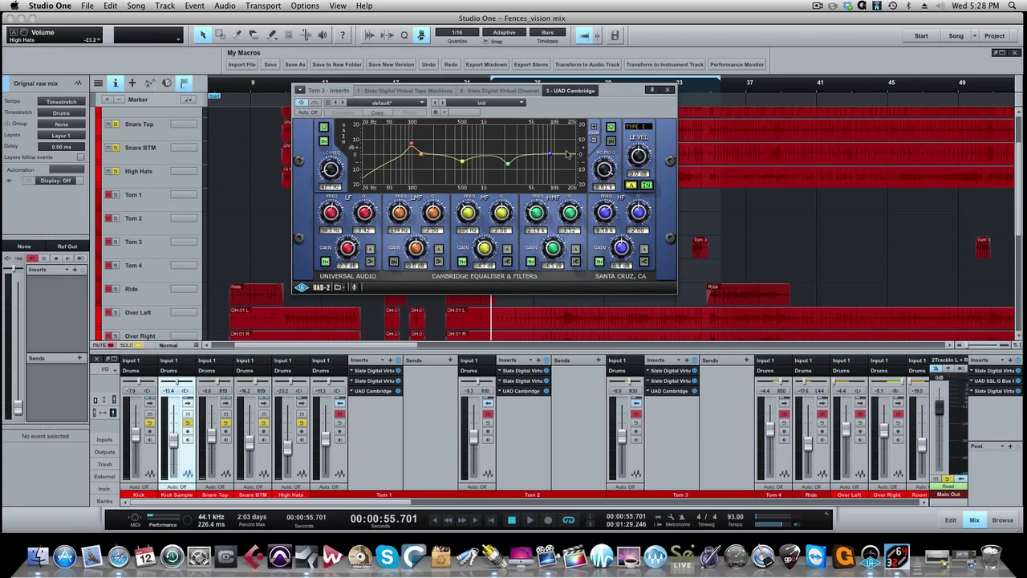
click(669, 92)
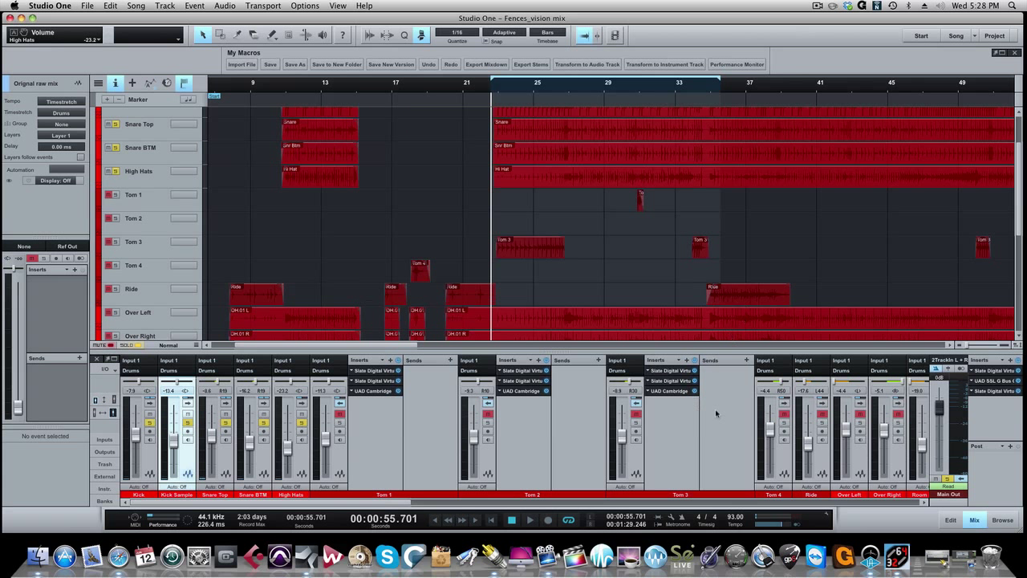
- Expand the Tom 4 channel, examine its UAD Cambridge equalizer curve and settings, and close the plug-in window
click(786, 405)
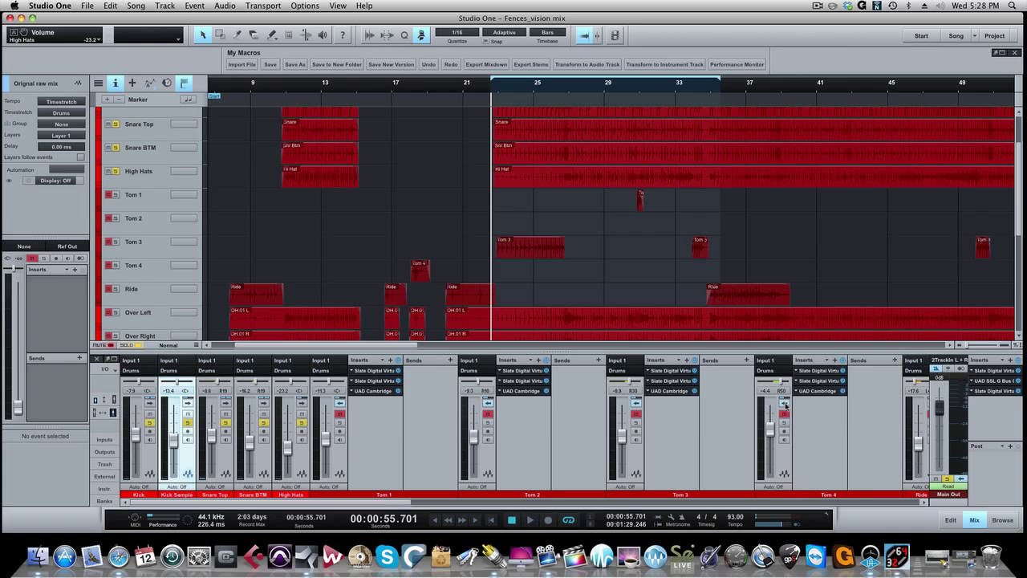
click(812, 392)
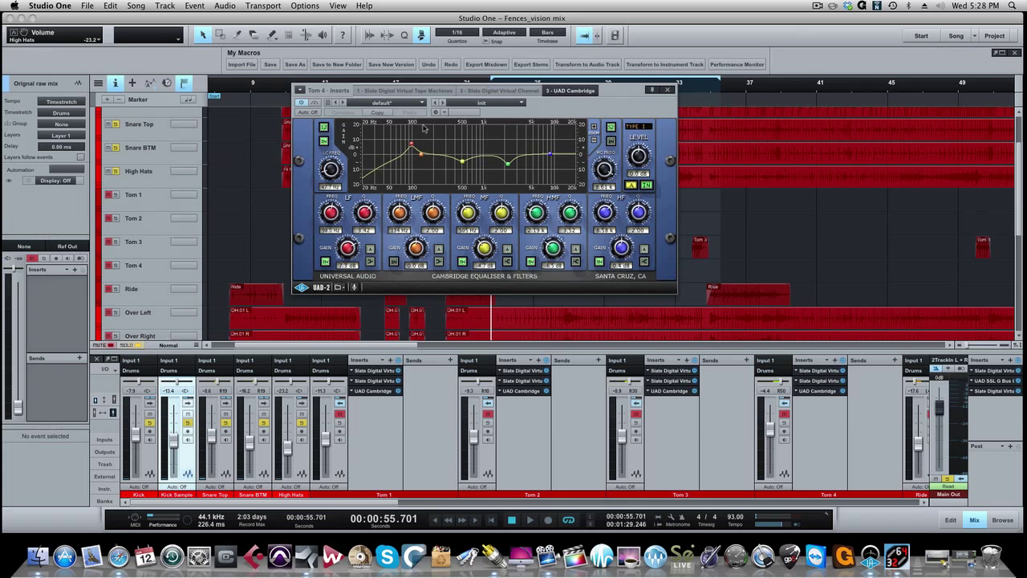
click(666, 91)
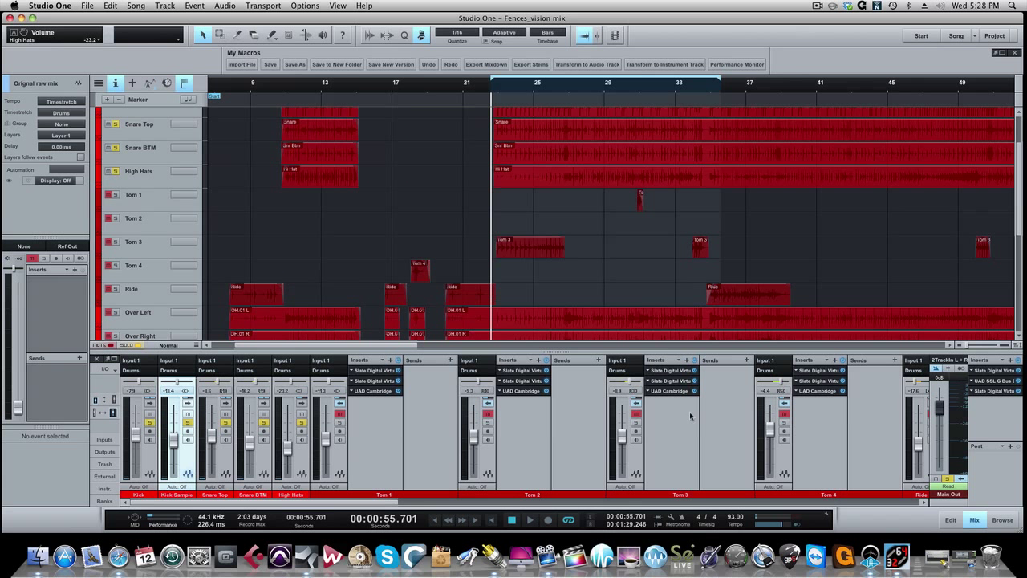
- Collapse the four expanded tom channels and solo Tom 1 through Tom 4, keeping the Ride muted
click(783, 404)
click(635, 403)
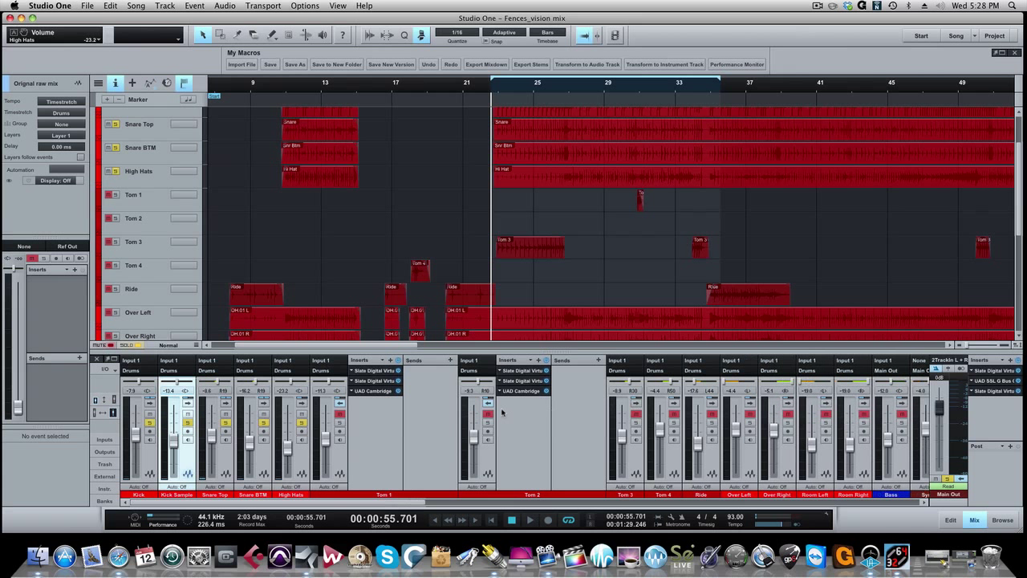
click(485, 405)
click(340, 403)
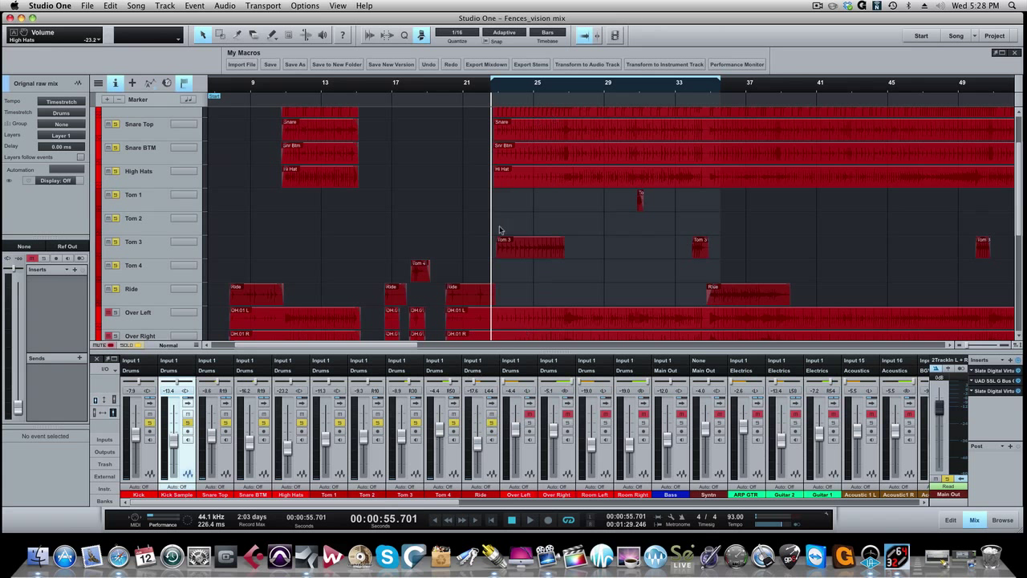
click(492, 414)
- Play the loop and adjust the Tom 3 volume, trying -3.7 dB before settling on -7.9 dB
key(space)
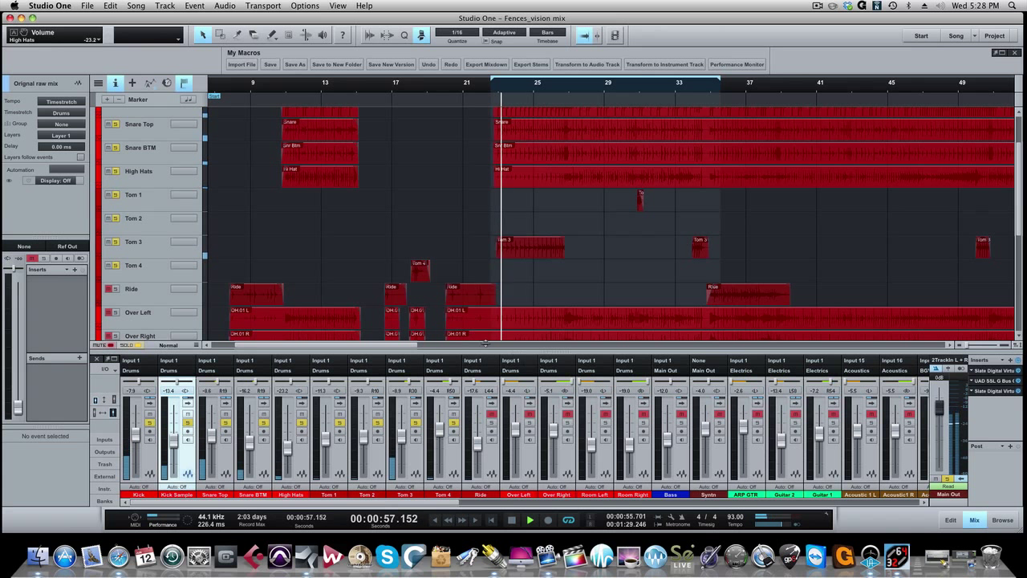
drag(401, 438, 401, 430)
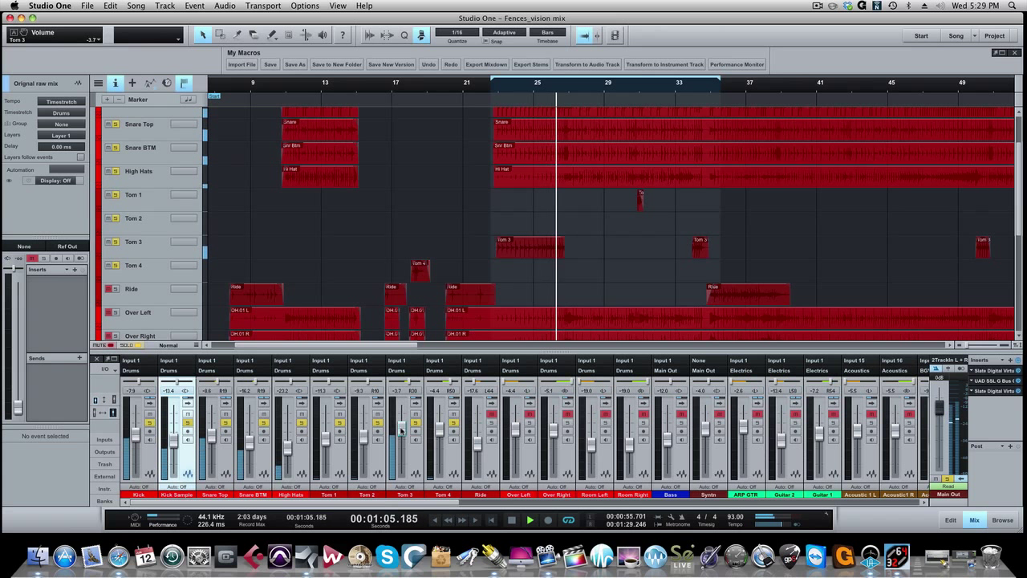
drag(402, 431, 399, 436)
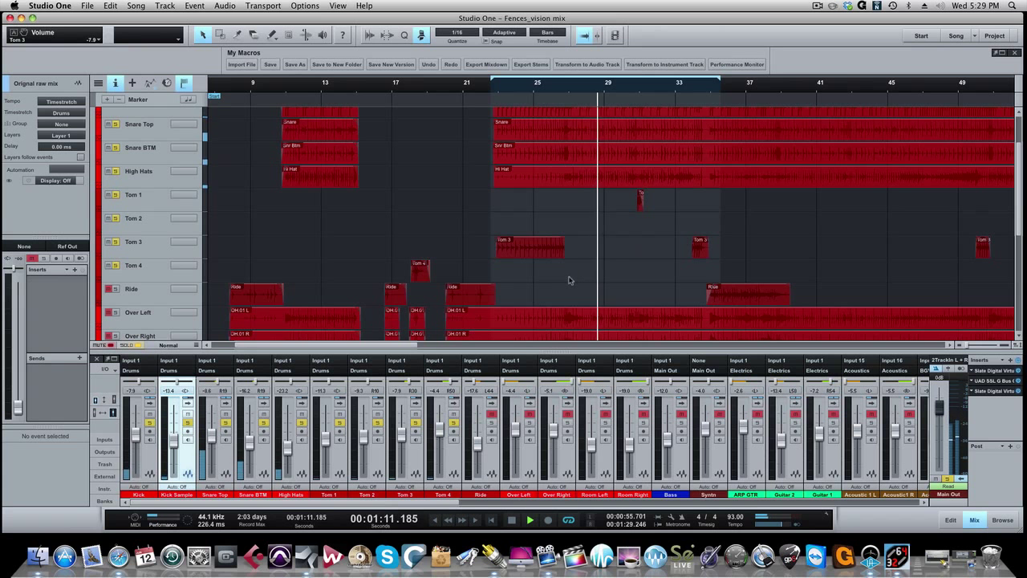
- Follow the Tom 1 and Tom 3 fills up close during playback, and stop at the start of the Ride clip
key(e)
key(e)
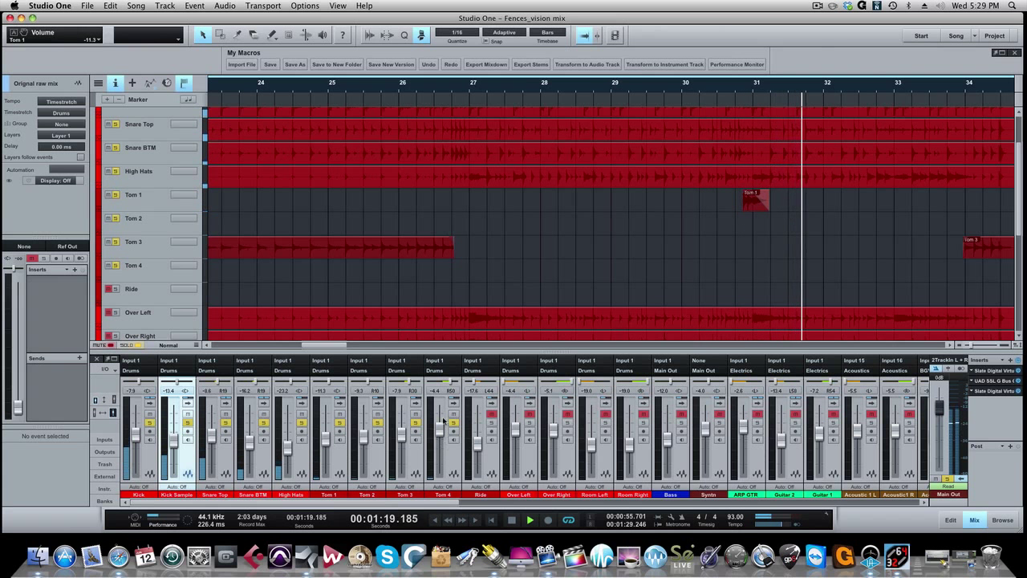
scroll(443, 419, right, 1)
scroll(676, 291, right, 8)
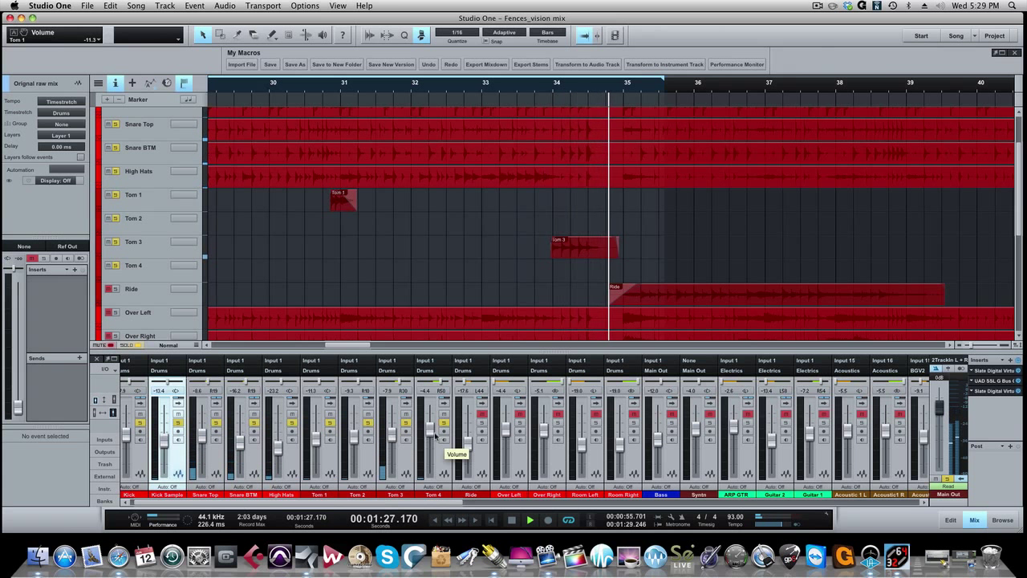
key(space)
key(w)
key(w)
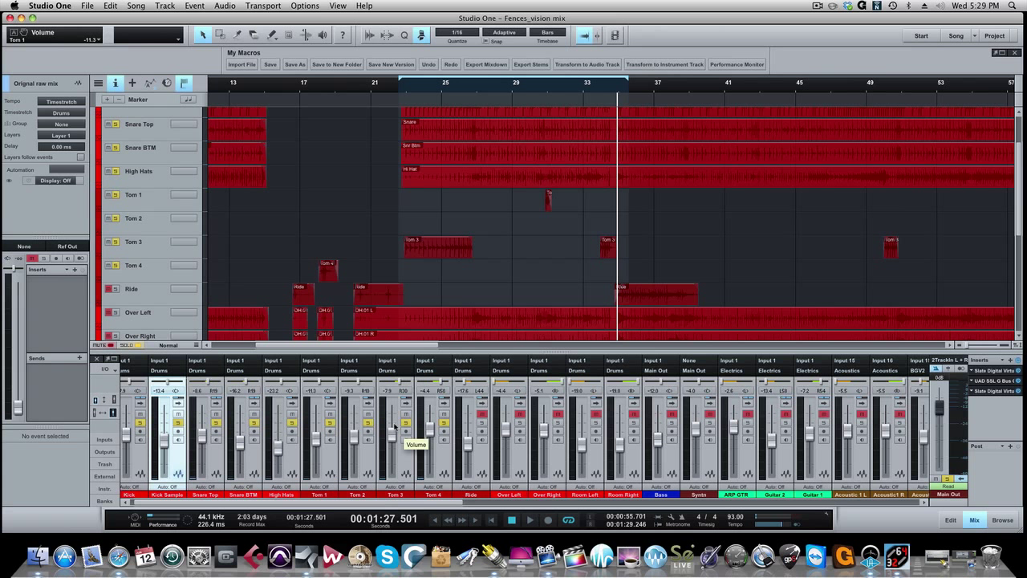
- Expand the Ride channel and extend the loop end beyond the Ride clip to 00:01:42.196
mouse_move(419, 413)
click(482, 404)
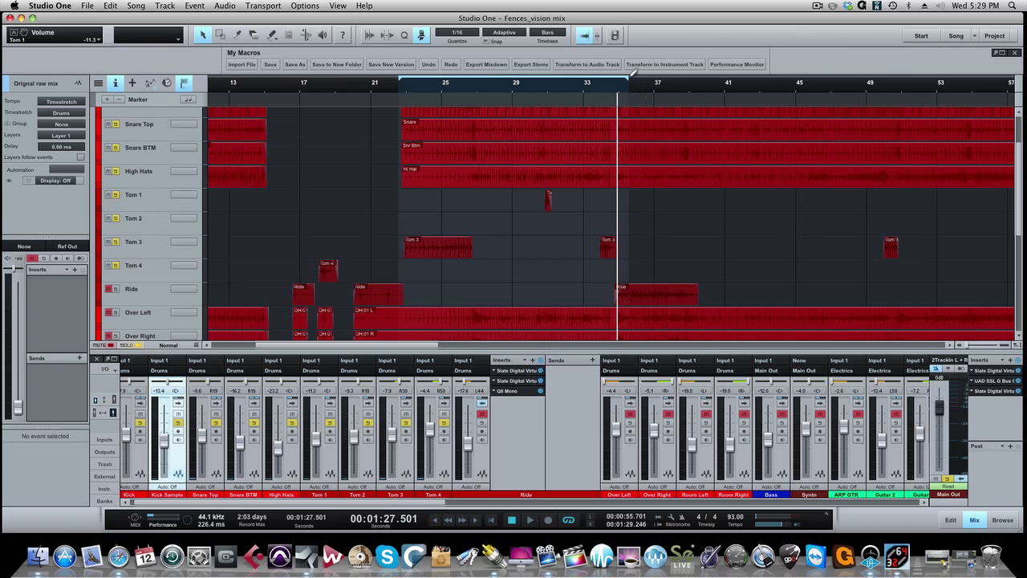
drag(630, 78, 717, 78)
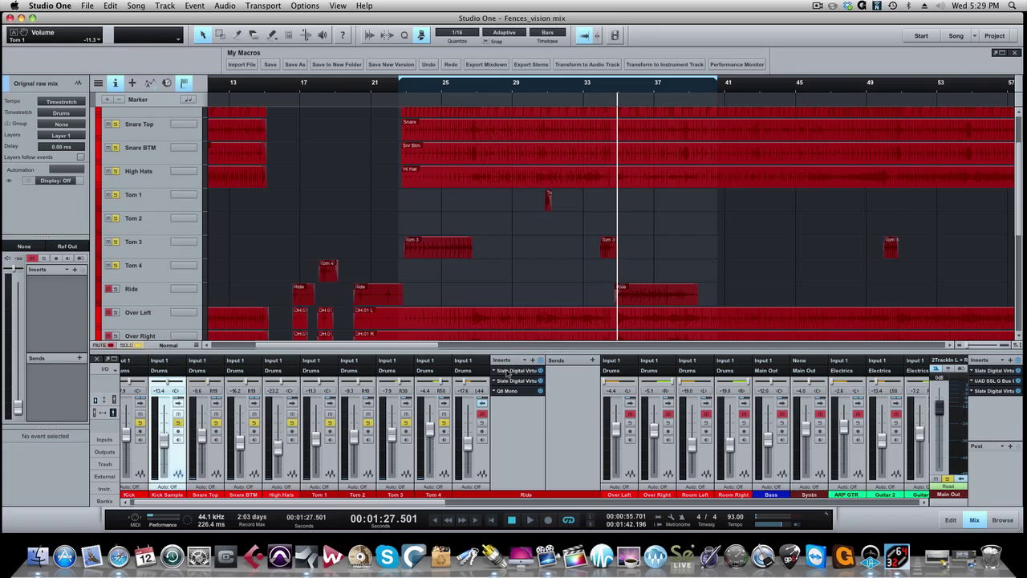
- Examine the Ride channel's Slate Digital Virtual Channel and Q8 Mono equalizer settings, moving the plug-in window off the clips
click(507, 371)
click(491, 90)
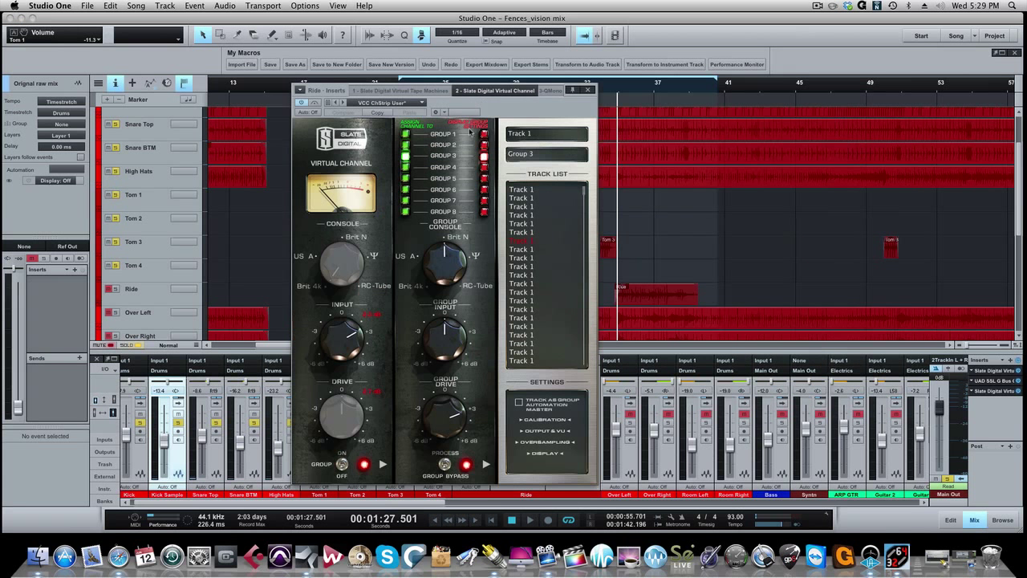
click(546, 90)
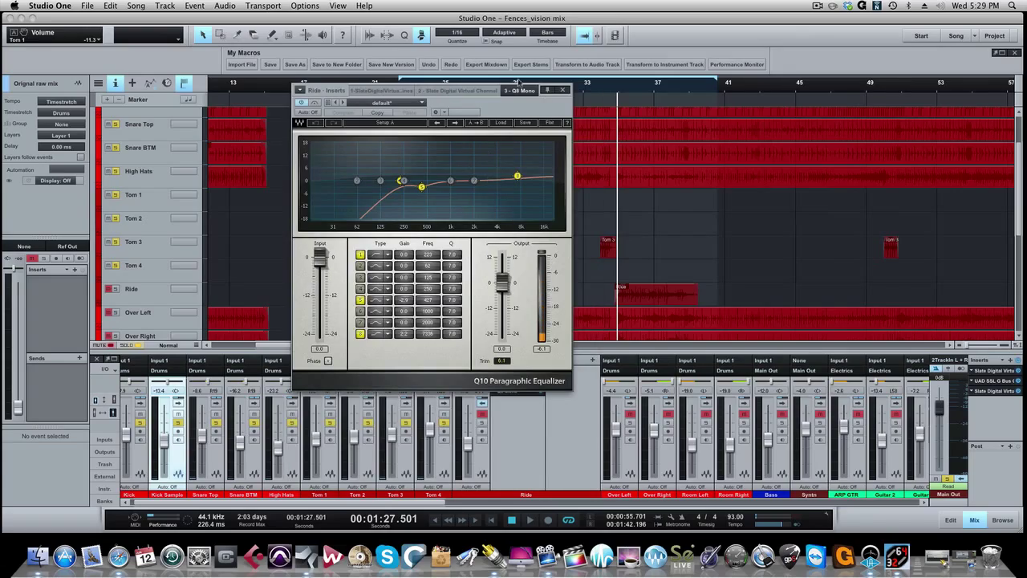
drag(482, 90, 448, 53)
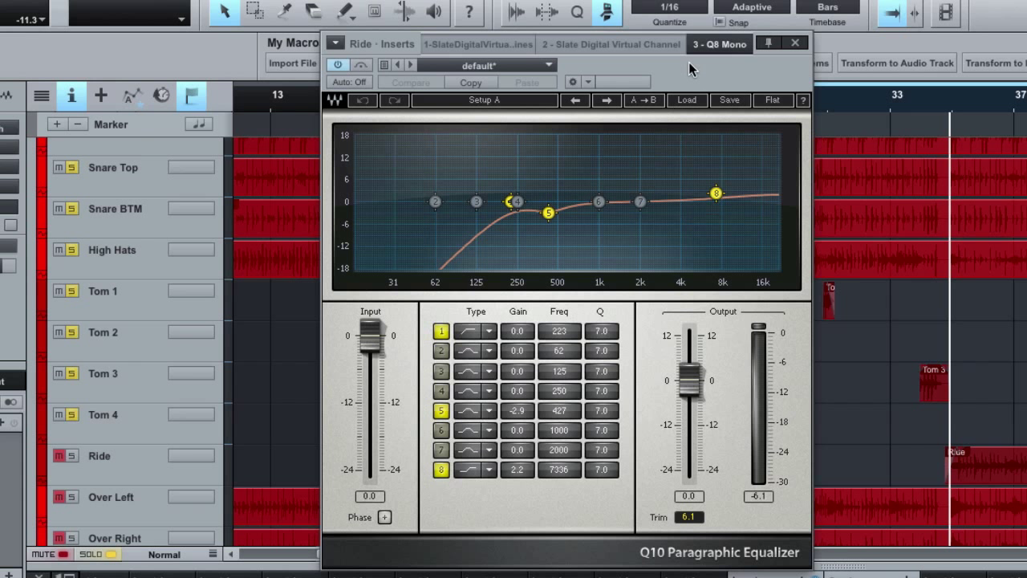
drag(689, 60, 473, 46)
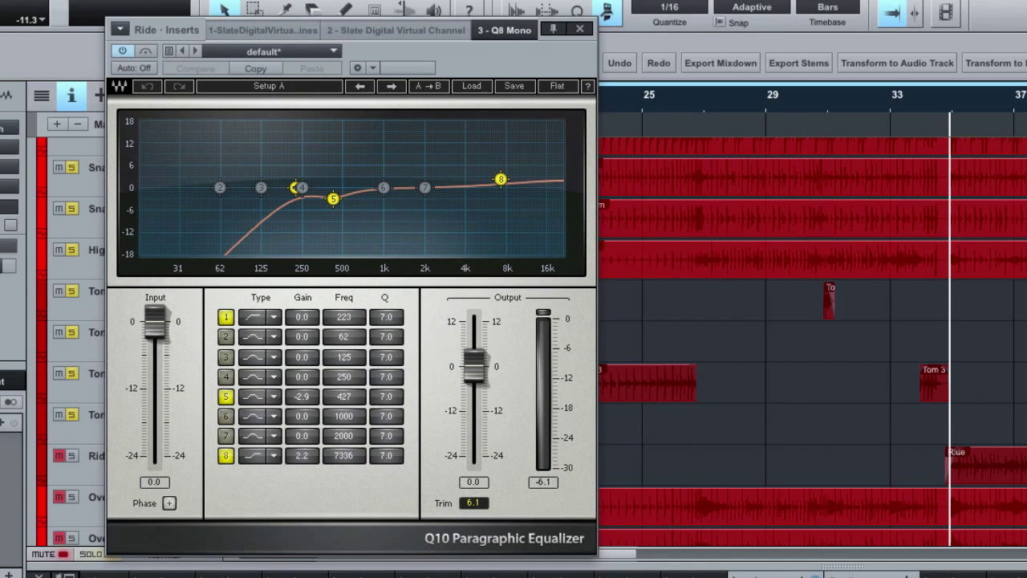
- Unmute the Ride, save the song, and compare the Ride's playback with the Q8 Mono equalizer bypassed and active
key(shift+m)
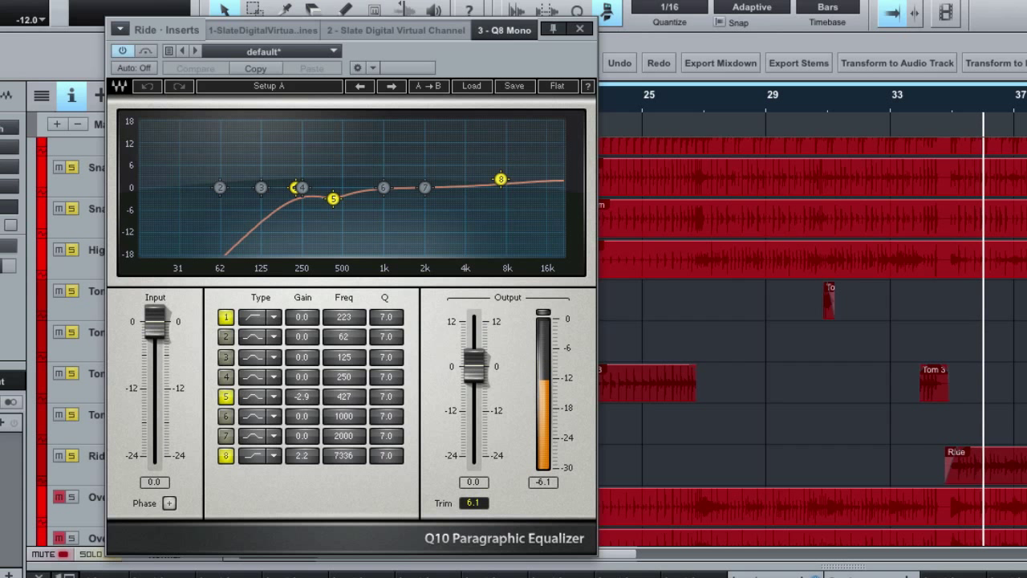
click(145, 52)
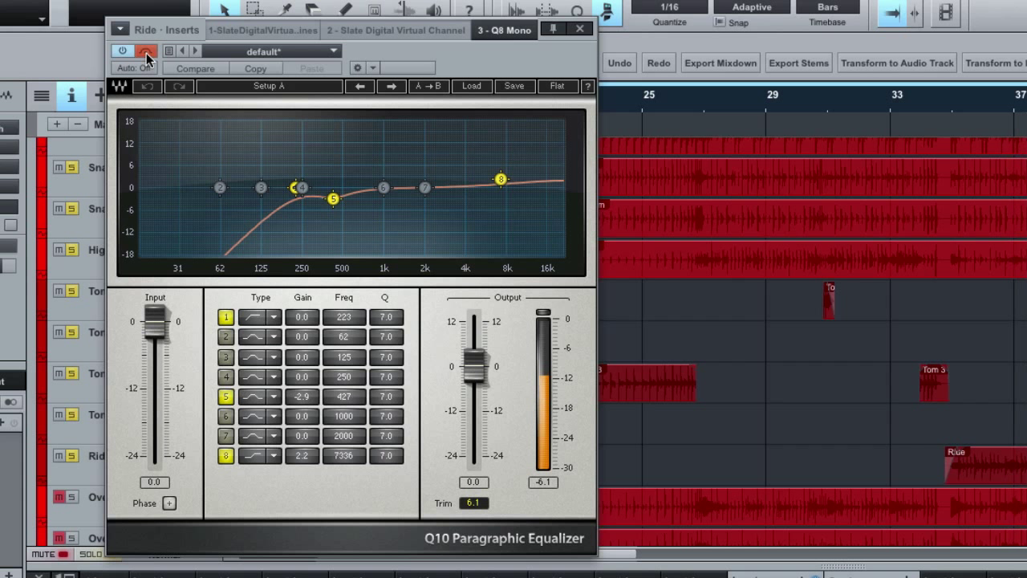
key(ctrl+s)
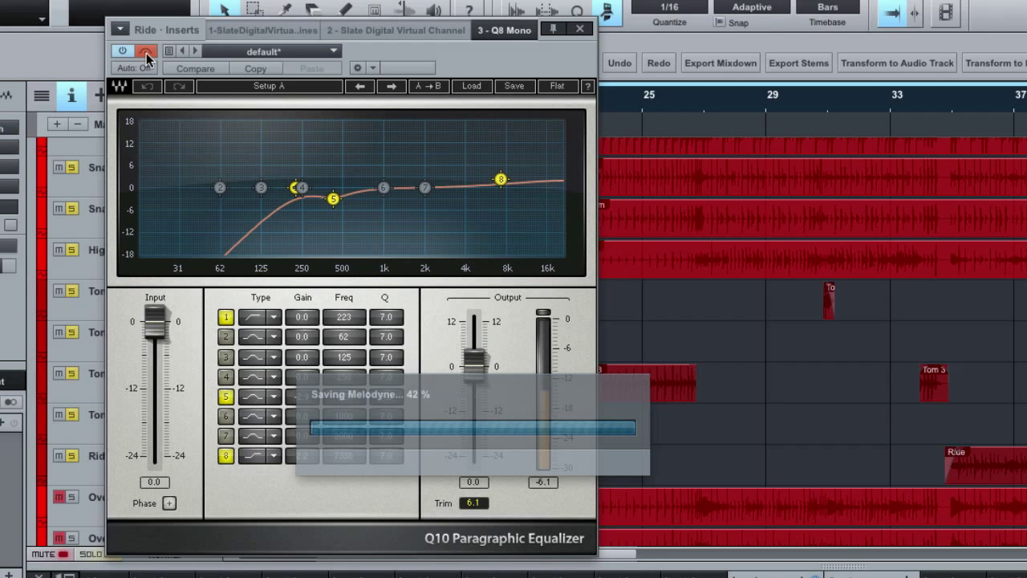
click(941, 103)
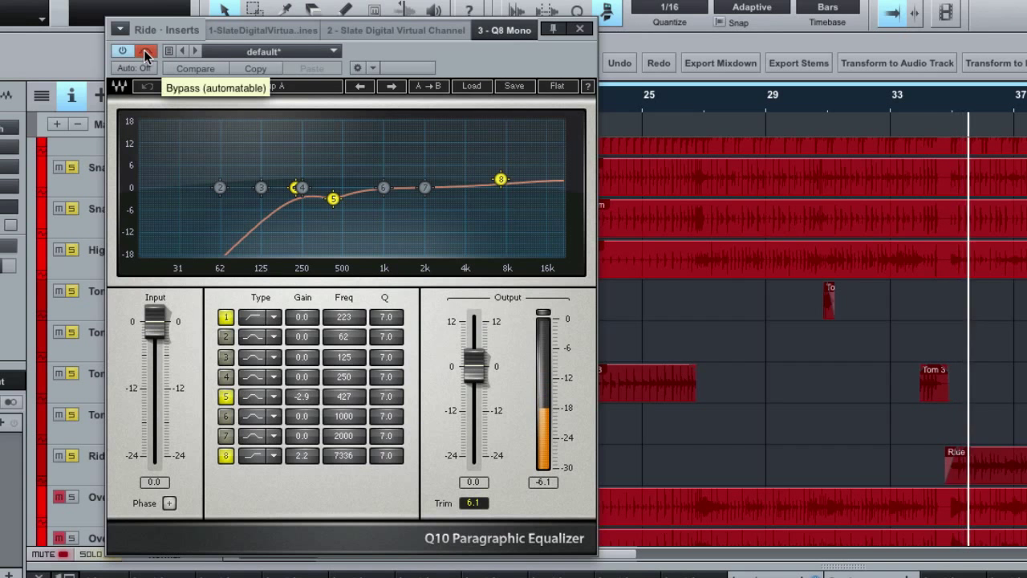
drag(487, 59, 691, 56)
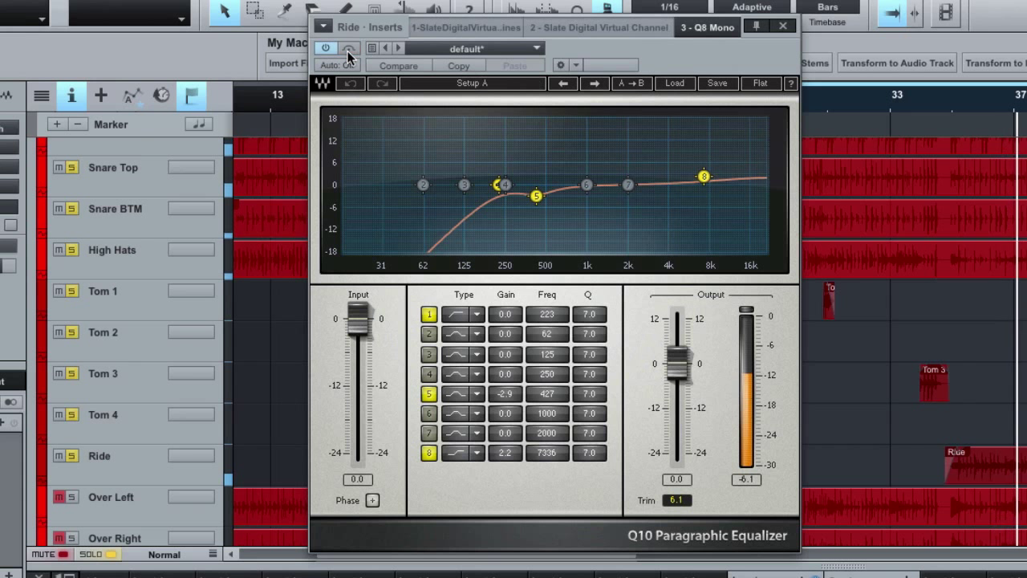
- Close the Ride equalizer, set the Ride volume to -19.0 dB, and collapse its channel
click(785, 30)
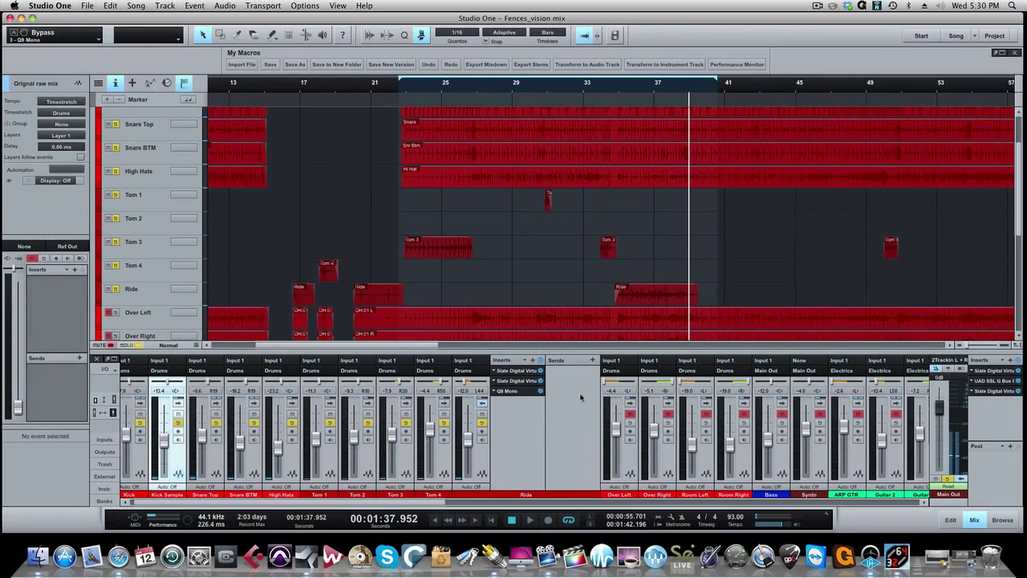
drag(476, 447, 476, 456)
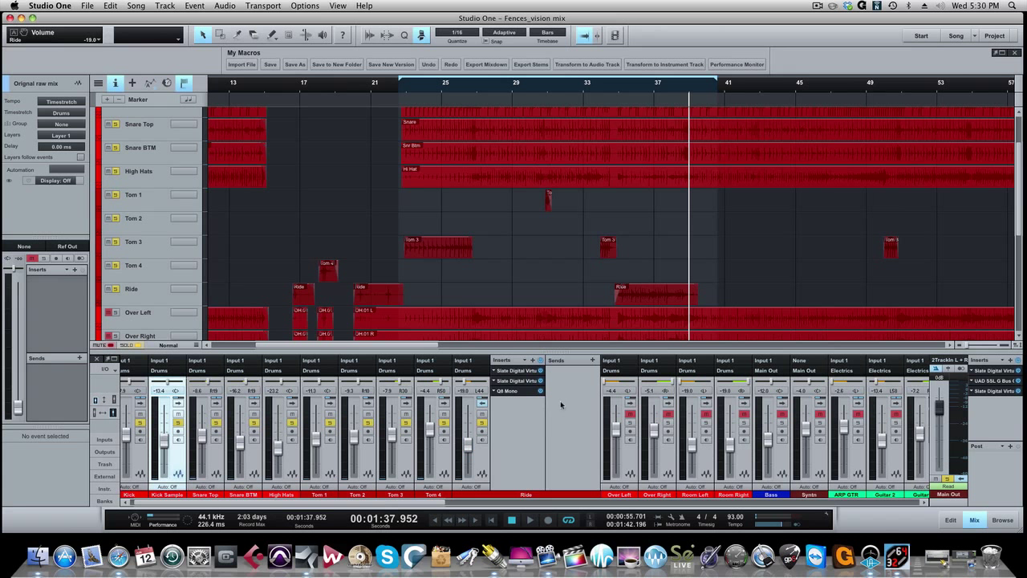
click(481, 404)
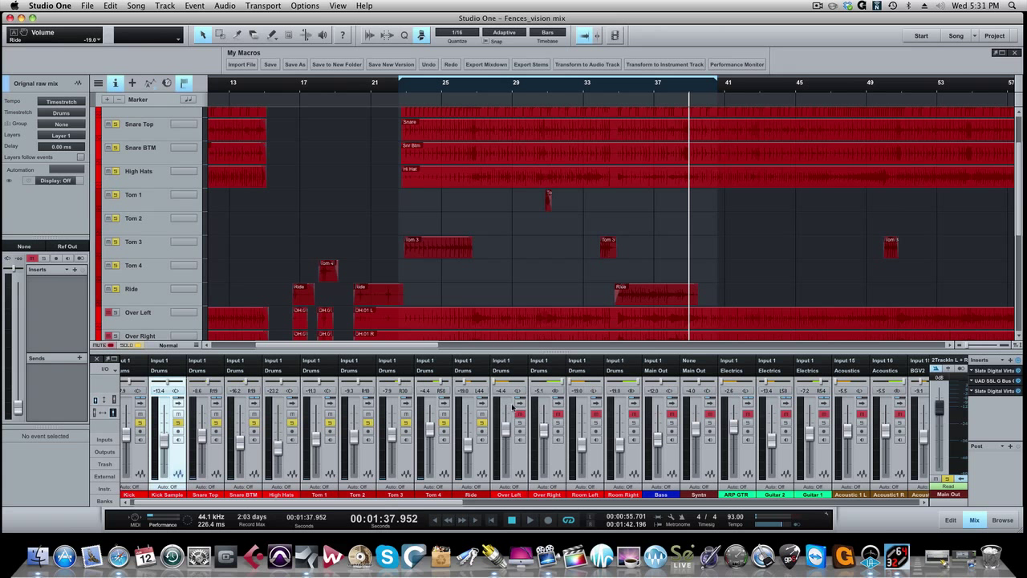
- Expand the Over Left channel and examine its Q8 Mono equalizer curve and settings, moving the plug-in window aside
click(496, 411)
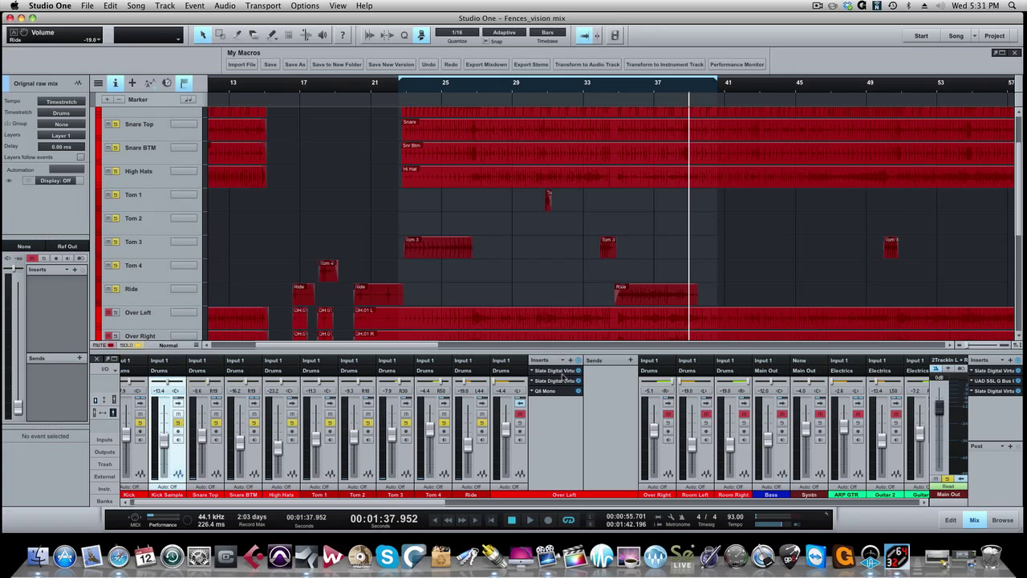
click(546, 392)
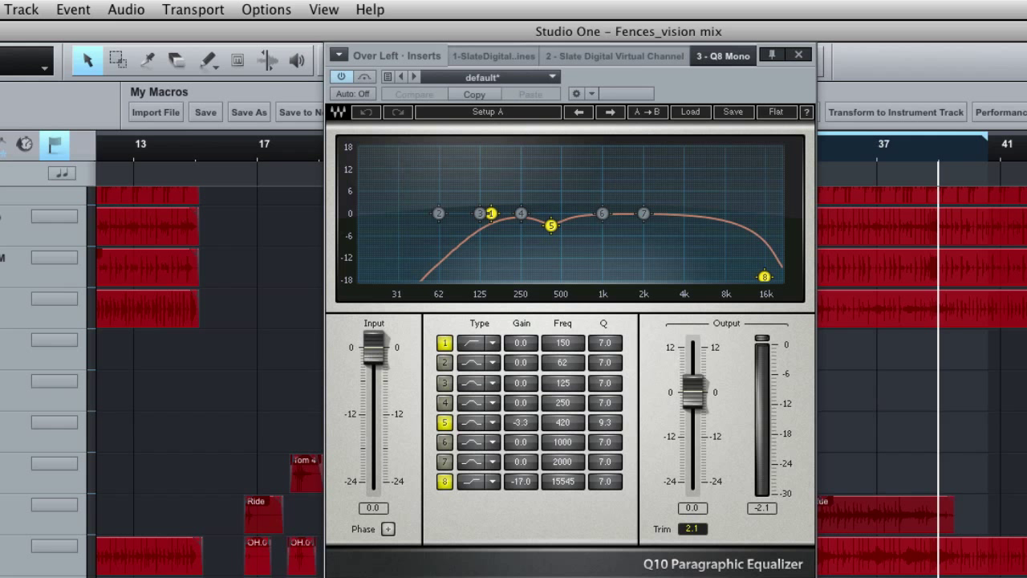
drag(723, 98, 504, 76)
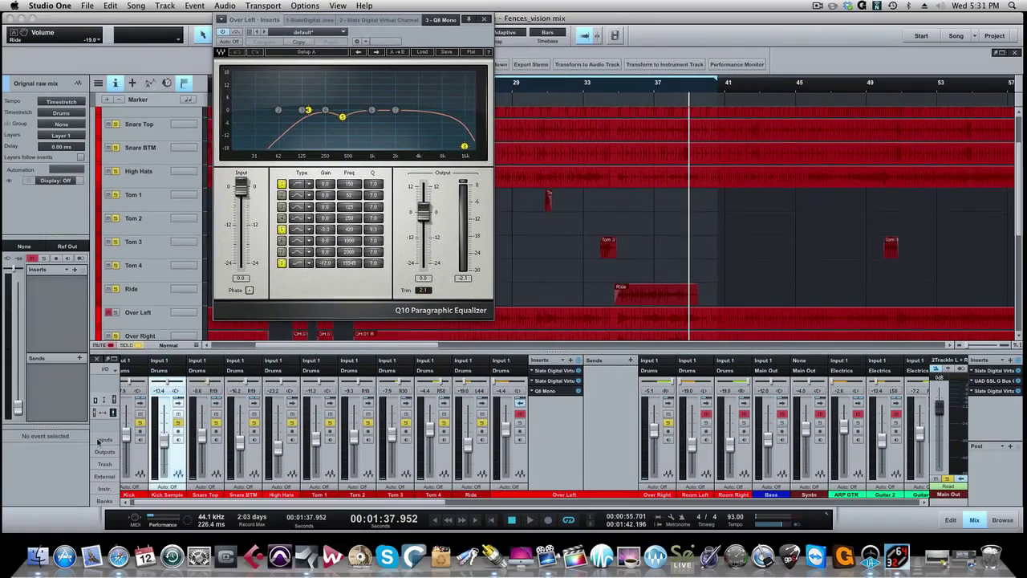
- Check the Over Right channel's inserts, then collapse both overhead channels and leave them unmuted and soloed
click(519, 403)
click(558, 405)
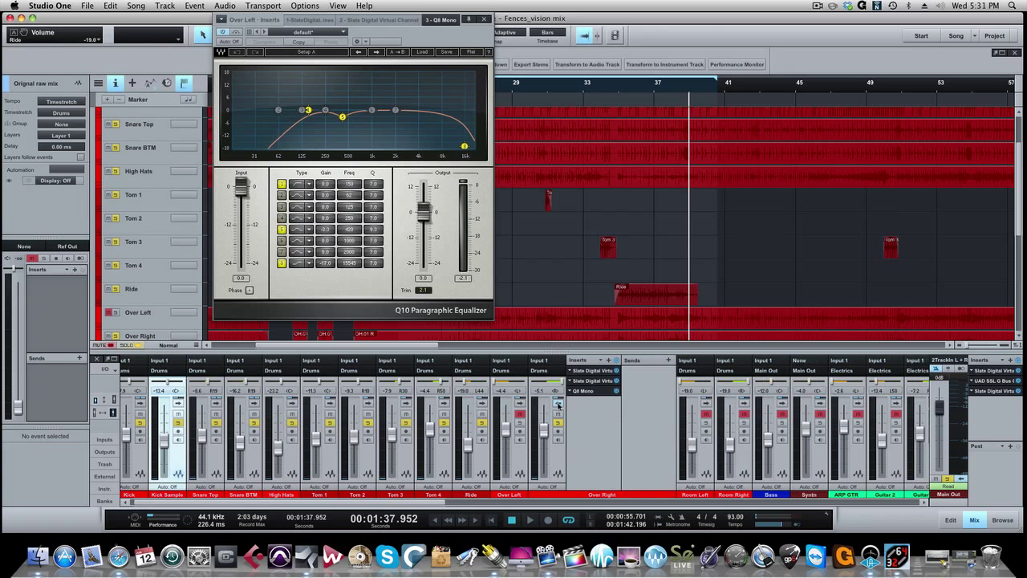
click(558, 405)
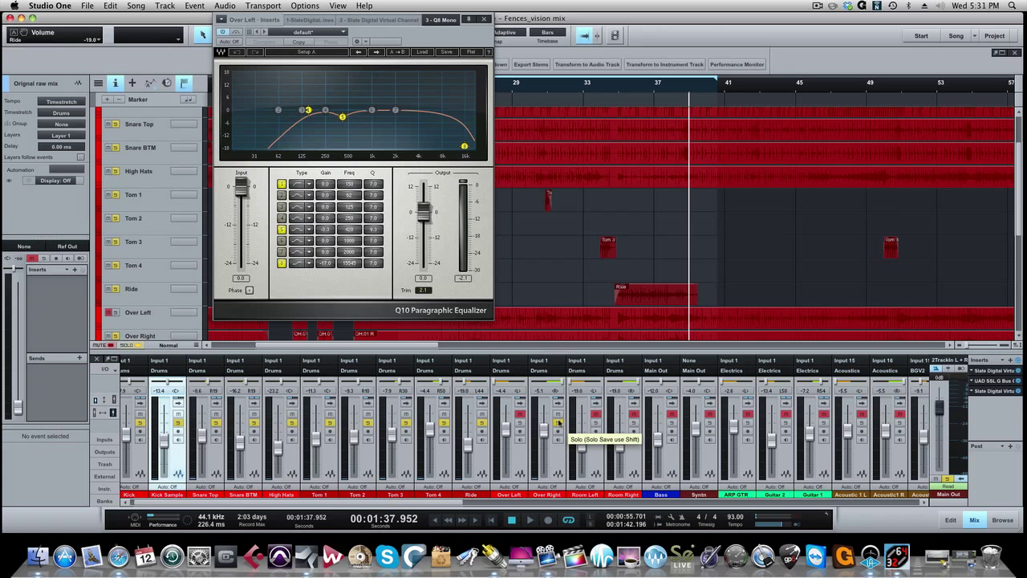
click(520, 415)
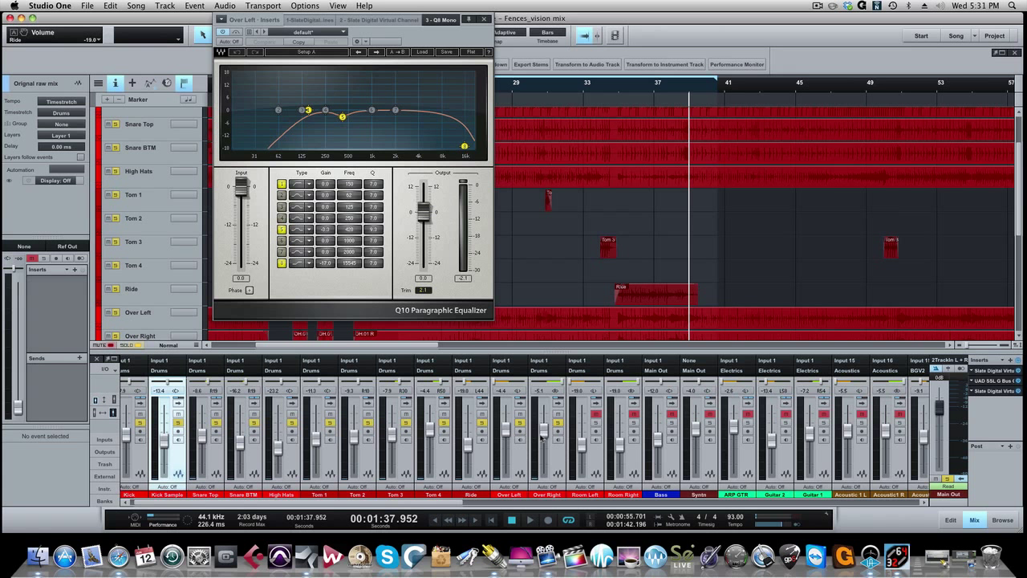
- Select both overhead channels, raise them together during playback to +3.3 dB left and +2.6 dB right, and close the equalizer window
click(523, 460)
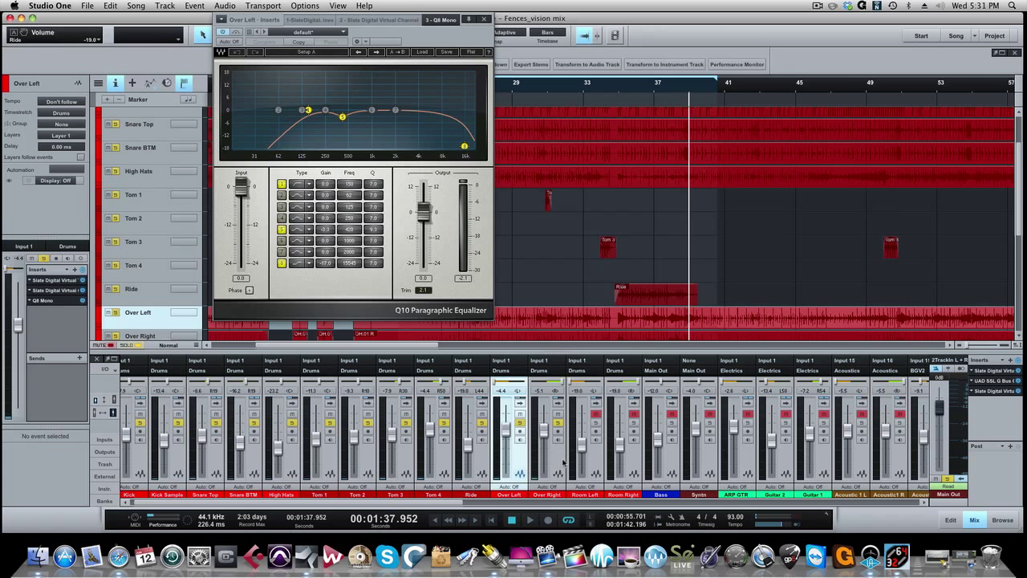
click(560, 463)
key(space)
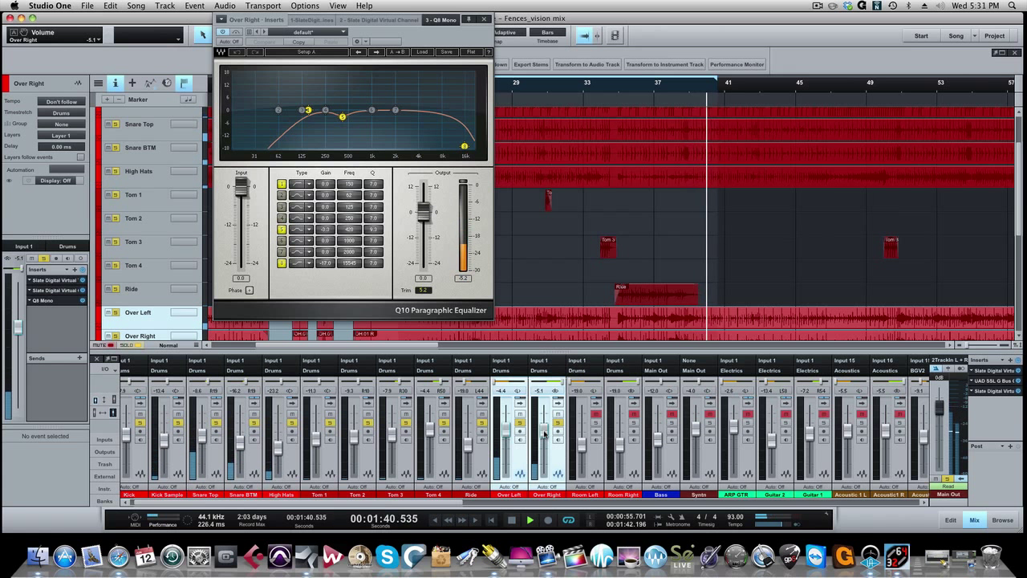
drag(543, 433, 548, 420)
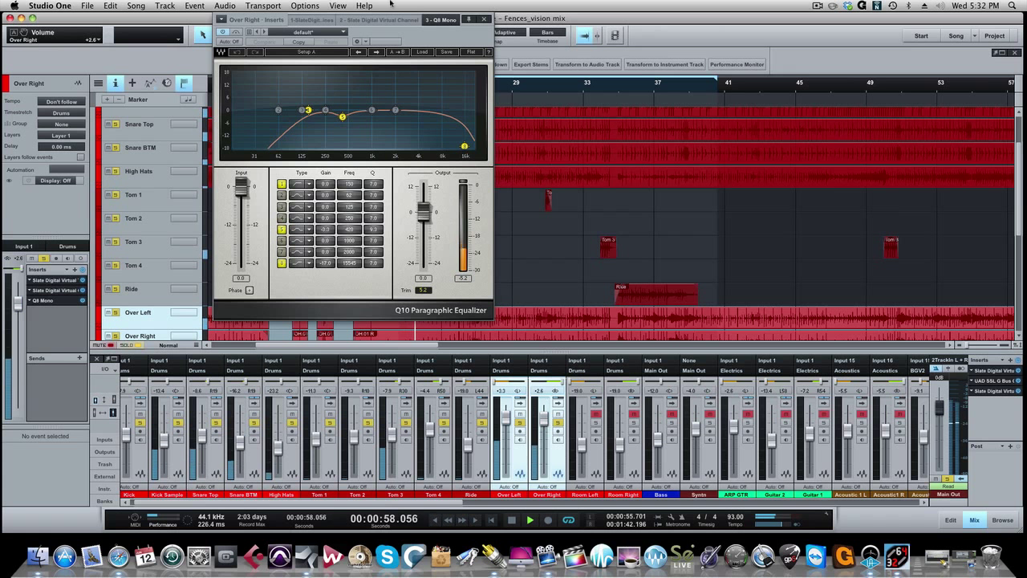
click(486, 20)
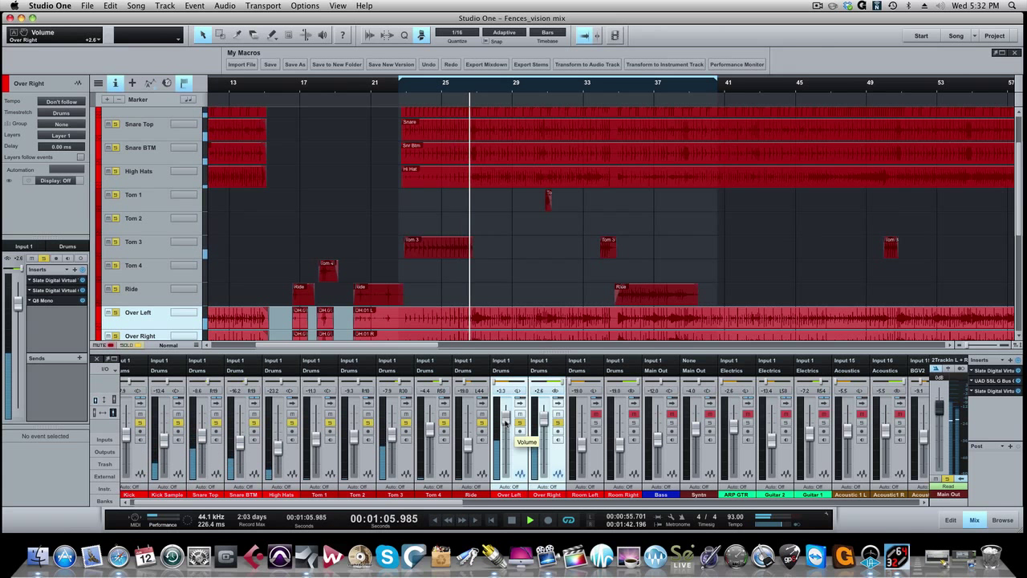
- Compare the playing mix with both overheads muted and unmuted, and lower them together to -10.6 dB left and -11.3 dB right
mouse_move(505, 420)
mouse_down()
mouse_move(508, 438)
mouse_move(510, 429)
mouse_up()
click(519, 415)
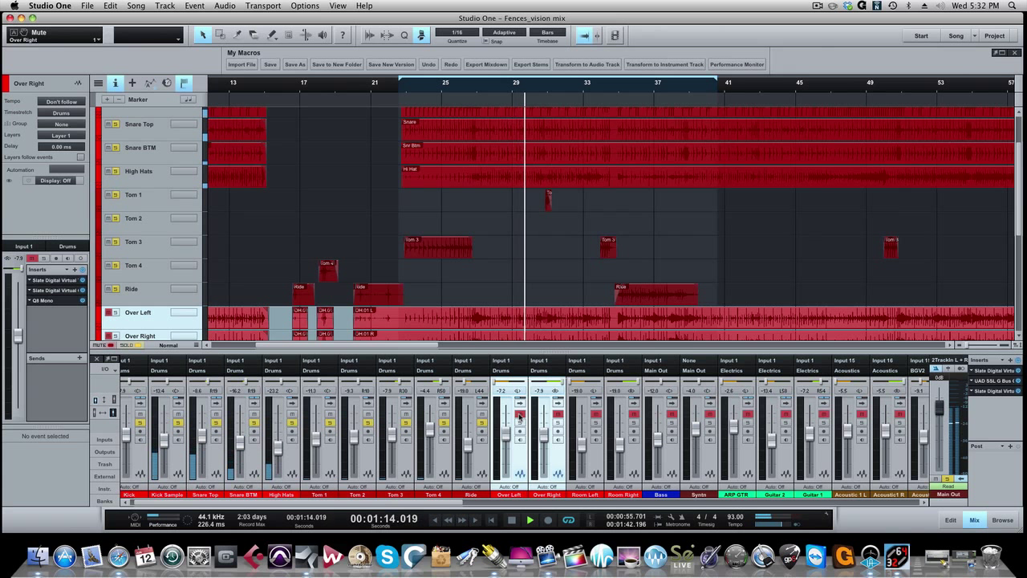
click(520, 423)
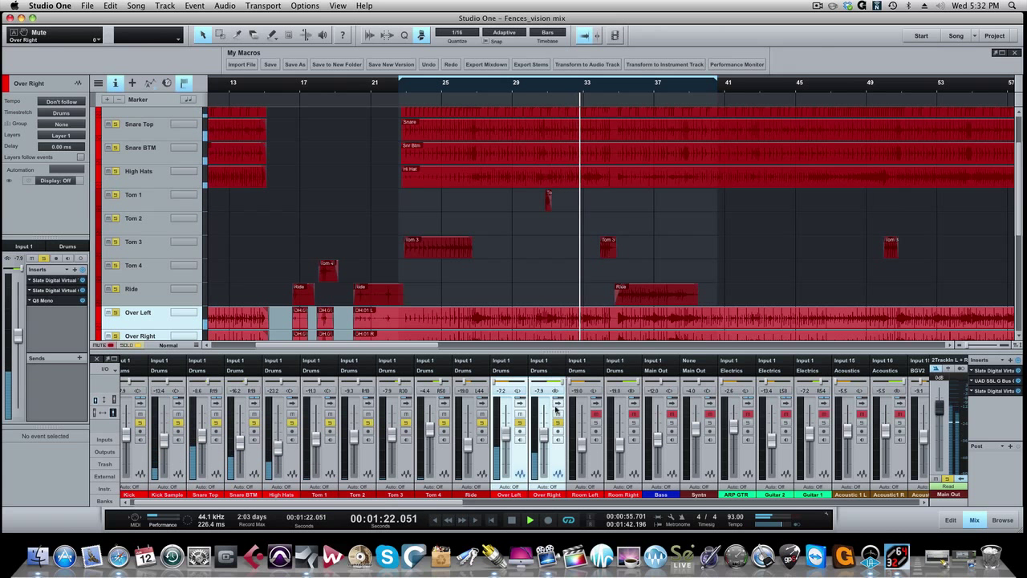
click(557, 413)
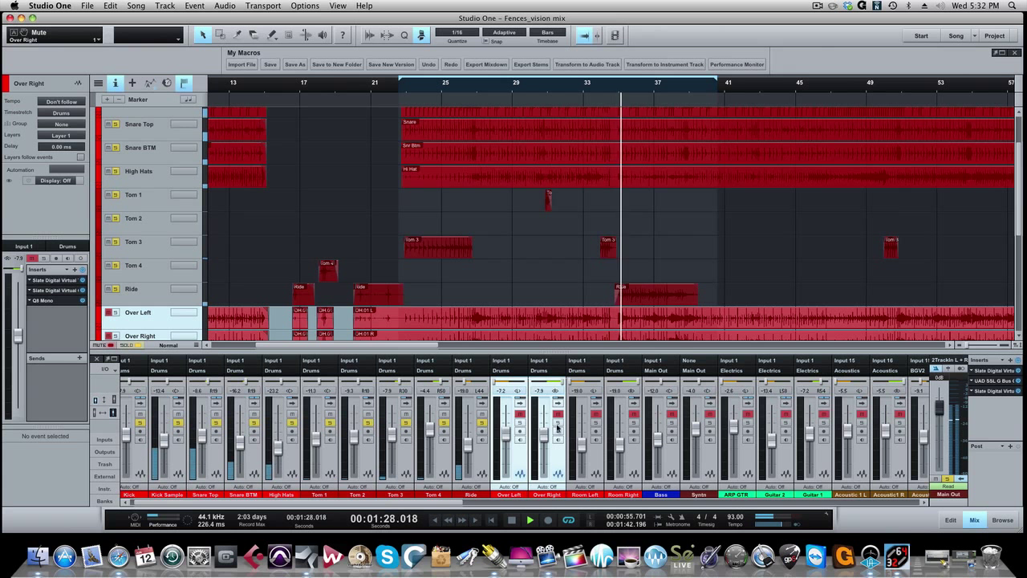
click(558, 424)
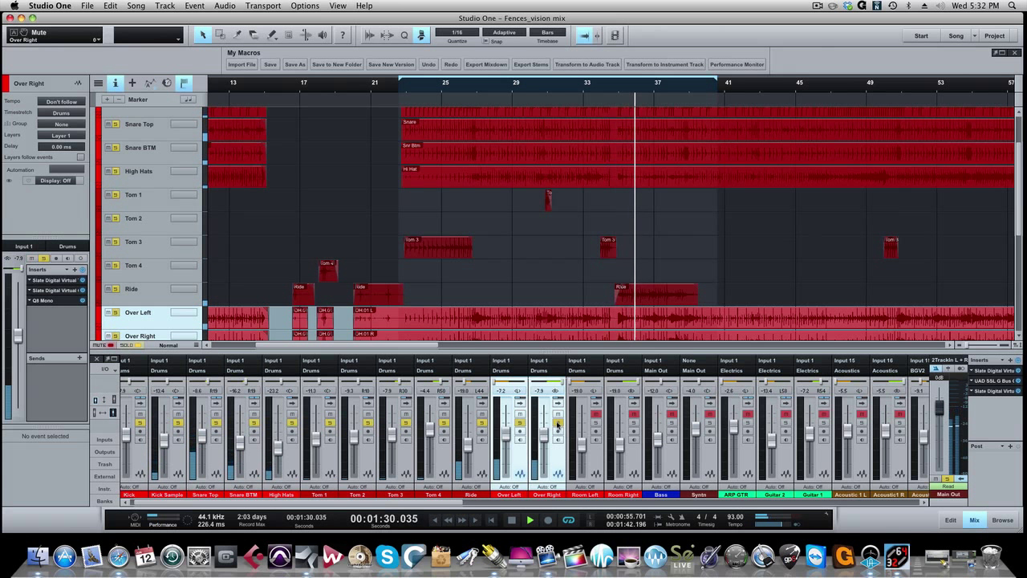
drag(543, 435, 541, 440)
key(space)
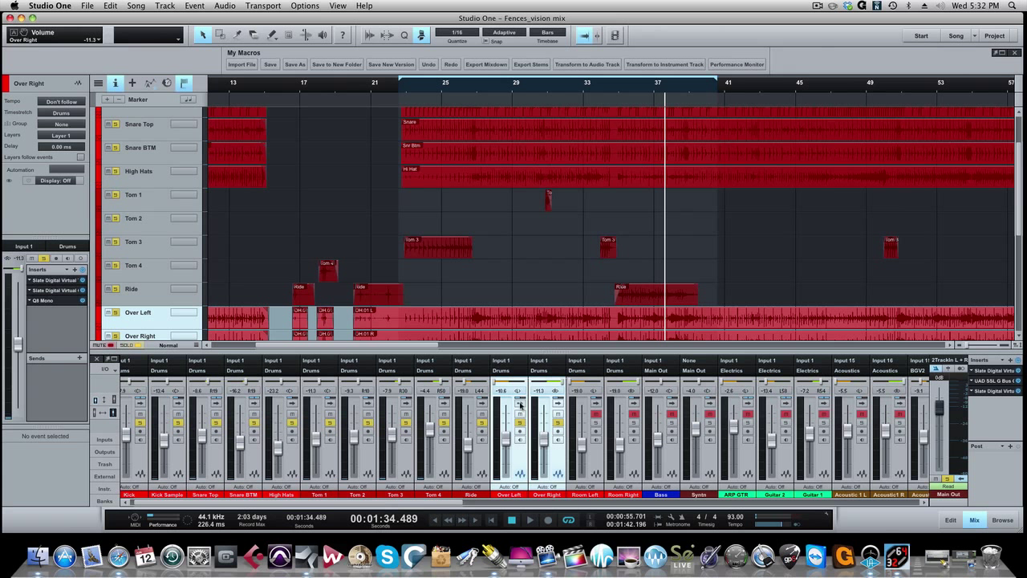
- Expand the Over Left channel, examine its Q8 Mono equalizer curve, close the plug-in and collapse the channel
click(520, 403)
click(544, 391)
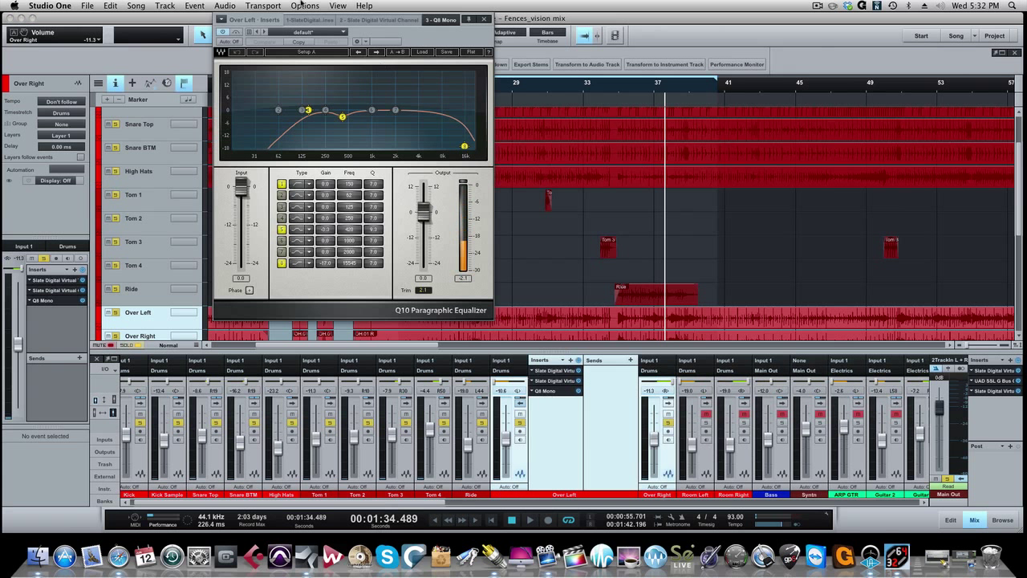
drag(426, 42, 589, 69)
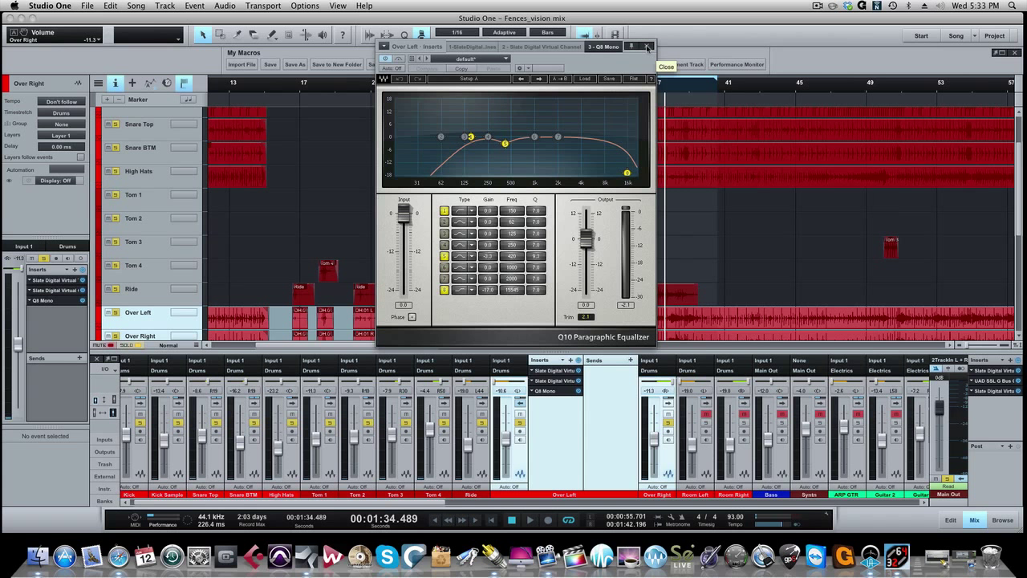
click(648, 47)
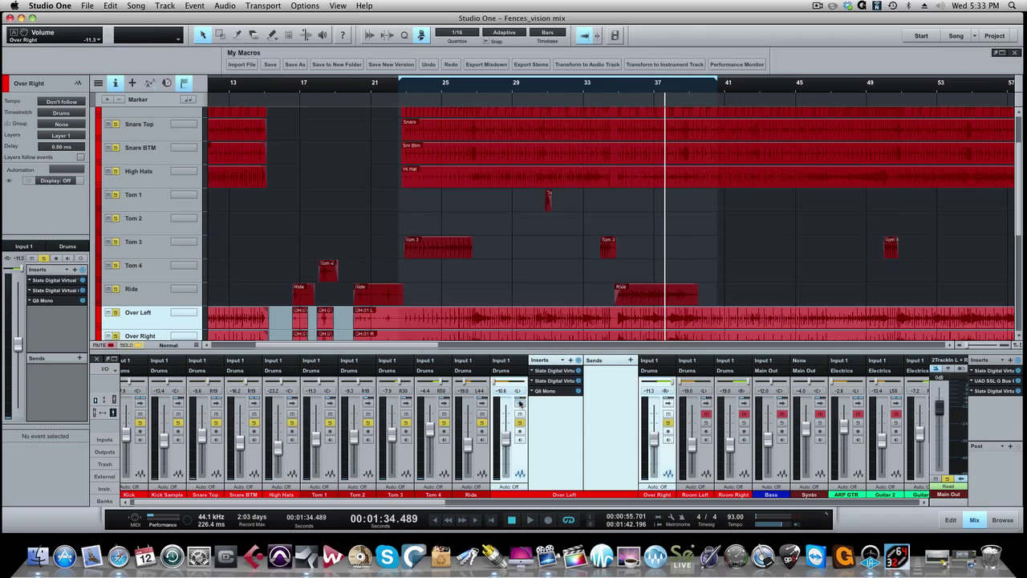
click(520, 404)
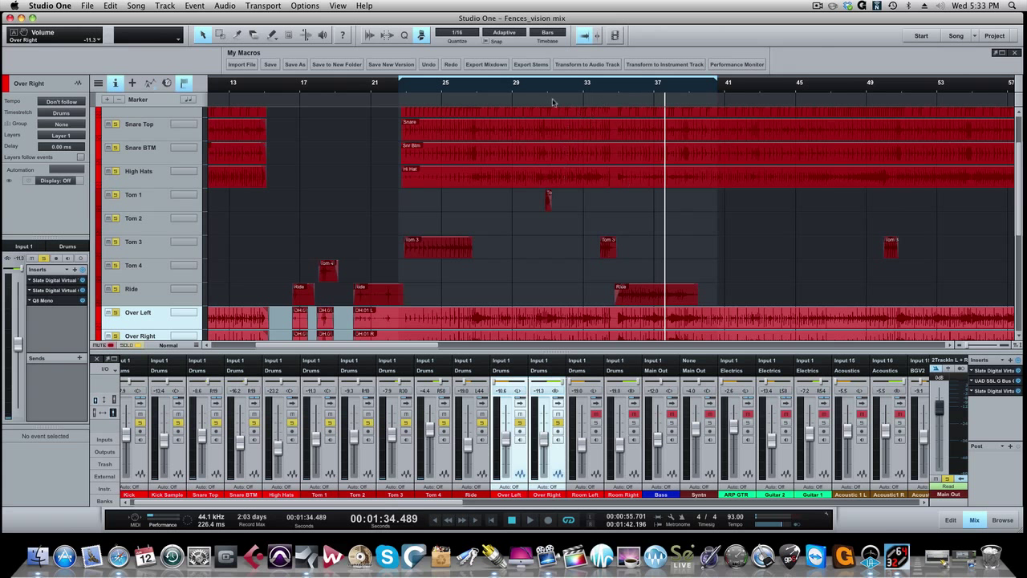
- Play the song from about bar 42 and raise both overheads together to -8.9 dB left and -9.6 dB right
click(730, 84)
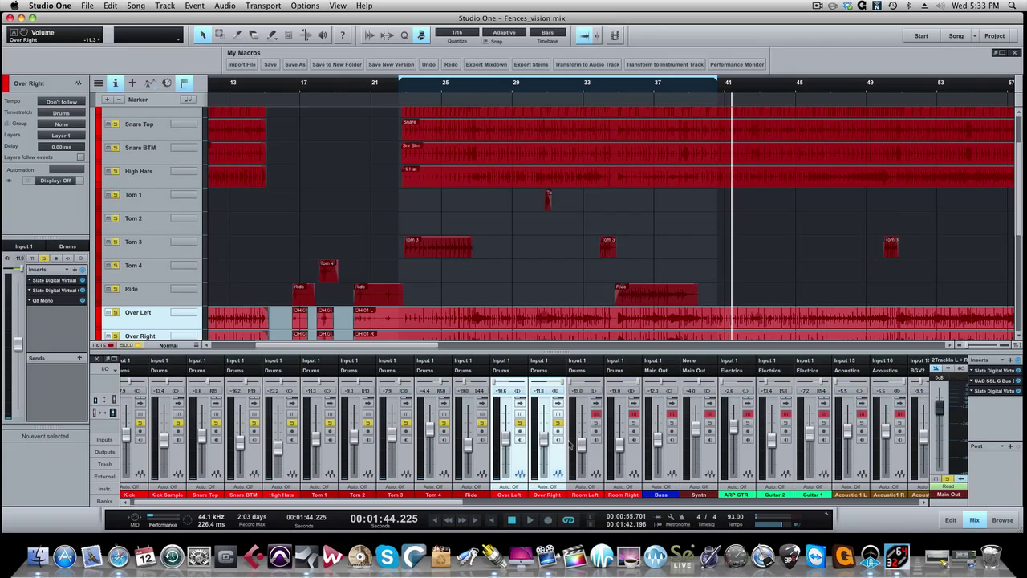
scroll(646, 440, right, 5)
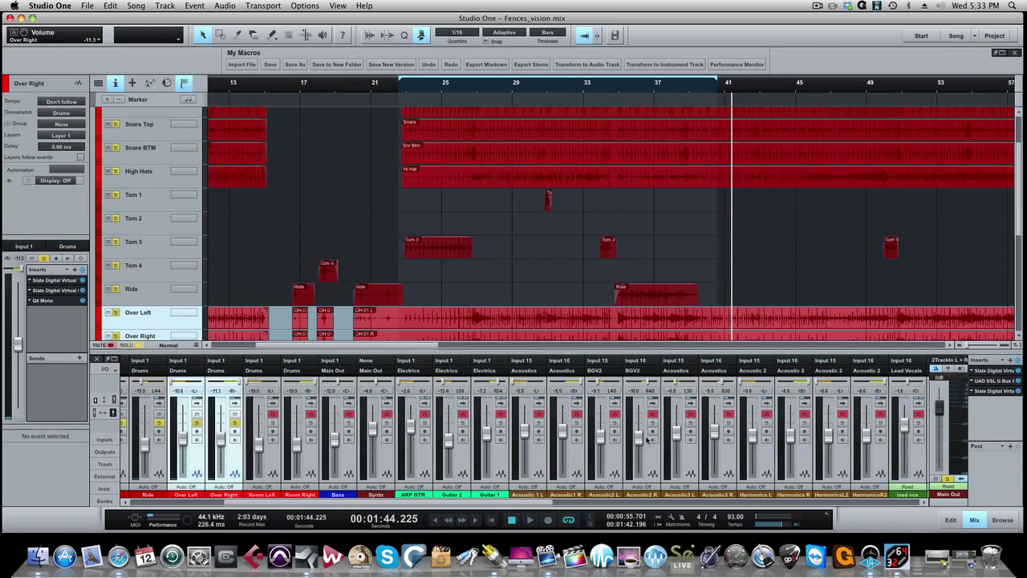
scroll(647, 440, right, 8)
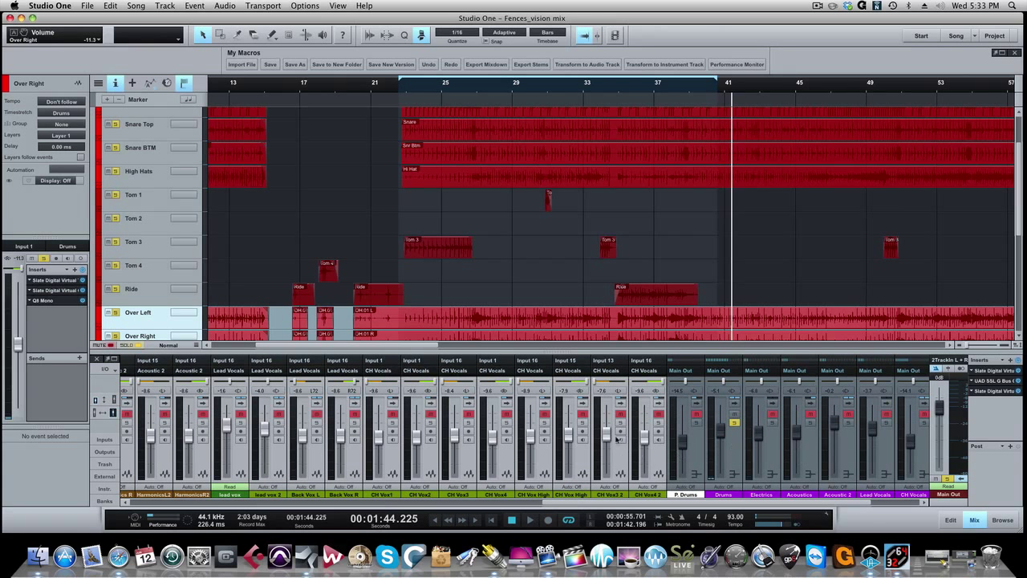
scroll(568, 436, left, 12)
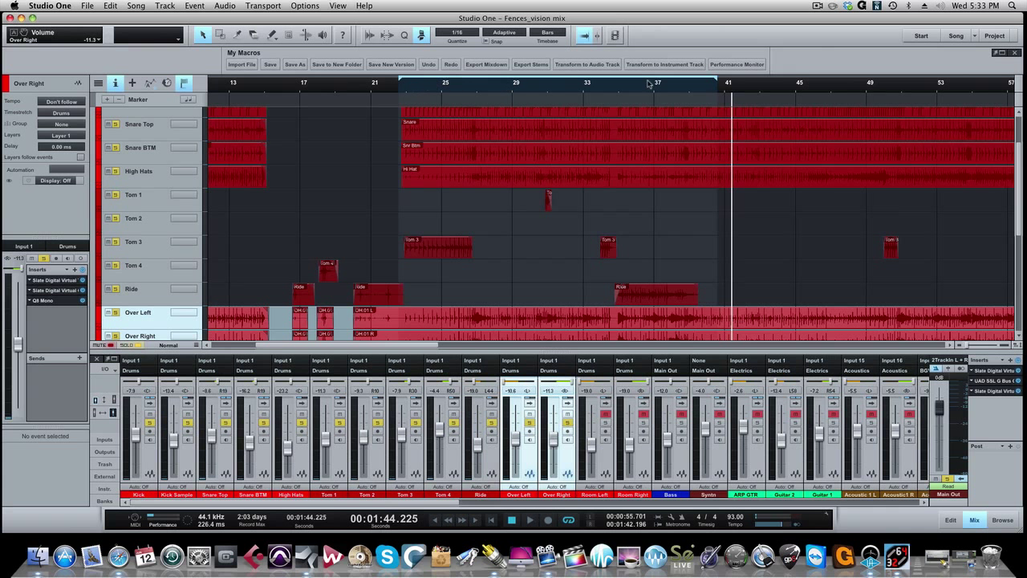
click(753, 88)
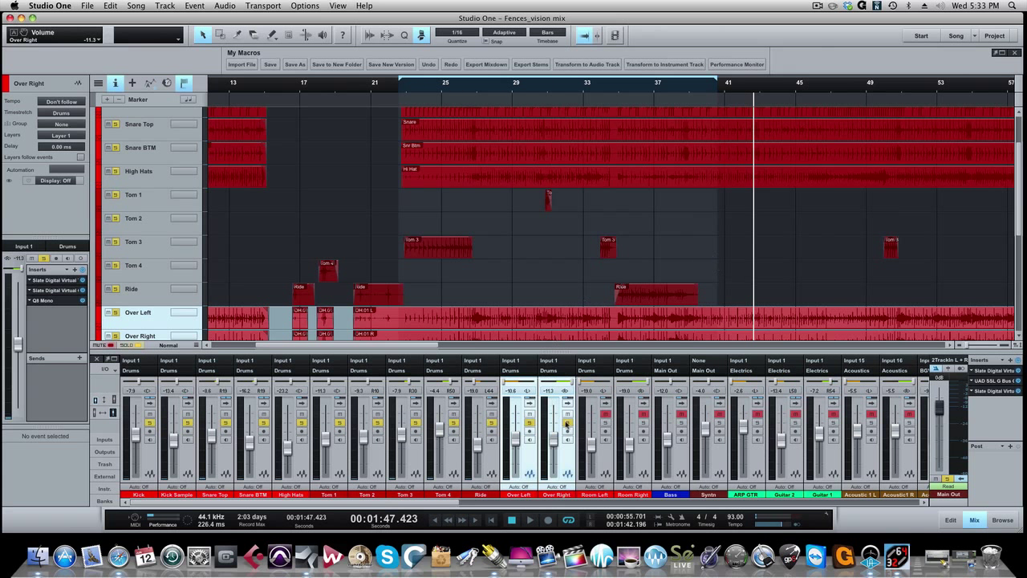
key(space)
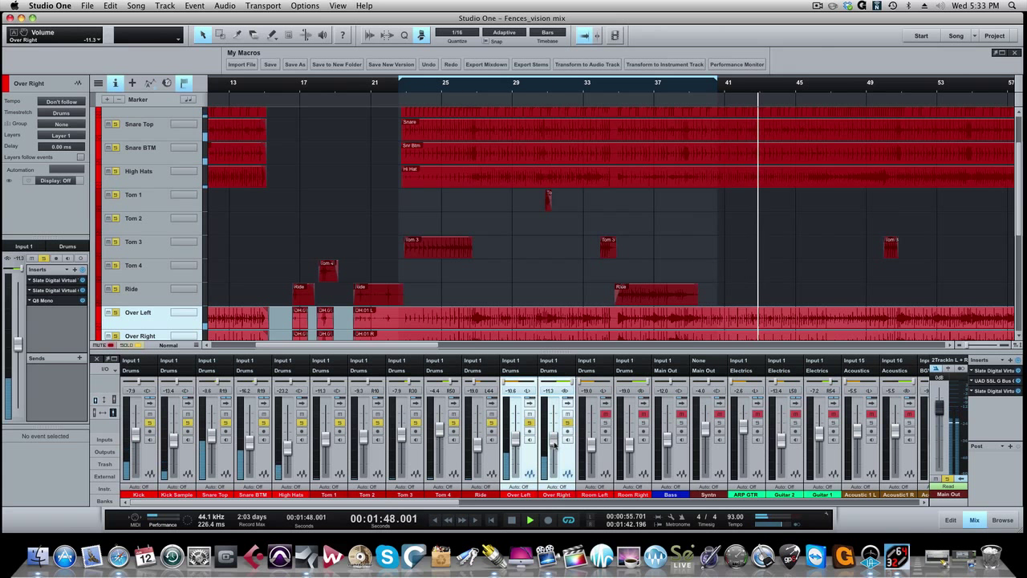
drag(552, 439, 553, 437)
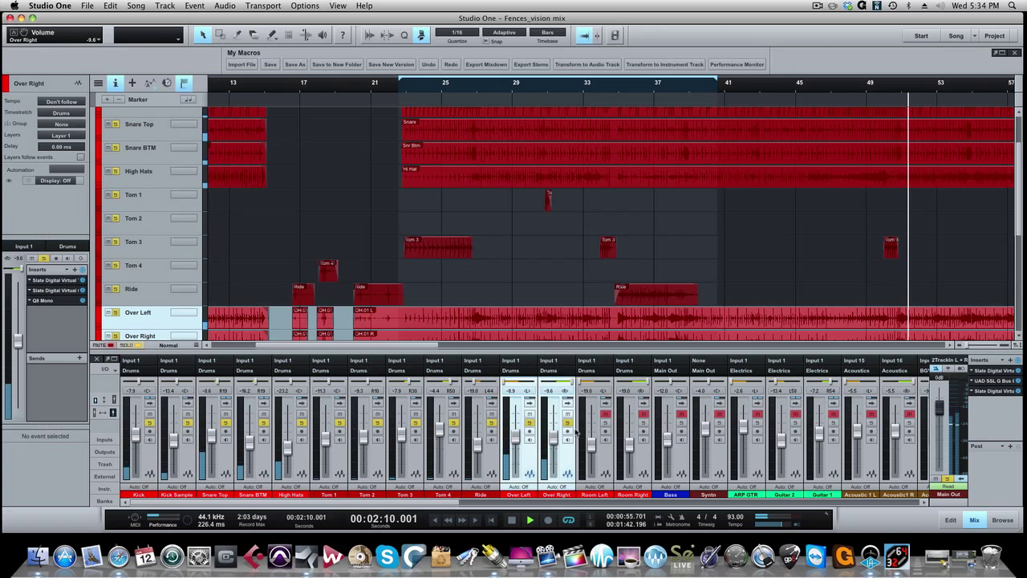
key(space)
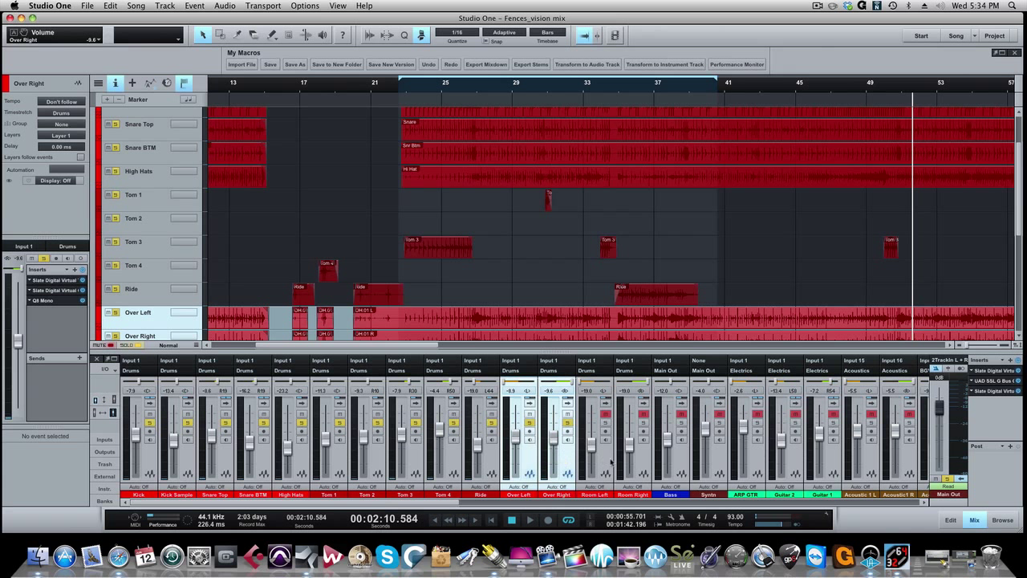
- Expand both room channels and examine Room Left's Virtual Tape Machines, Virtual Channel and UAD Cambridge inserts
click(606, 404)
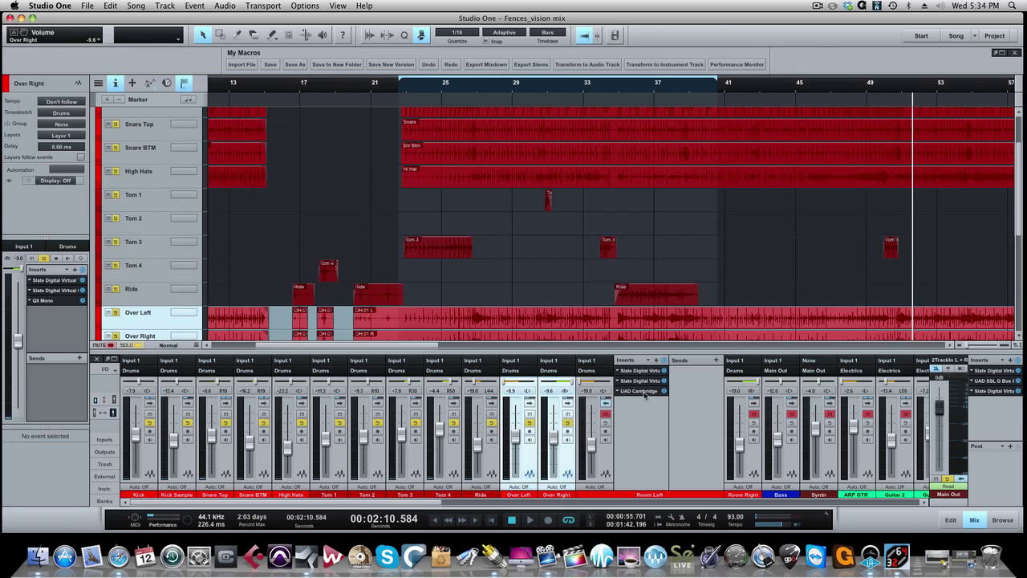
click(754, 404)
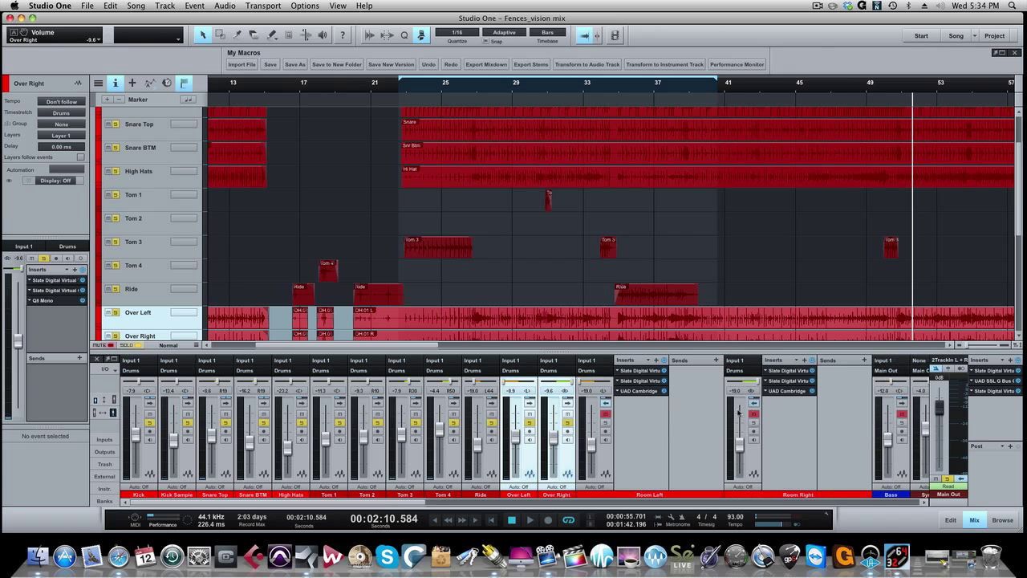
click(635, 371)
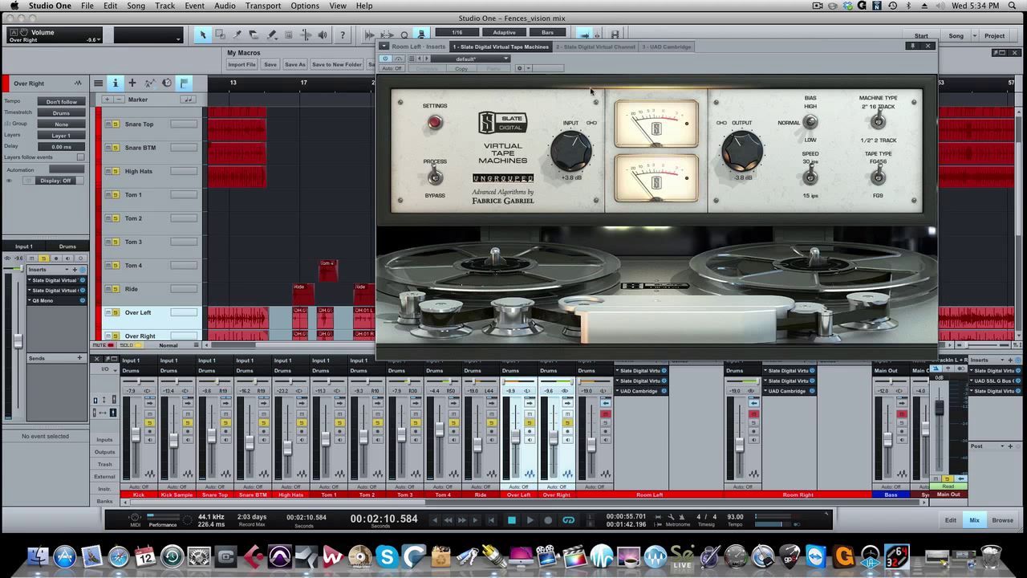
click(588, 48)
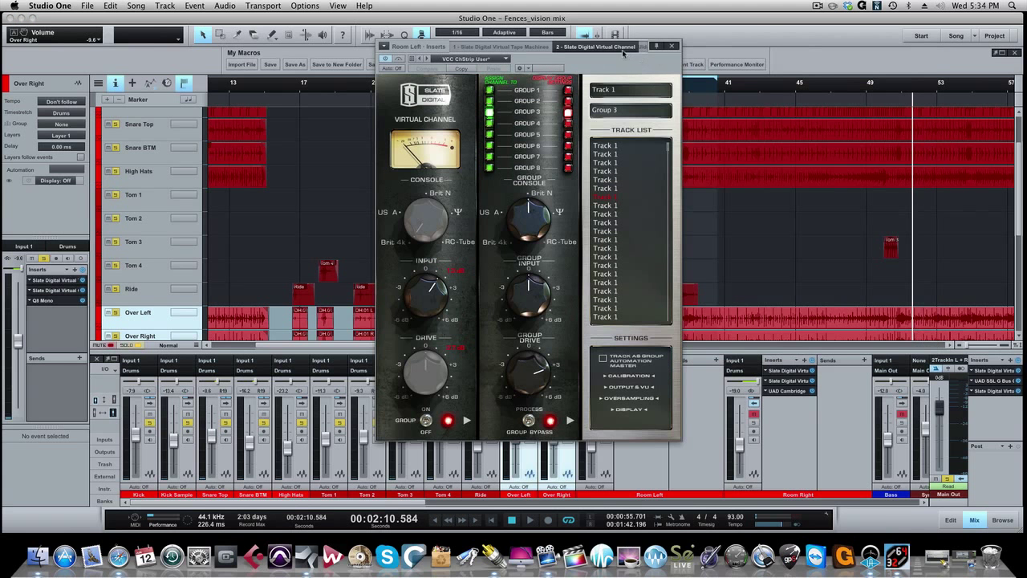
click(642, 47)
drag(690, 68, 522, 117)
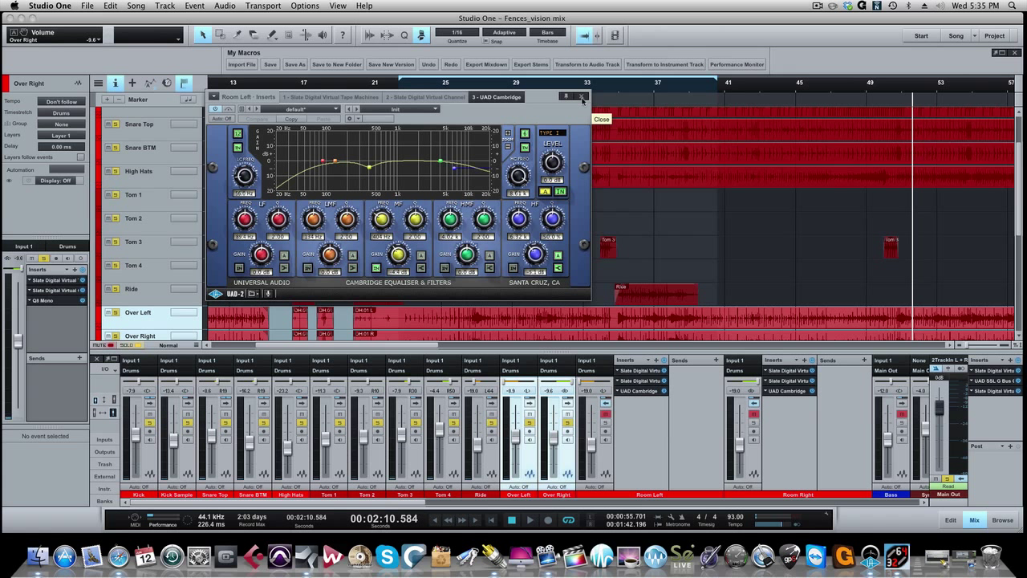
click(583, 98)
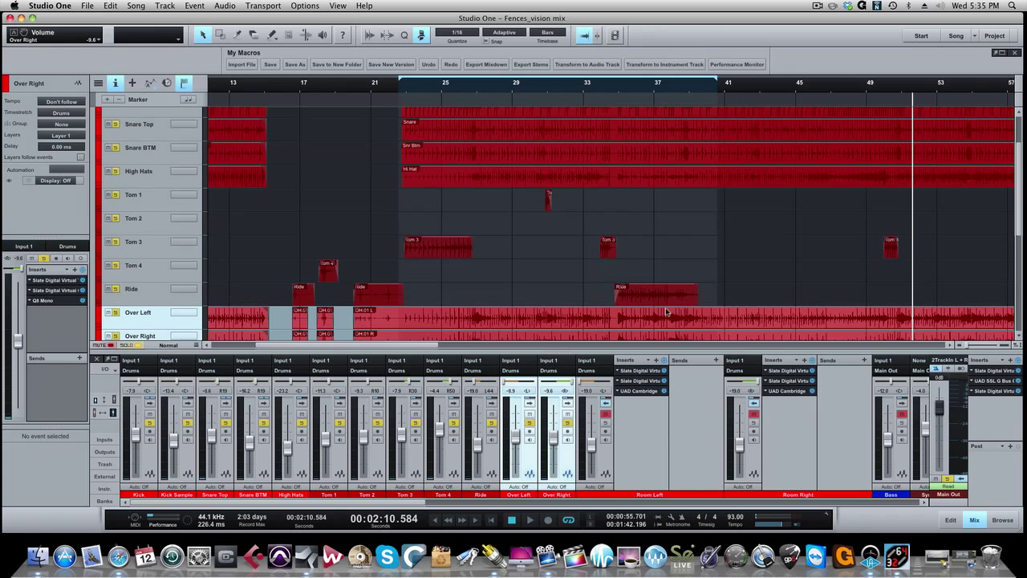
- Check Room Right's UAD Cambridge equalizer, then collapse both room channels and leave them unmuted and soloed
click(779, 392)
click(583, 97)
click(754, 403)
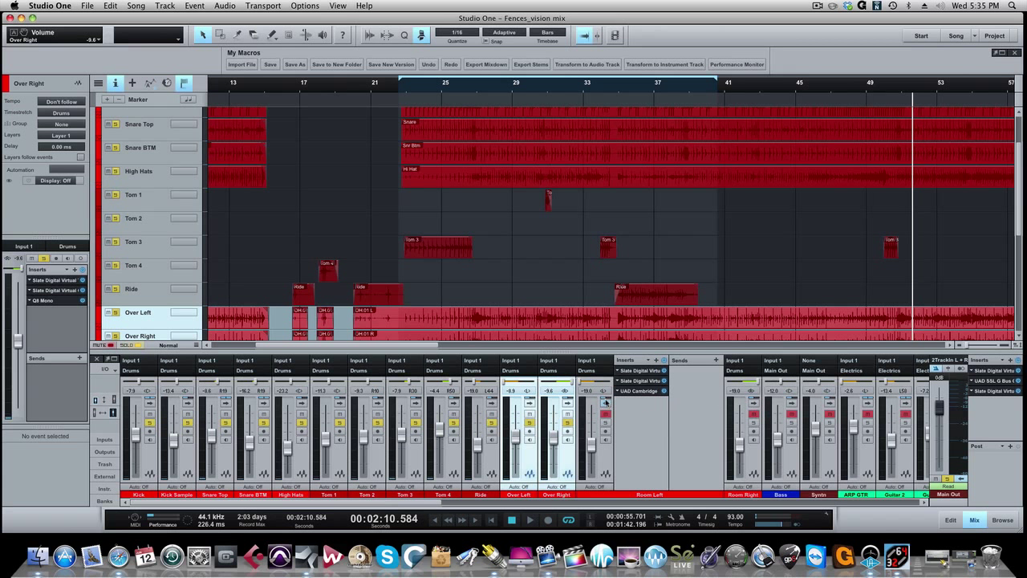
click(606, 404)
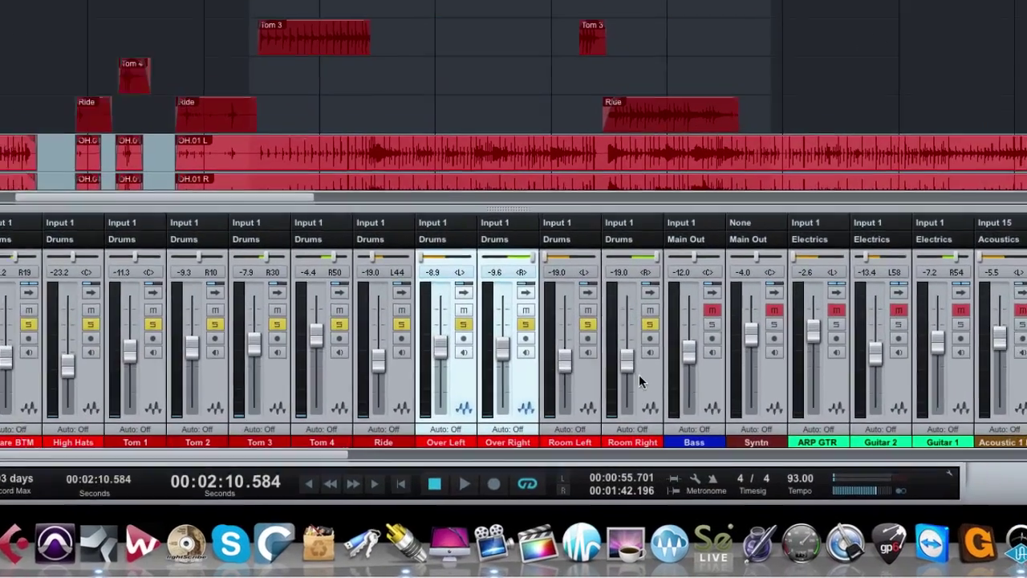
- Start playback and raise the Room Right volume to -16.2 dB
key(space)
drag(626, 449, 631, 445)
drag(630, 343, 629, 346)
click(641, 366)
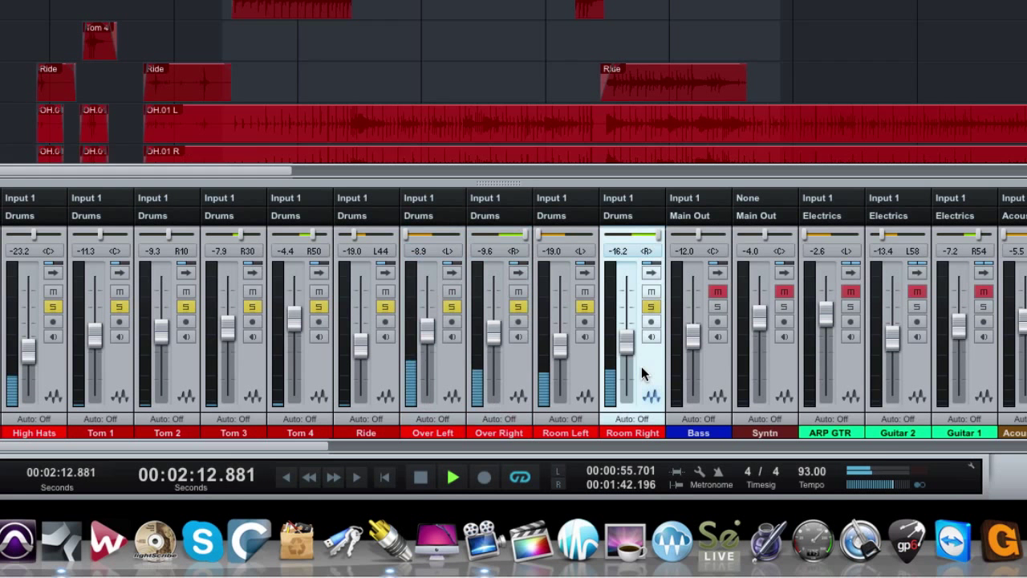
- Select both room channels, pull them fully down for comparison, and bring them back to -16.9 dB left and -14.1 dB right
click(575, 381)
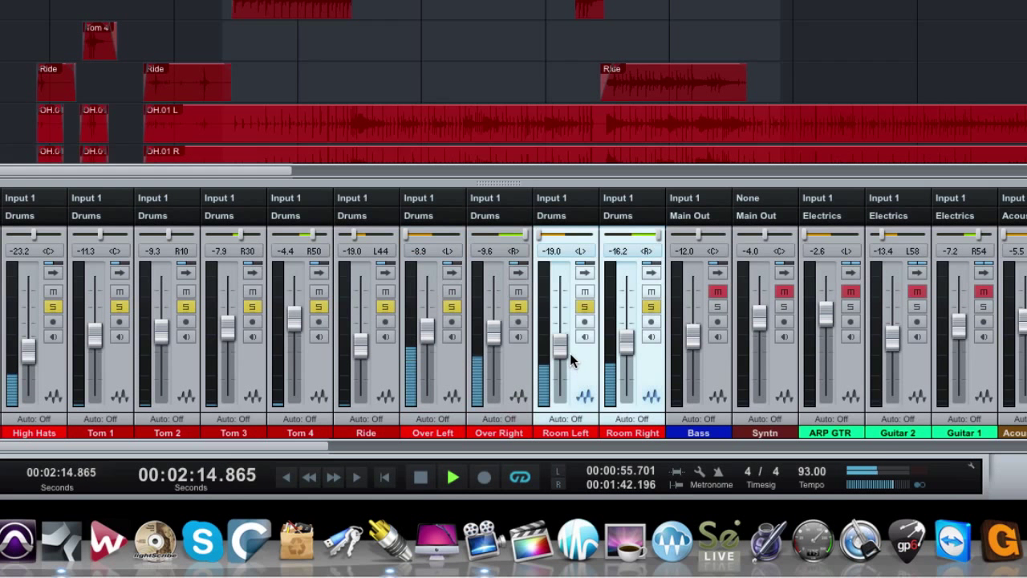
drag(561, 357, 560, 405)
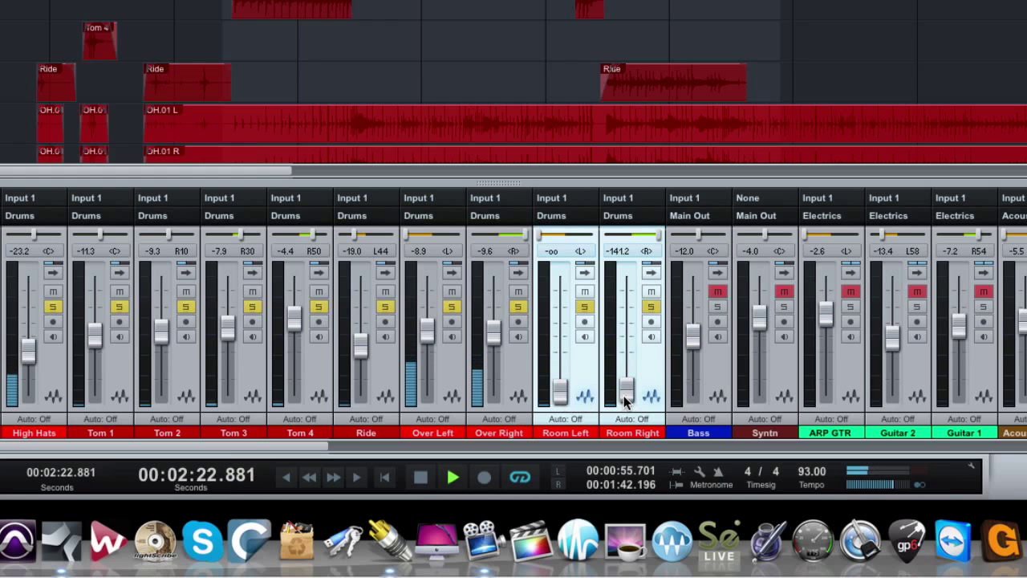
drag(625, 398, 626, 347)
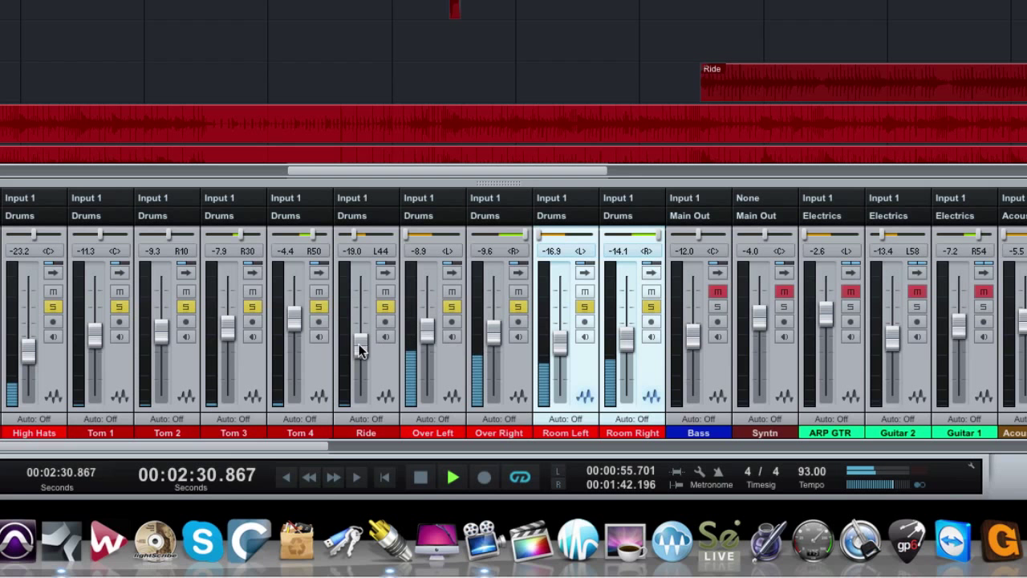
key(space)
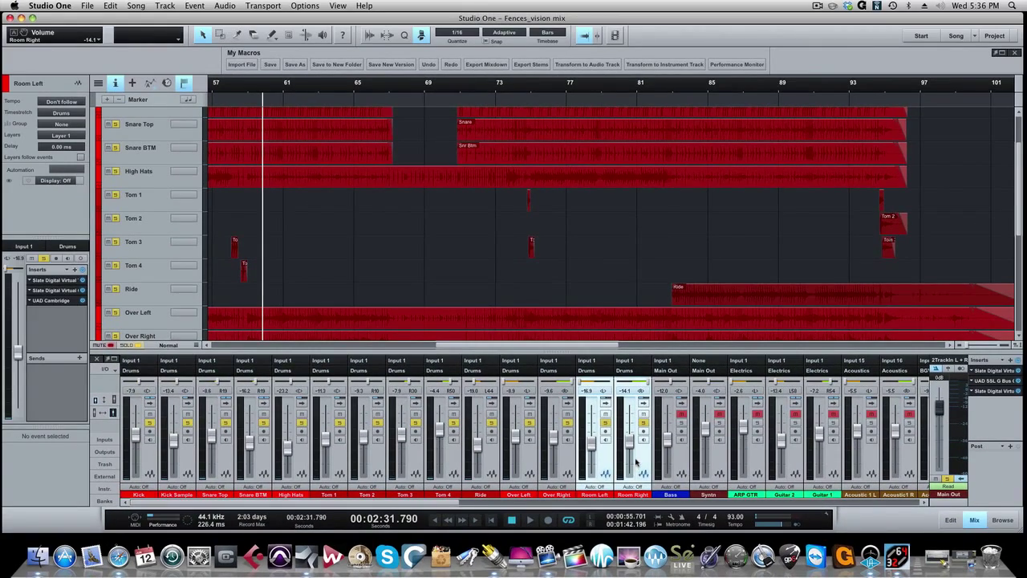
- Collapse the DRUMS folder track in the arrangement and set the Room Right volume to -14.8 dB
click(636, 463)
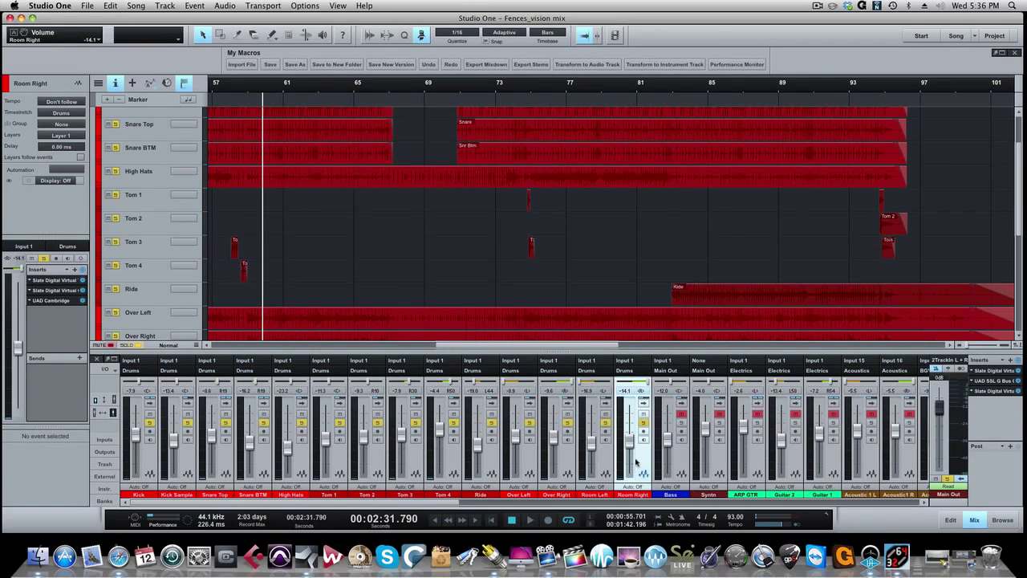
key(w)
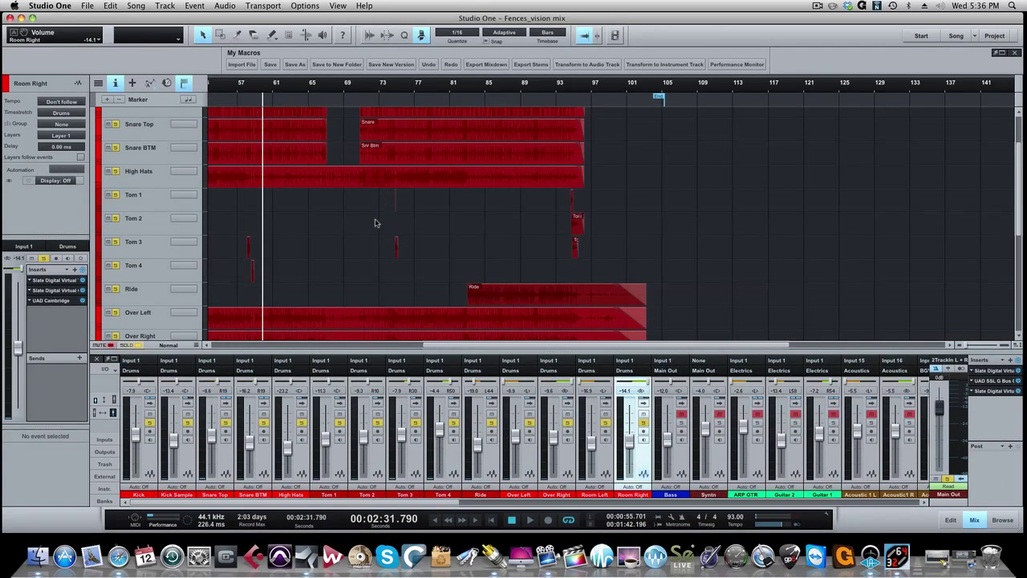
scroll(377, 222, left, 5)
scroll(227, 194, up, 3)
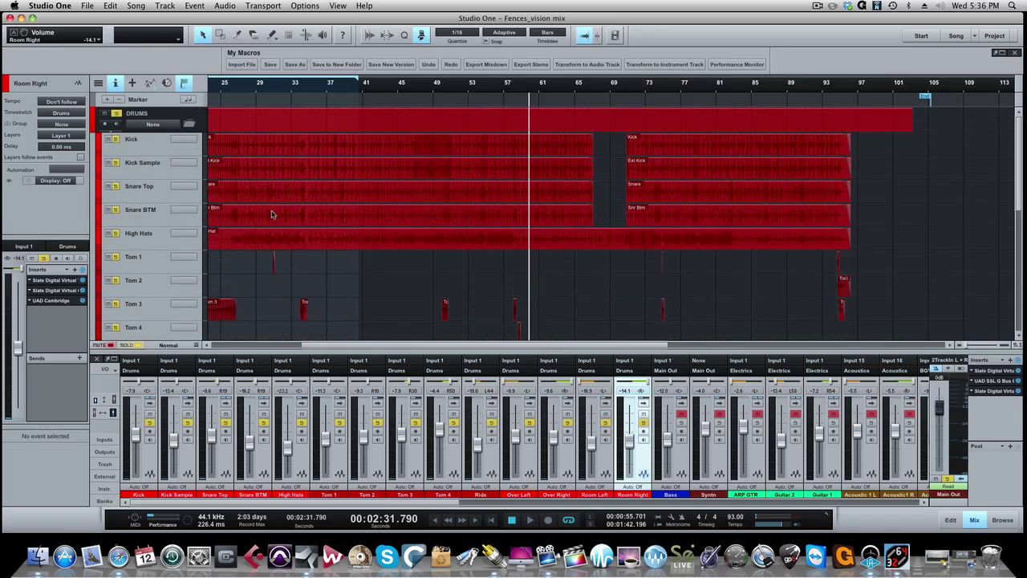
click(190, 124)
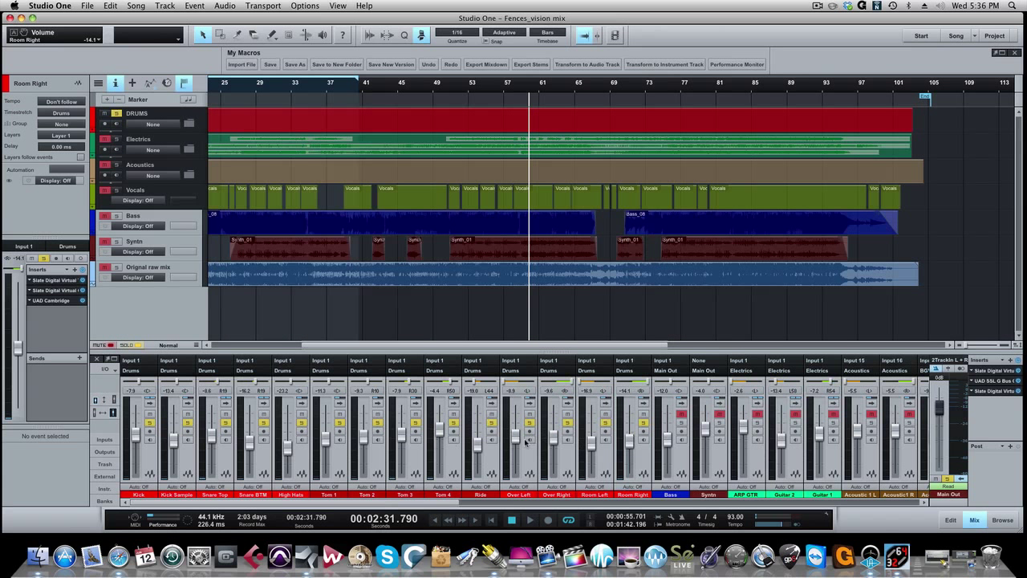
drag(630, 441, 628, 443)
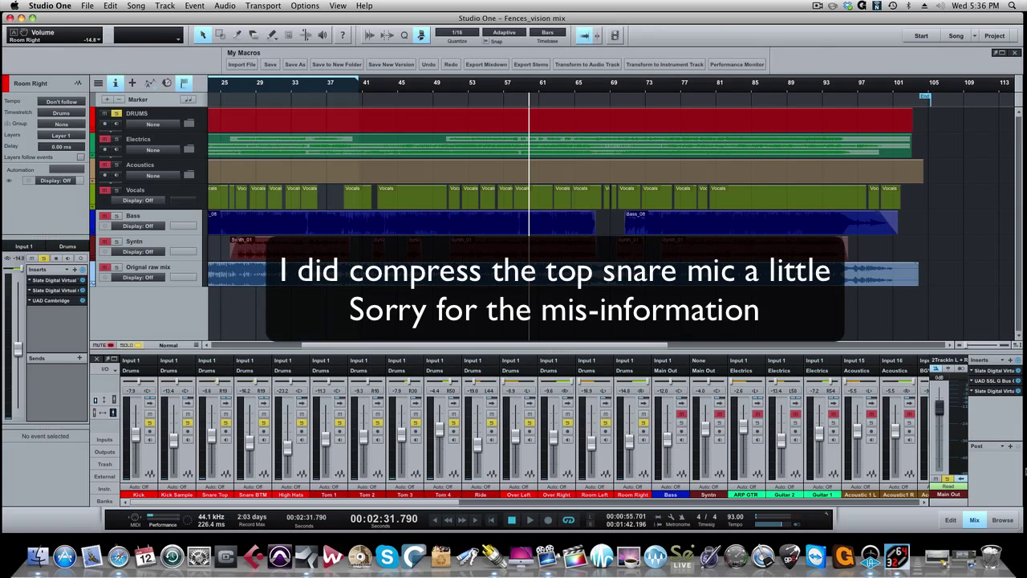
- Save the song and expand the Drums bus channel in the mixer to show its inserts and sends
key(super+s)
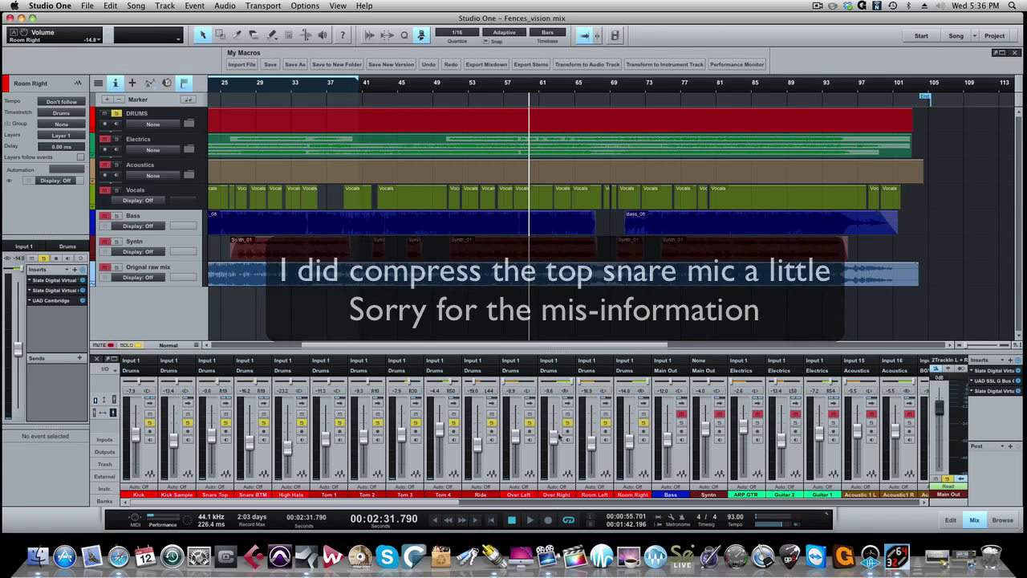
scroll(482, 437, right, 10)
scroll(562, 433, right, 15)
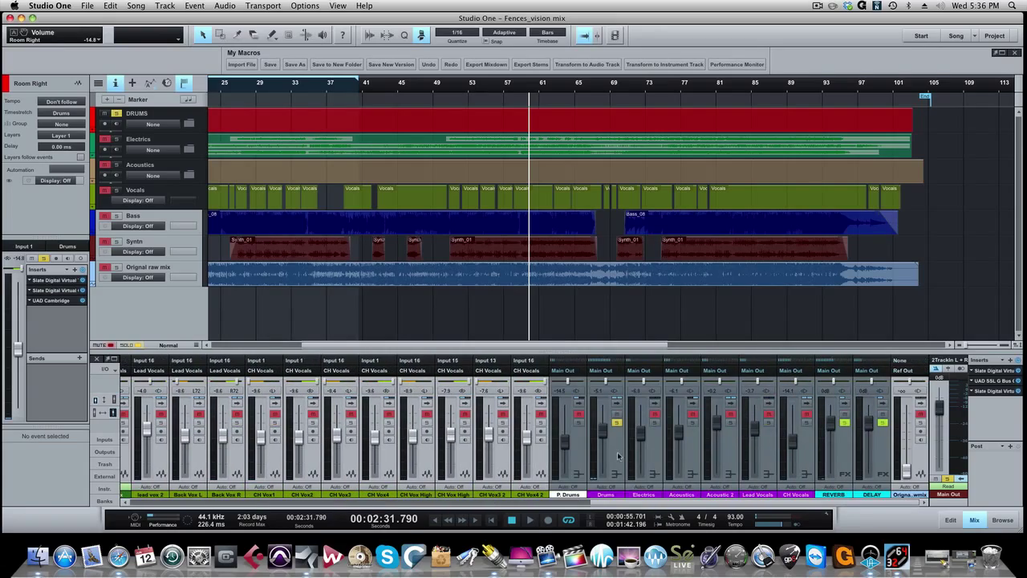
click(618, 455)
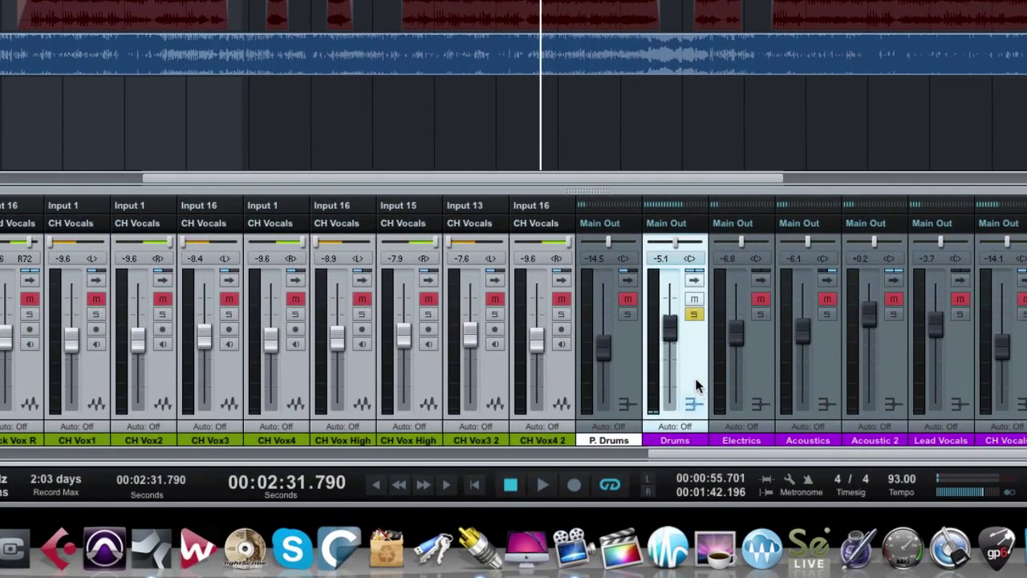
click(691, 280)
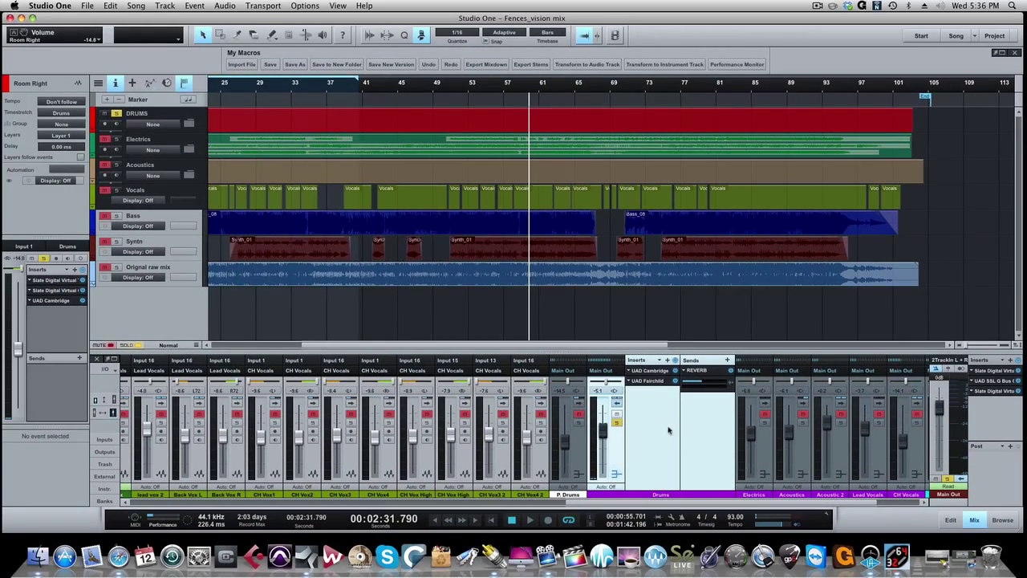
- Review the UAD Cambridge equalizer and UAD Fairchild compressor settings on the Drums bus, then close the plug-in window
click(650, 373)
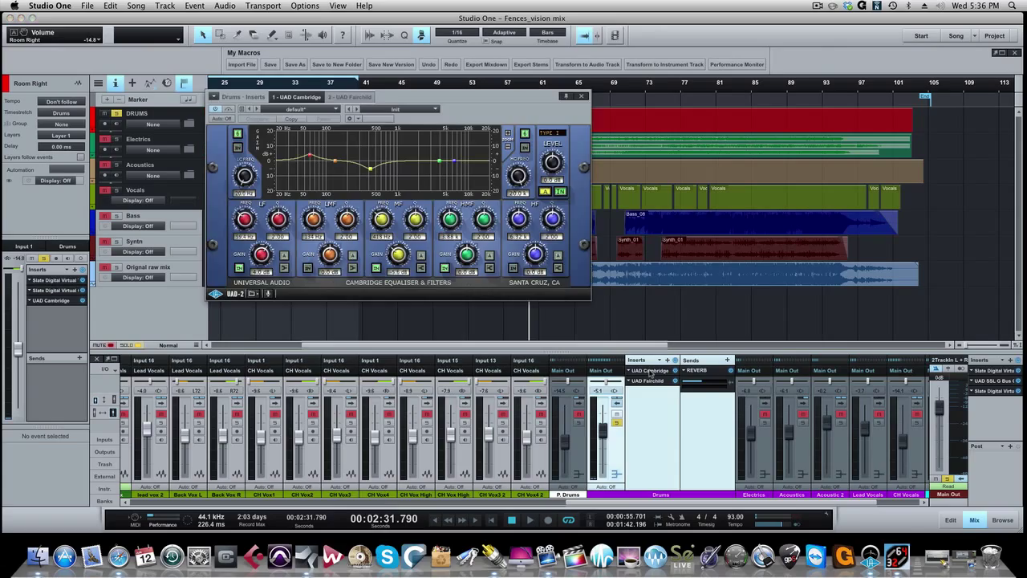
drag(507, 97, 572, 98)
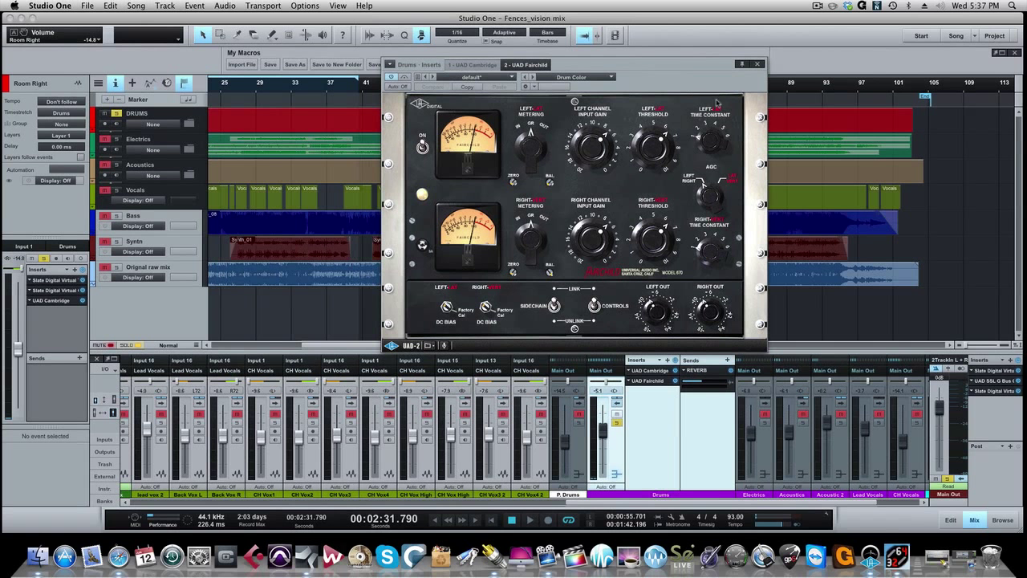
click(760, 65)
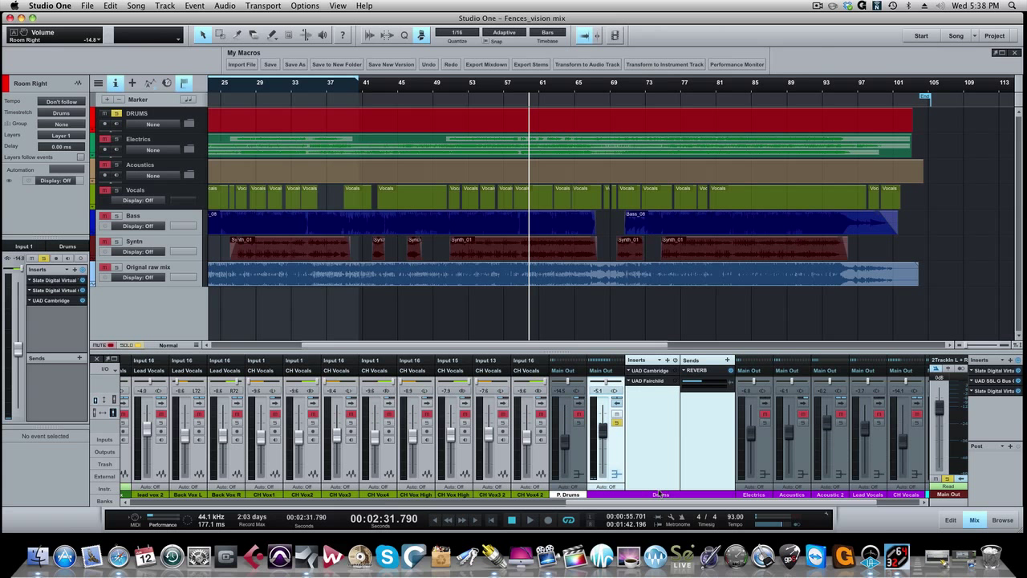
- Start playback and reactivate the bypassed UAD Cambridge and UAD Fairchild inserts on the Drums bus one after the other
key(space)
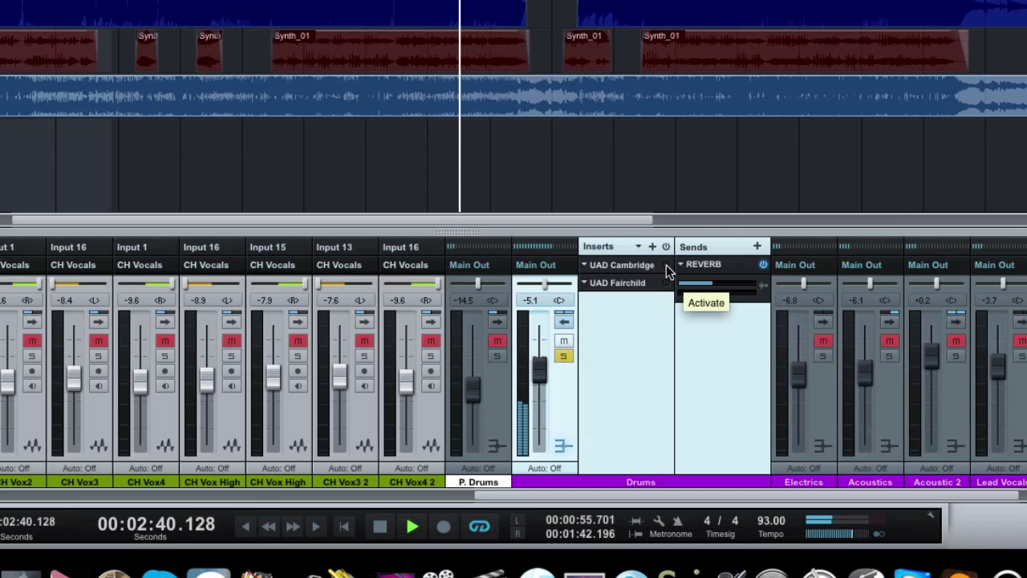
click(665, 266)
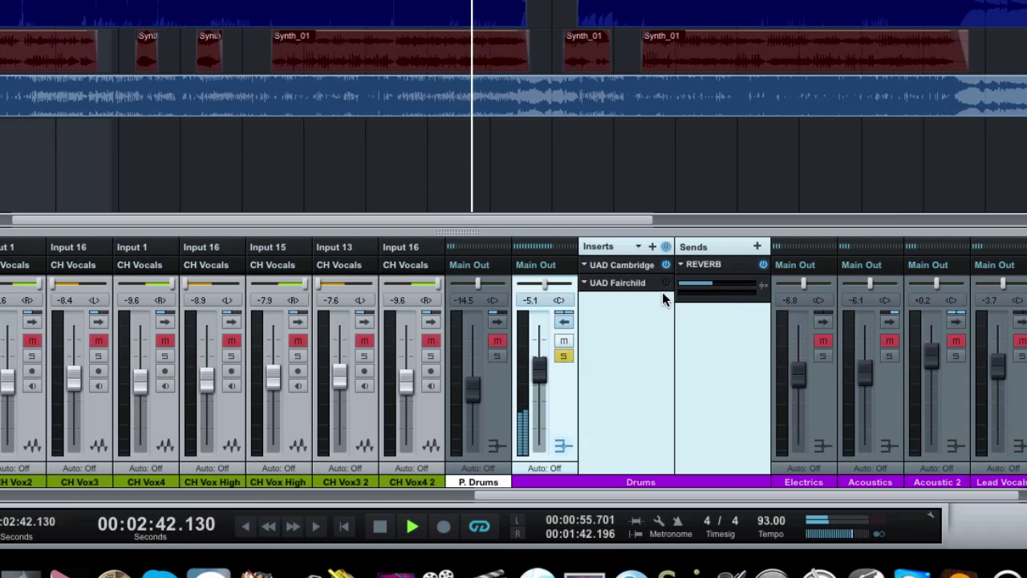
click(666, 285)
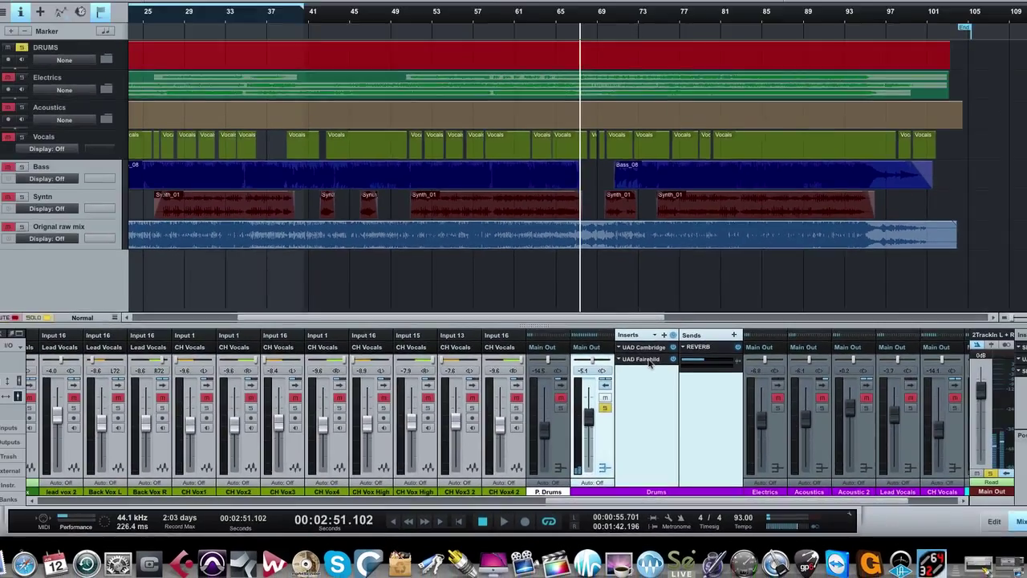
- Open the Drums bus's UAD Fairchild compressor and switch its power off and back on twice for comparison
click(628, 282)
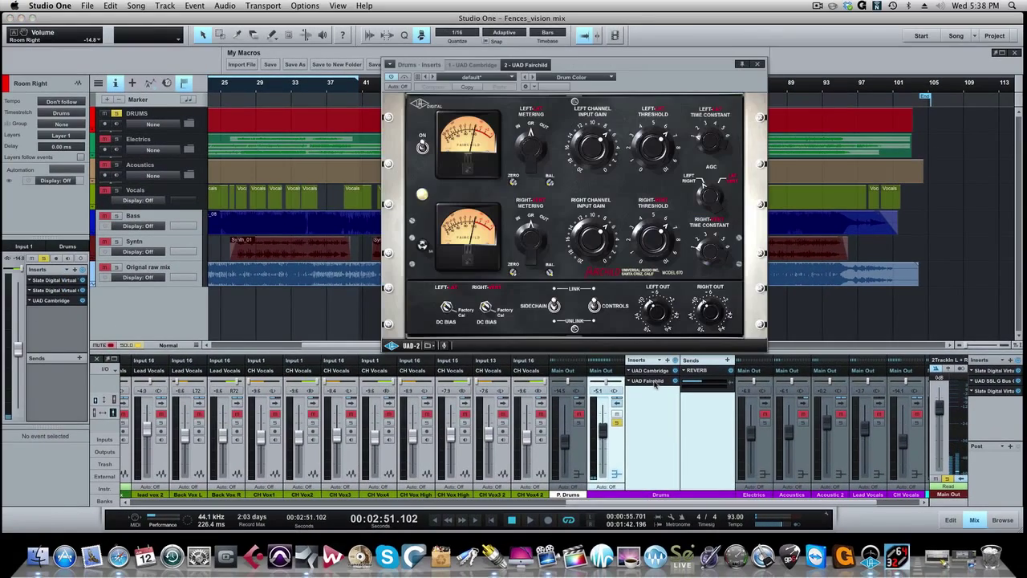
drag(672, 73, 475, 48)
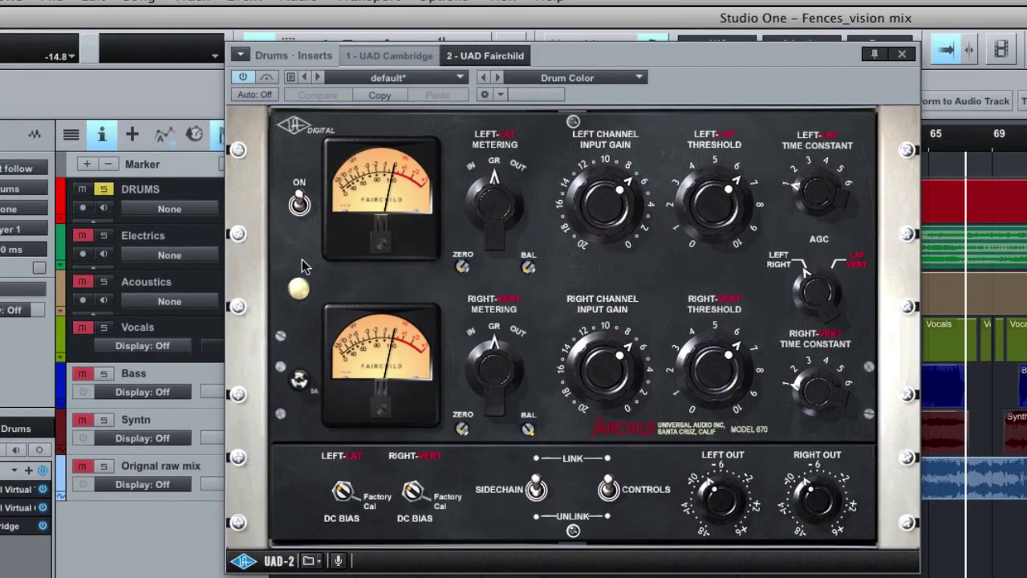
click(253, 151)
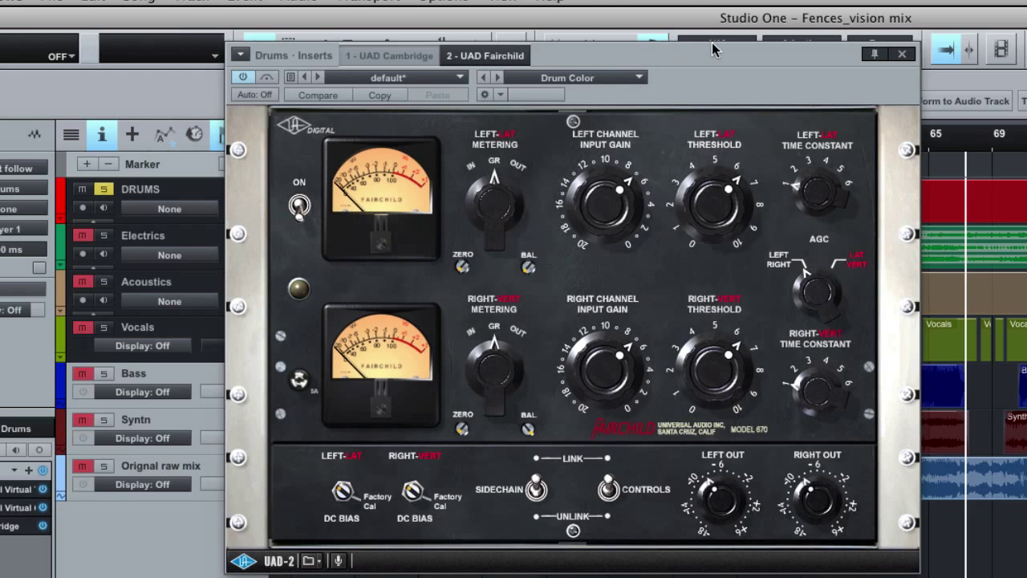
drag(712, 48, 549, 57)
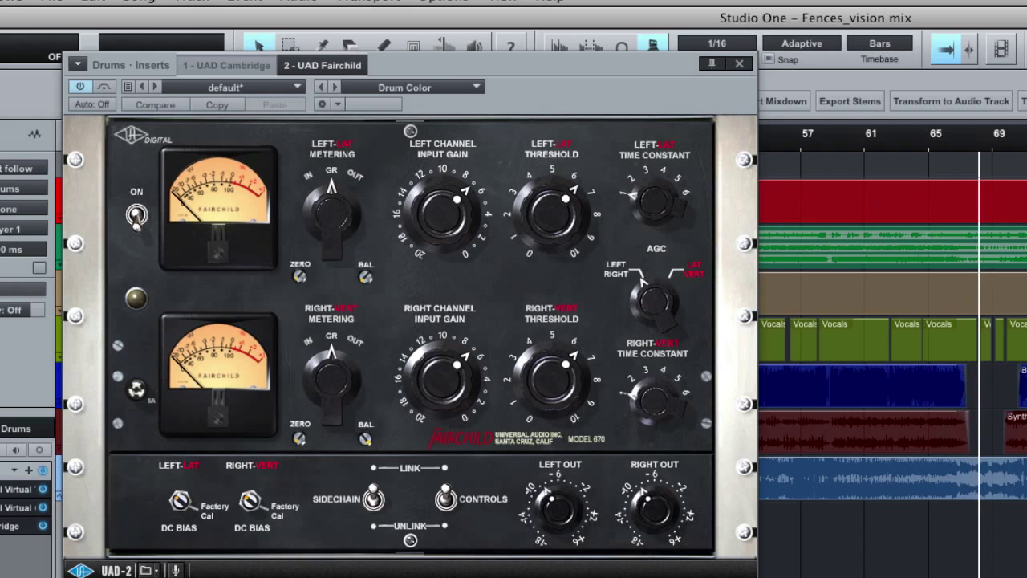
click(137, 221)
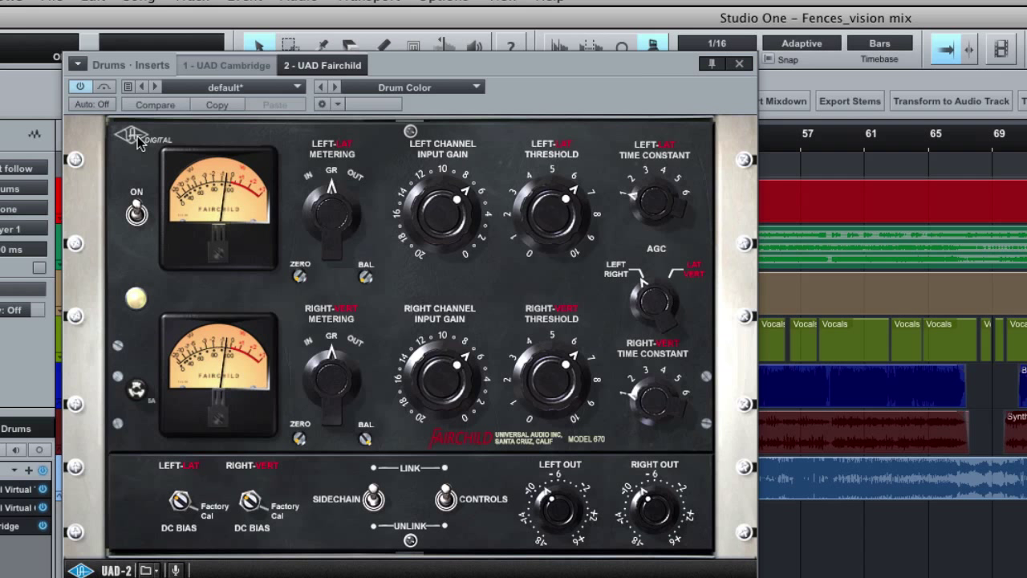
drag(553, 69, 679, 52)
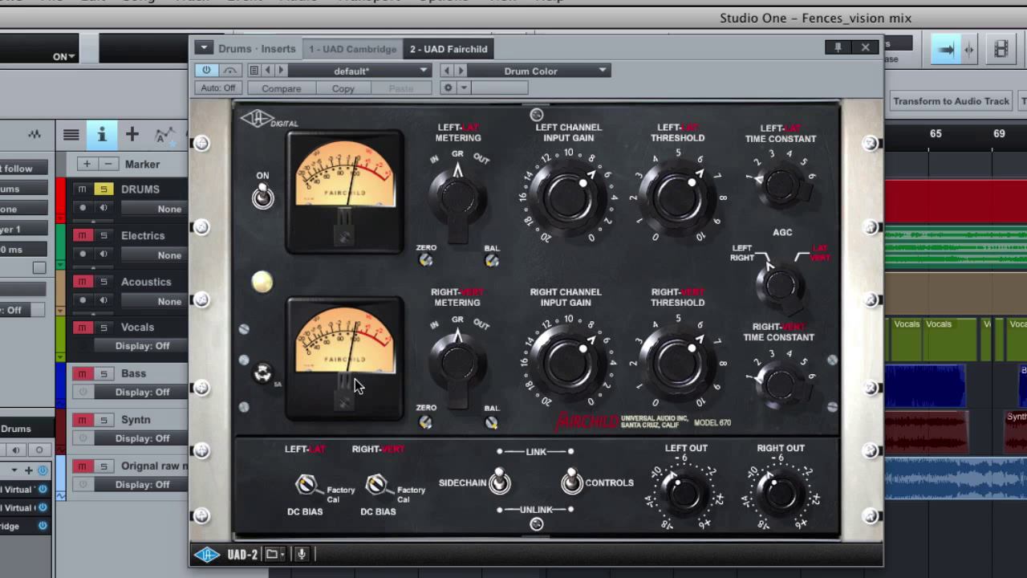
click(263, 197)
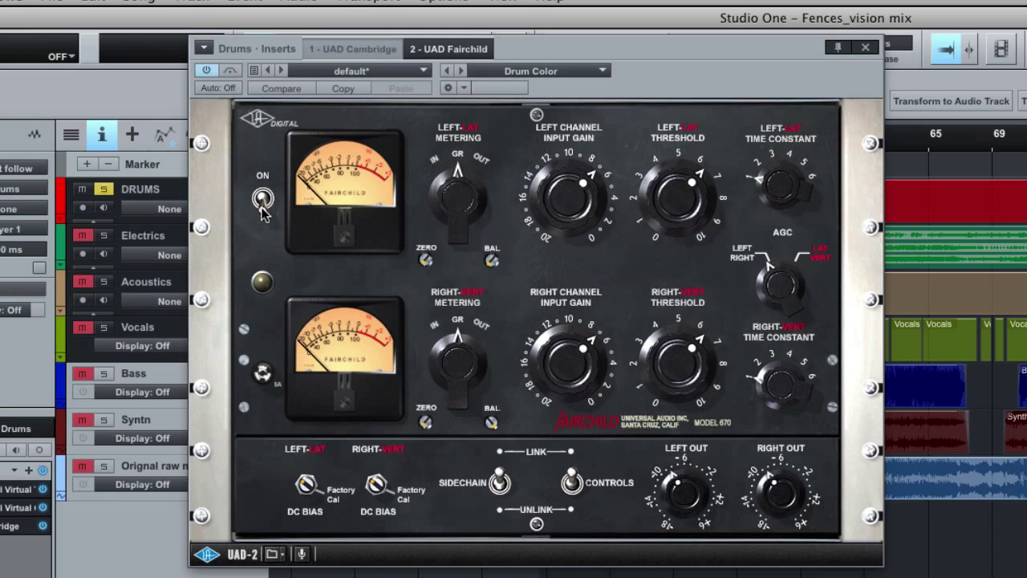
click(263, 201)
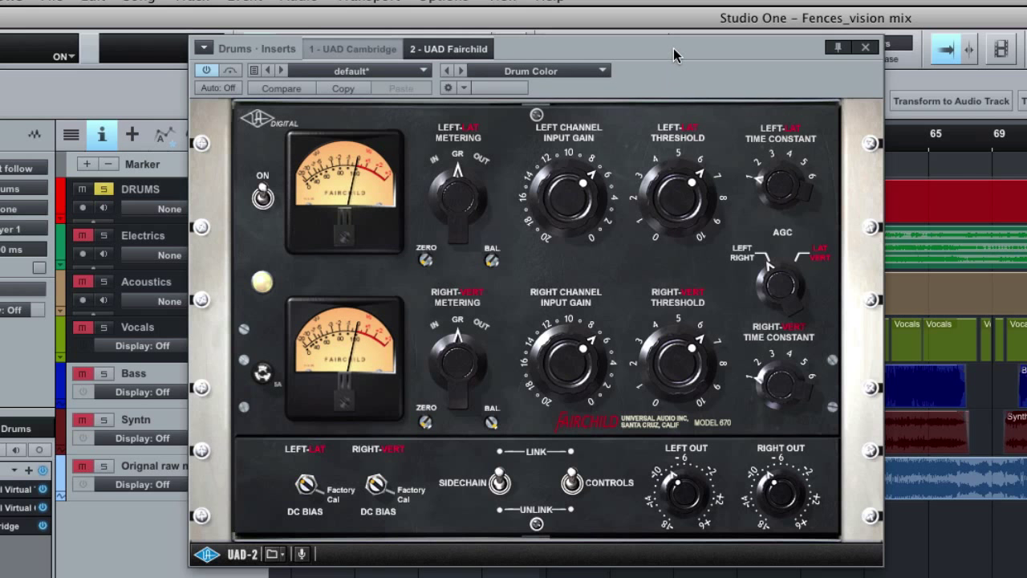
- Examine the Solid State Logic bus compressor with the BUSS-Smooth preset, then close it and the Fairchild window
drag(677, 55, 860, 56)
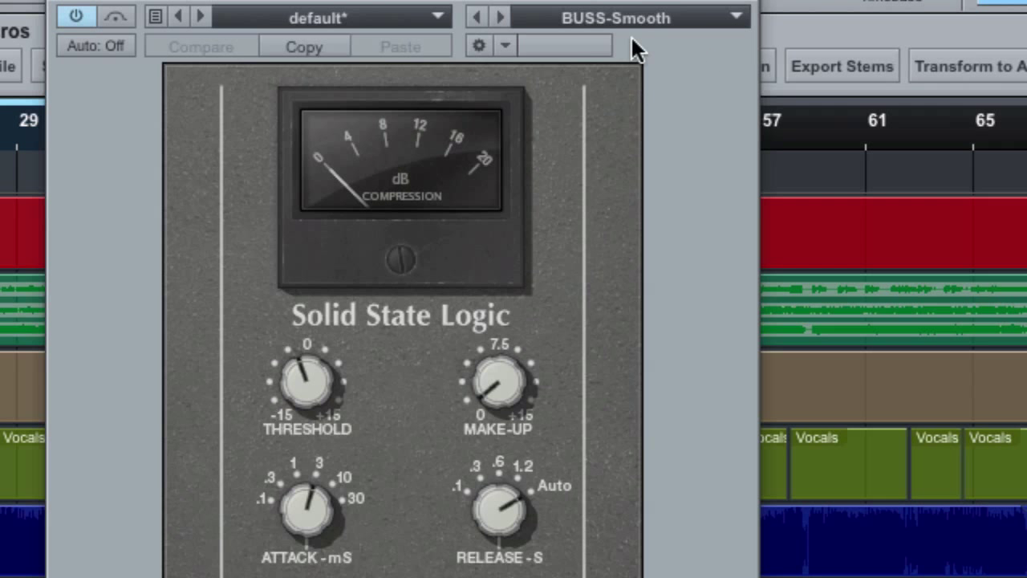
click(744, 9)
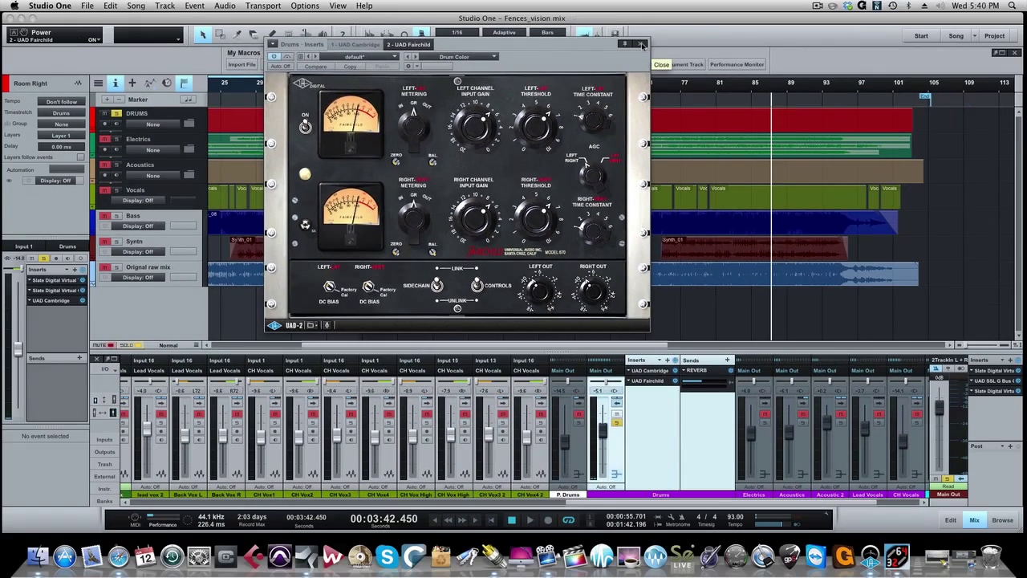
click(642, 44)
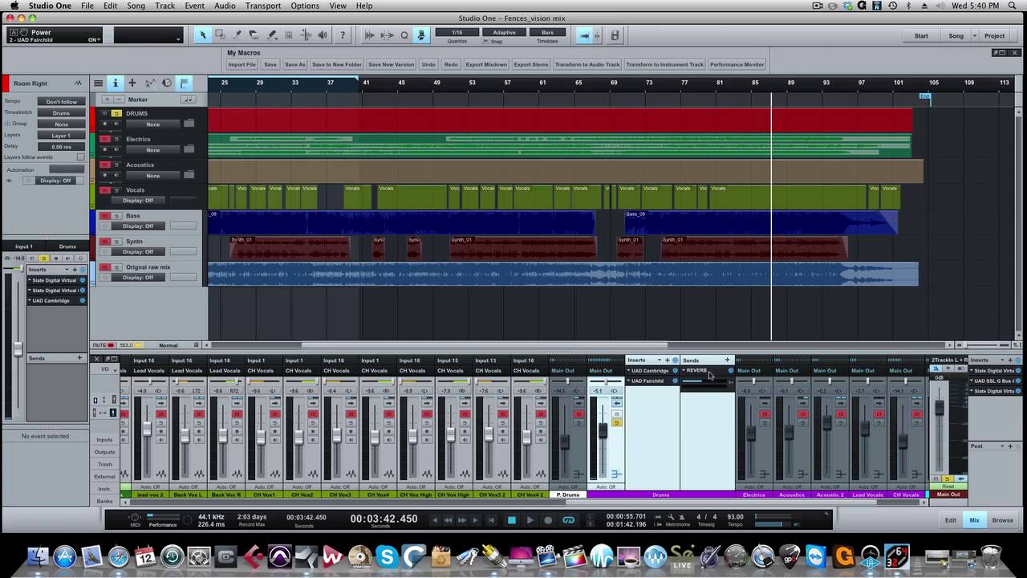
- Expand the REVERB effects channel and examine its UAD DreamVerb settings with the HALL Rich Mellow preset, then close the plug-in
scroll(766, 417, right, 3)
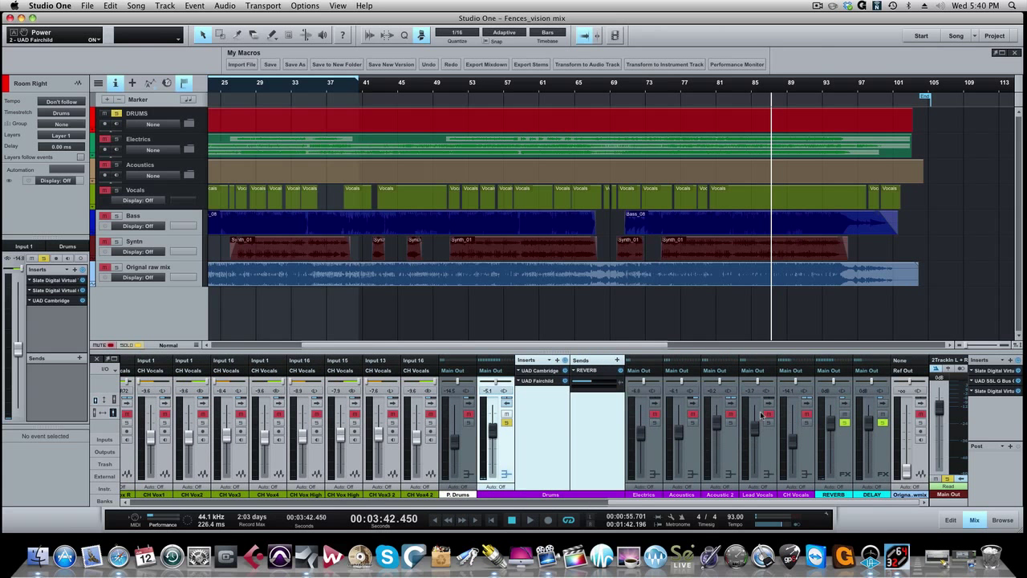
click(844, 403)
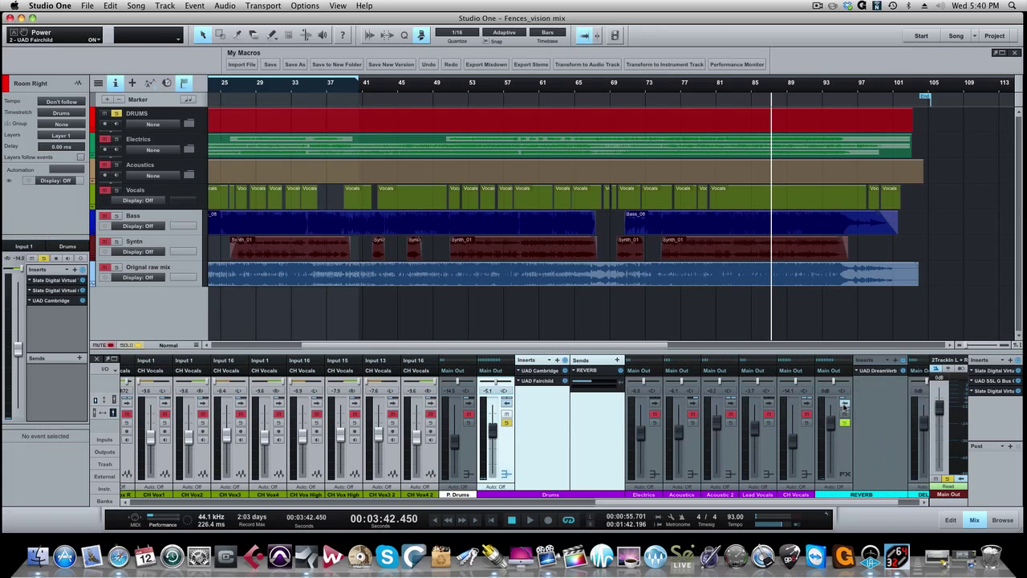
click(877, 373)
drag(550, 42, 395, 31)
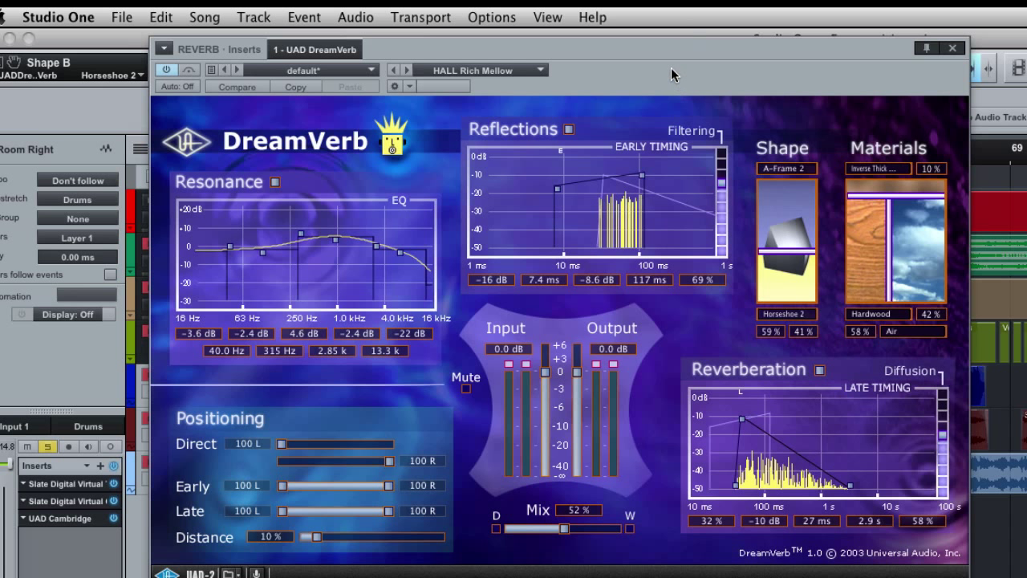
drag(667, 45, 759, 49)
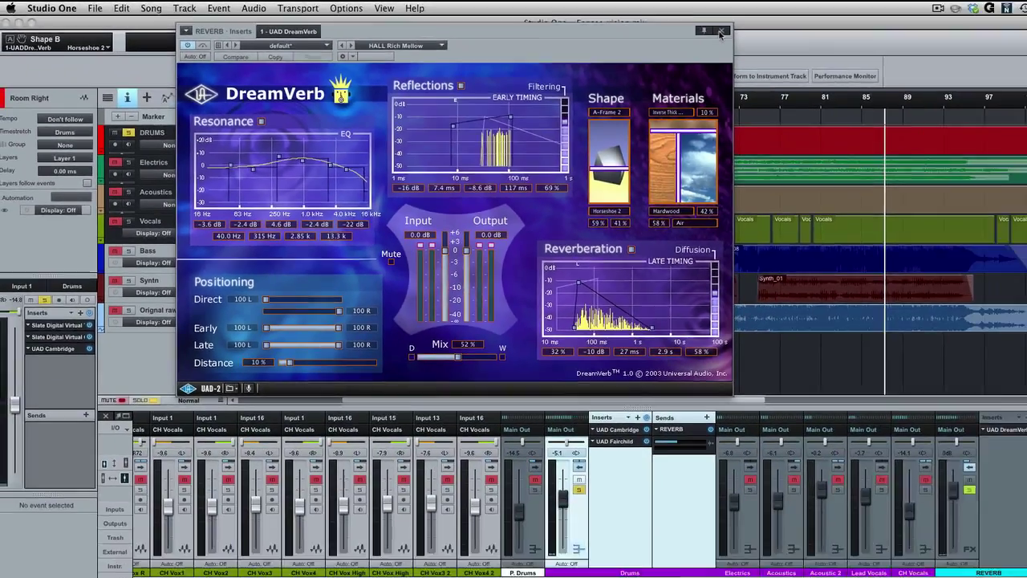
click(1016, 50)
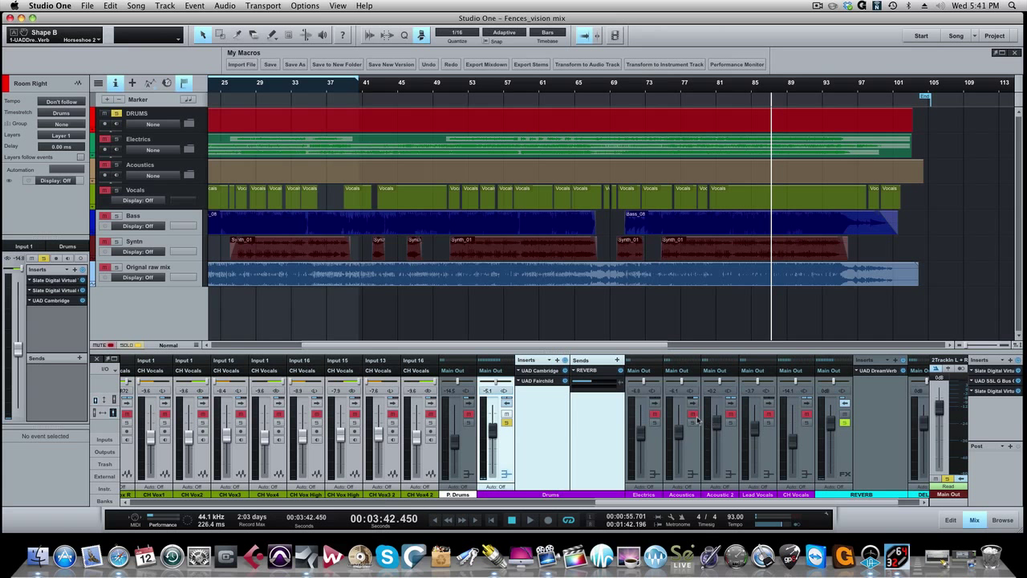
- Collapse the Drums bus channel and locate the P. Drums and Drums buses alongside the vocal channels
click(507, 405)
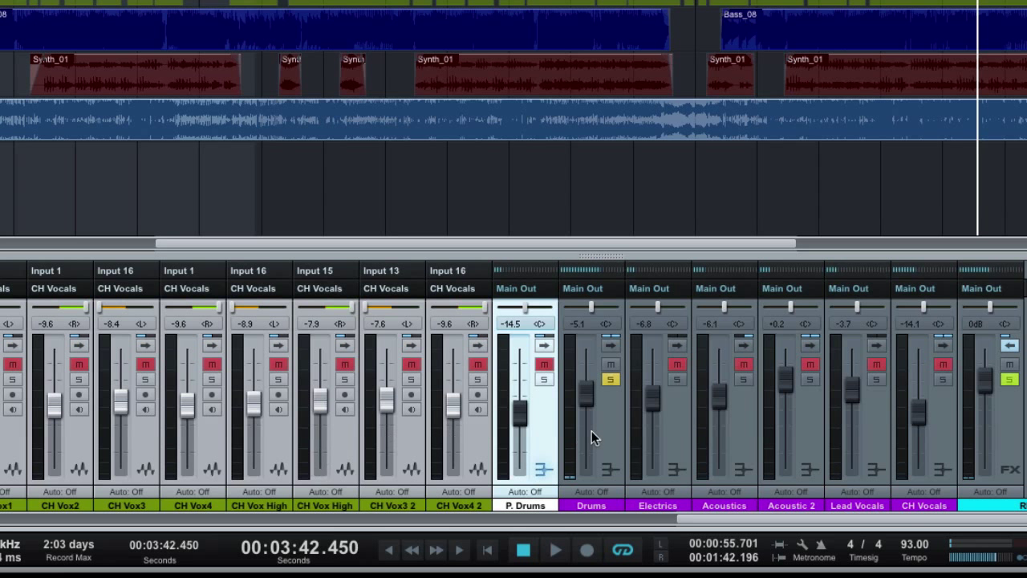
scroll(281, 463, left, 5)
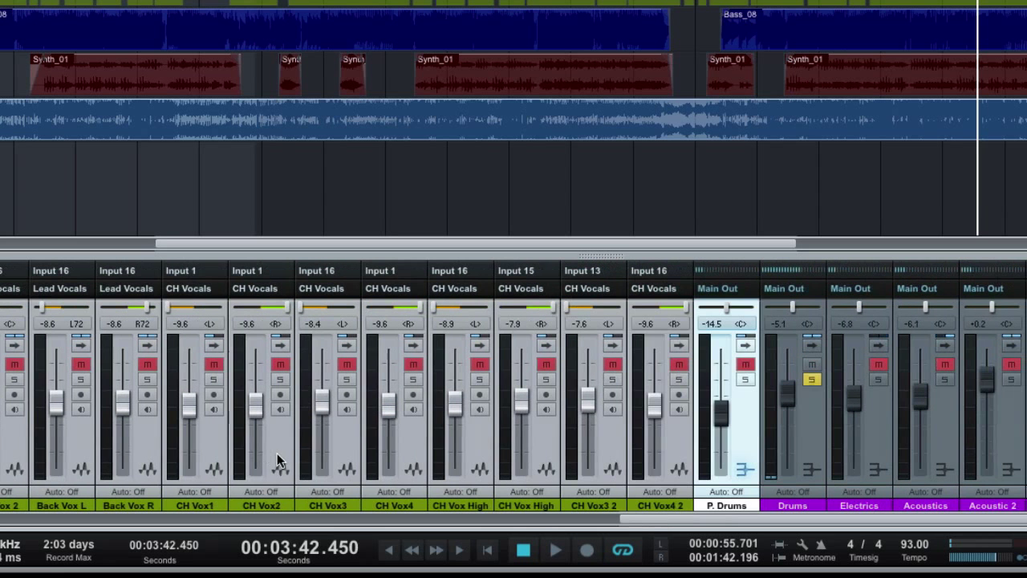
scroll(277, 460, left, 3)
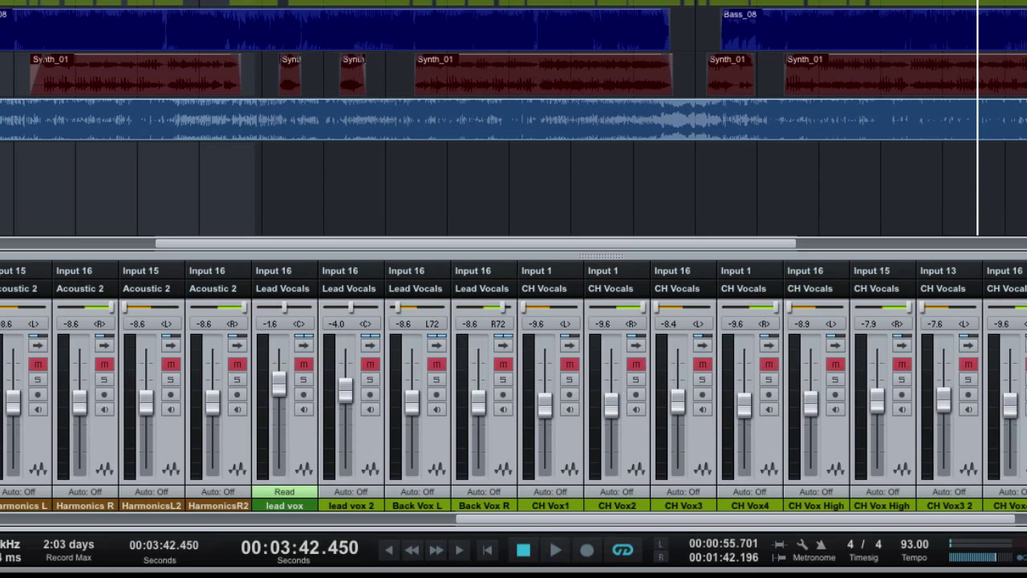
scroll(912, 435, right, 4)
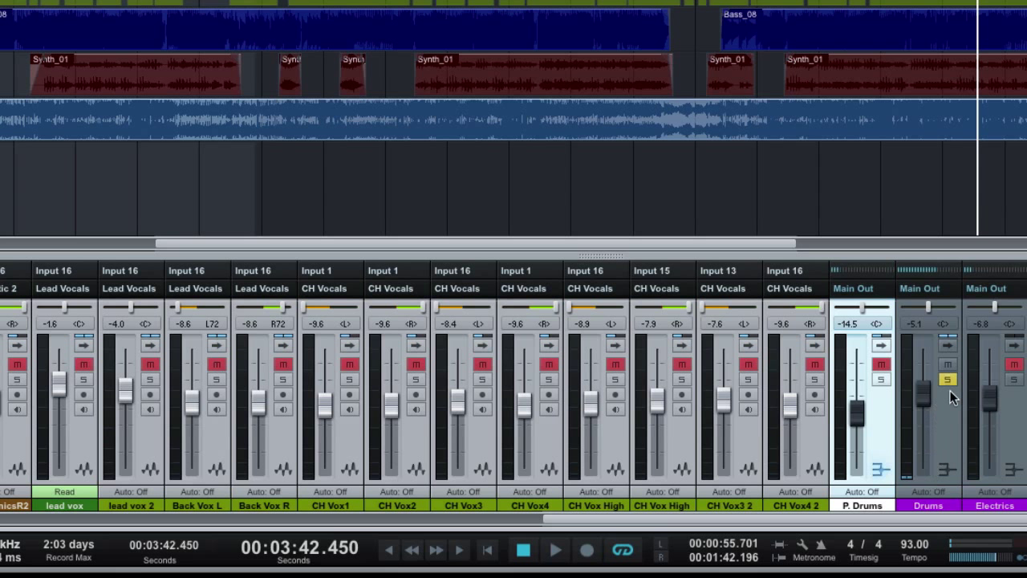
click(940, 417)
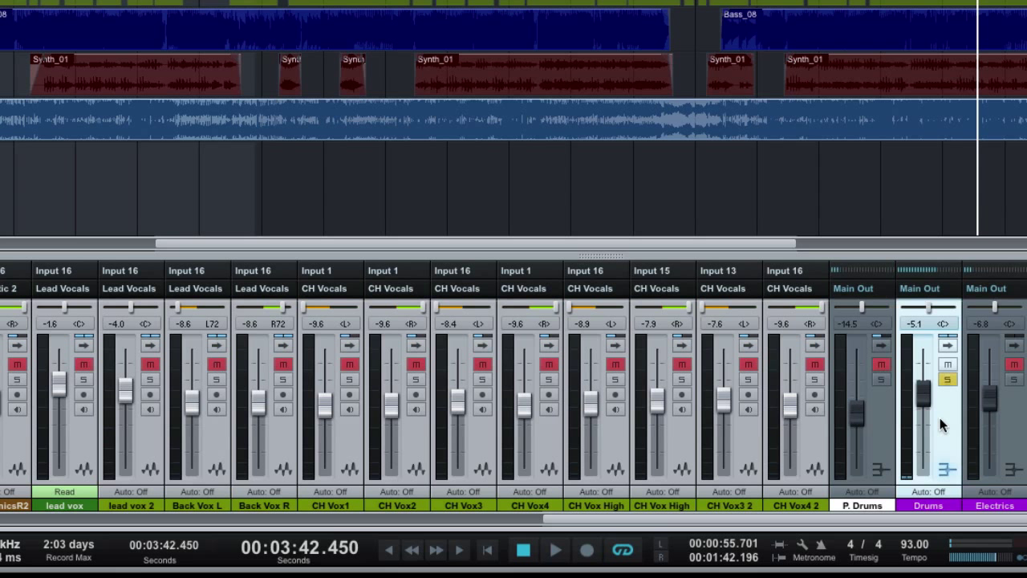
- Expand the P. Drums bus to show its UAD 1176LN insert, solo the bus, and bring the individual drum channels into view
click(887, 448)
click(881, 345)
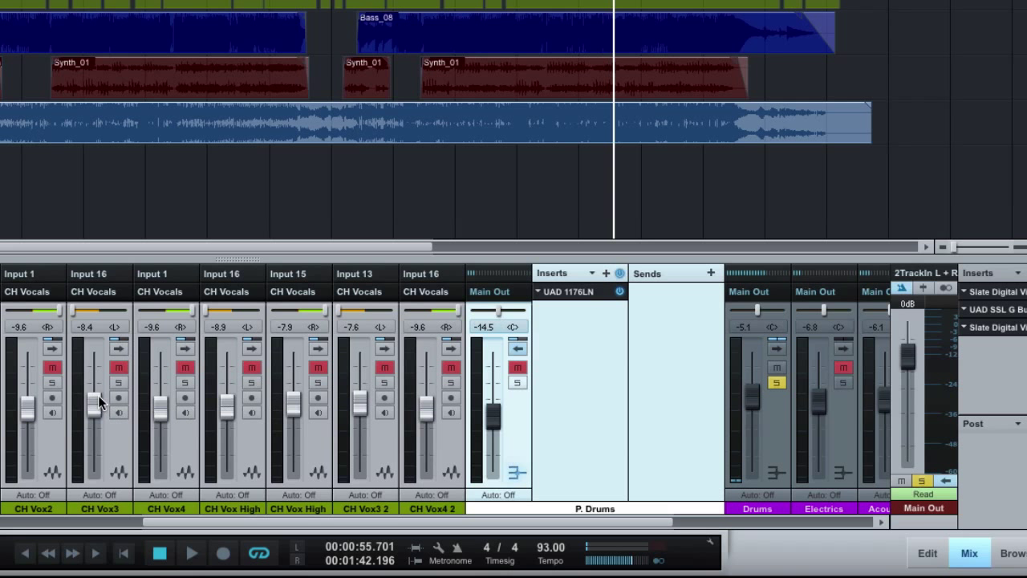
click(518, 382)
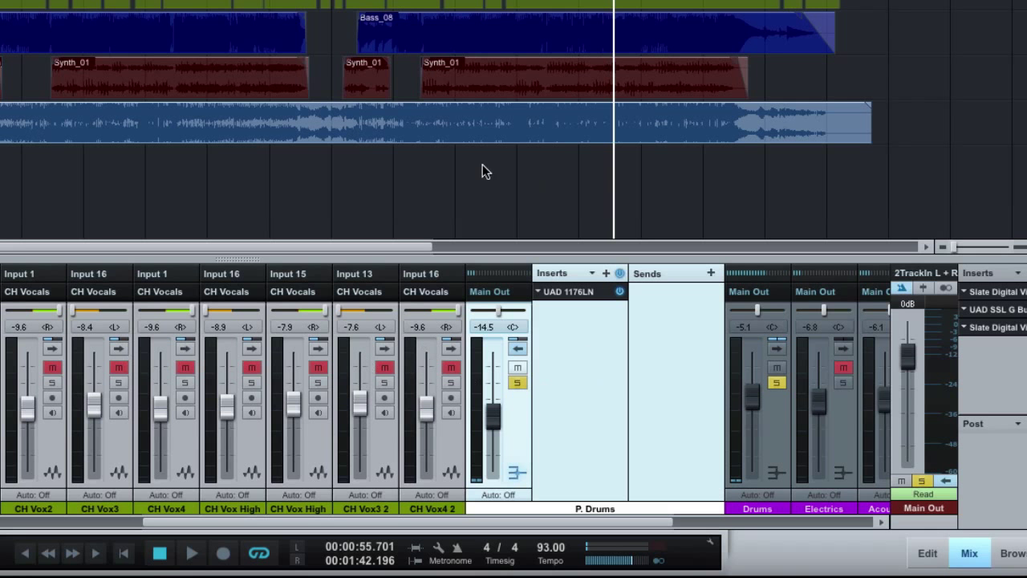
scroll(280, 428, left, 10)
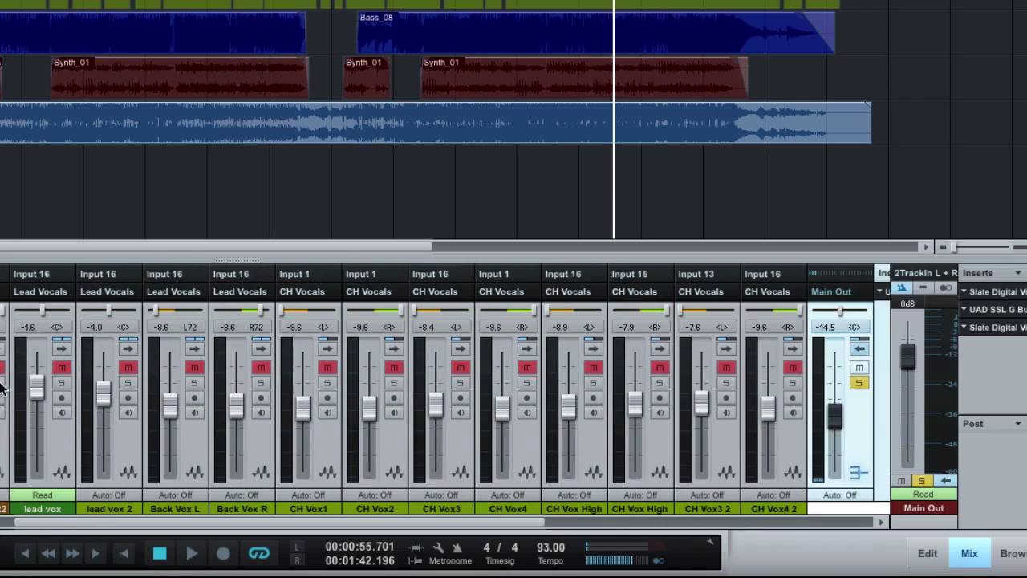
scroll(36, 402, left, 3)
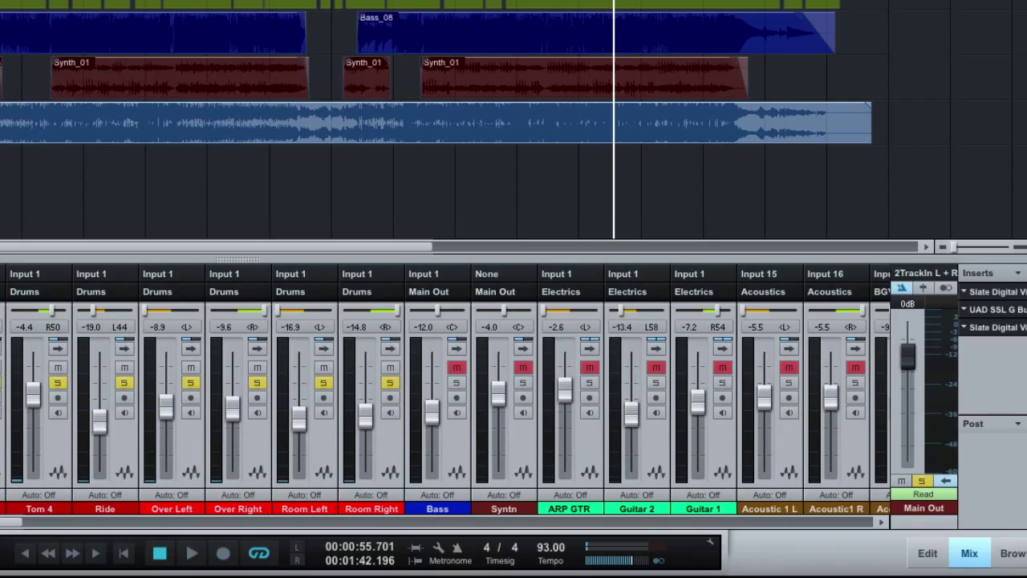
- Examine the Kick channel's P. Drums send level and pre/post-fader setting, then collapse the channel
scroll(445, 393, left, 5)
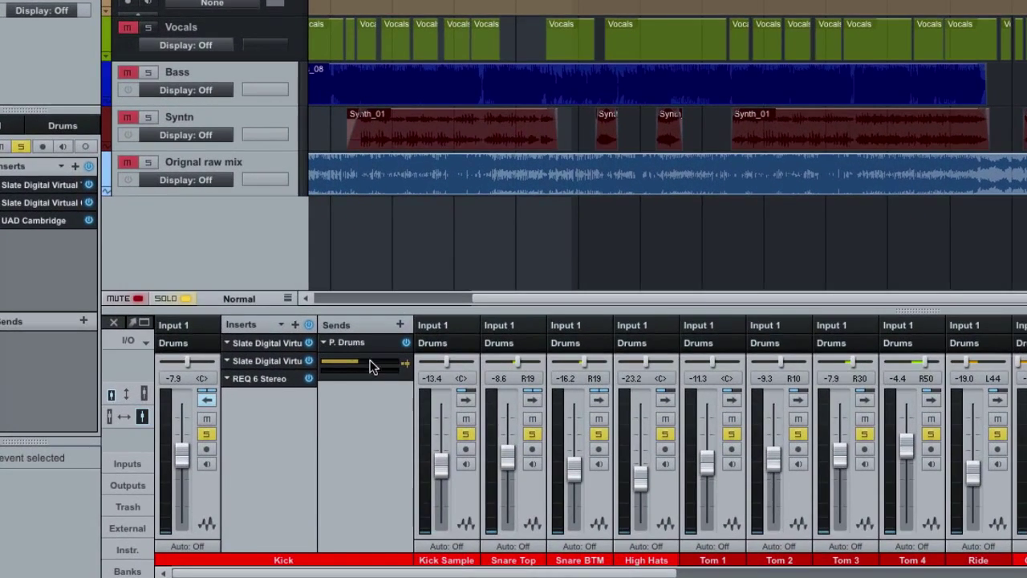
mouse_move(351, 366)
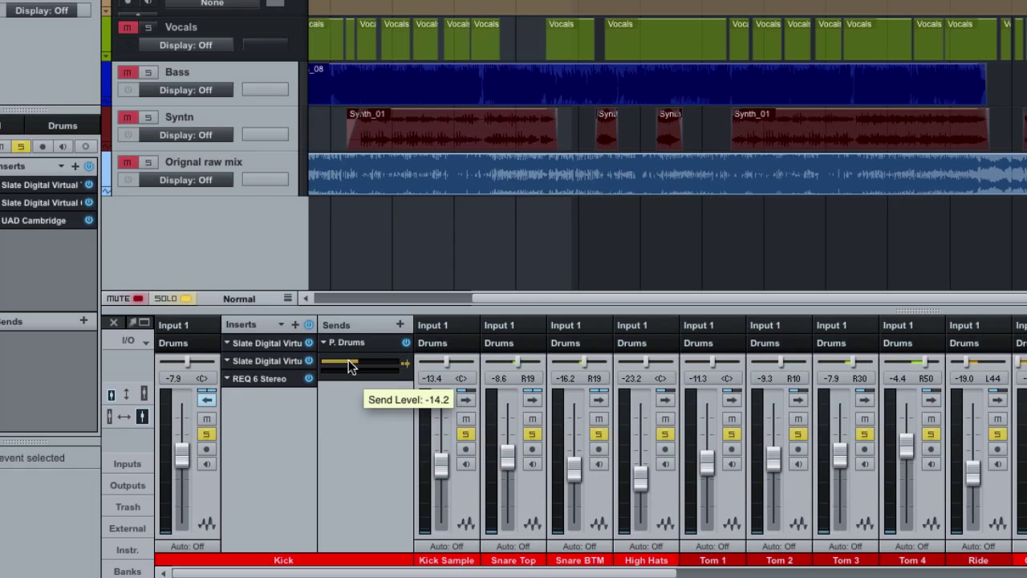
drag(348, 353, 375, 366)
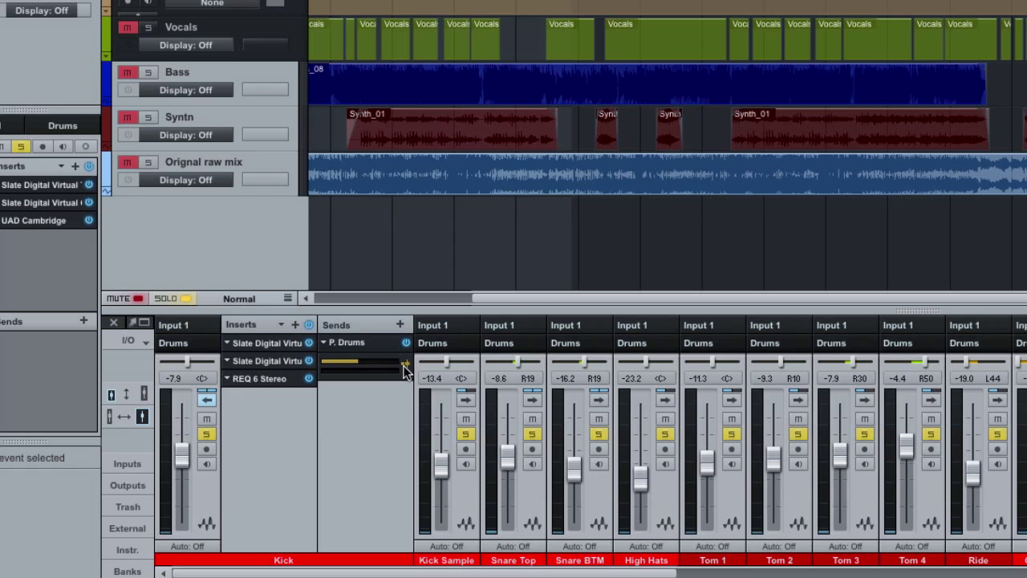
click(404, 364)
click(405, 364)
click(206, 399)
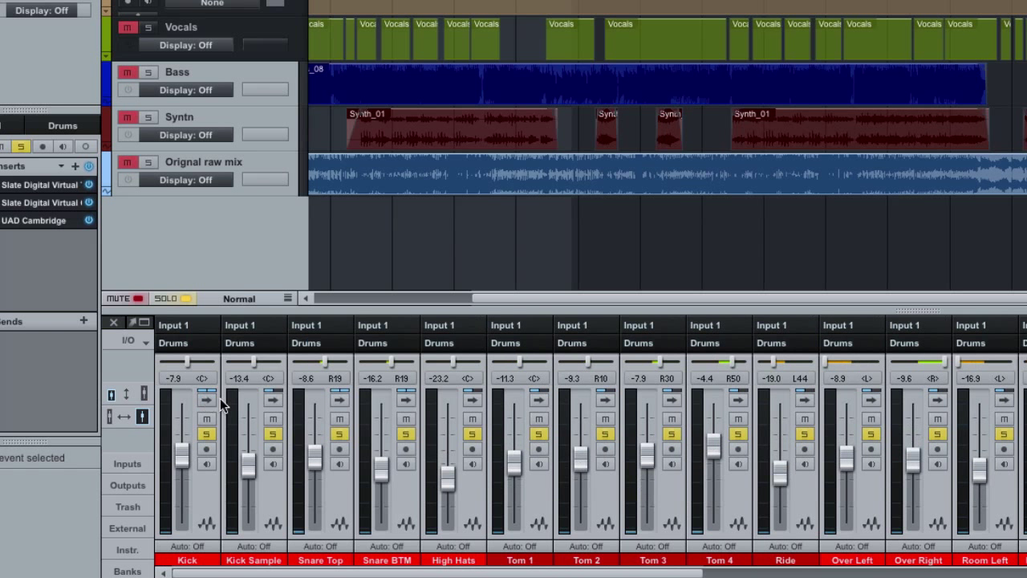
- Expand the Kick Sample, Snare Top and Snare BTM channels one after another to examine their inserts and sends, collapsing each again
click(272, 400)
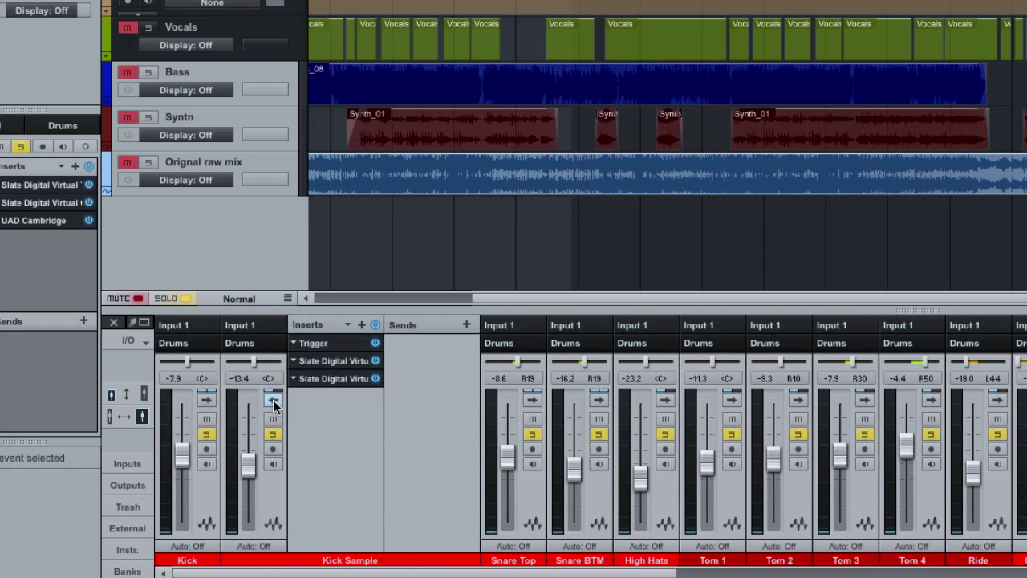
key(ctrl+s)
click(272, 399)
click(338, 400)
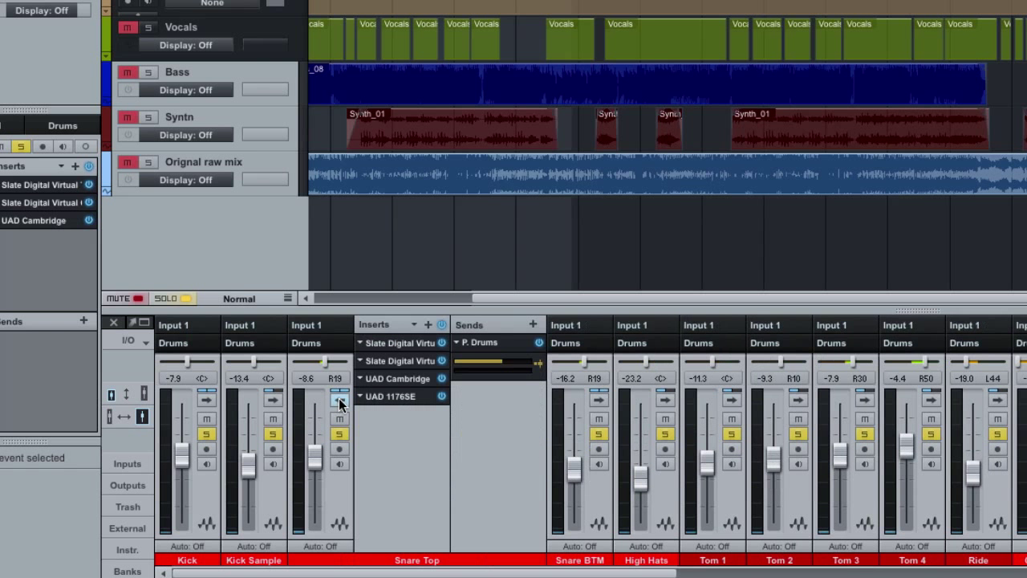
click(338, 400)
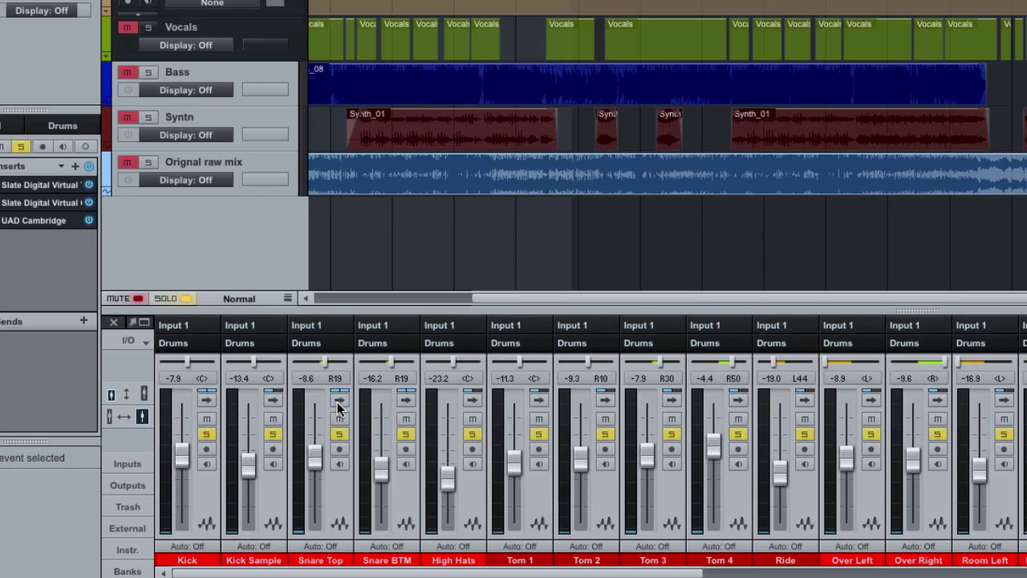
click(406, 400)
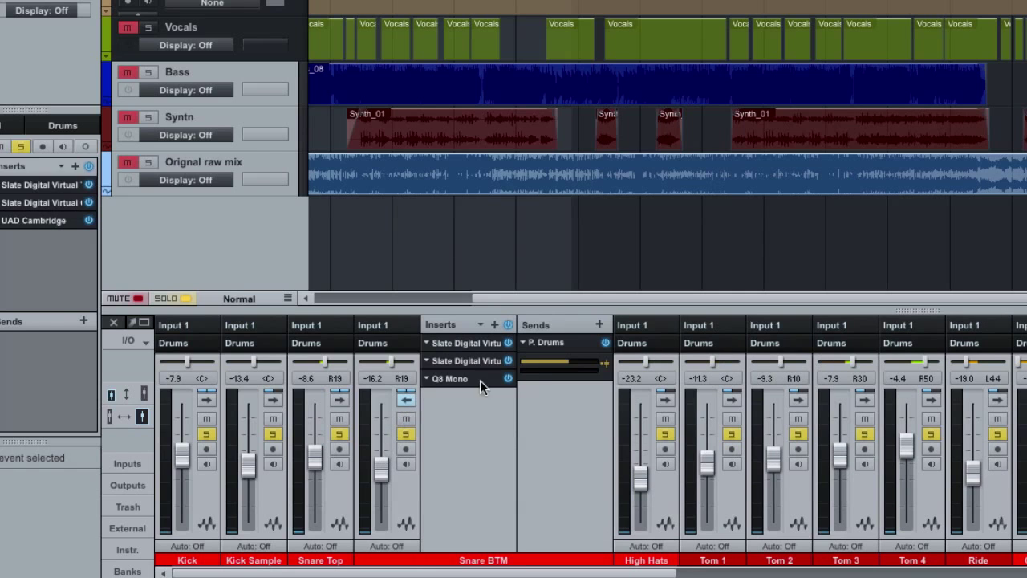
click(406, 399)
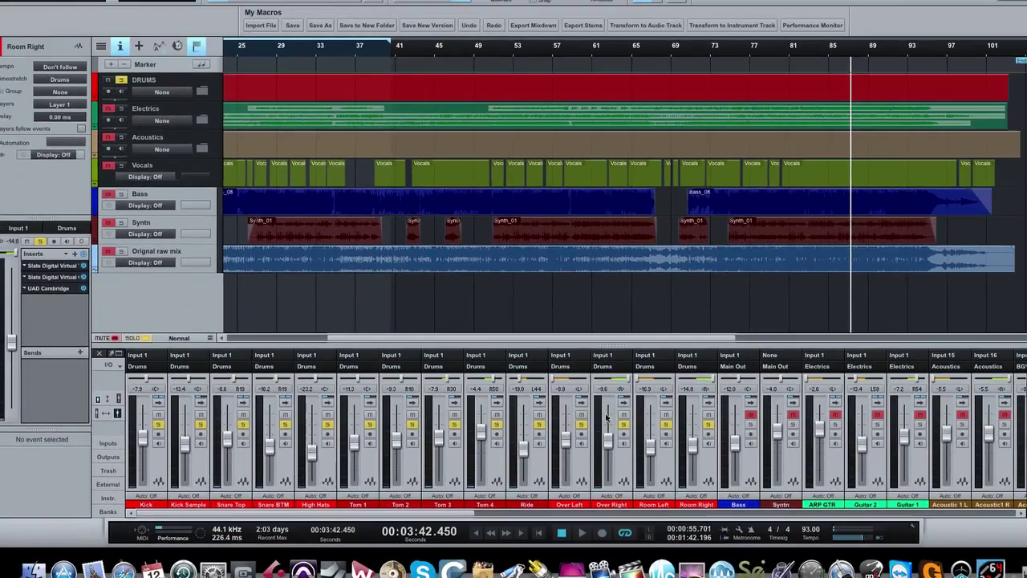
- Play the song from about 3:19 and open the P. Drums bus's UAD 1176LN plug-in, moving its window over the arrangement
scroll(857, 453, right, 5)
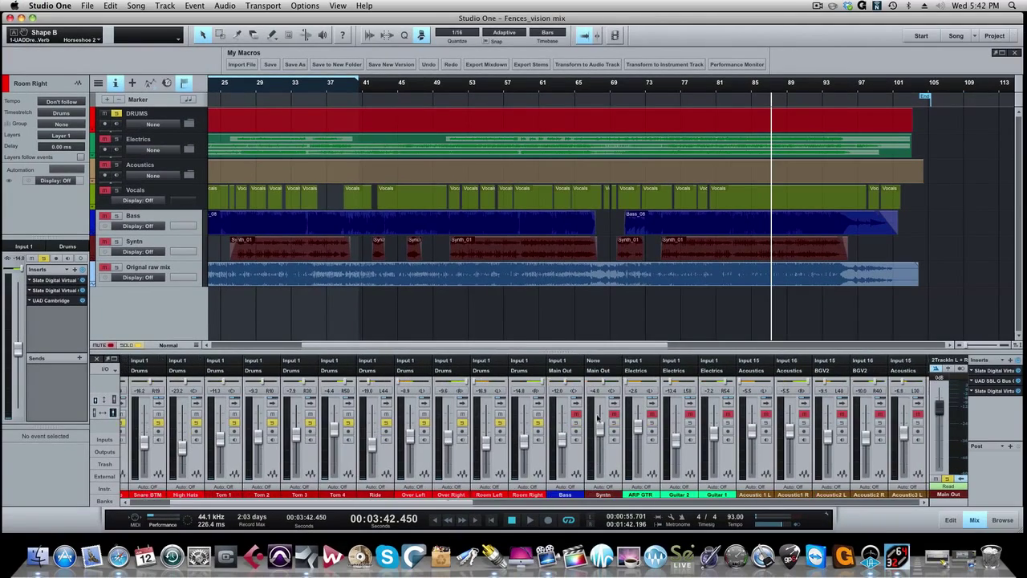
click(692, 85)
scroll(663, 395, right, 5)
scroll(663, 395, right, 10)
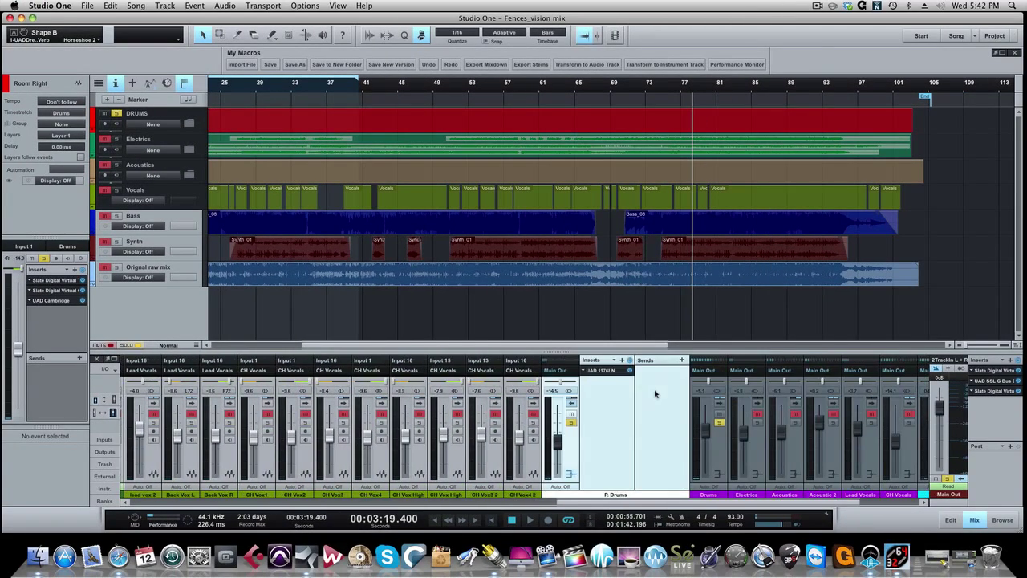
key(space)
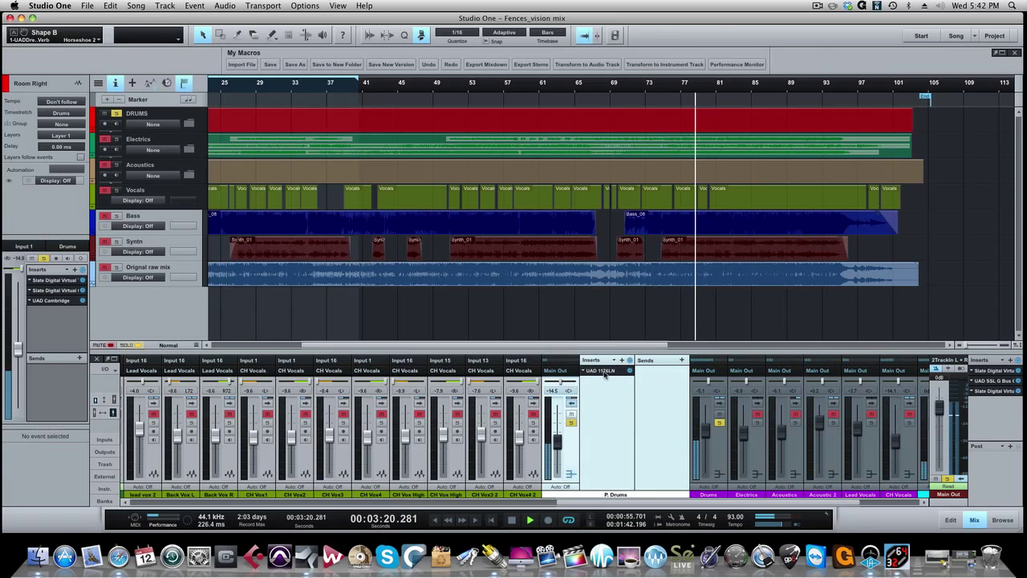
click(603, 371)
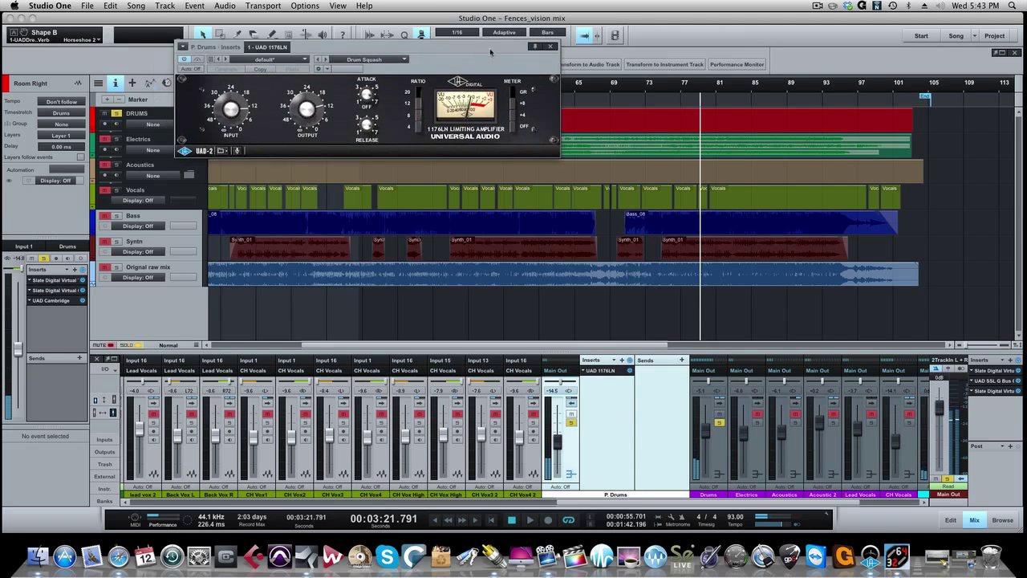
drag(469, 26, 600, 170)
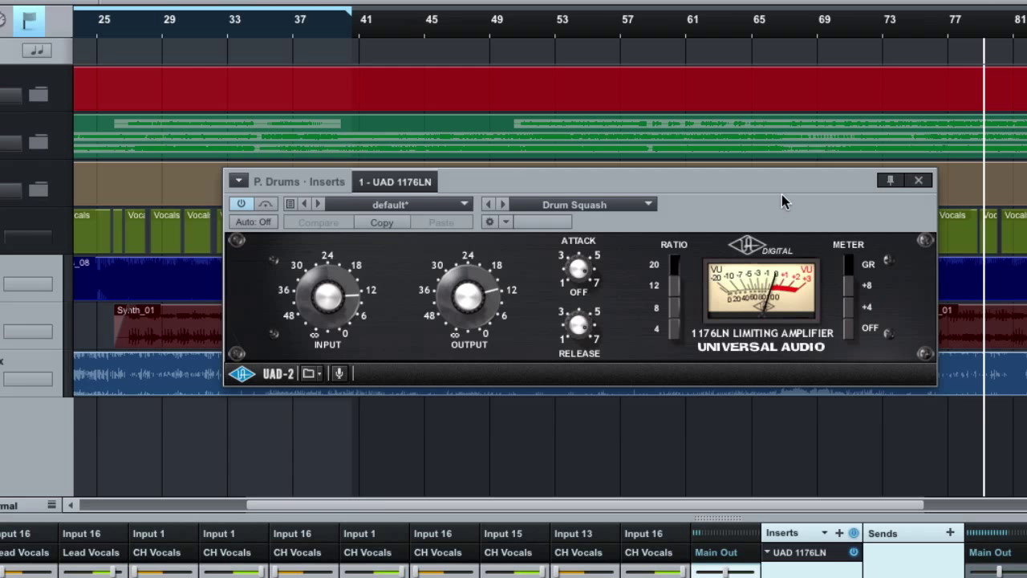
- Close the Drums bus's UAD Cambridge window, then reopen, examine and close the UAD 1176LN with its Drum Squash preset on P. Drums
click(582, 286)
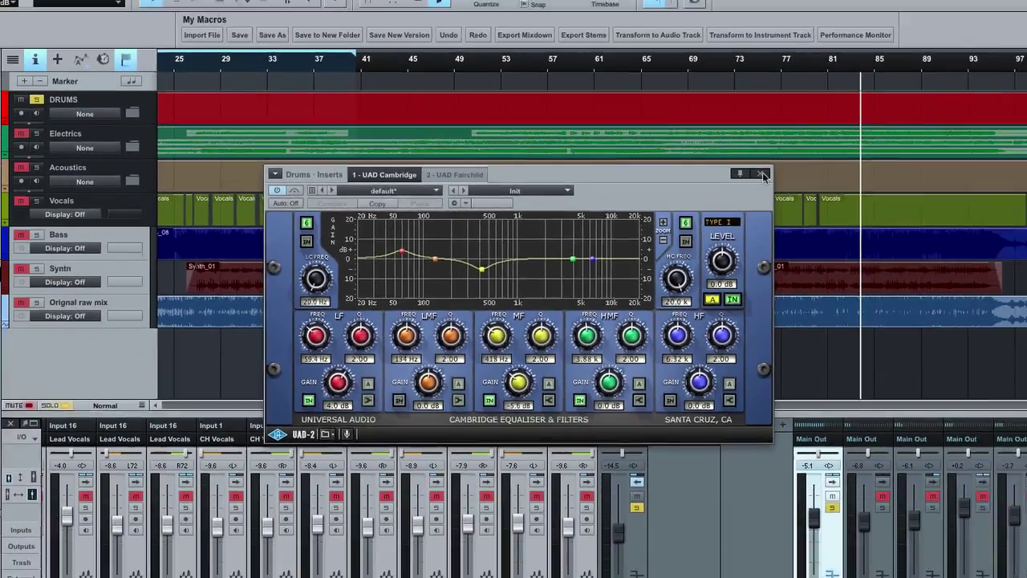
click(912, 182)
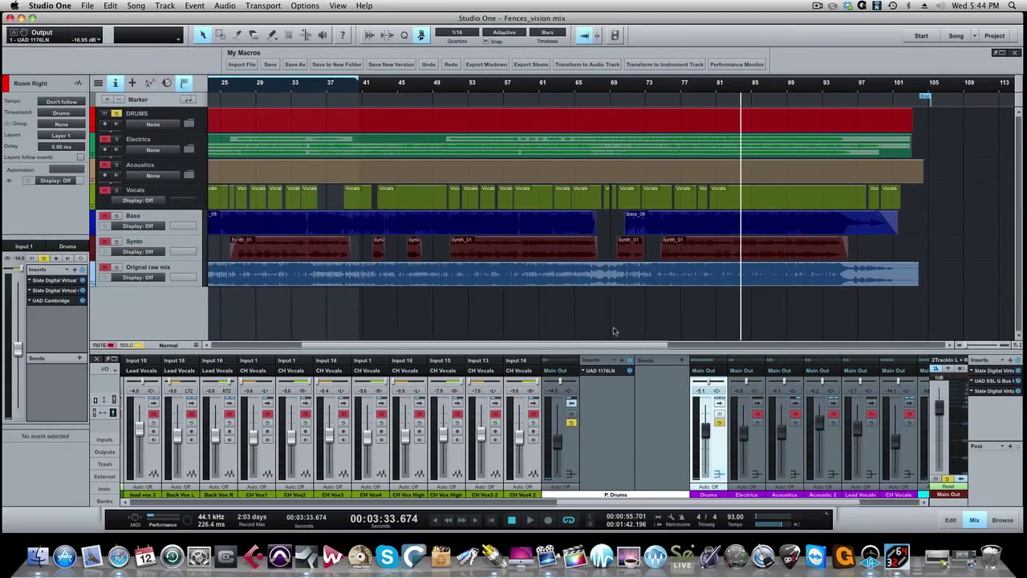
click(600, 371)
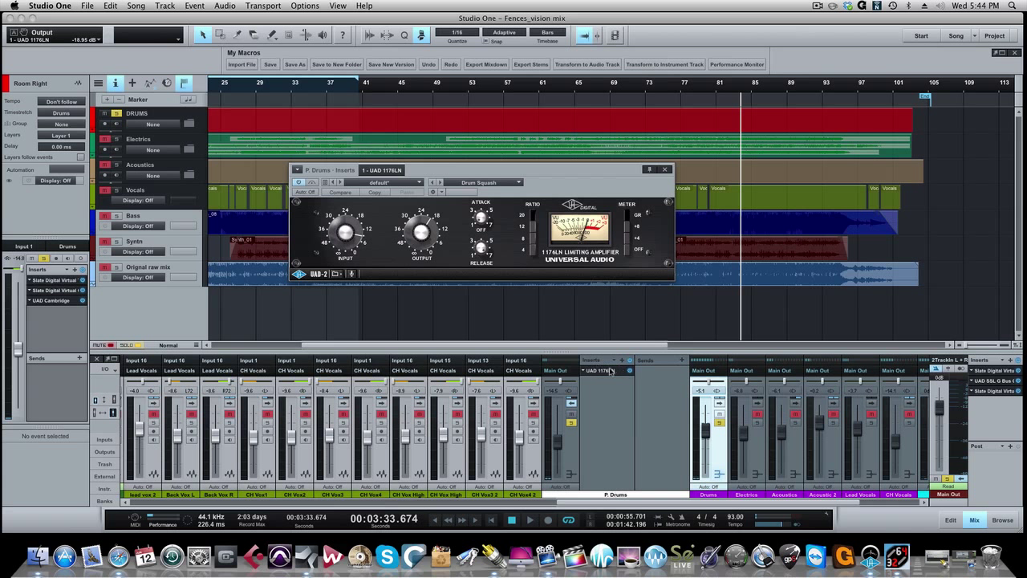
click(666, 170)
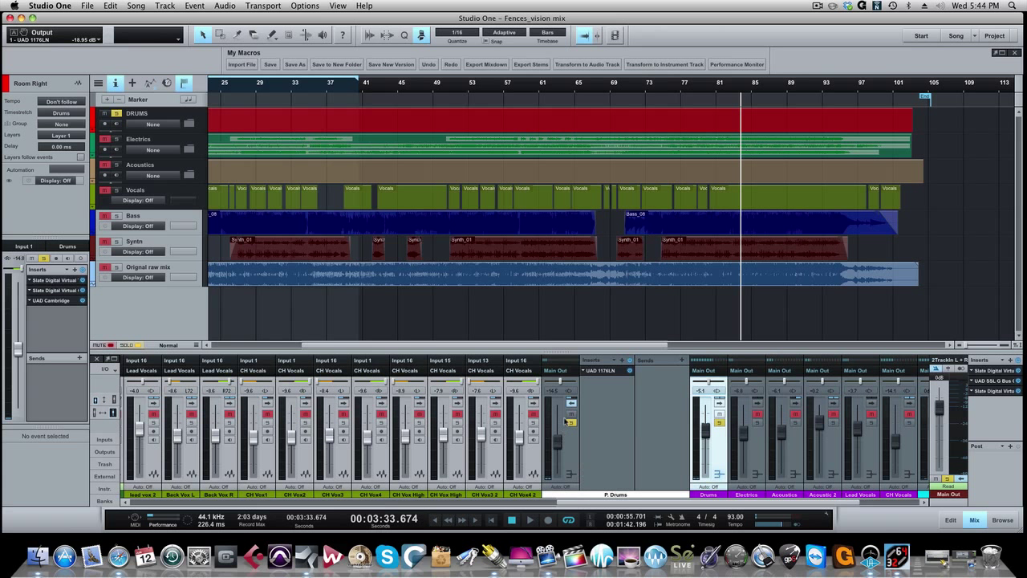
- Mute and collapse the P. Drums bus, clear all solos, and solo the Drums bus
click(571, 413)
click(571, 404)
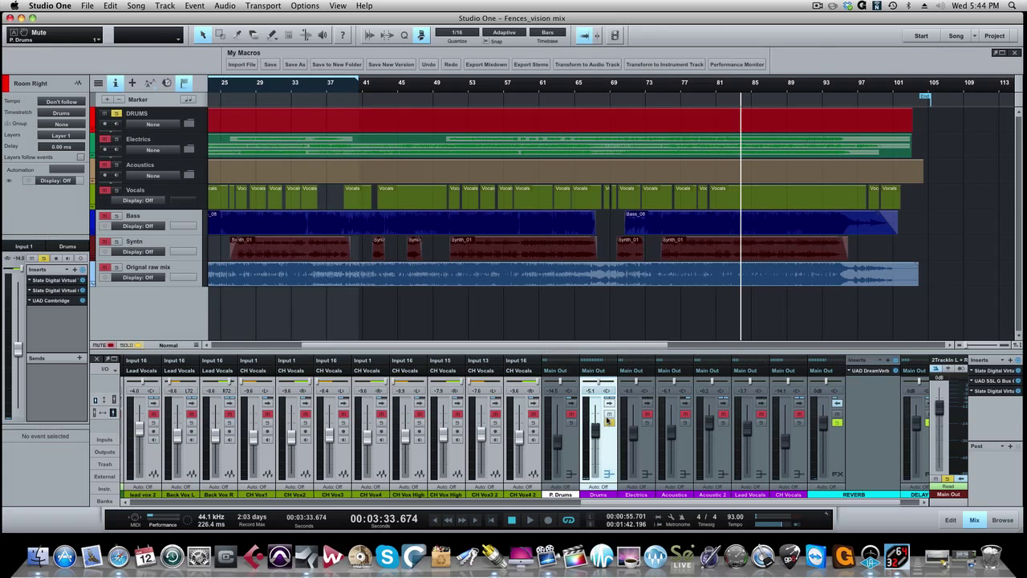
click(126, 345)
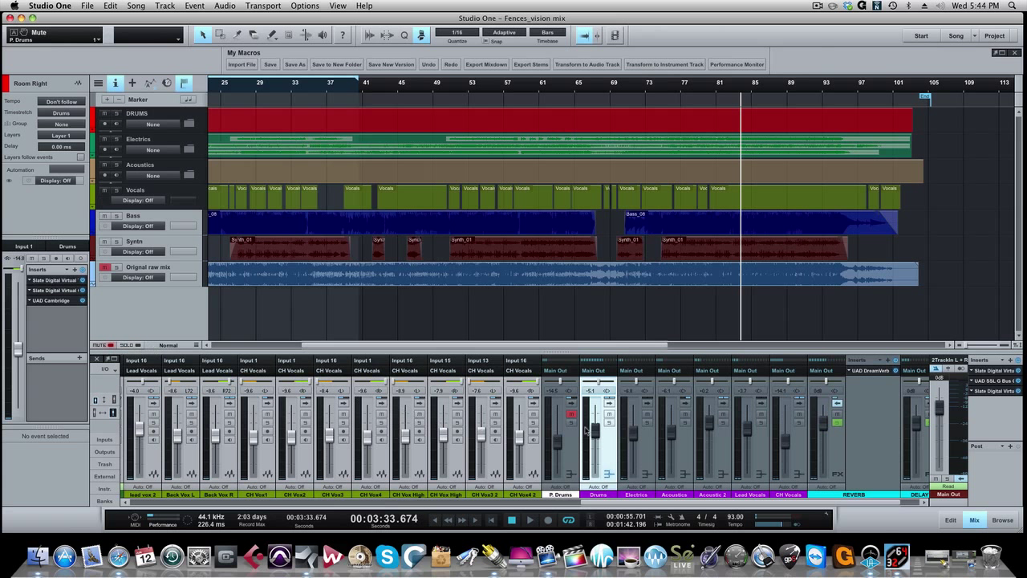
click(609, 423)
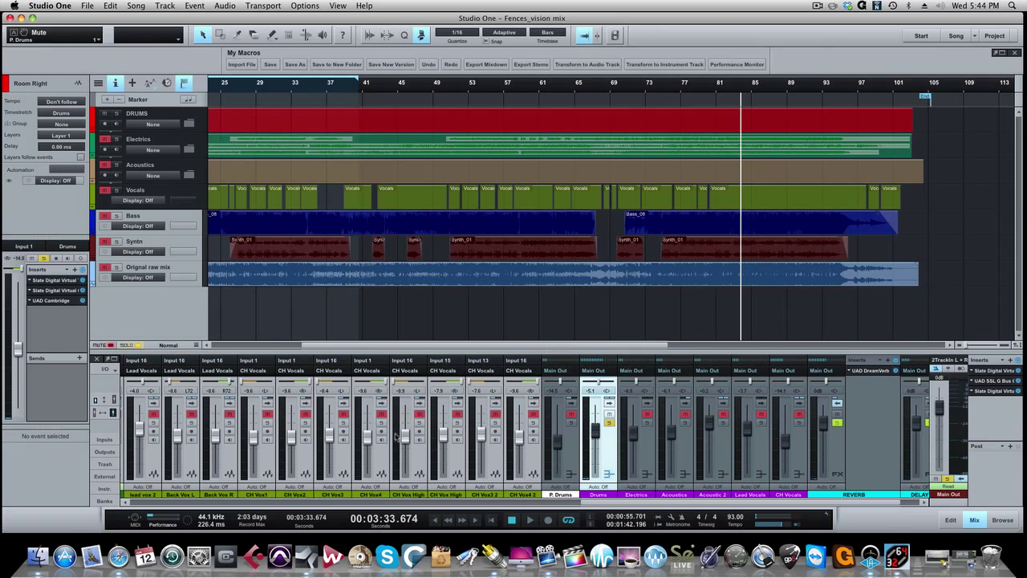
- Solo the P. Drums bus alongside the Drums bus and pull the P. Drums fader fully down to -∞
scroll(308, 419, left, 15)
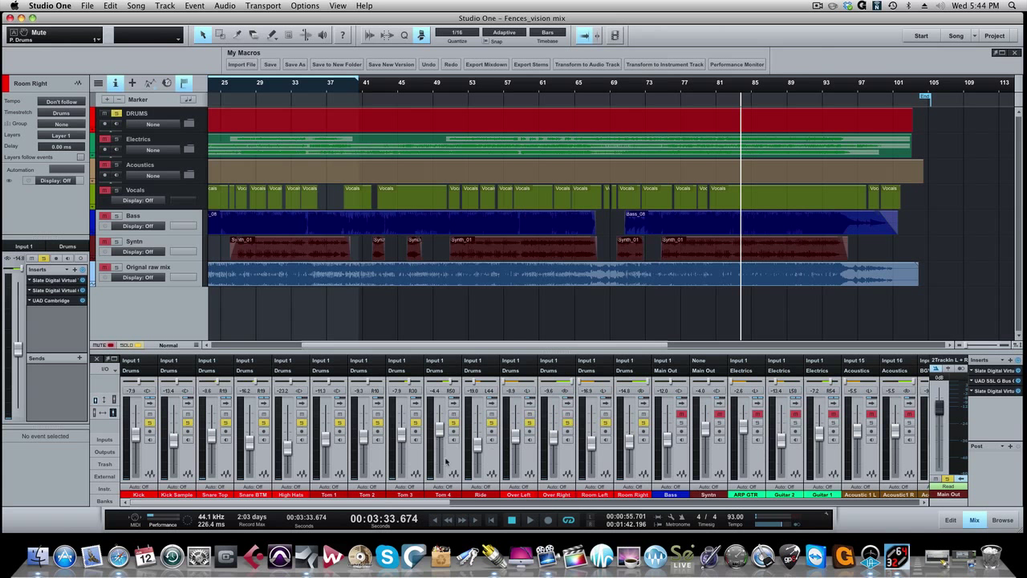
scroll(437, 463, right, 6)
scroll(419, 464, right, 20)
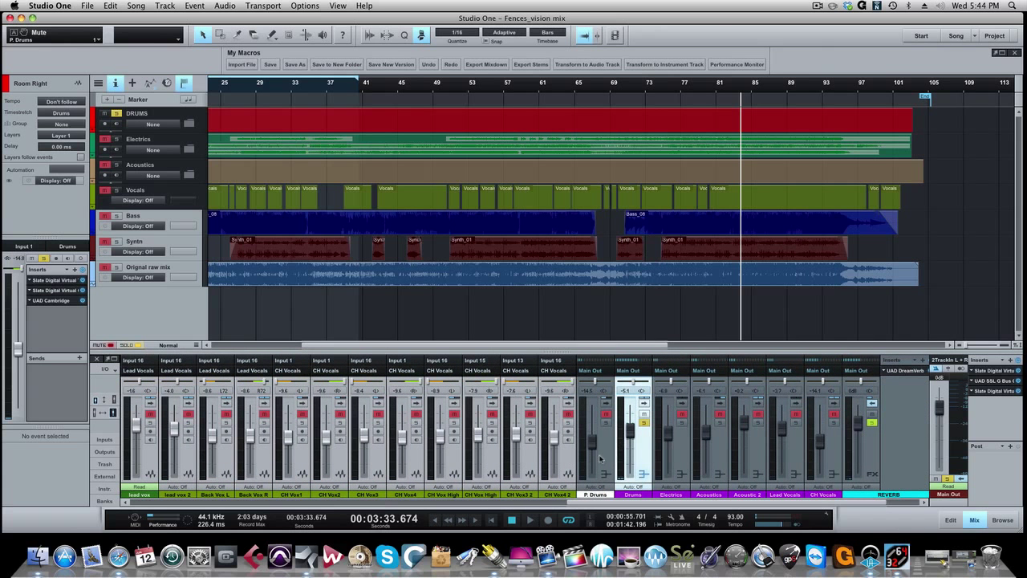
click(607, 422)
drag(591, 440, 592, 473)
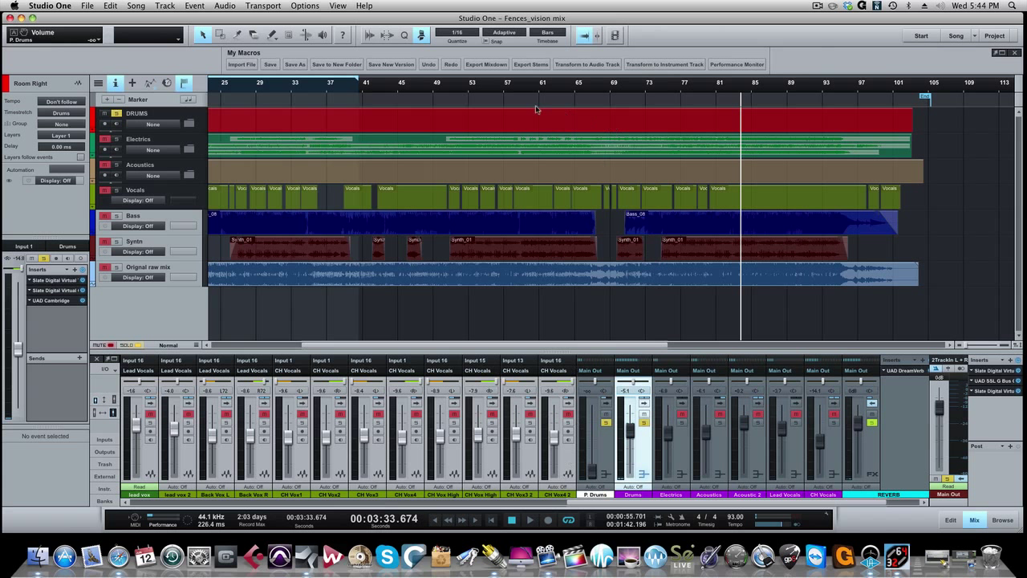
- Play the drums from about 2:12.9, raise the P. Drums fader to -16.2 dB, and stop playback
click(464, 89)
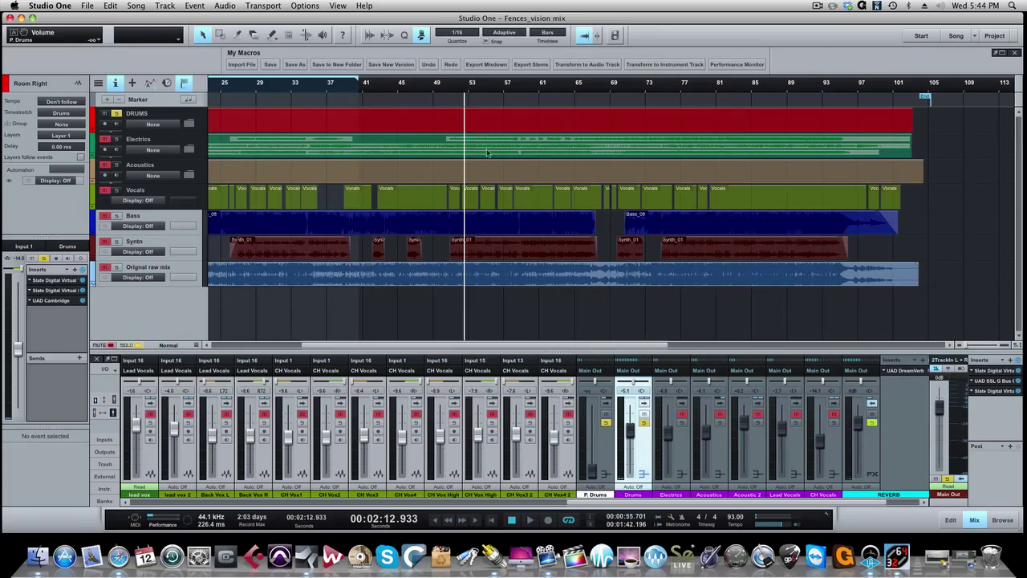
key(space)
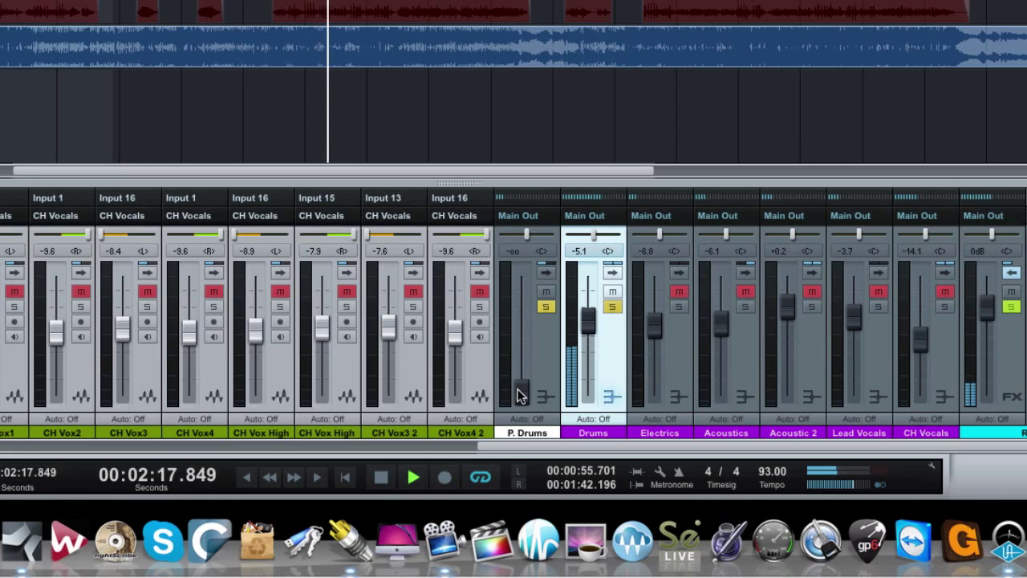
drag(520, 393, 520, 345)
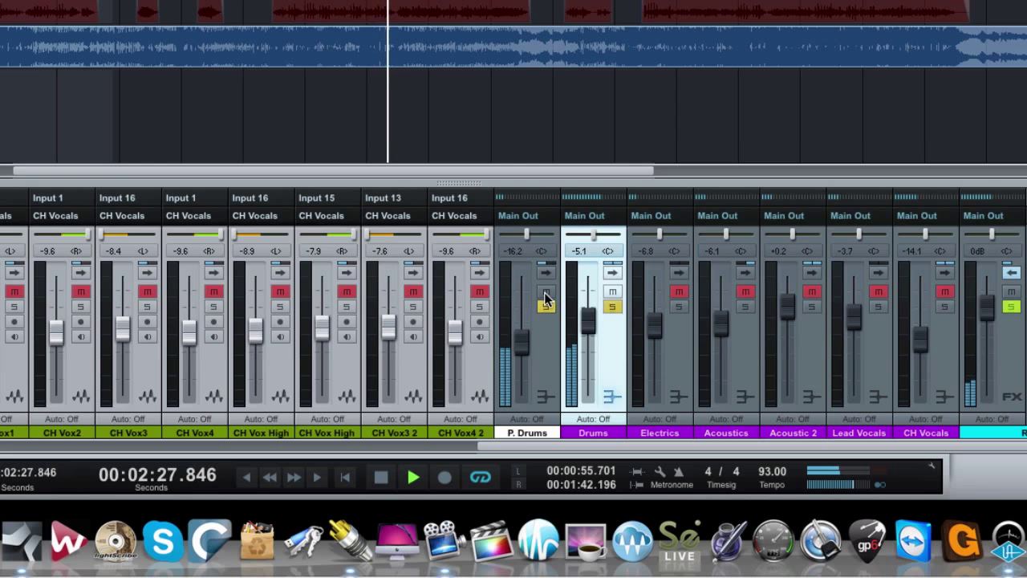
key(space)
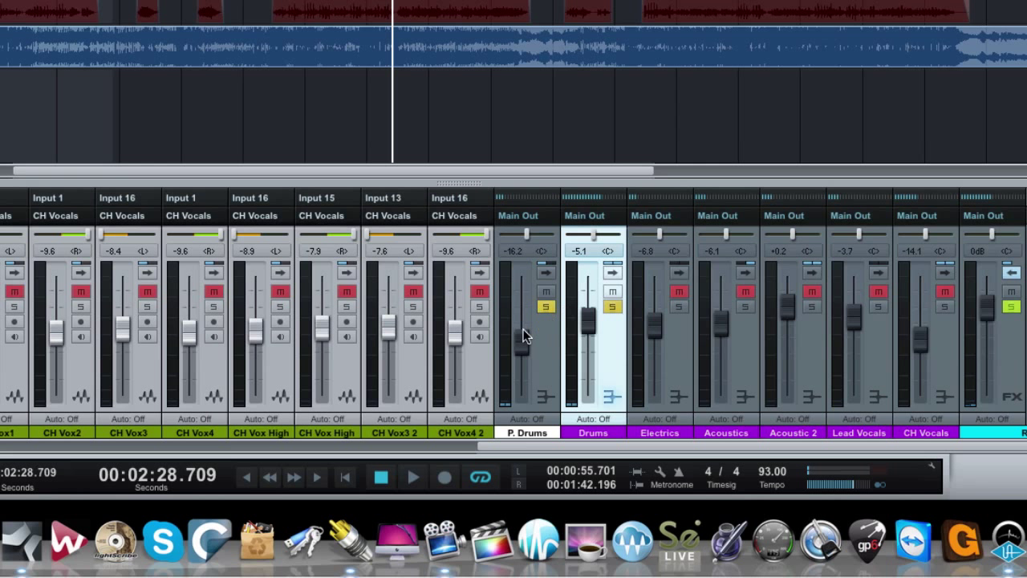
- Resume playback and switch the P. Drums bus between muted and soloed to compare the drums with and without parallel compression
key(space)
click(549, 306)
click(546, 292)
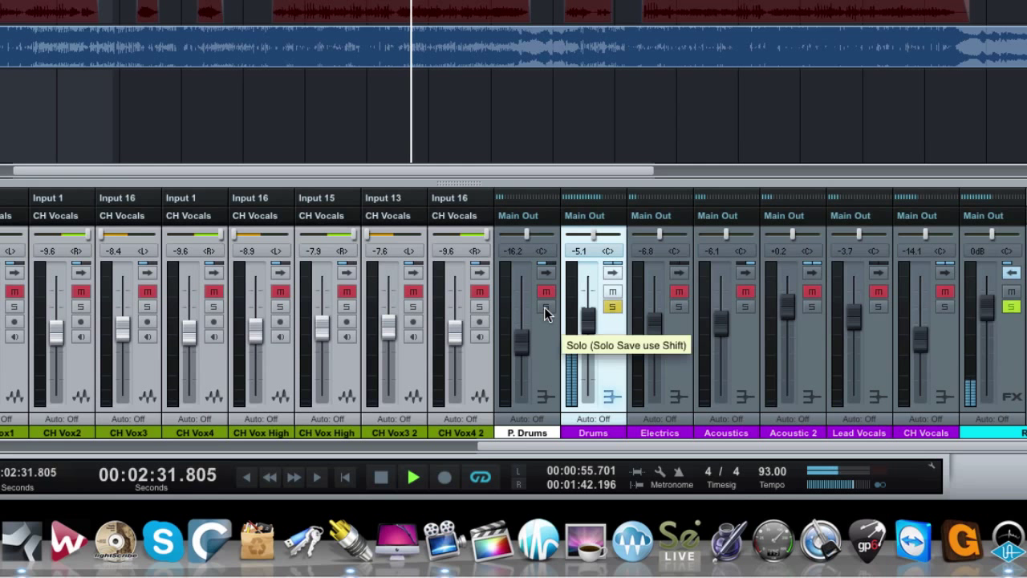
click(545, 308)
click(545, 308)
click(548, 292)
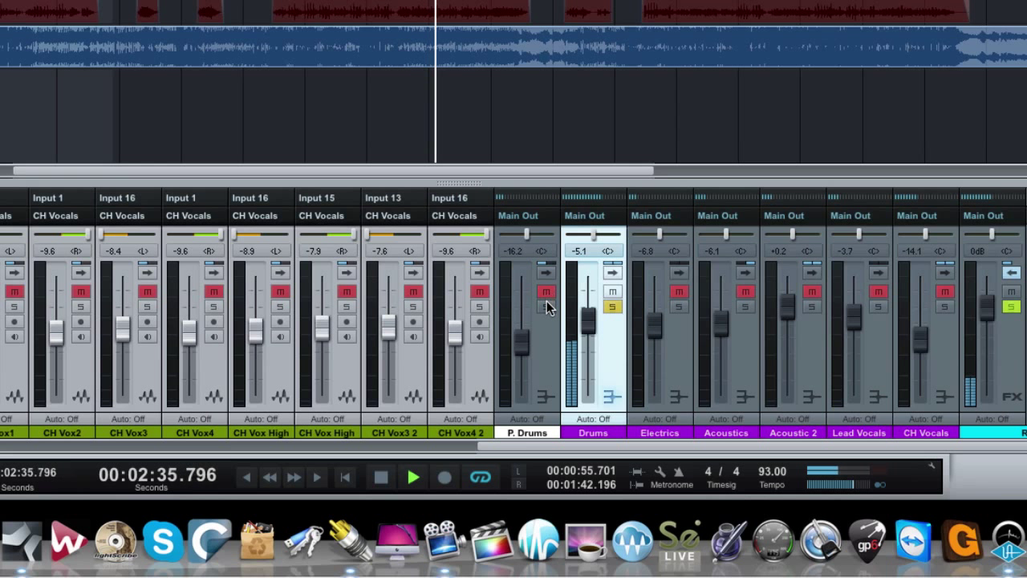
click(546, 305)
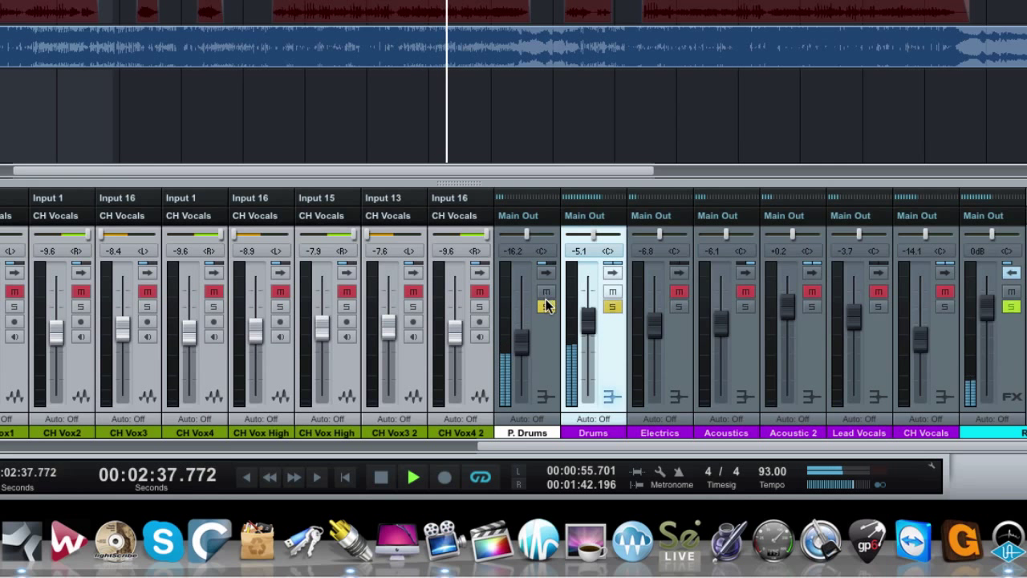
- Lower the P. Drums fader to -21.8 dB, compare it against mute, then set it to -19.0 dB and stop playback
drag(529, 343, 523, 350)
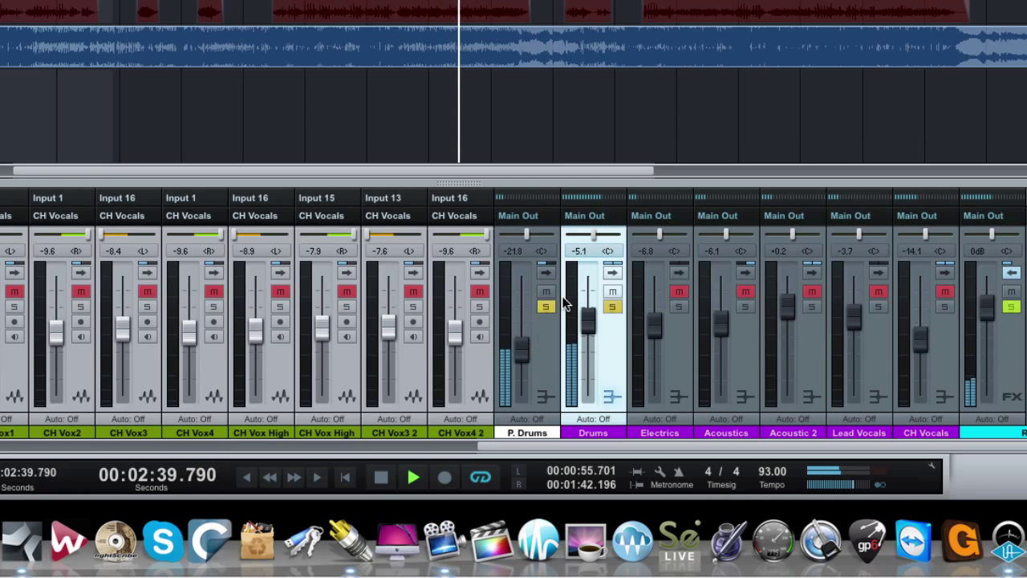
click(549, 293)
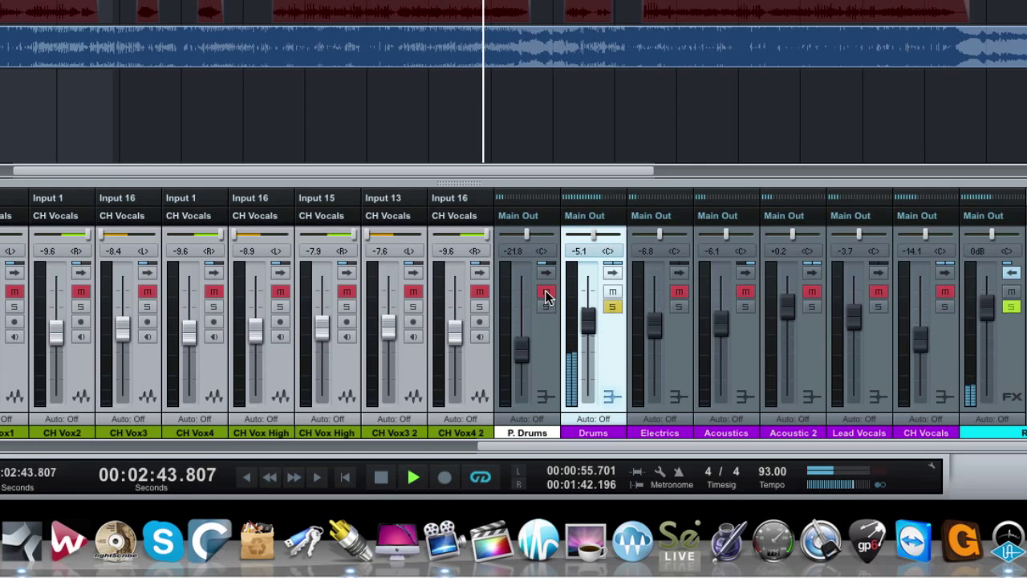
click(545, 292)
scroll(522, 355, up, 2)
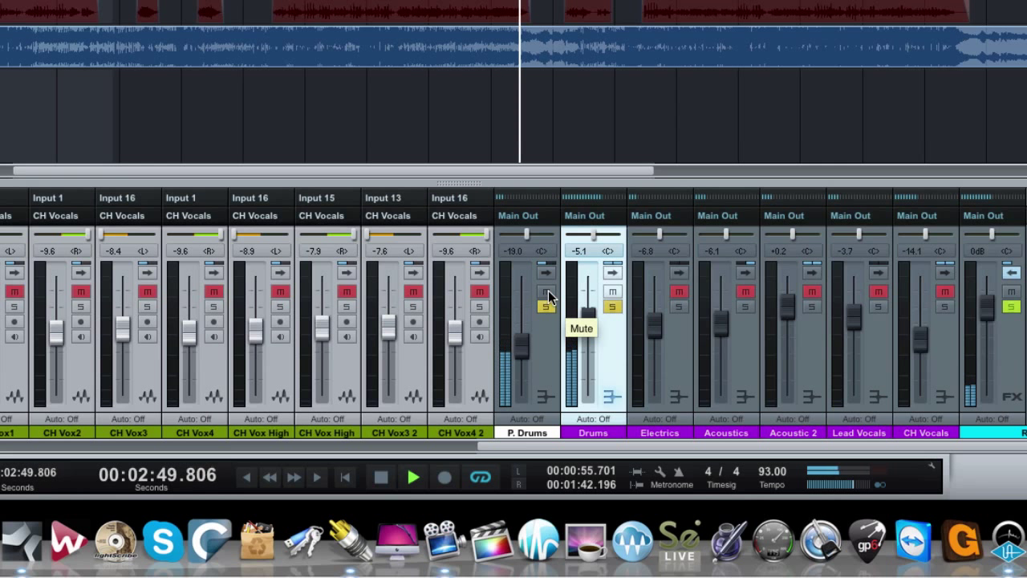
key(space)
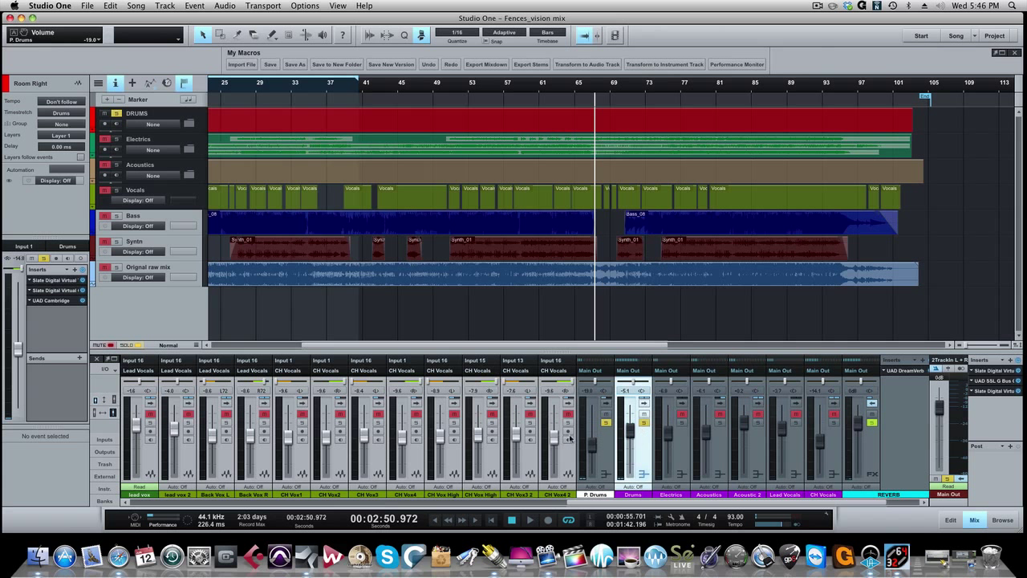
- Place the playhead at about 0:56.013 and extend the loop range's end to 1:54.678
scroll(406, 299, left, 5)
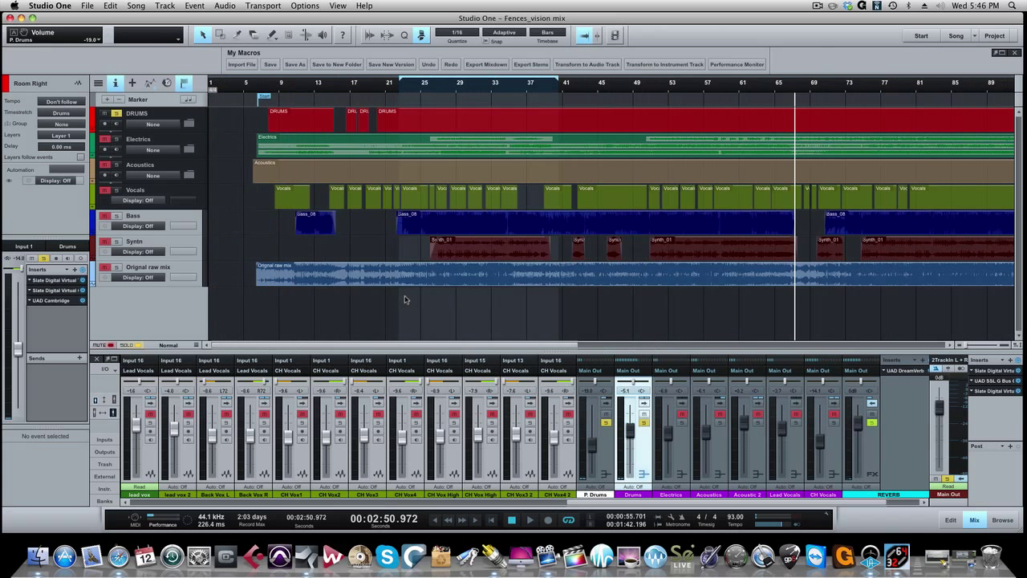
click(401, 86)
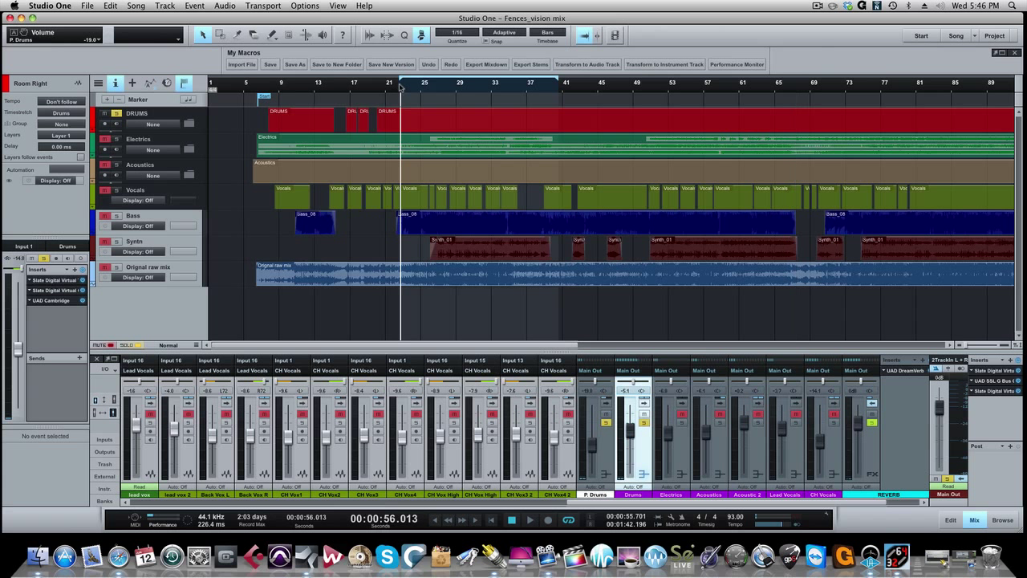
drag(564, 82, 600, 82)
mouse_move(620, 458)
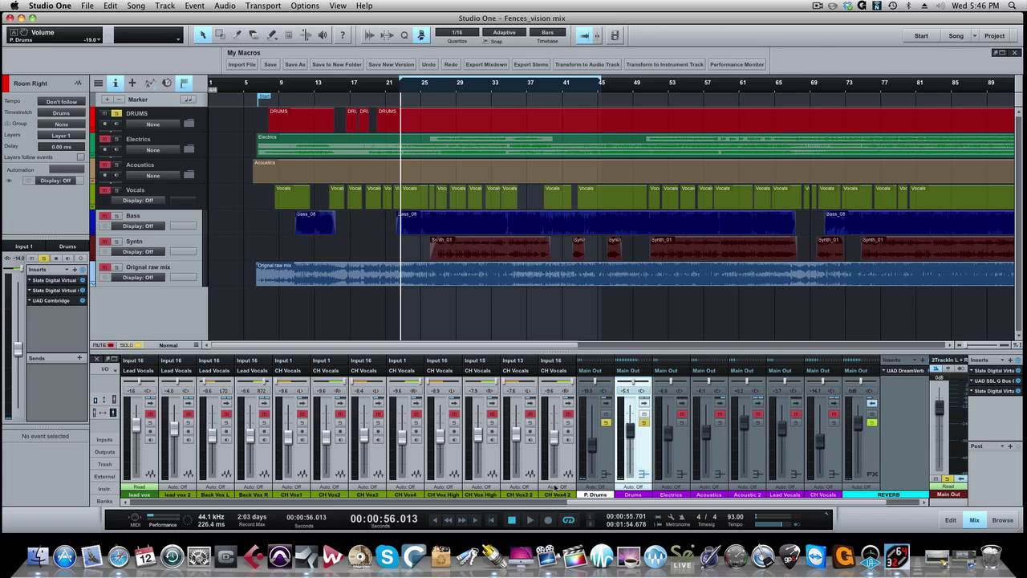
- Play the drums from the loop start, mute and re-solo the P. Drums bus to compare, and stop playback
mouse_move(508, 464)
click(603, 445)
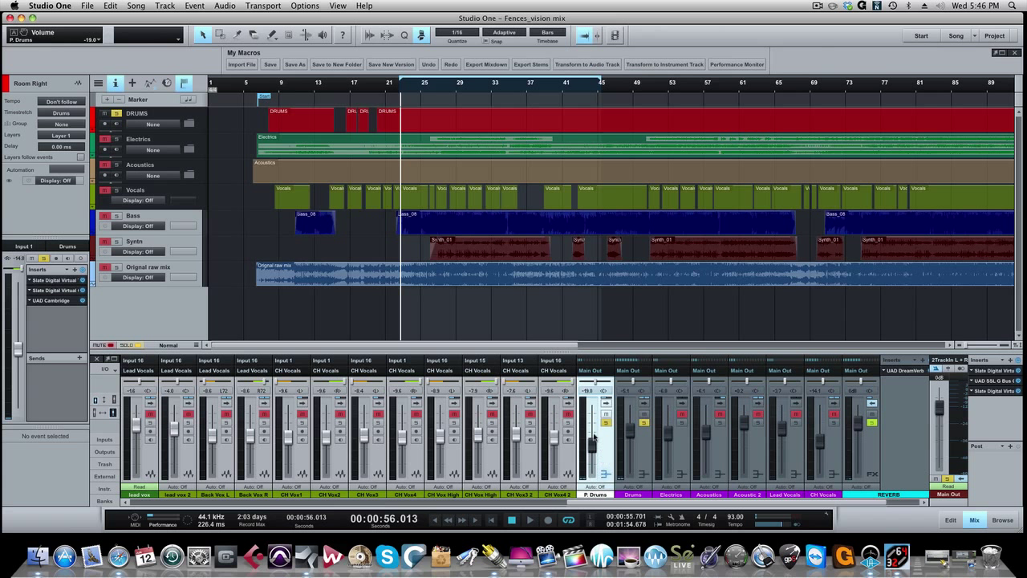
key(space)
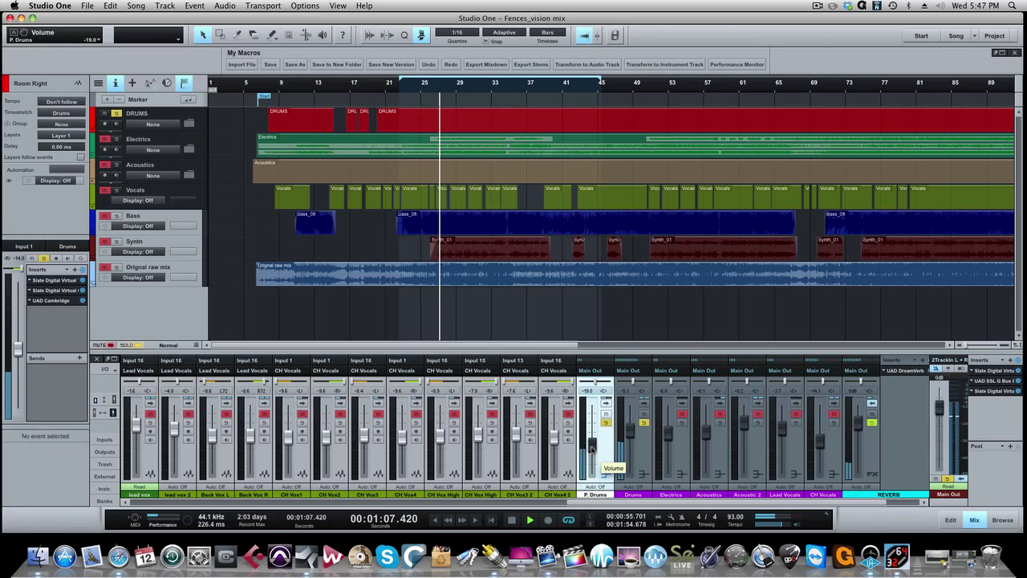
click(606, 414)
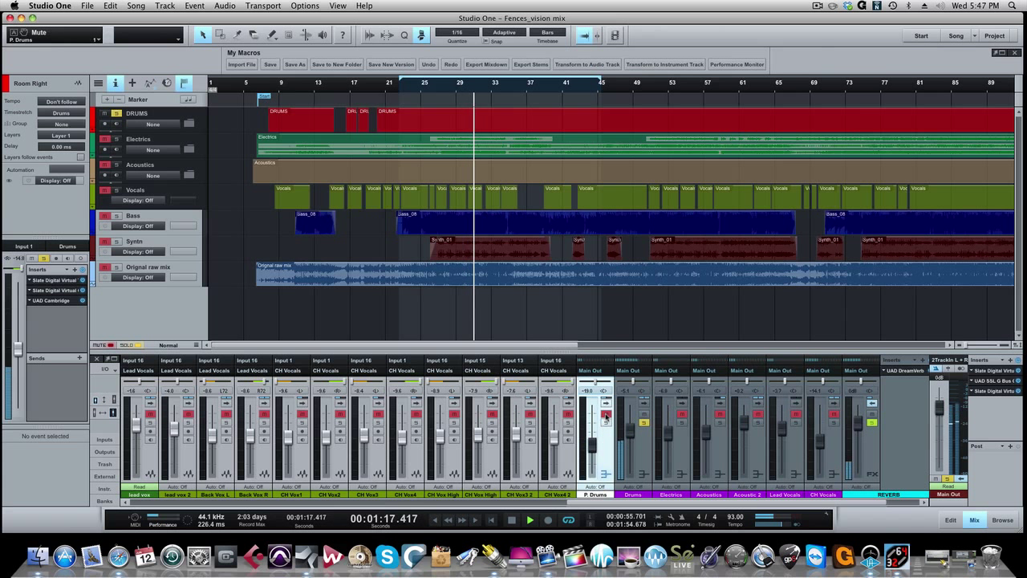
click(606, 415)
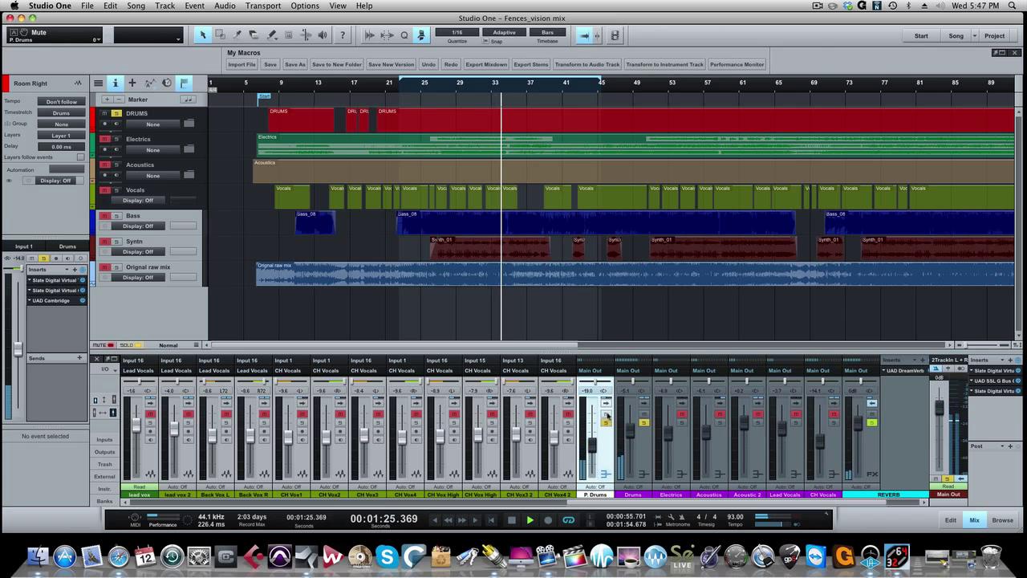
key(space)
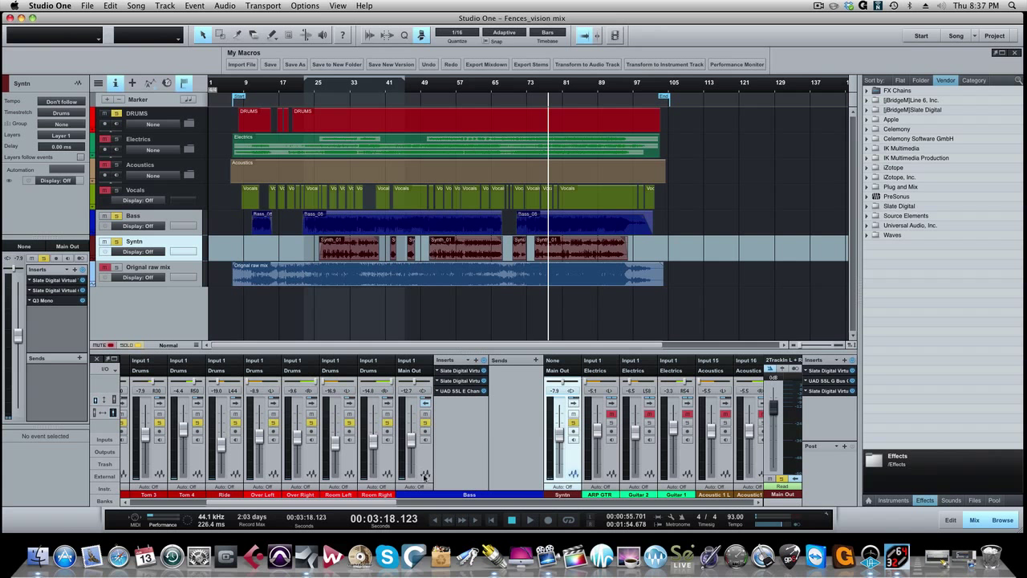
- View the Bass channel's inserts in turn: Virtual Tape Machines, Virtual Channel and UAD SSL E Channel Strip
click(425, 462)
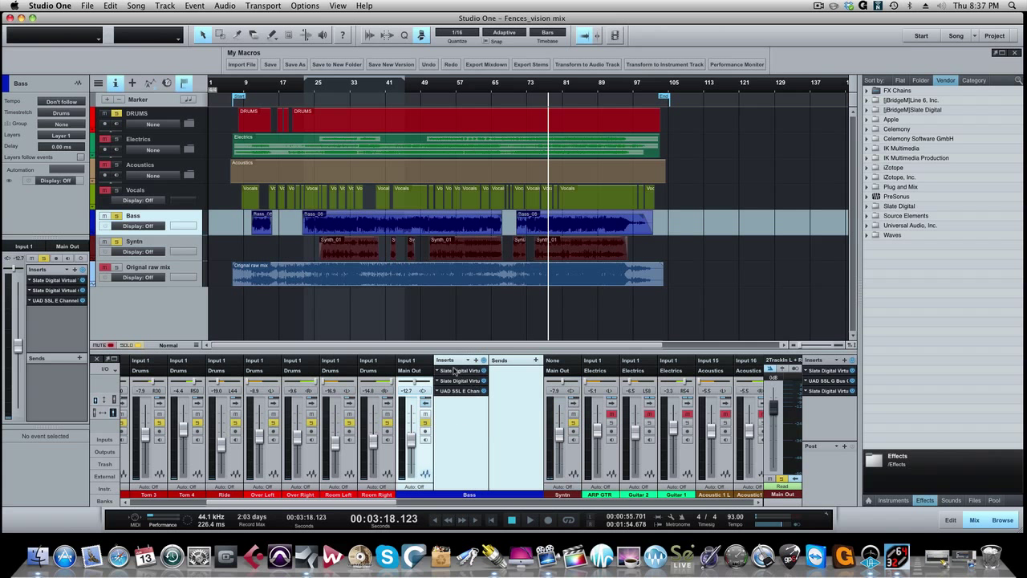
click(468, 371)
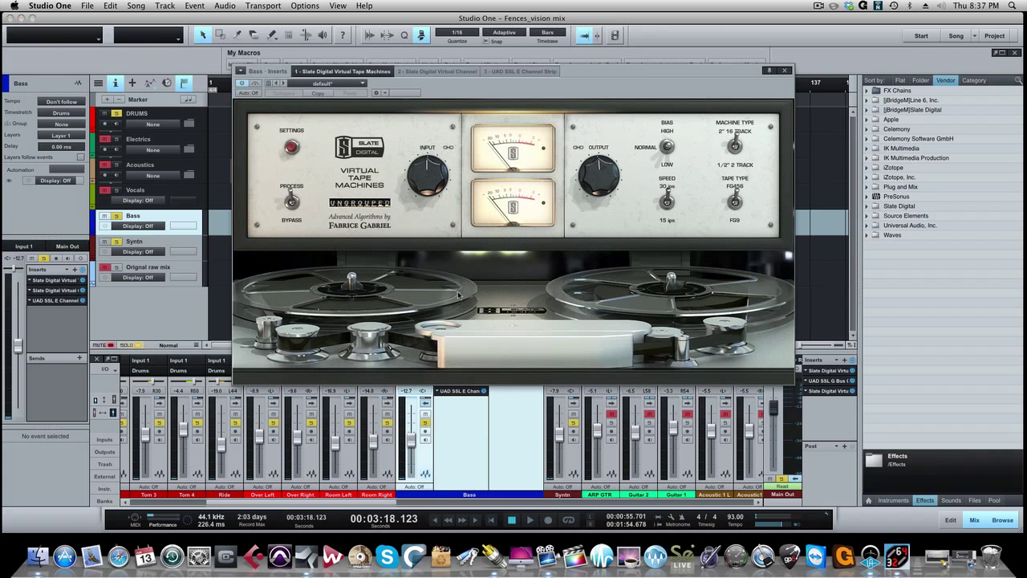
click(433, 72)
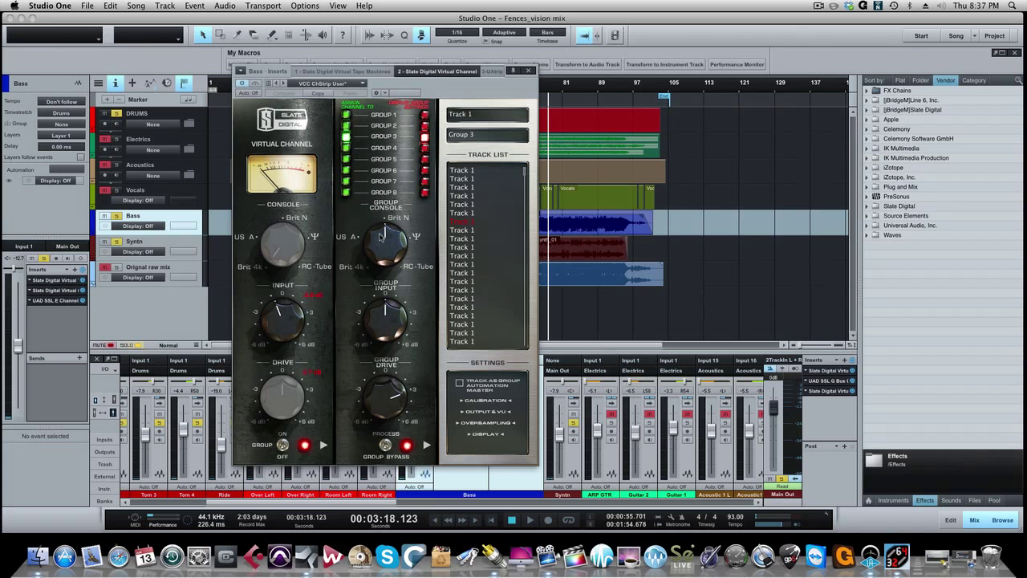
click(487, 72)
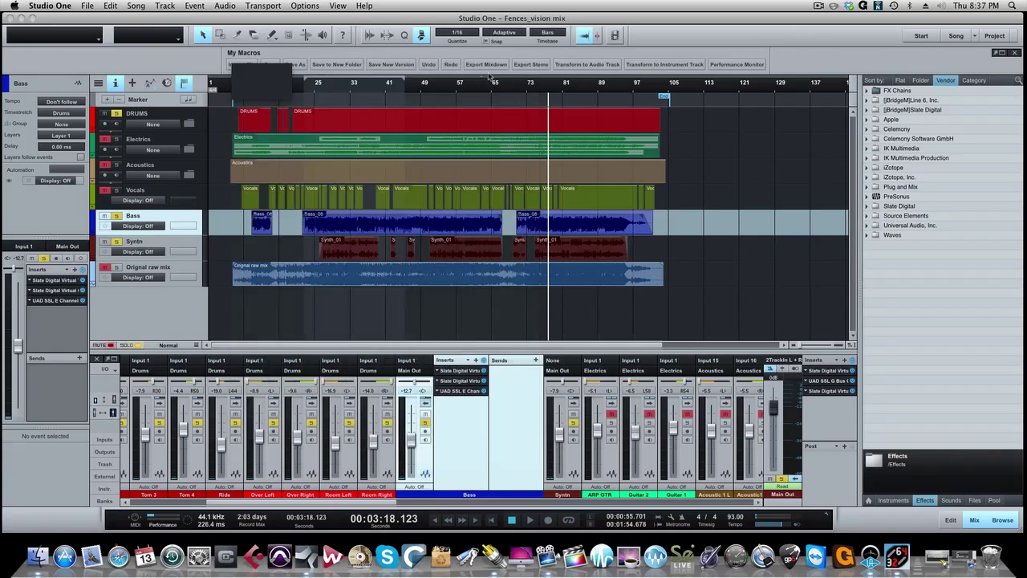
drag(452, 95, 814, 73)
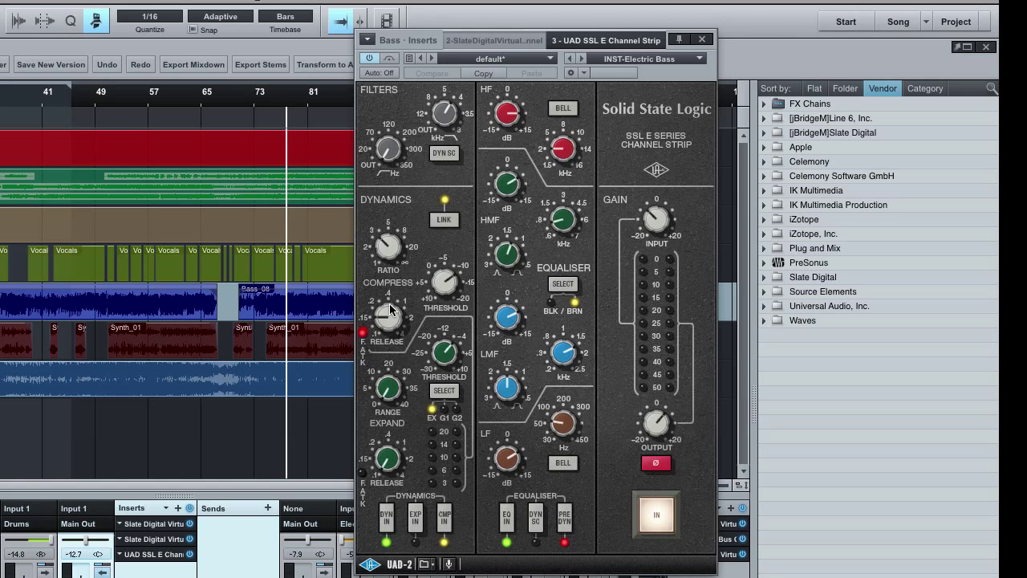
- Examine the compressor and equaliser settings on the Bass channel's SSL E Channel Strip
click(362, 334)
drag(671, 76, 596, 68)
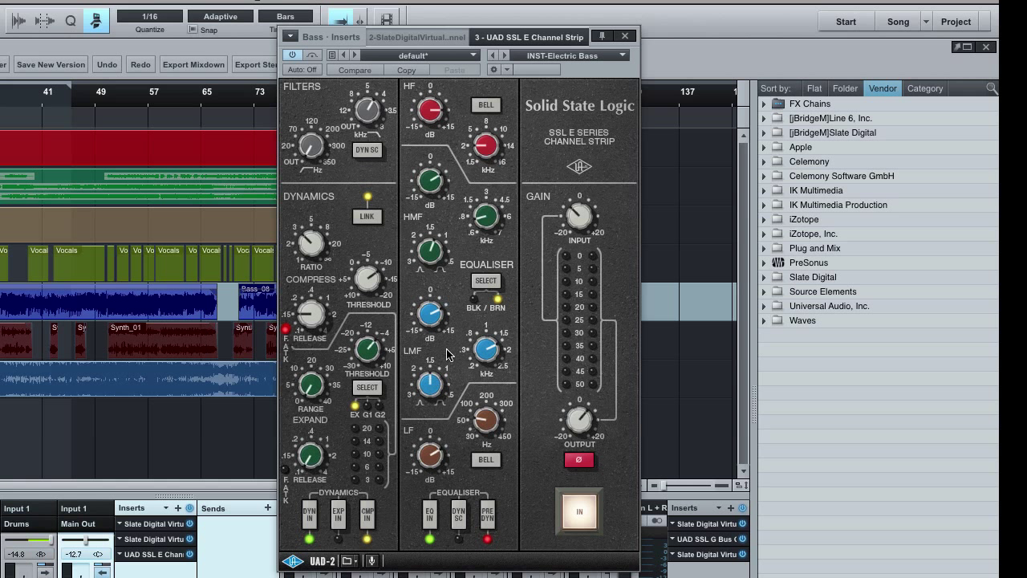
drag(475, 353, 512, 342)
- Switch the SSL E Channel Strip in and out repeatedly to compare the bass with and without its processing
click(578, 511)
click(576, 512)
click(574, 513)
click(574, 514)
click(573, 516)
click(572, 515)
click(573, 516)
click(572, 515)
- Check the bass once more with the SSL E Channel Strip bypassed and active, leave it switched in, and close its window and the Bass inserts
drag(573, 204, 562, 233)
click(312, 56)
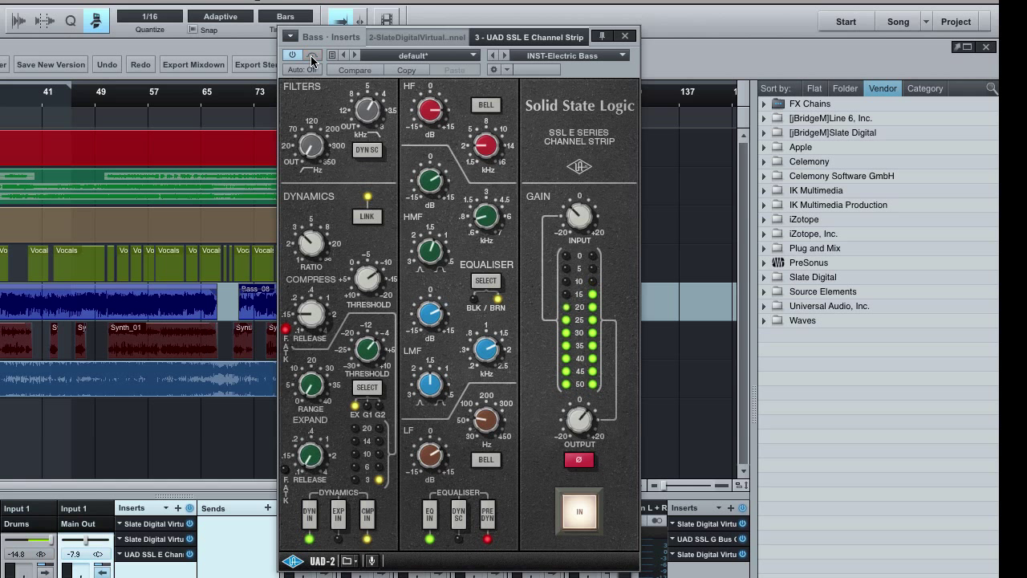
click(578, 515)
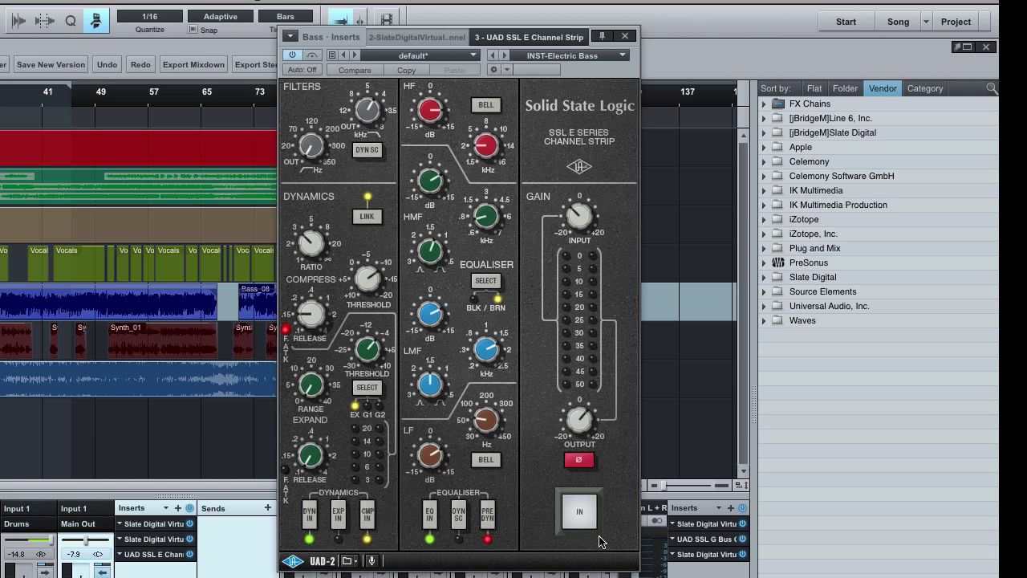
click(582, 517)
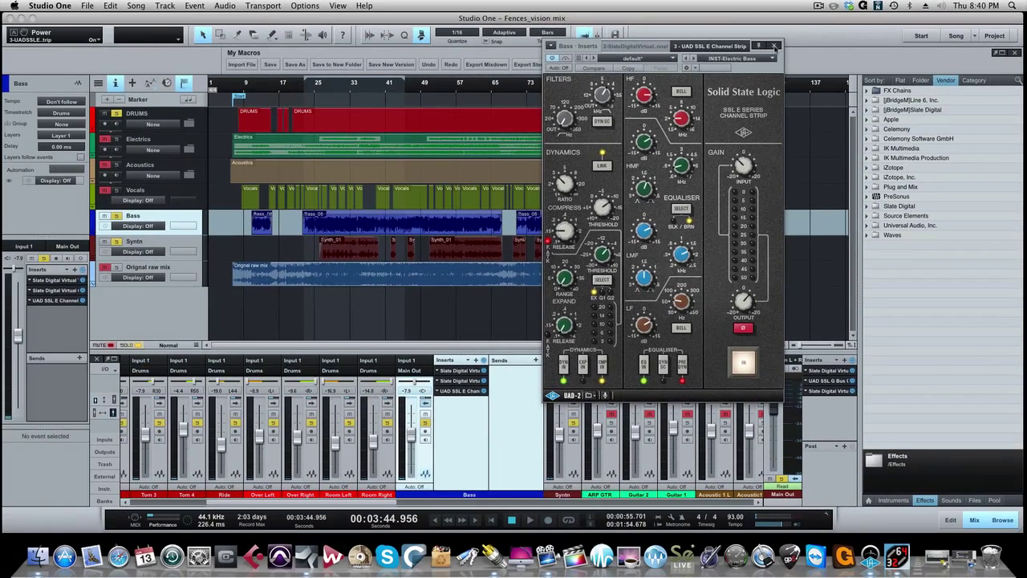
click(775, 46)
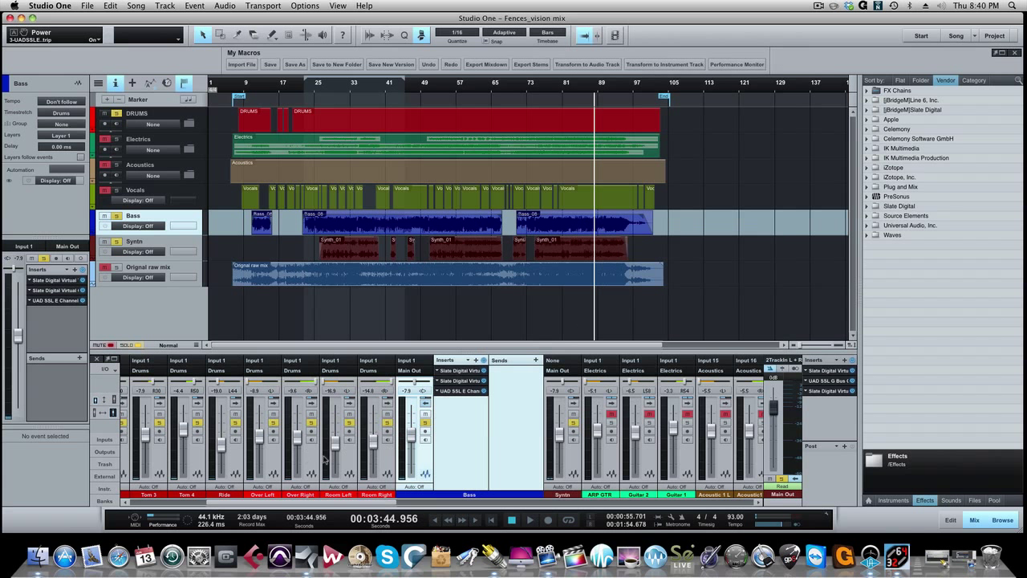
click(425, 403)
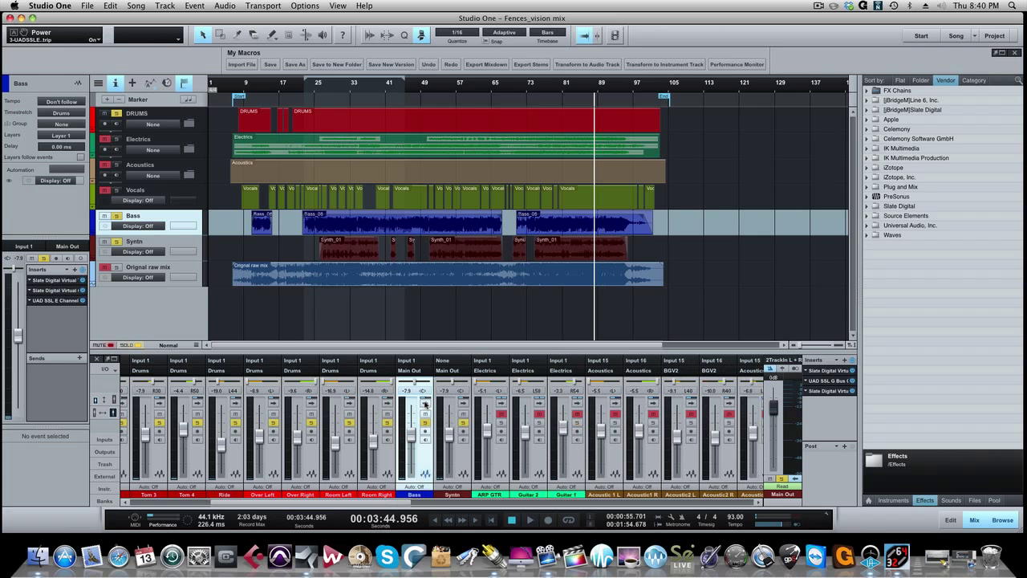
- Expand the Syntn channel's inserts and open its Q3 Mono equalizer to examine the EQ curve
click(460, 460)
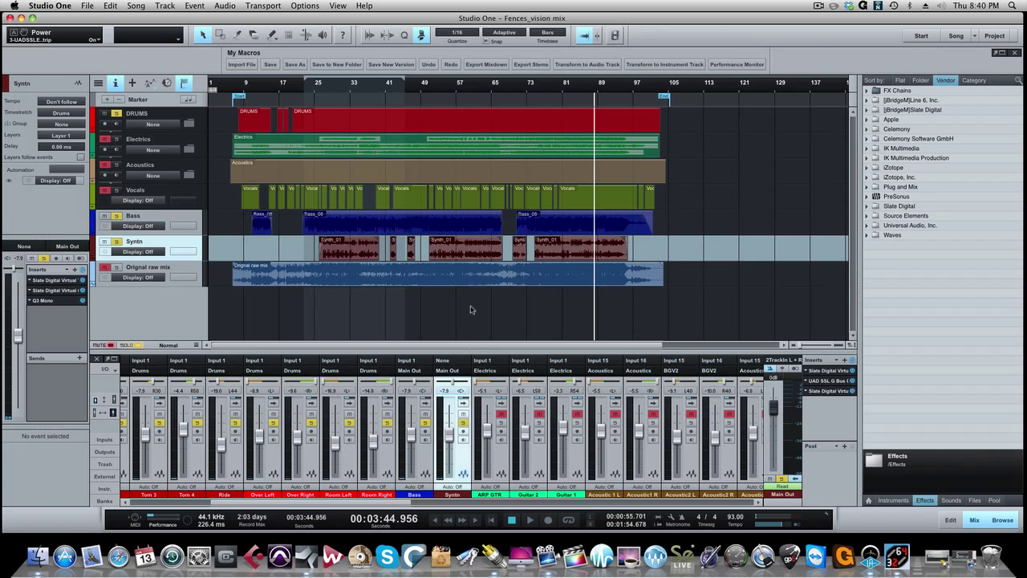
click(463, 405)
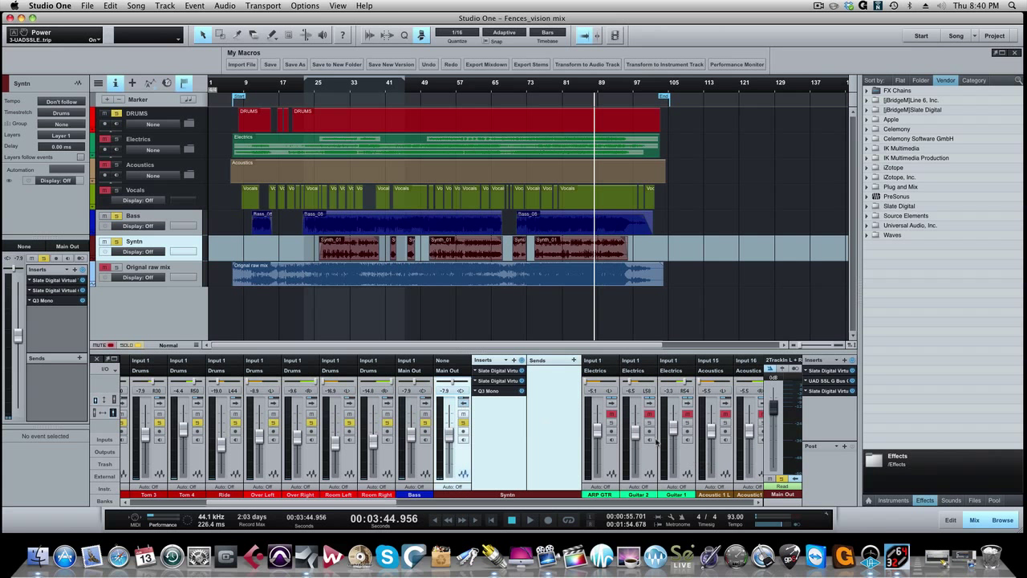
click(490, 391)
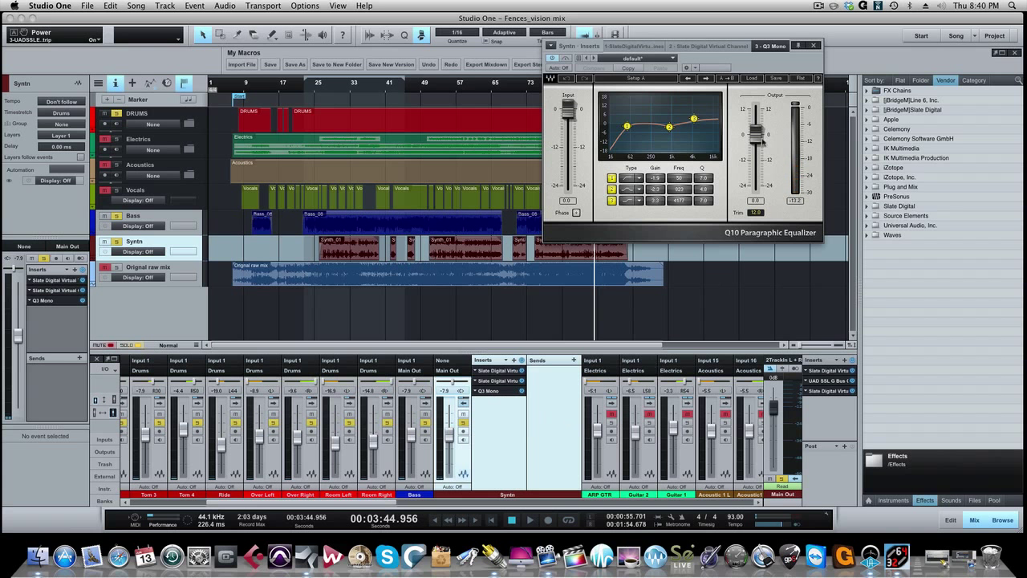
drag(750, 68, 786, 146)
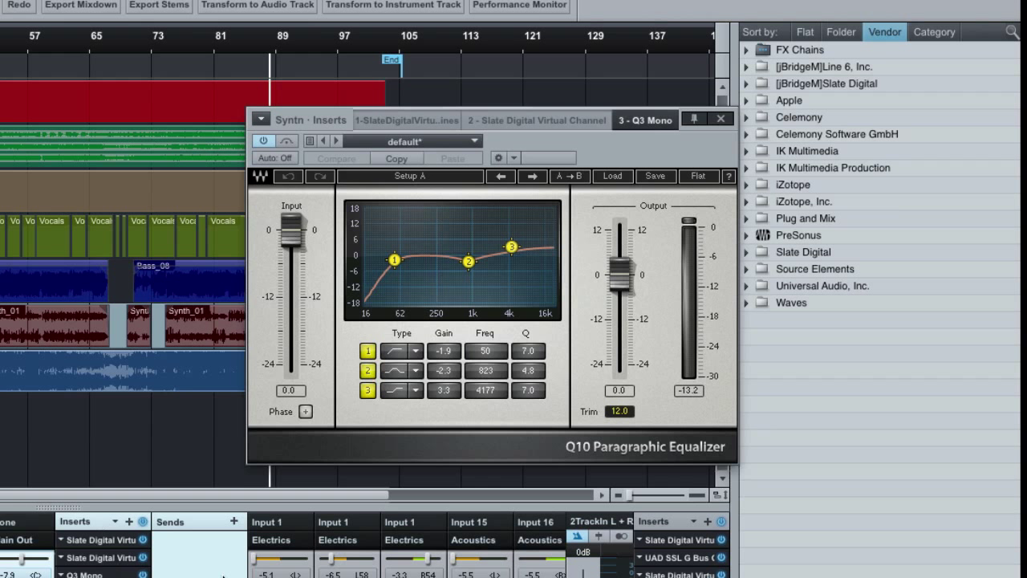
- Bypass the Syntn channel's Q3 Mono equalizer and start playback from about bar 80
click(287, 142)
click(213, 44)
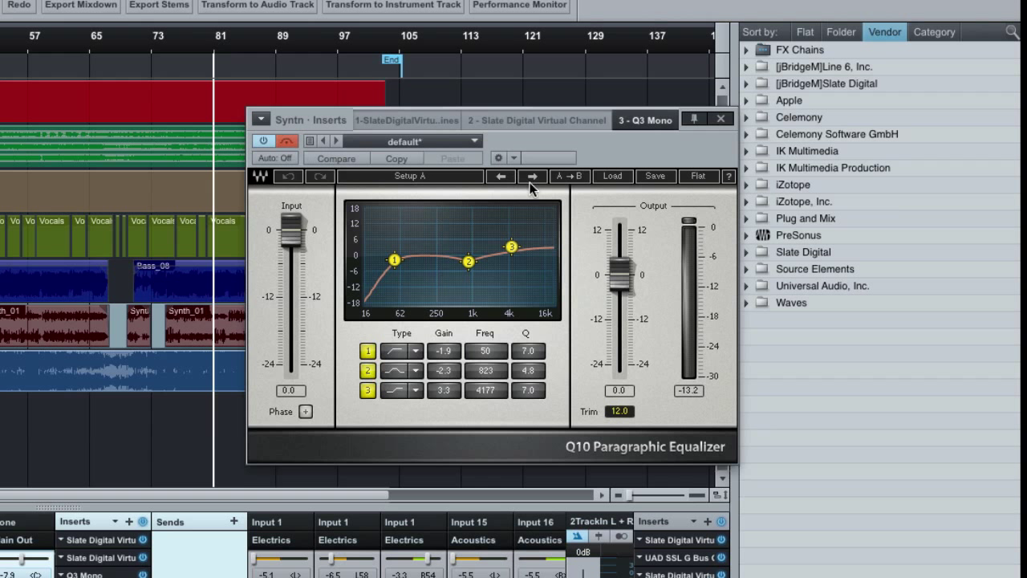
key(space)
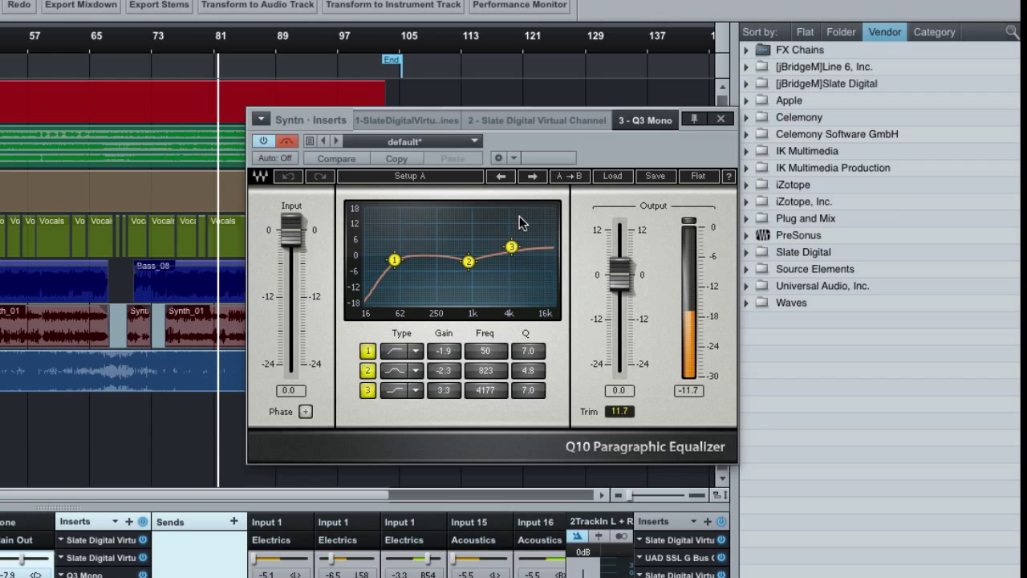
- Compare the synth with the Q3 Mono active and bypassed, leave it active, stop playback and close the equalizer
click(289, 143)
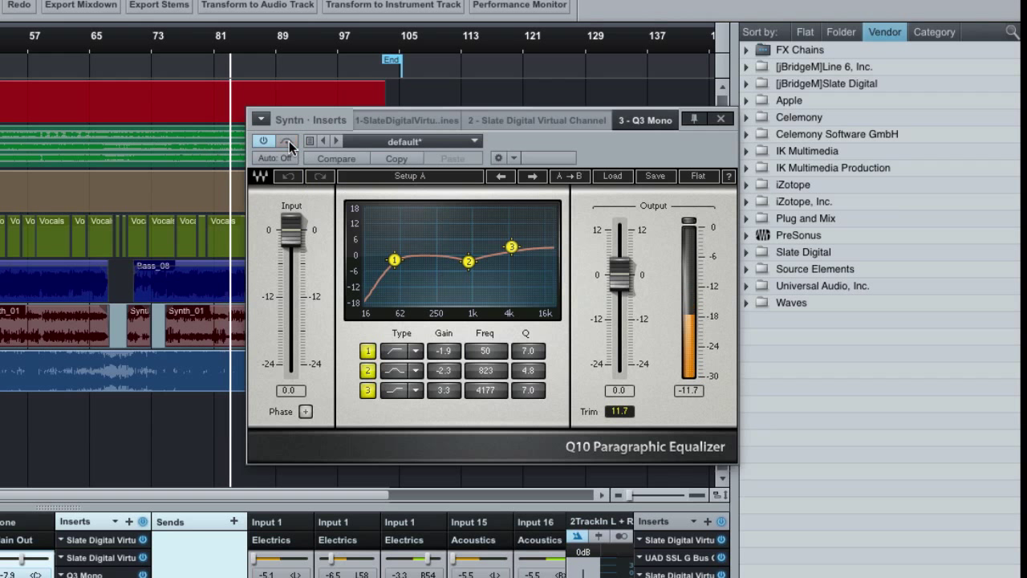
drag(603, 151, 556, 272)
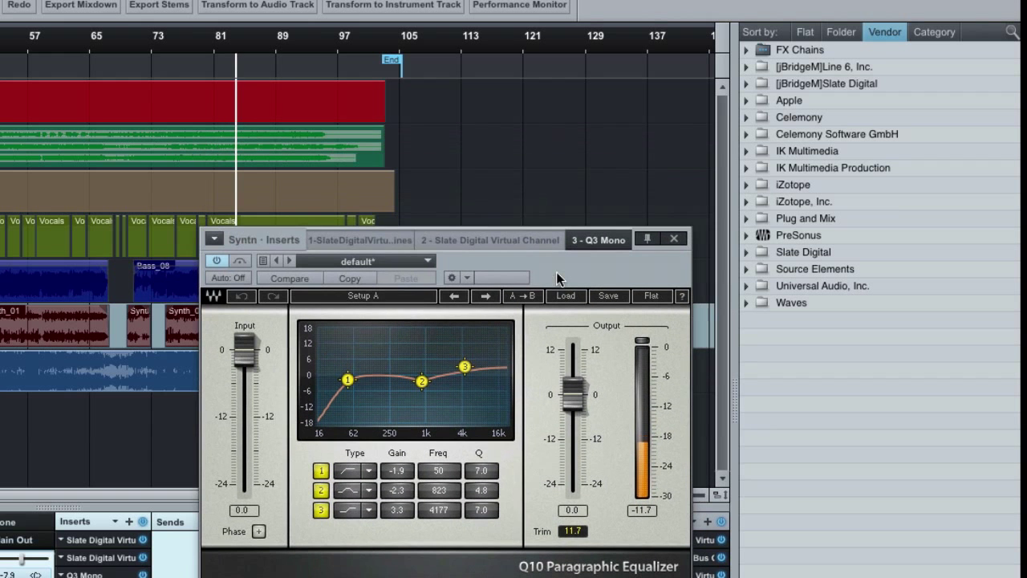
click(240, 262)
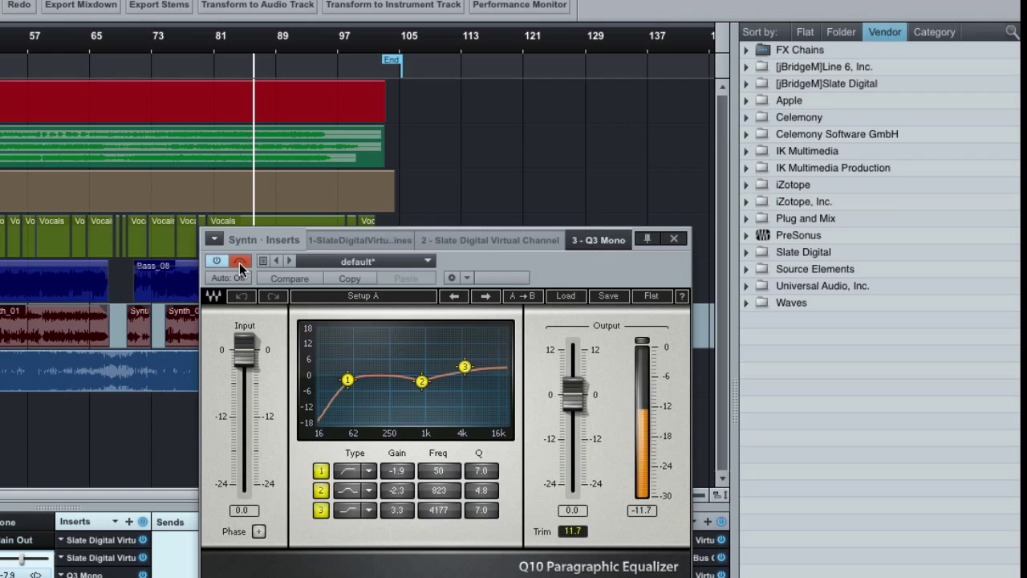
click(239, 264)
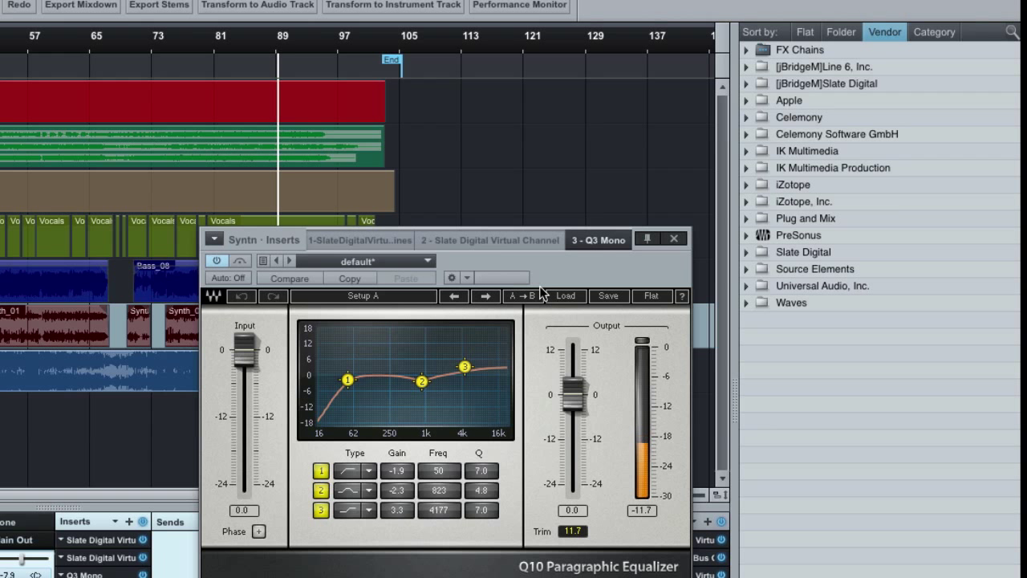
key(space)
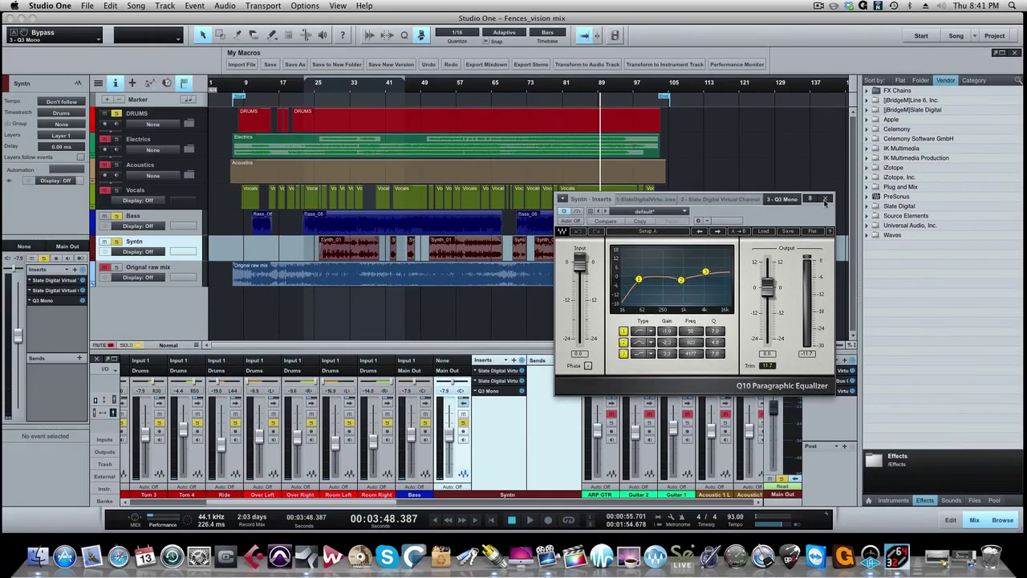
click(673, 238)
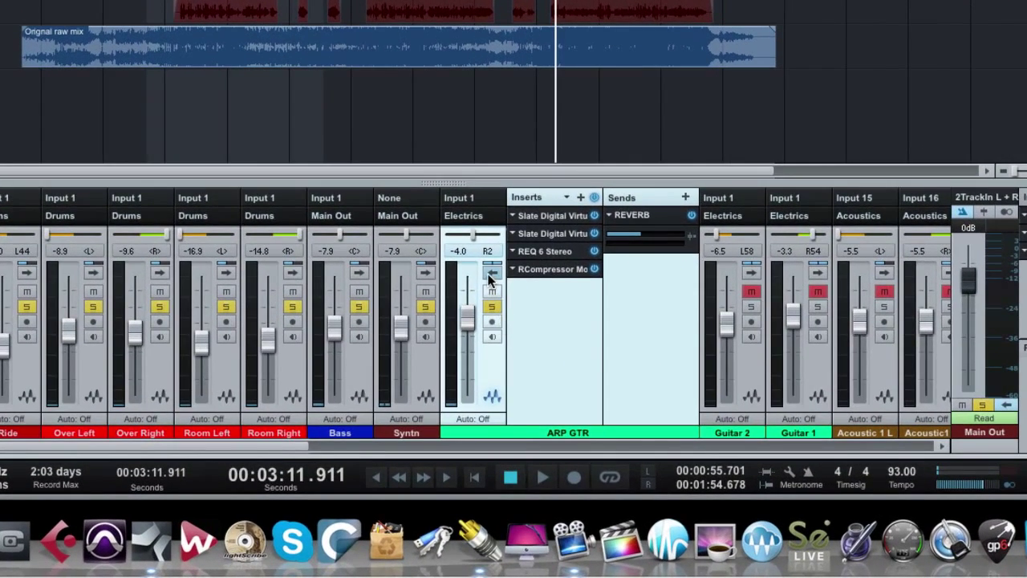
- Expand the ARP GTR channel's inserts and open its REQ 6 Stereo equalizer to examine the EQ curve
click(490, 275)
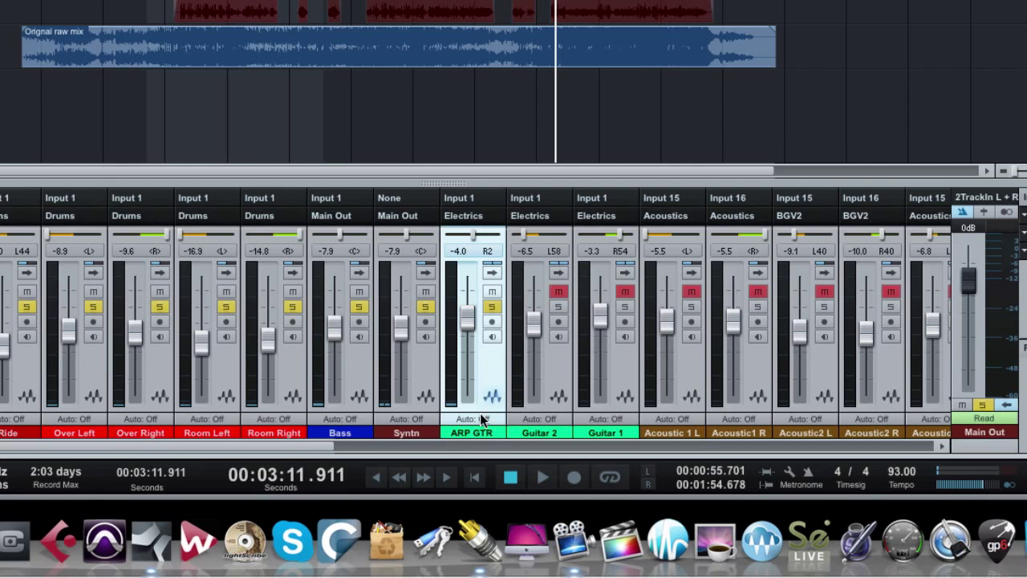
click(491, 275)
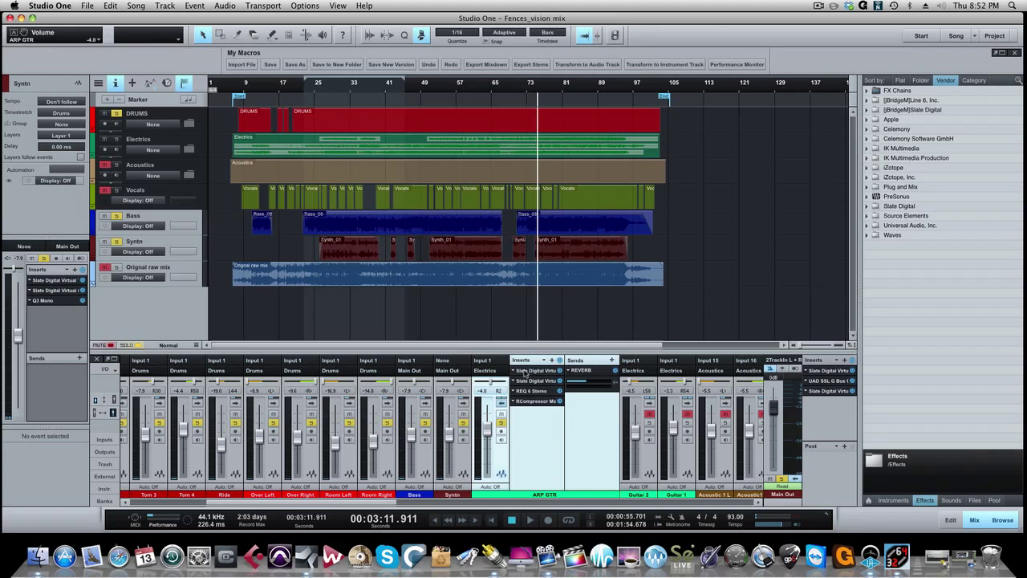
double_click(525, 370)
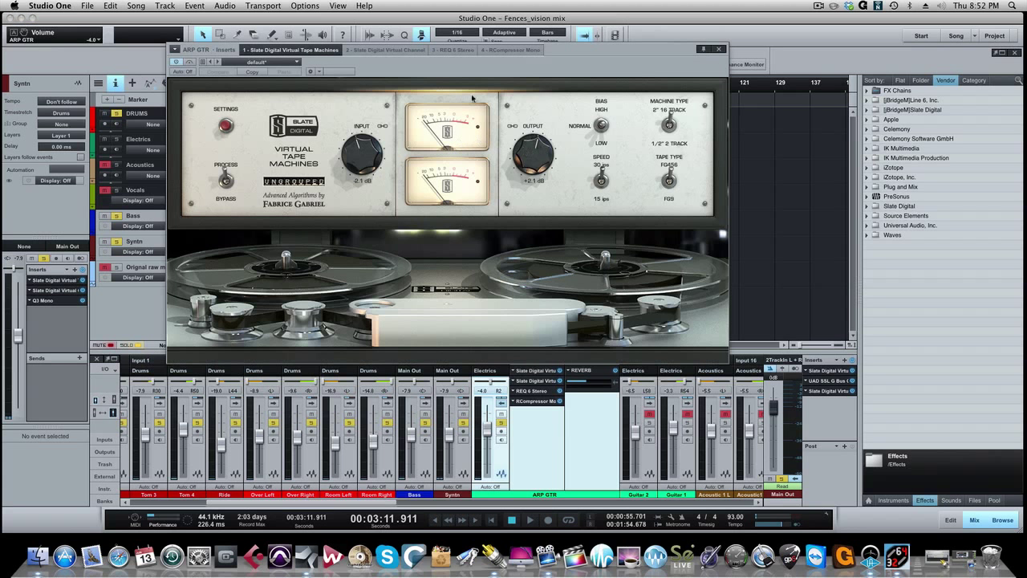
click(377, 50)
click(433, 49)
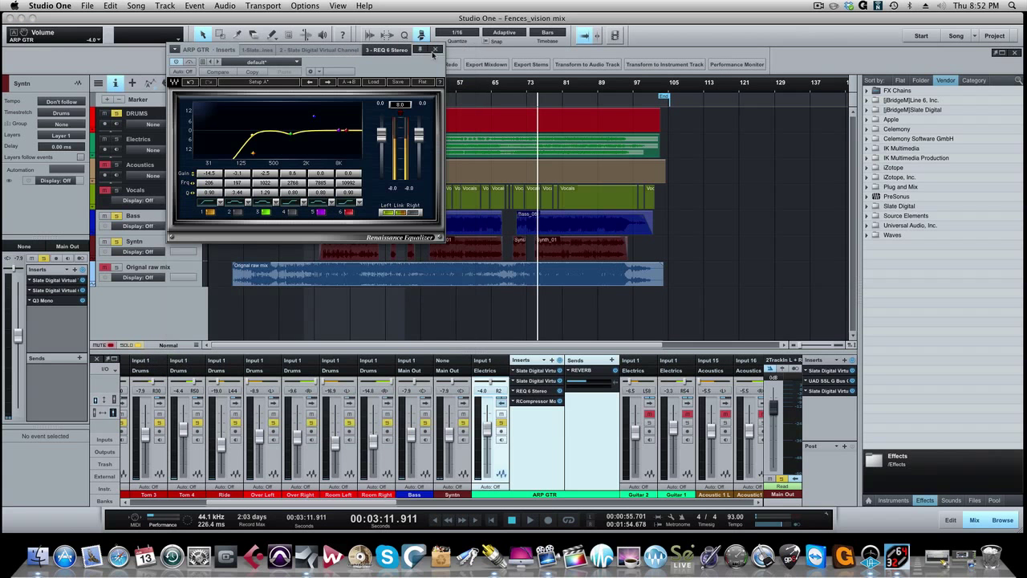
drag(337, 49, 602, 111)
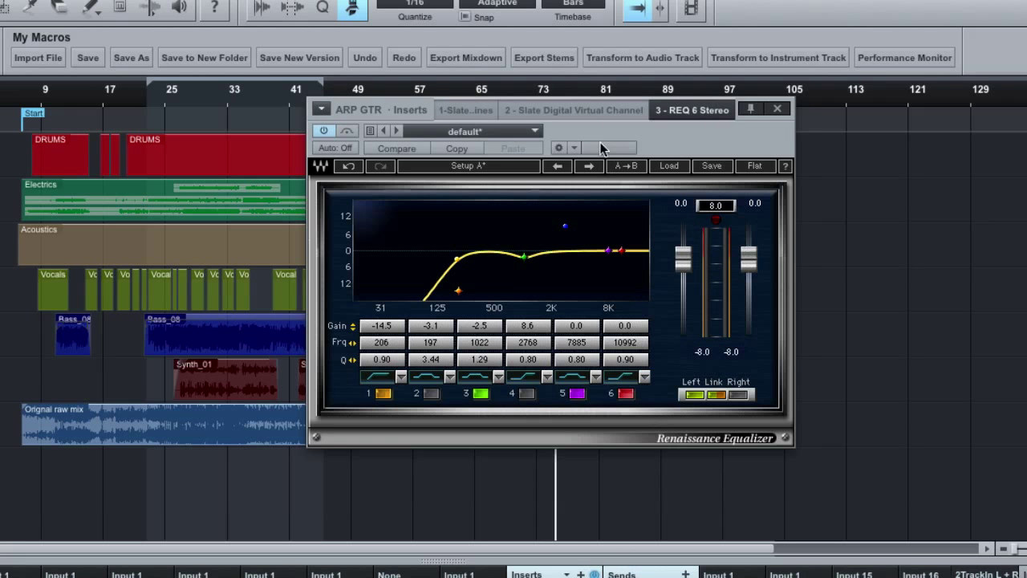
drag(677, 136, 185, 176)
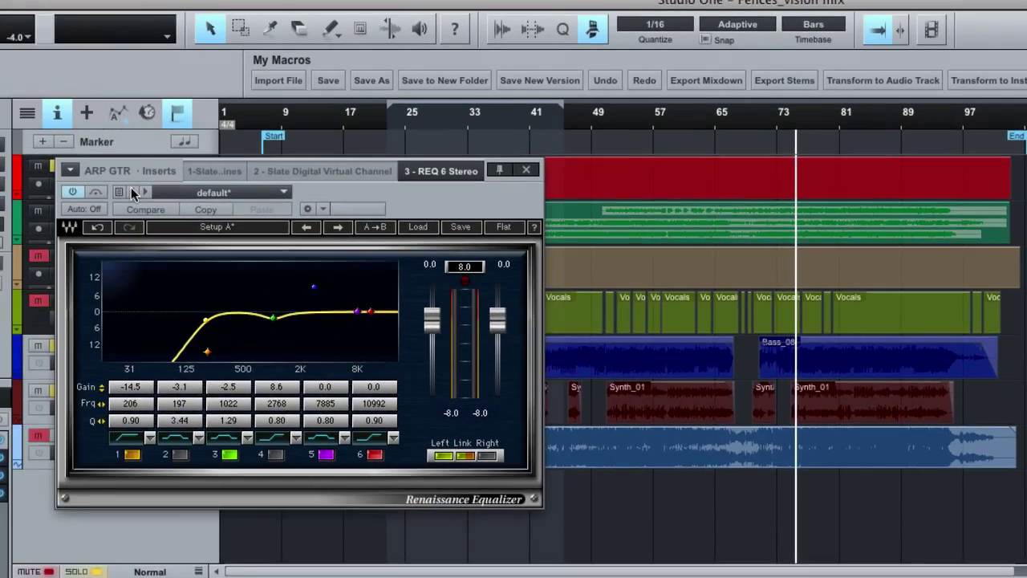
drag(398, 194, 460, 187)
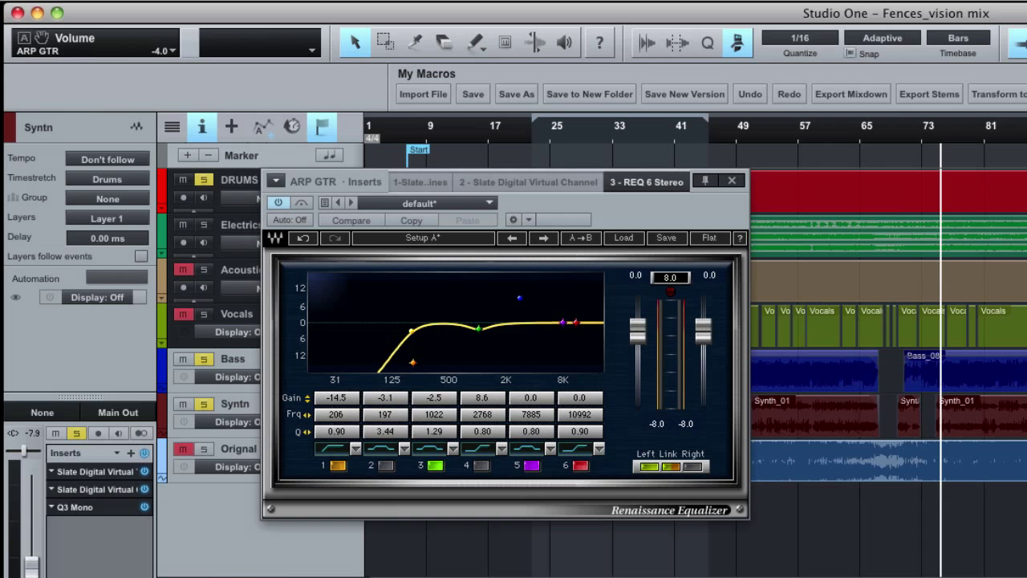
drag(715, 219, 800, 266)
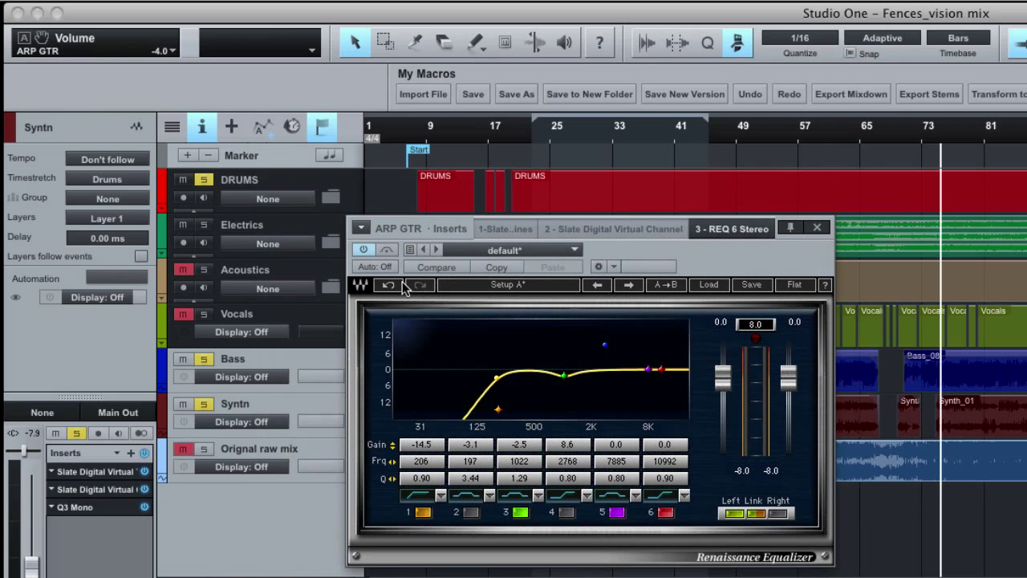
- Compare the ARP GTR guitar with the REQ 6 Stereo bypassed and active, leave it active, and stop playback
click(386, 251)
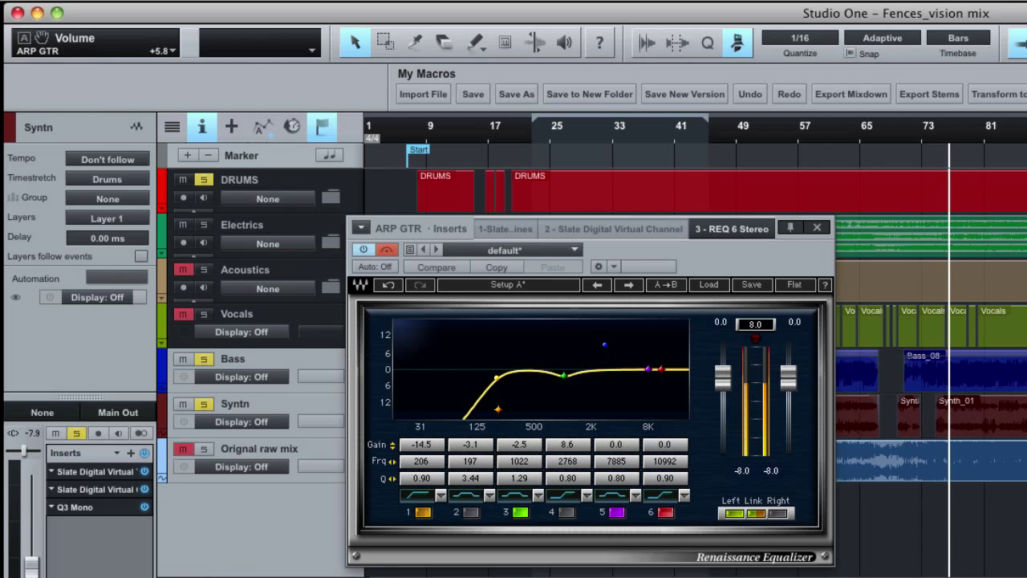
click(389, 253)
drag(425, 229, 530, 228)
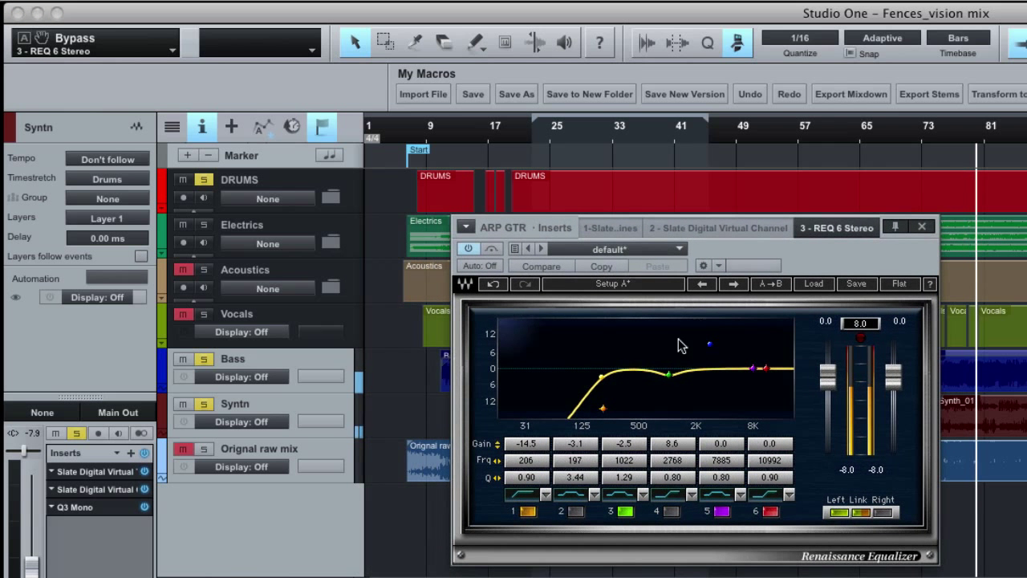
click(492, 250)
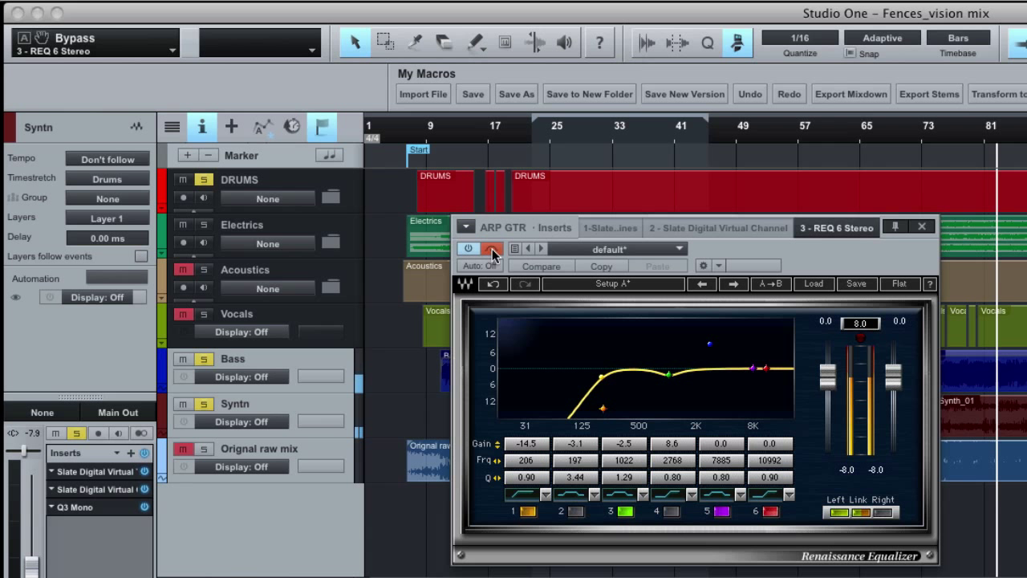
click(492, 250)
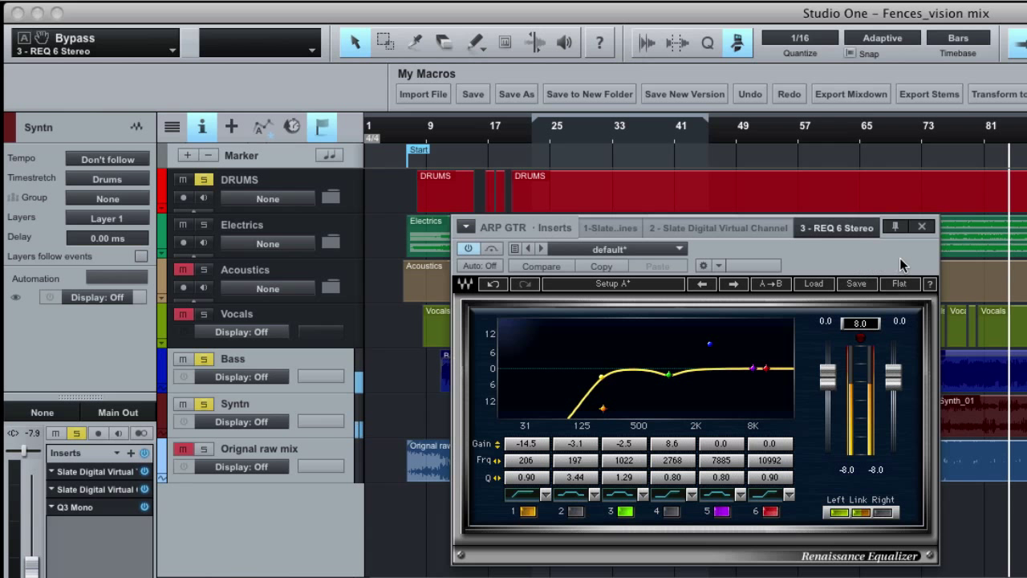
key(space)
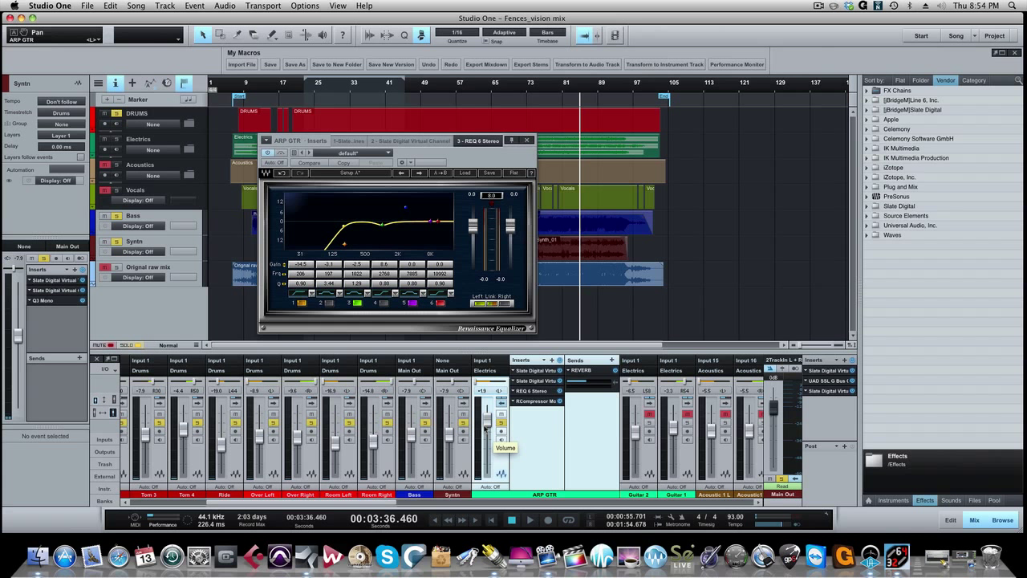
- Set the ARP GTR channel's volume to -2.3 dB during playback and stop playback
key(space)
drag(485, 436, 486, 432)
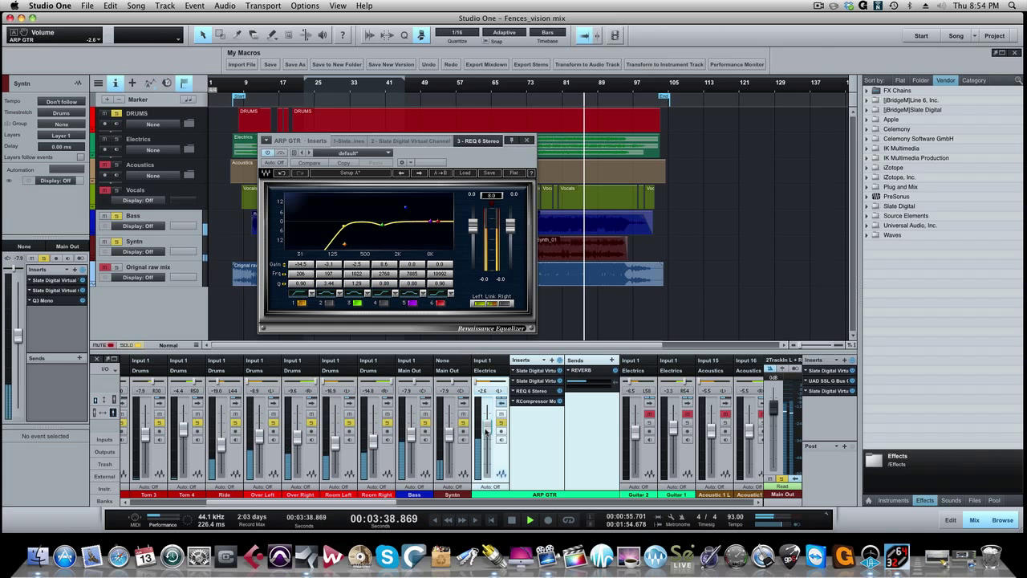
drag(486, 432, 486, 429)
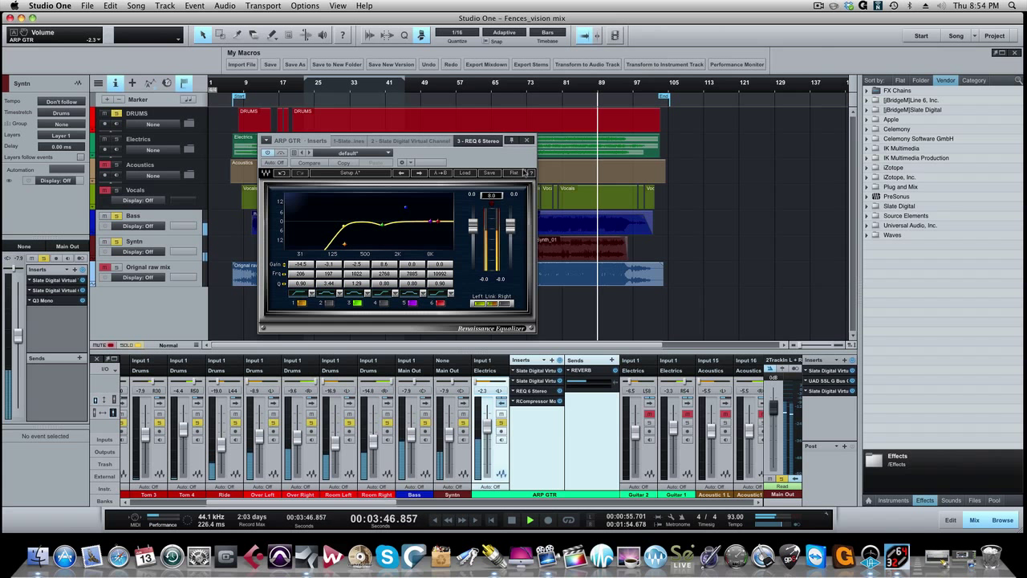
key(space)
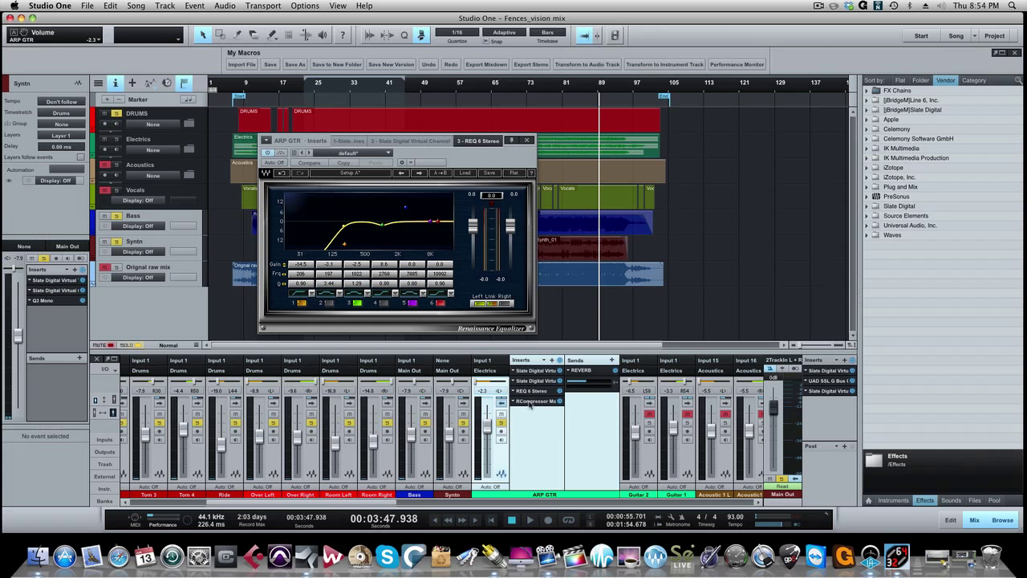
- Open the ARP GTR channel's RCompressor Mono to examine its threshold, ratio, attack, release and gain settings
click(529, 401)
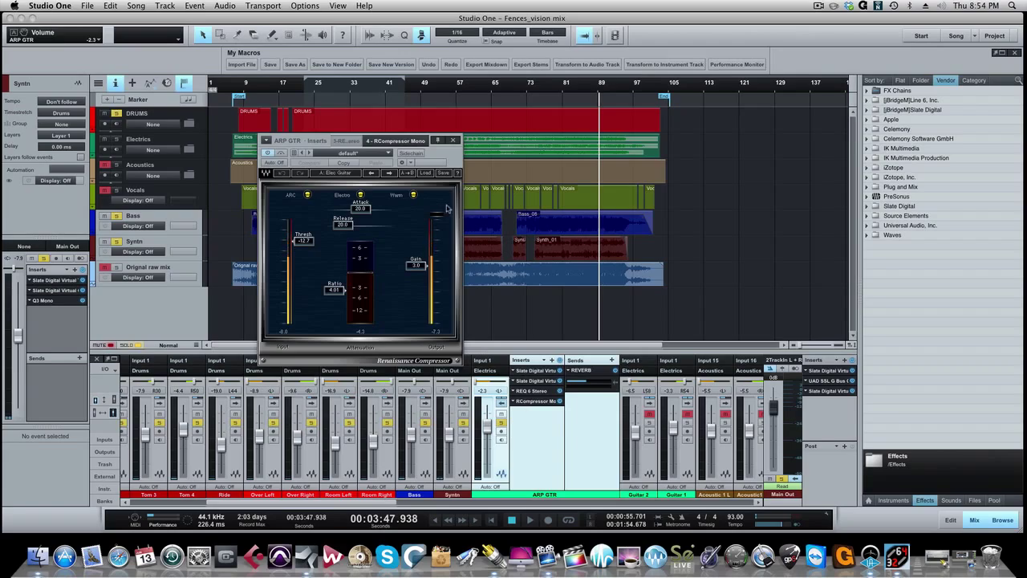
drag(451, 159, 518, 122)
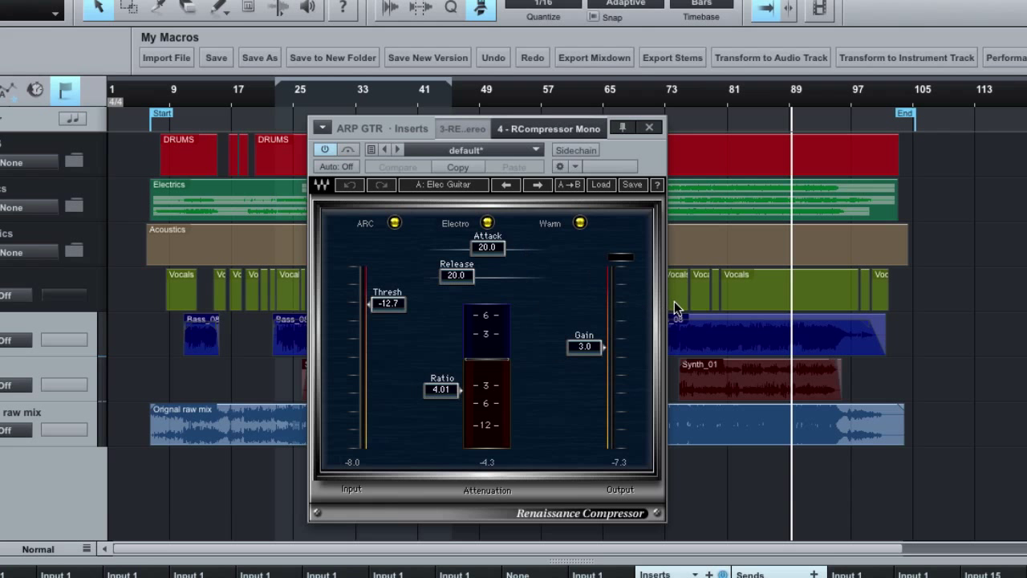
drag(645, 147, 679, 148)
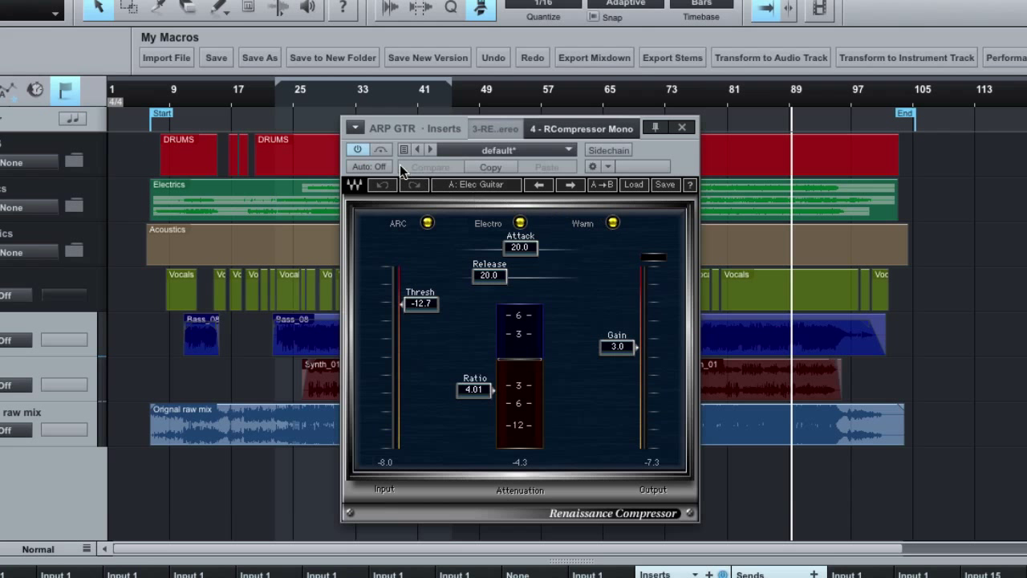
- Compare the guitar with the RCompressor Mono bypassed and active, replaying from about bar 78, and leave the compressor active
click(380, 150)
key(space)
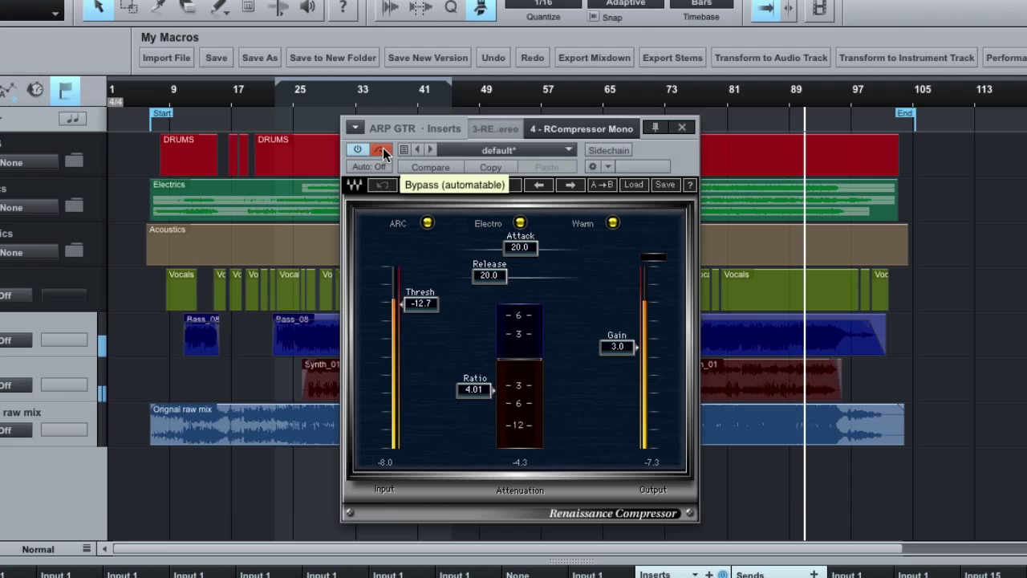
click(382, 150)
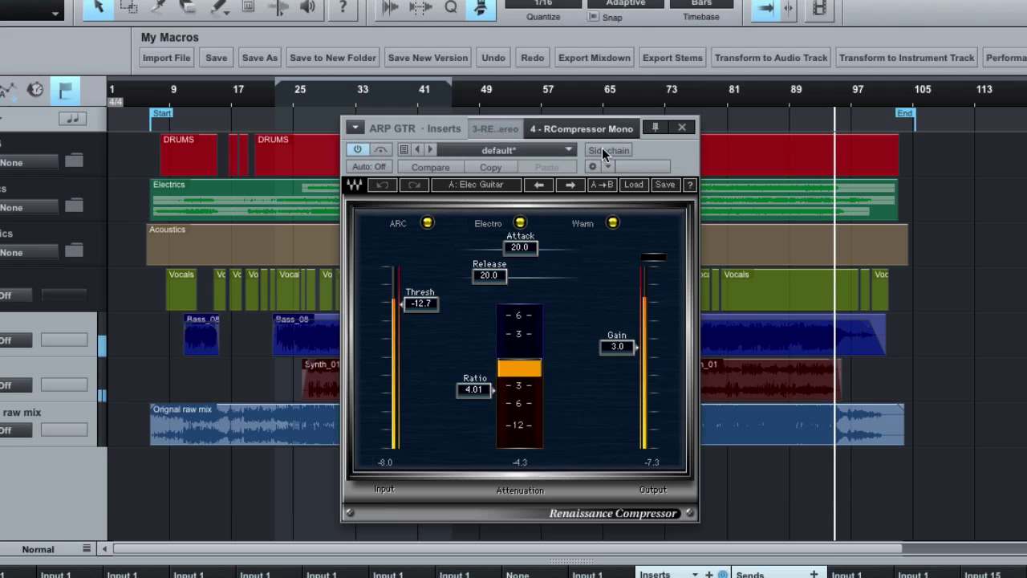
drag(699, 160, 544, 144)
click(707, 96)
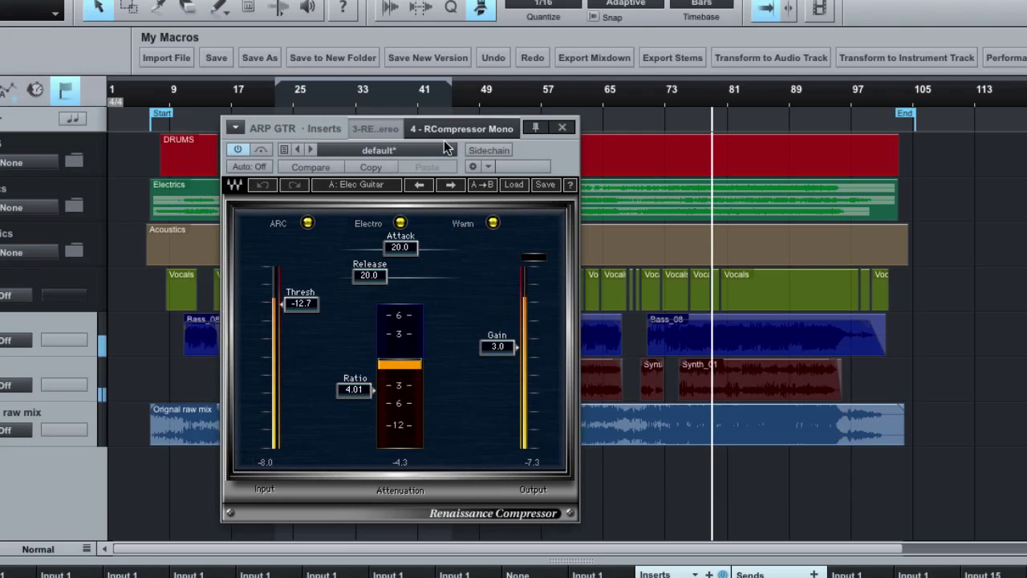
click(260, 150)
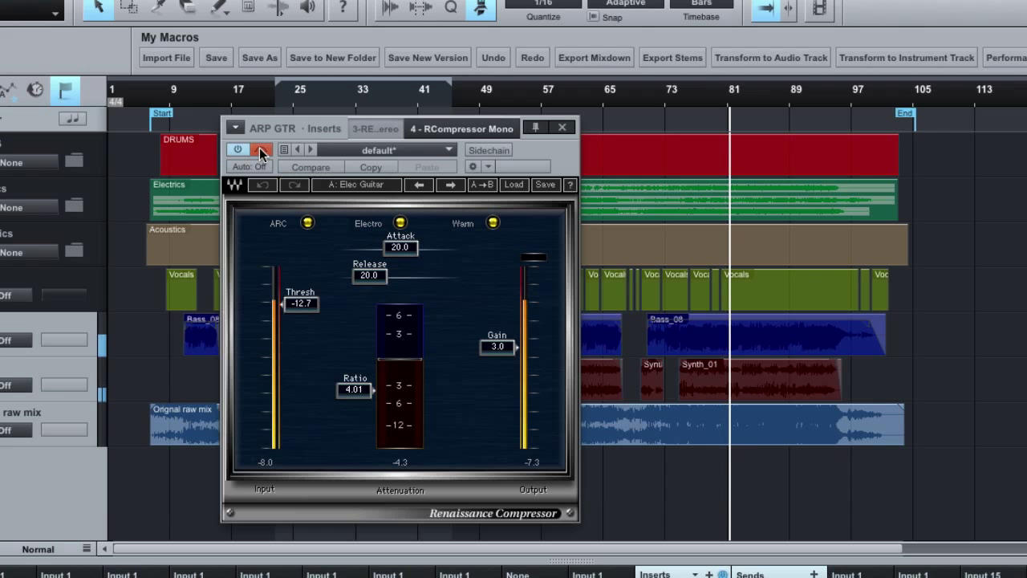
click(260, 150)
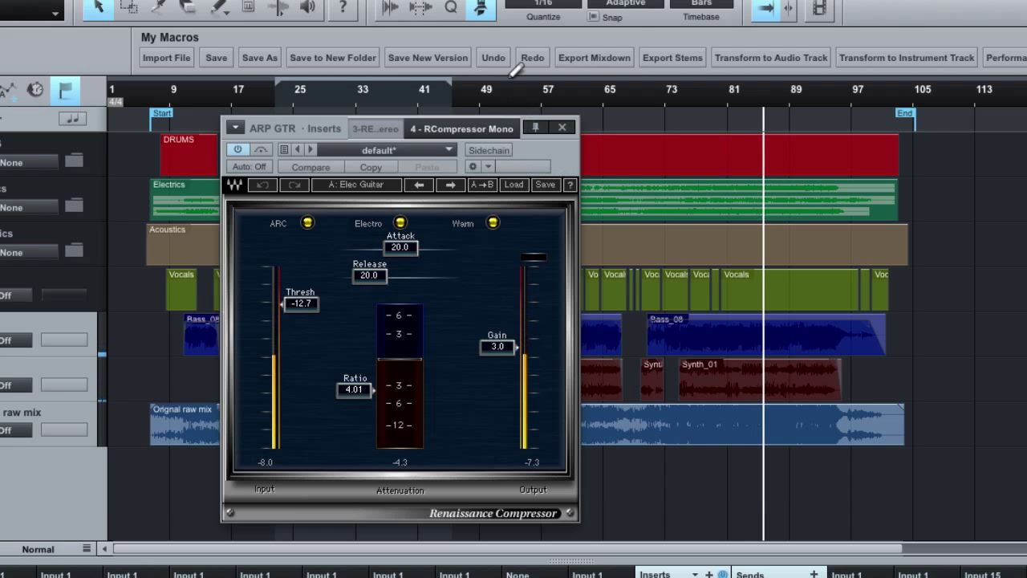
drag(545, 146, 582, 141)
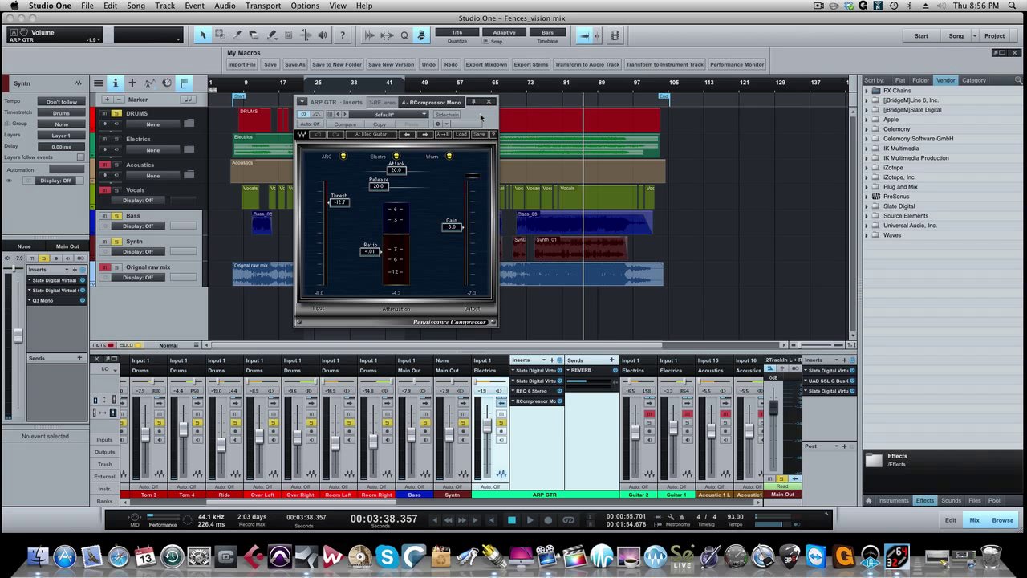
- Bypass the RCompressor Mono, play from about bar 77, and set the ARP GTR channel to +5.4 dB, panned L16
click(548, 86)
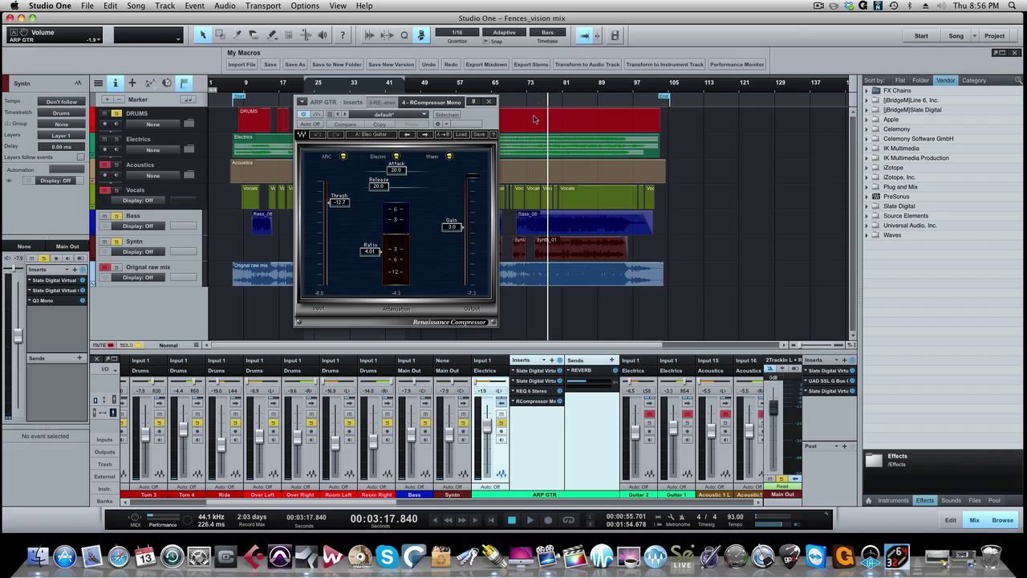
click(317, 116)
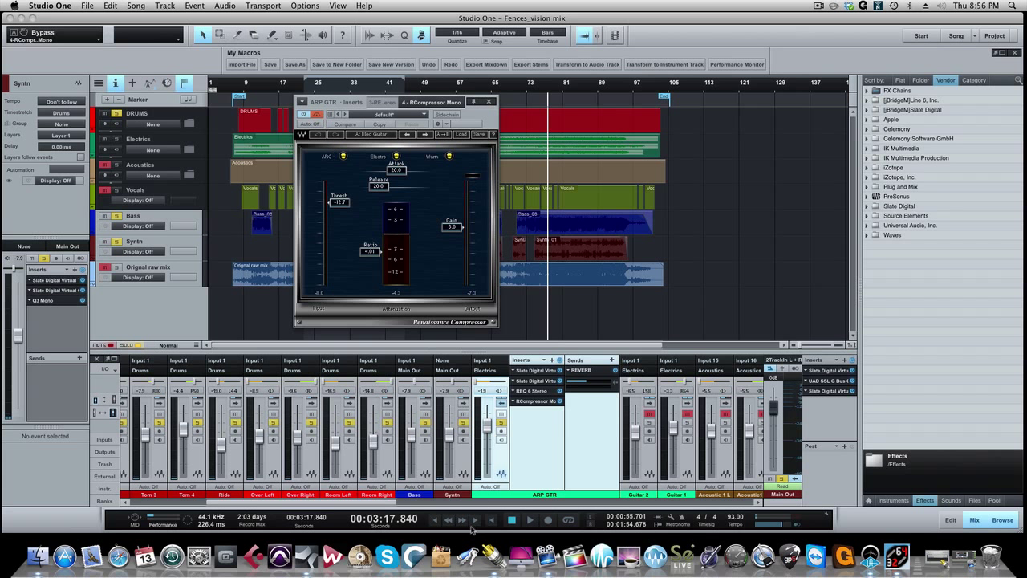
drag(485, 430, 487, 419)
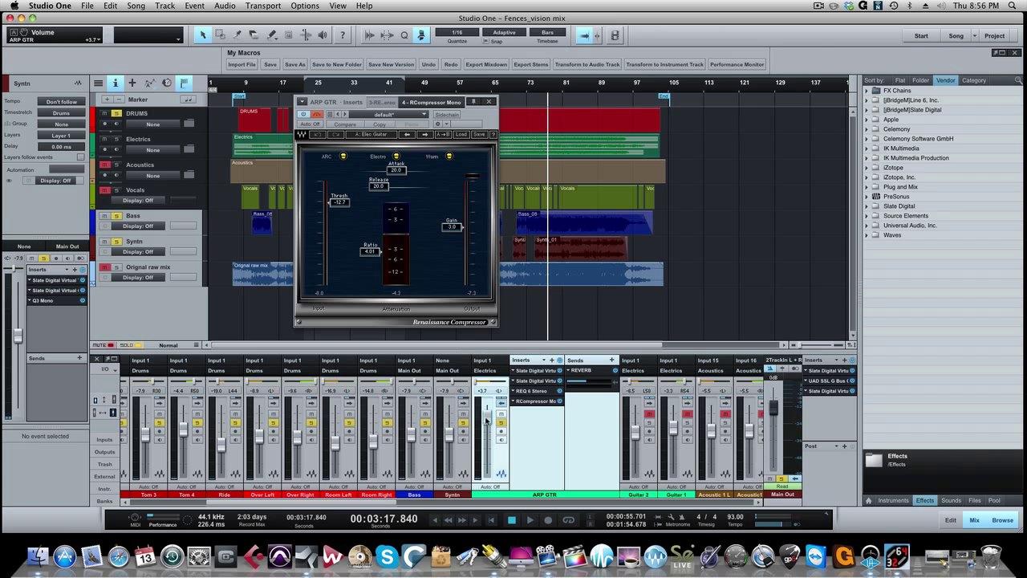
key(space)
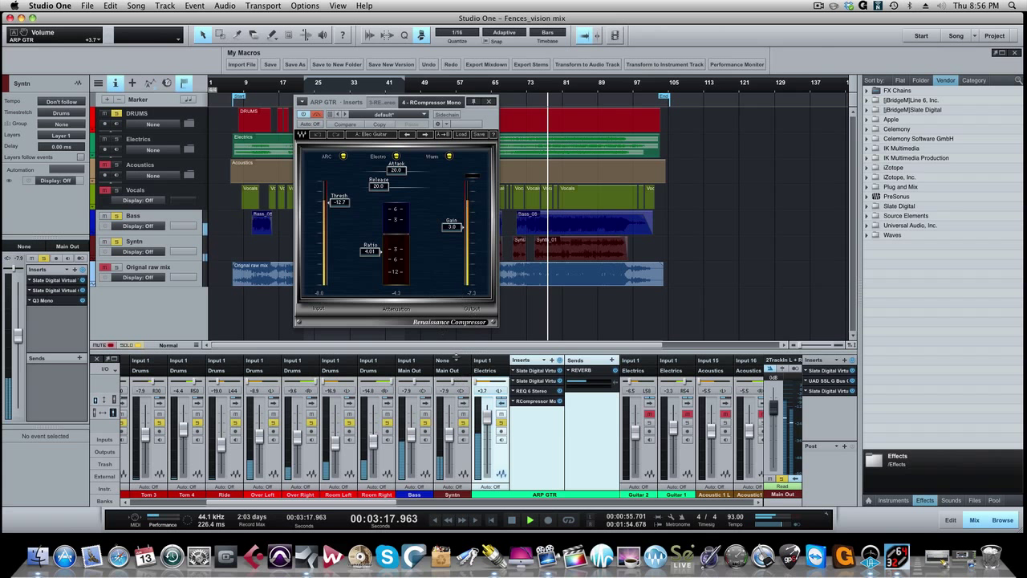
drag(490, 409, 482, 377)
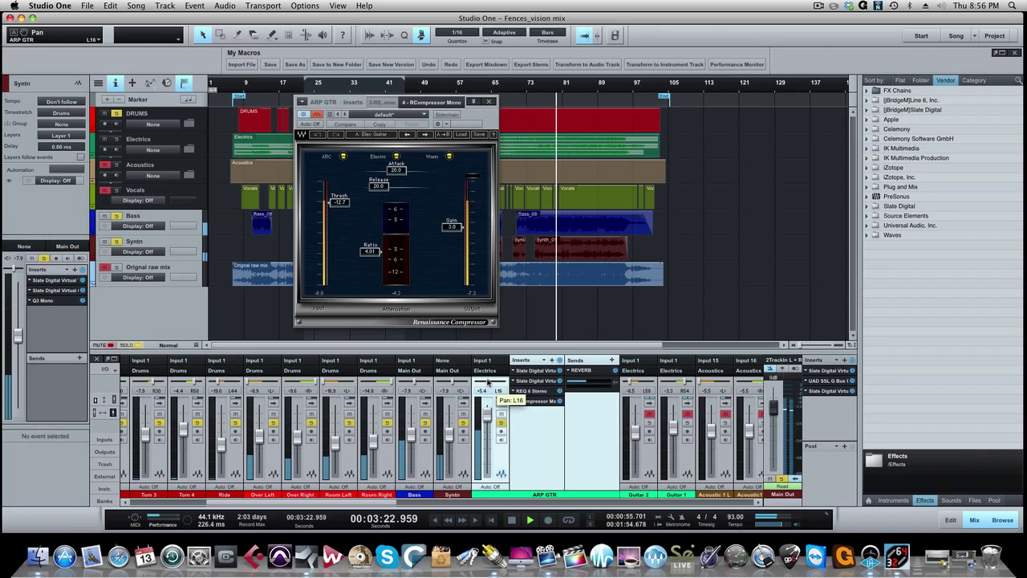
- Compare the raised ARP GTR guitar with the RCompressor Mono active and bypassed, leave it active, and stop playback
click(317, 117)
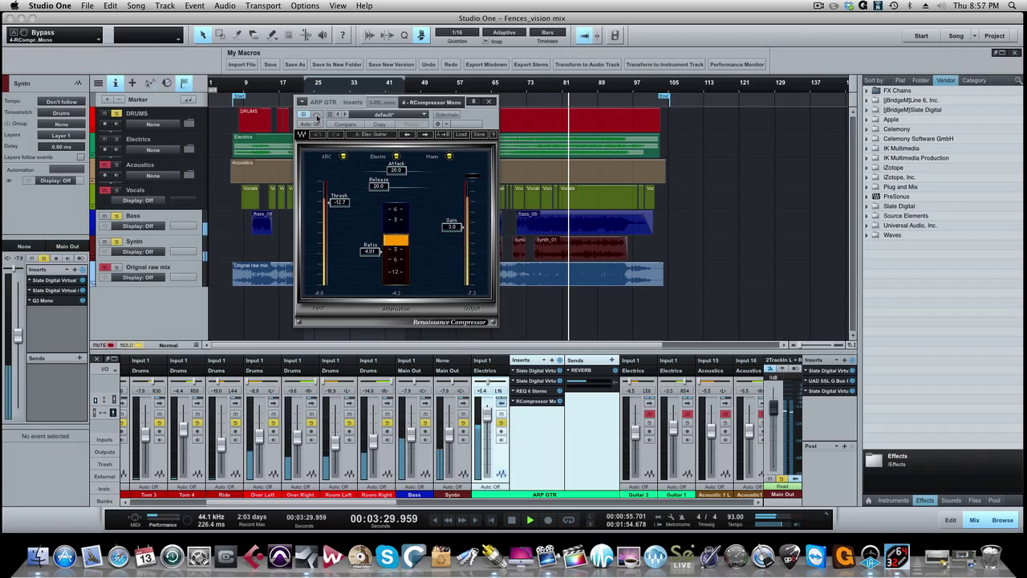
click(317, 117)
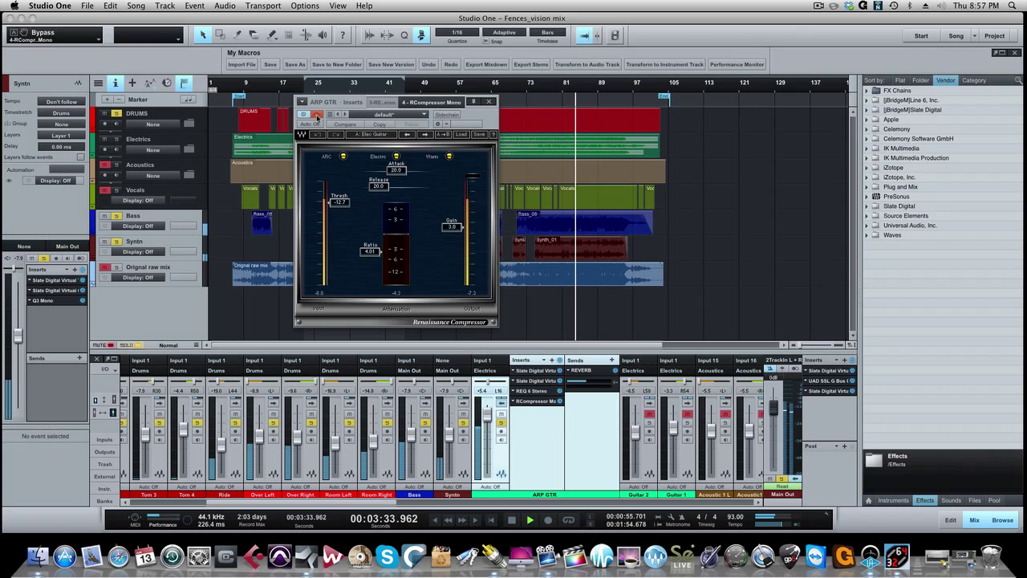
click(321, 116)
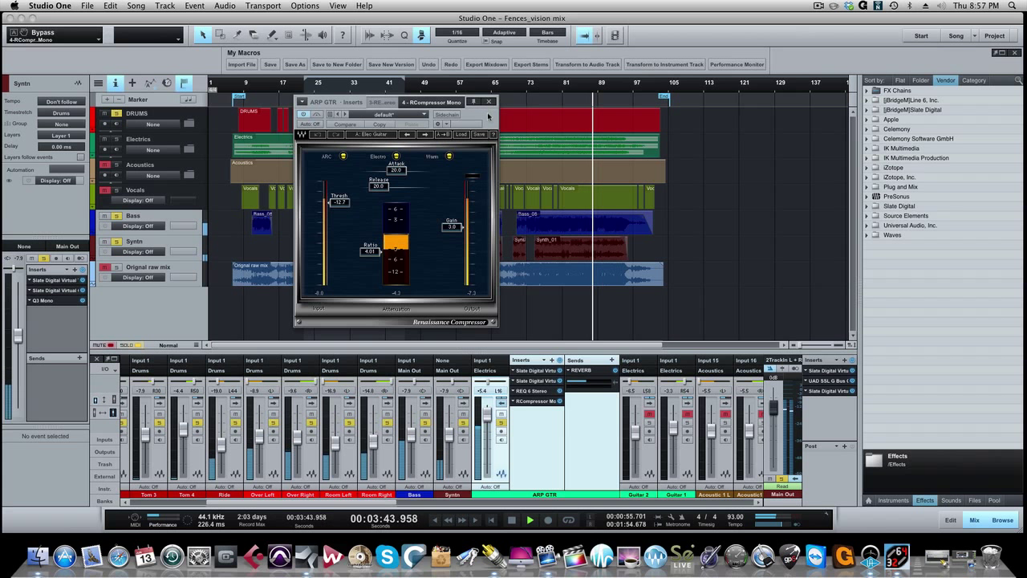
drag(488, 116, 492, 121)
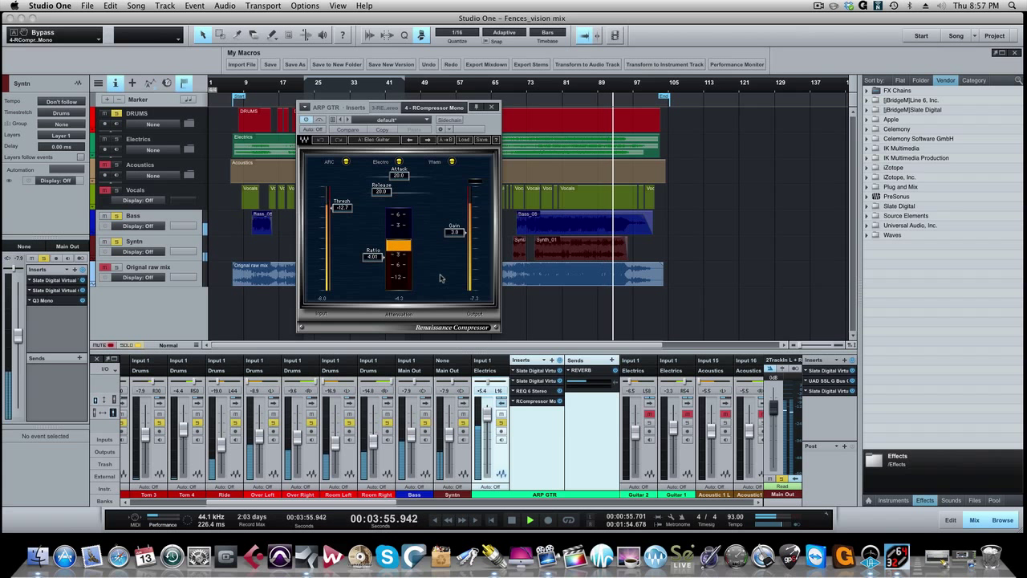
key(space)
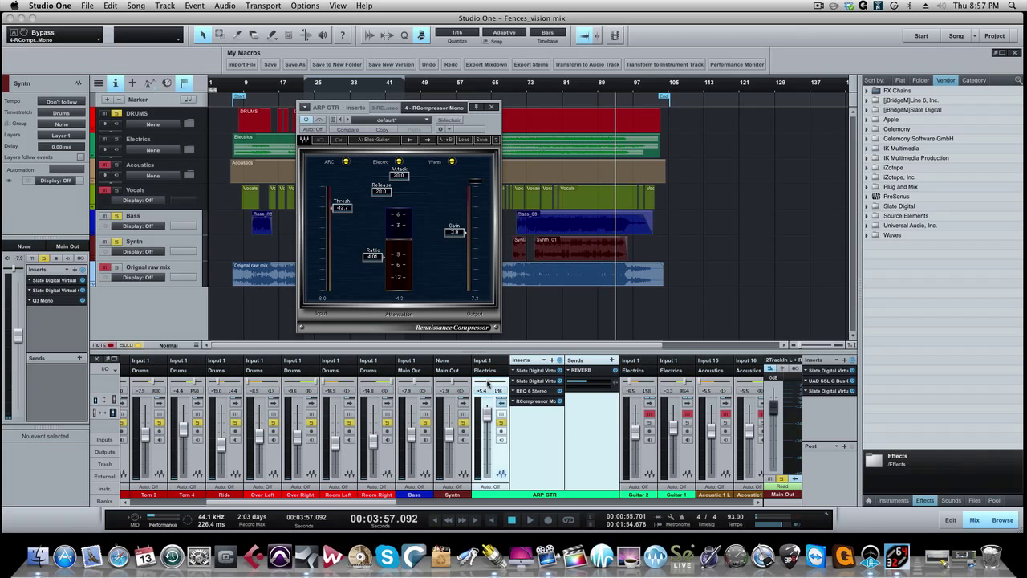
- Set the ARP GTR channel to -4.7 dB, then close its RCompressor Mono and collapse its inserts and sends
drag(485, 414, 486, 426)
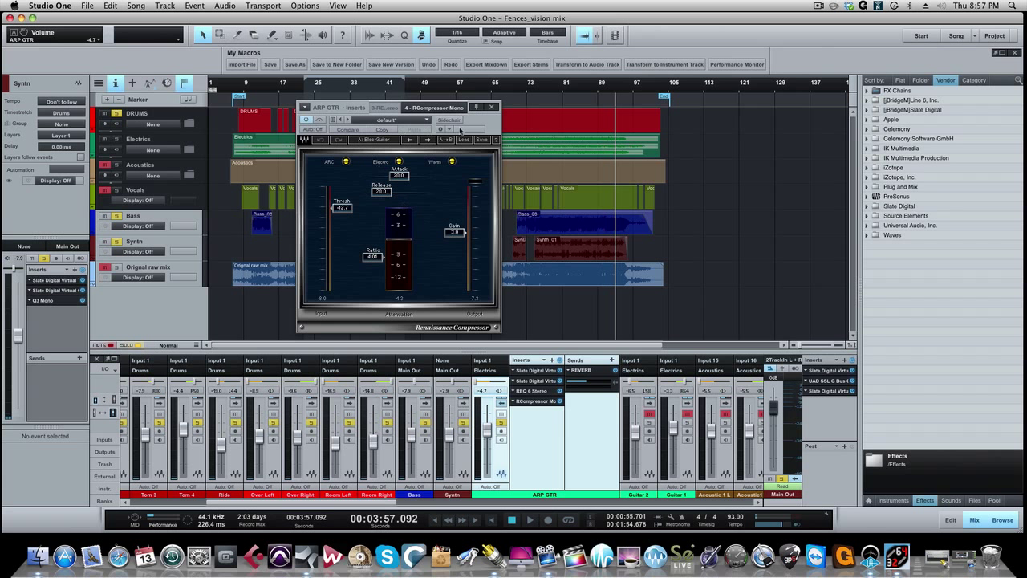
drag(485, 125, 493, 118)
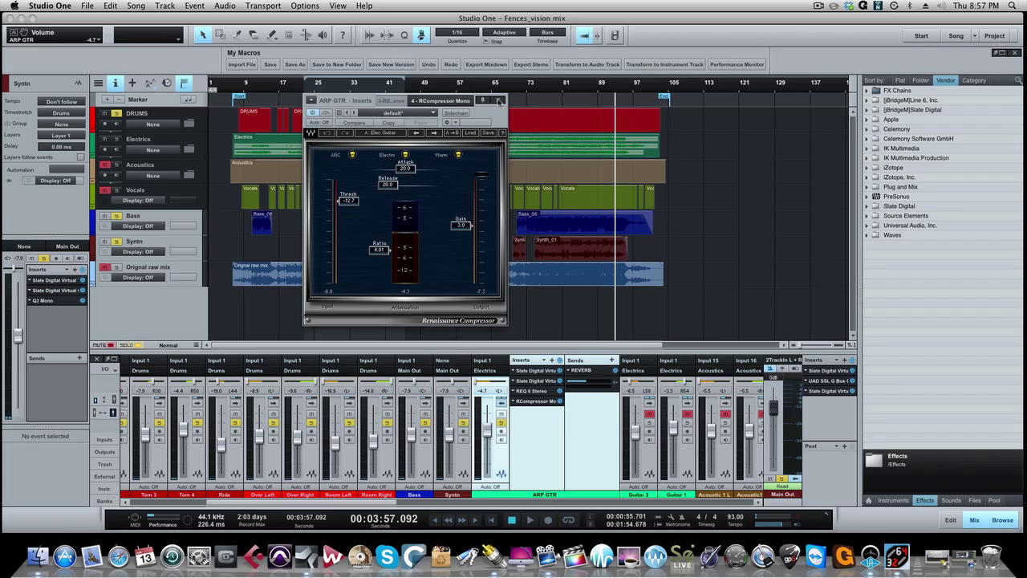
click(498, 101)
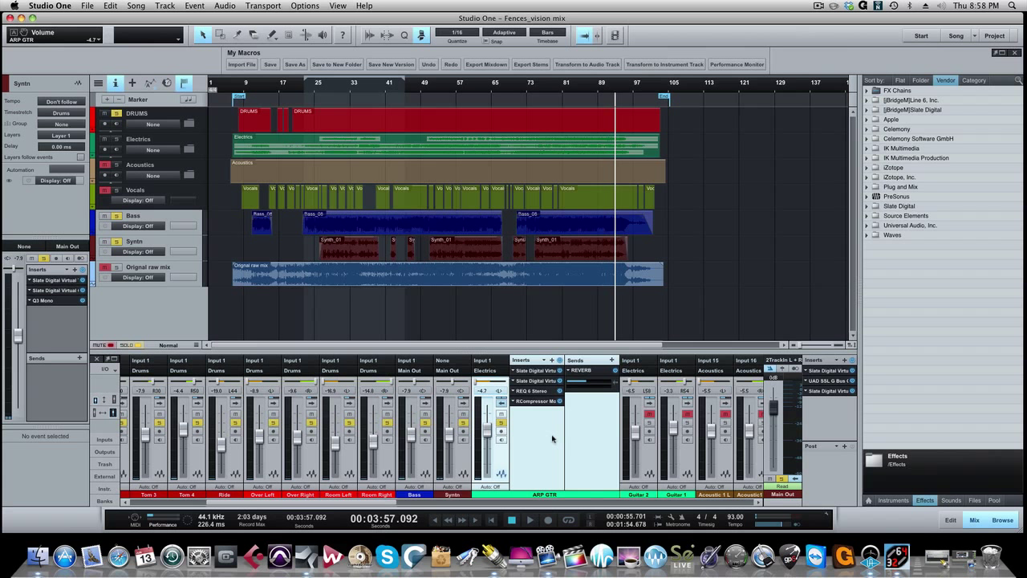
click(501, 404)
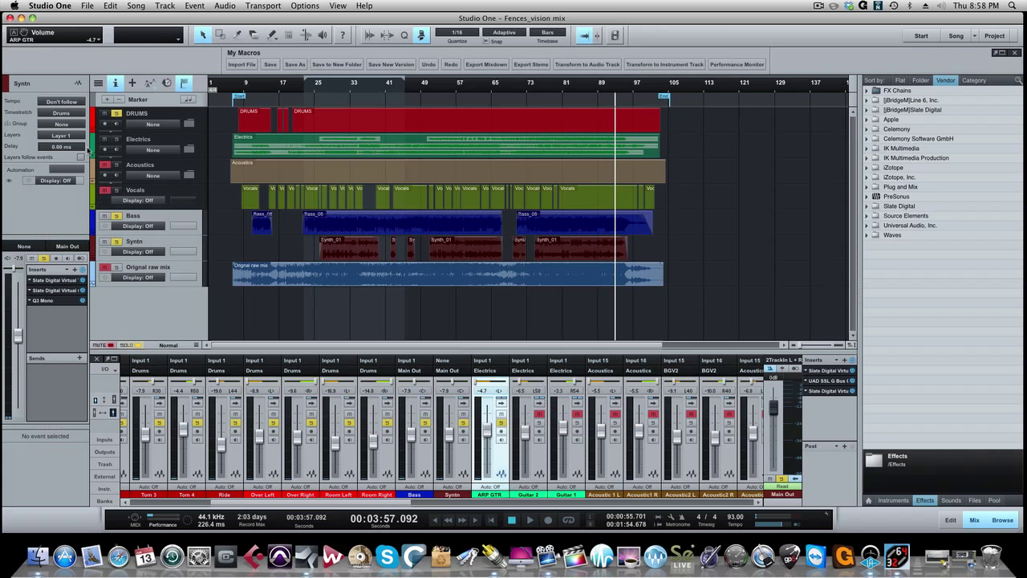
- Look inside the Electrics folder at the ARP GTR, Guitar 2 and Guitar 1 tracks, and collapse the folder again
click(191, 150)
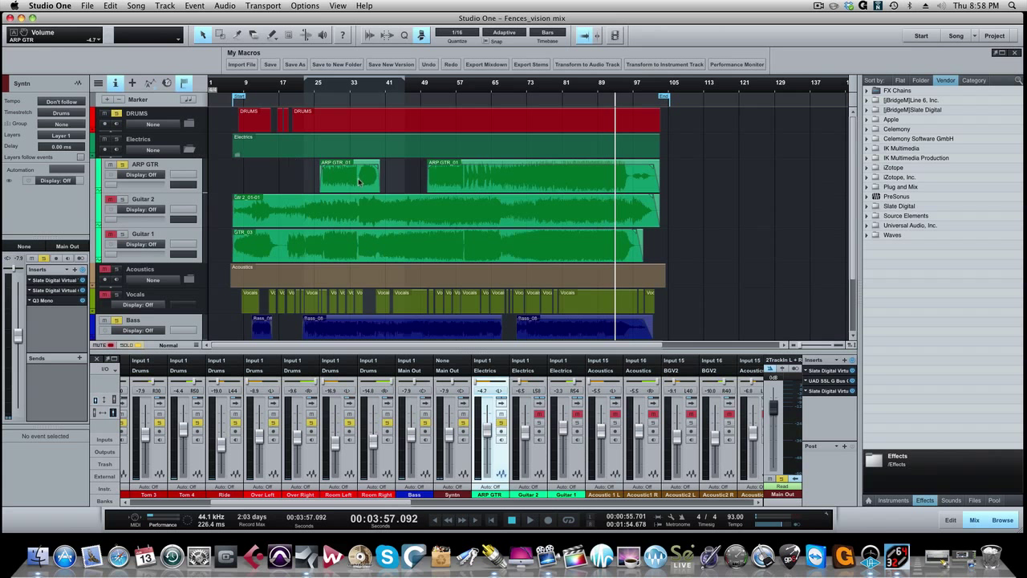
click(183, 212)
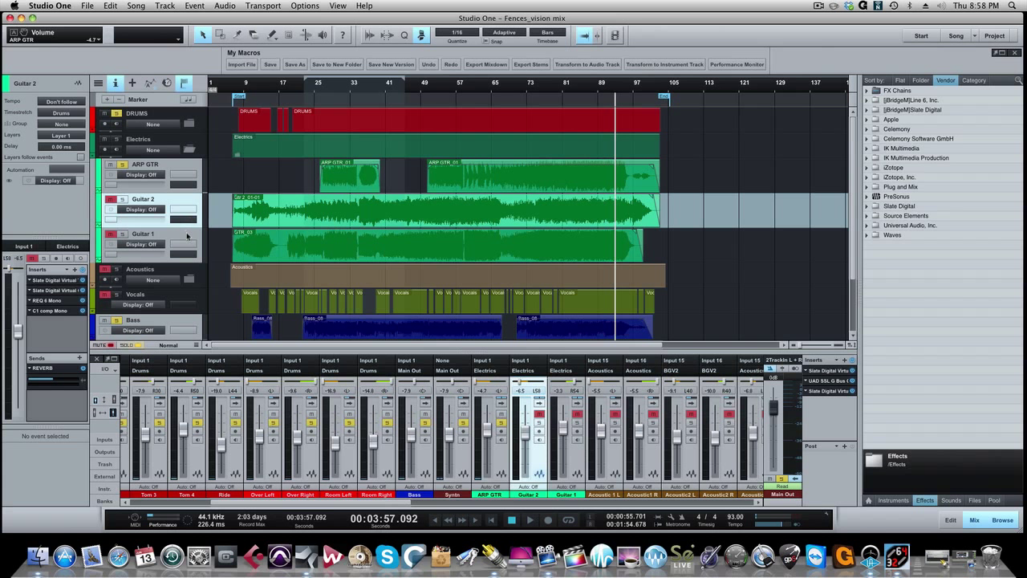
click(187, 235)
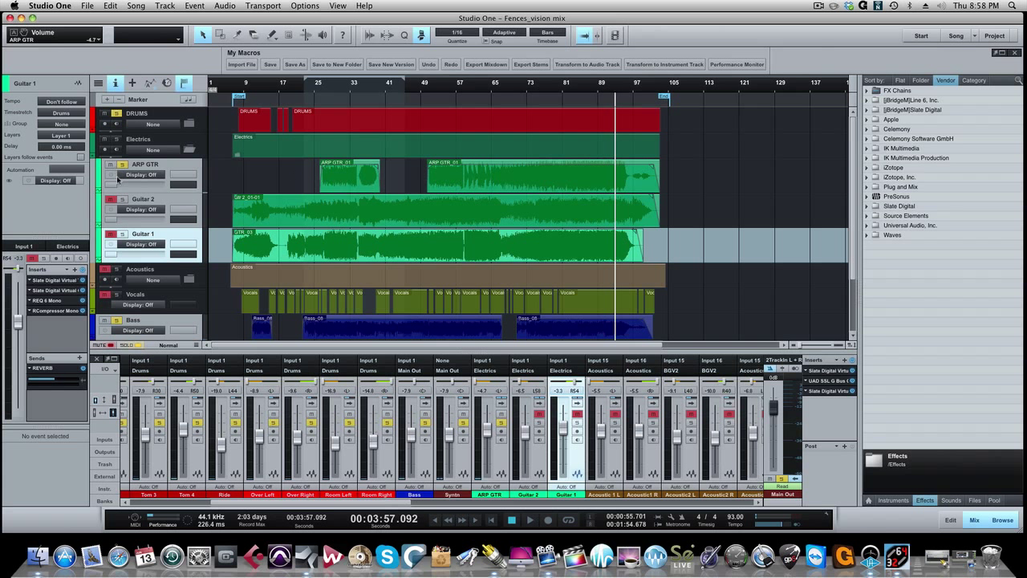
click(95, 160)
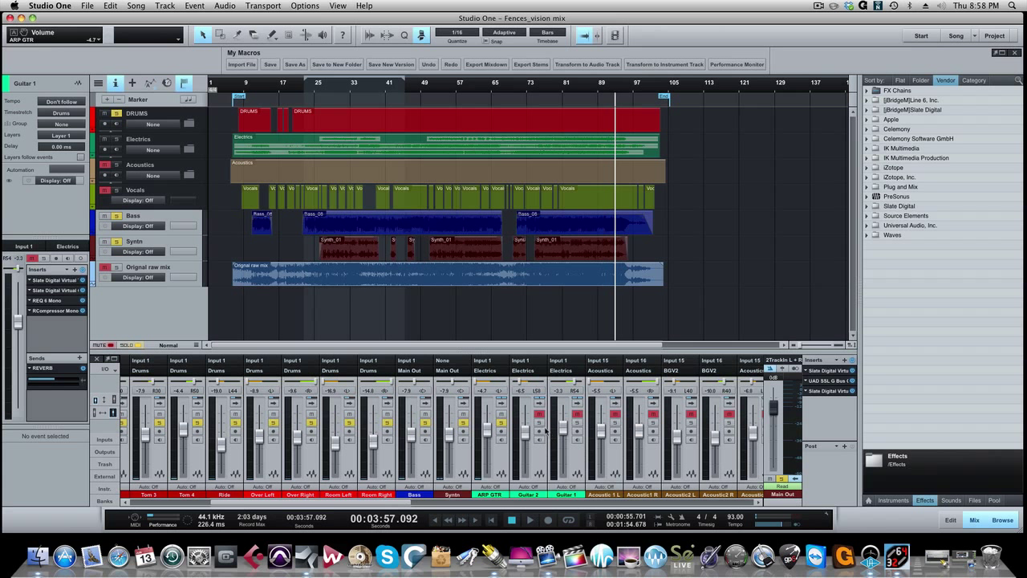
- Move the Guitar 1 mixer channel between ARP GTR and Guitar 2, and play it soloed along with the other soloed channels
drag(567, 442, 524, 454)
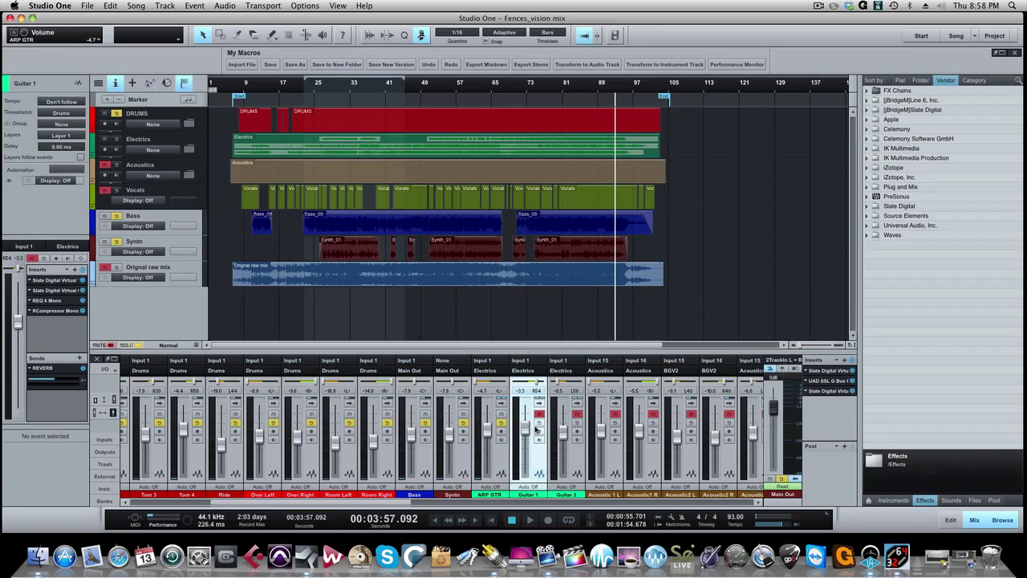
click(539, 422)
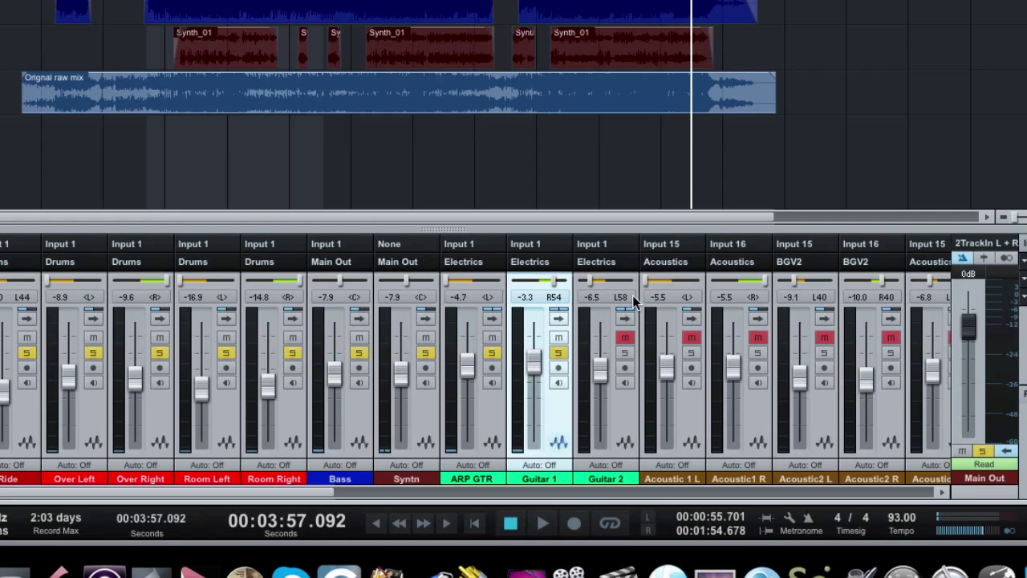
mouse_move(582, 383)
key(space)
- Show Guitar 1's inserts and sends, and raise the channel to +2.6 dB, replaying from an earlier point in the song
click(558, 317)
drag(534, 363, 535, 351)
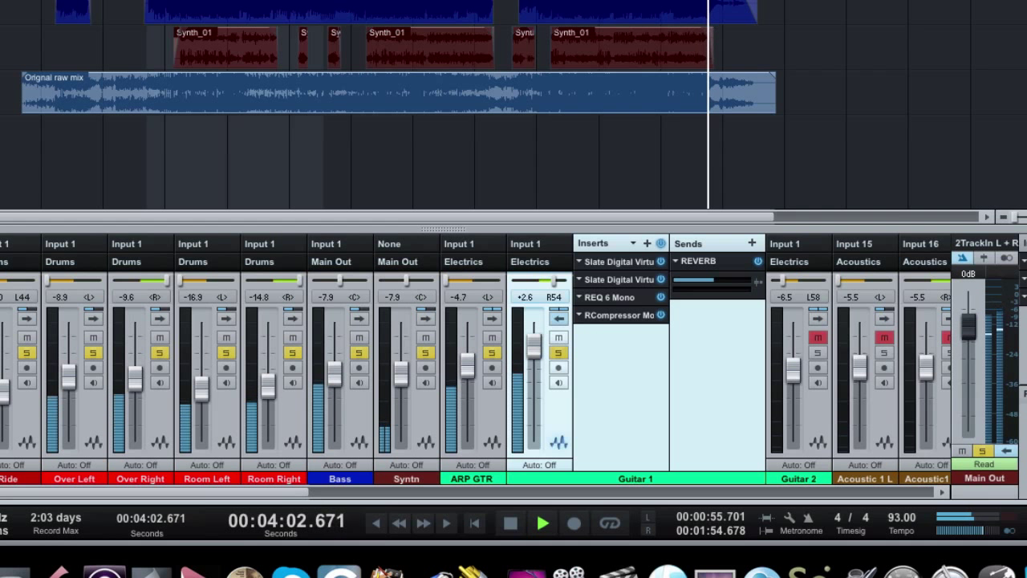
click(580, 94)
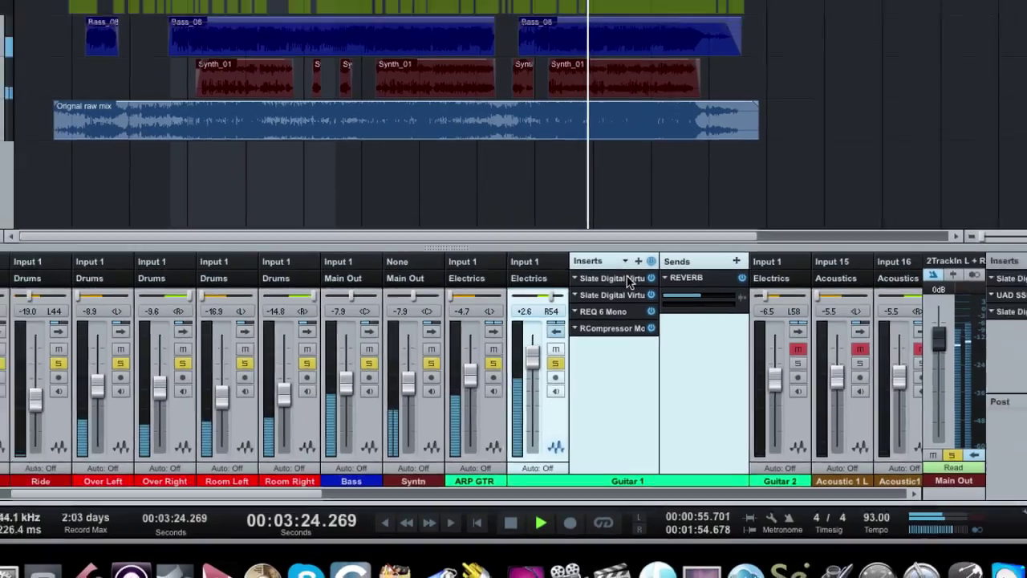
- Examine Guitar 1's Virtual Tape Machines, Virtual Channel and REQ 6 Mono inserts during playback
double_click(634, 258)
drag(634, 97, 499, 29)
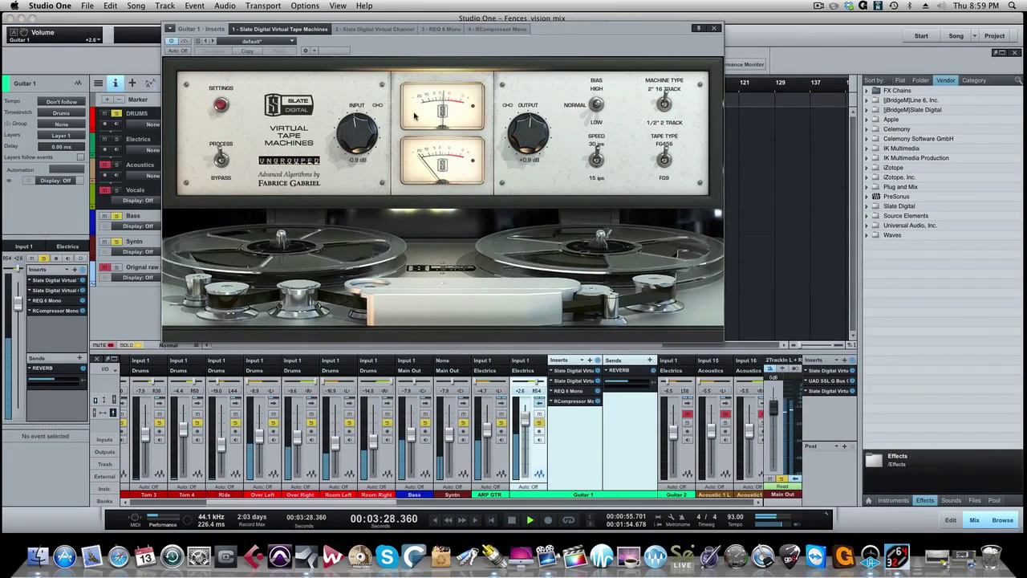
click(360, 29)
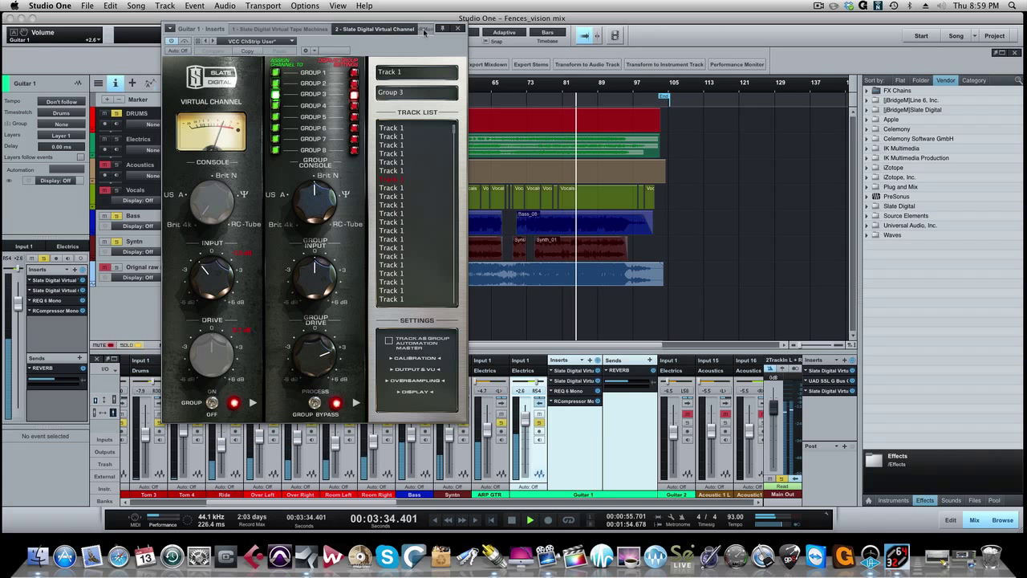
click(424, 33)
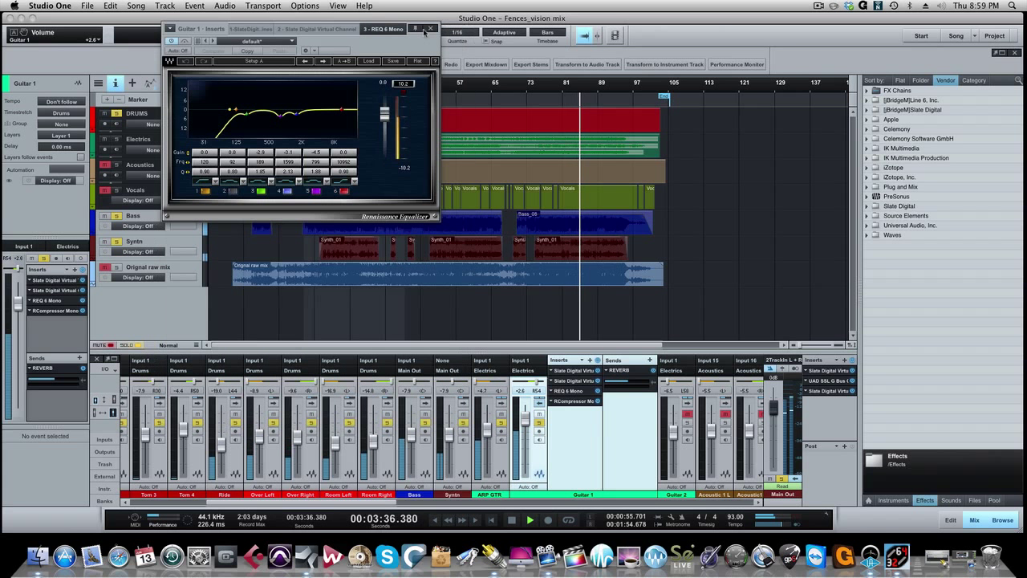
key(super+s)
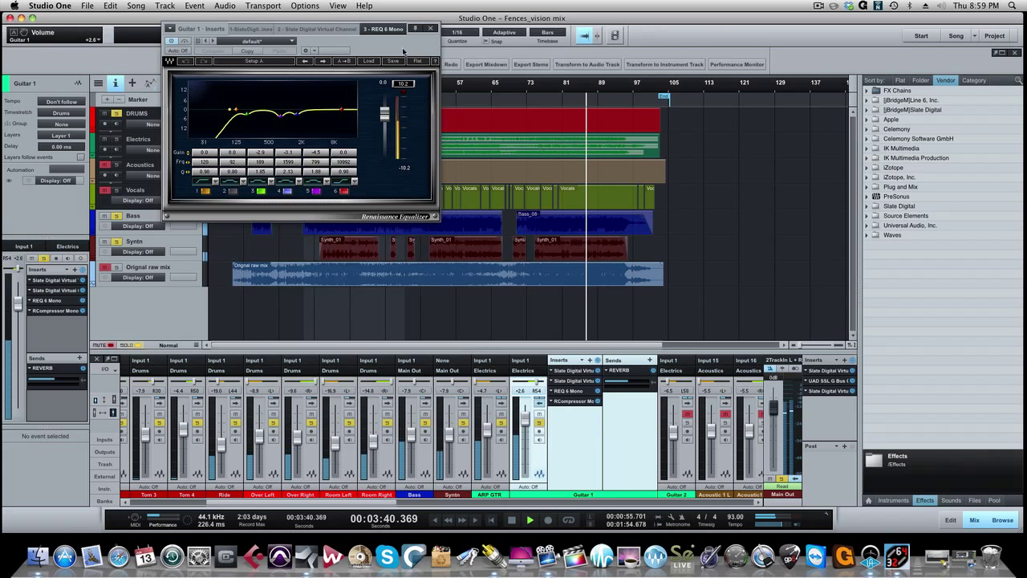
drag(399, 49, 514, 132)
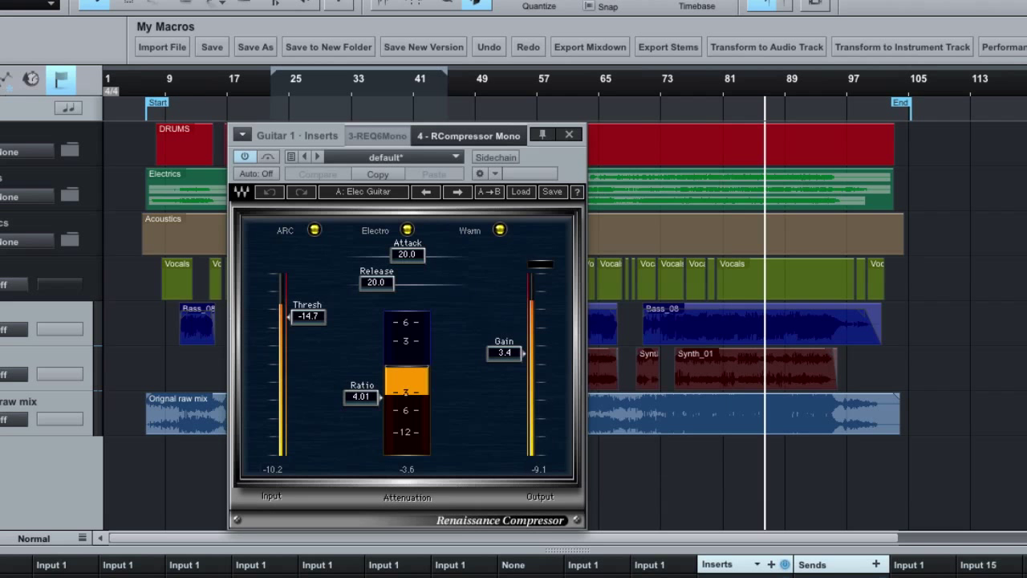
- Audition Guitar 1 through the RCompressor Mono from about bar 73, and close the compressor window
drag(553, 138, 579, 125)
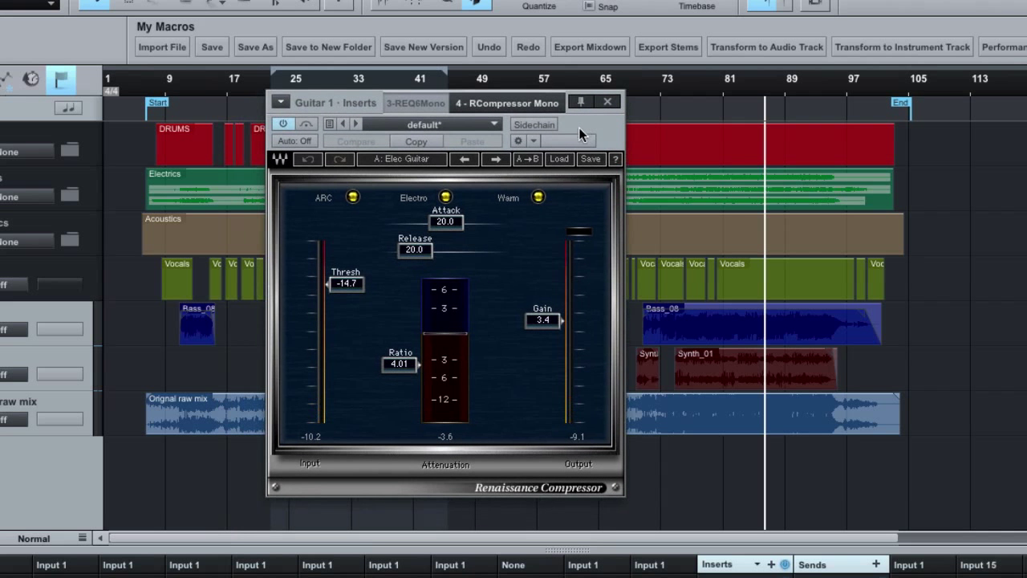
click(673, 95)
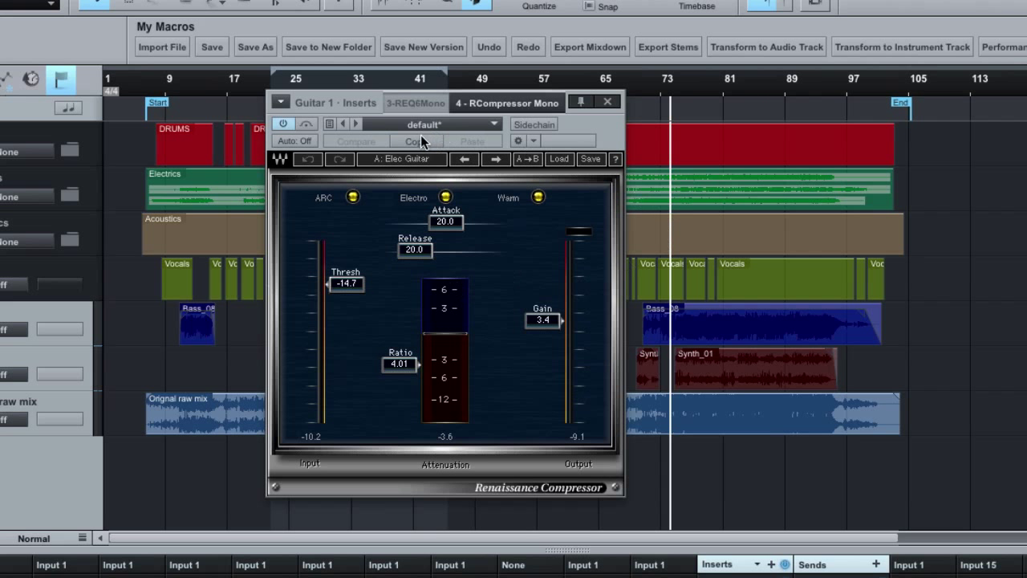
key(space)
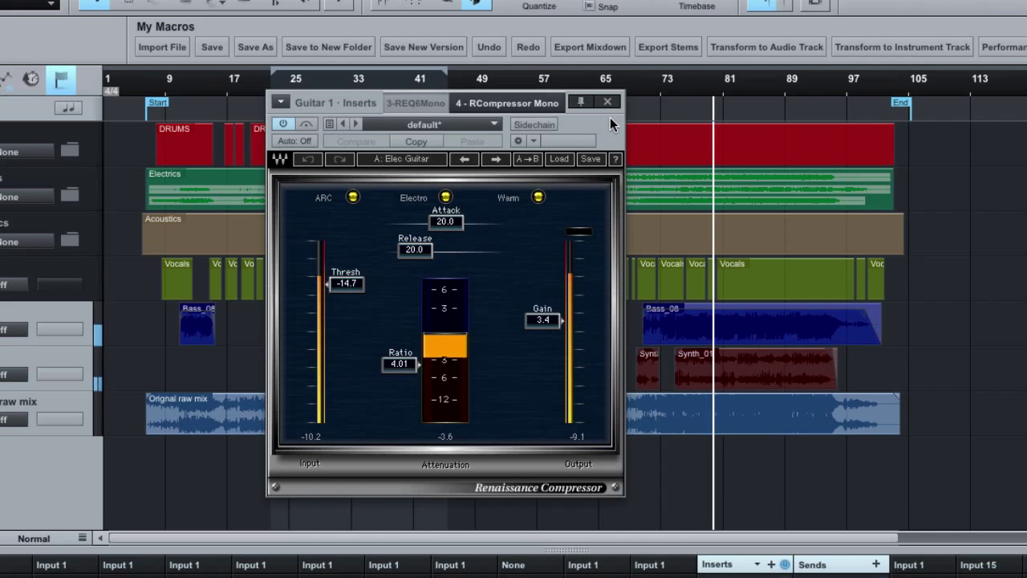
drag(593, 116, 610, 119)
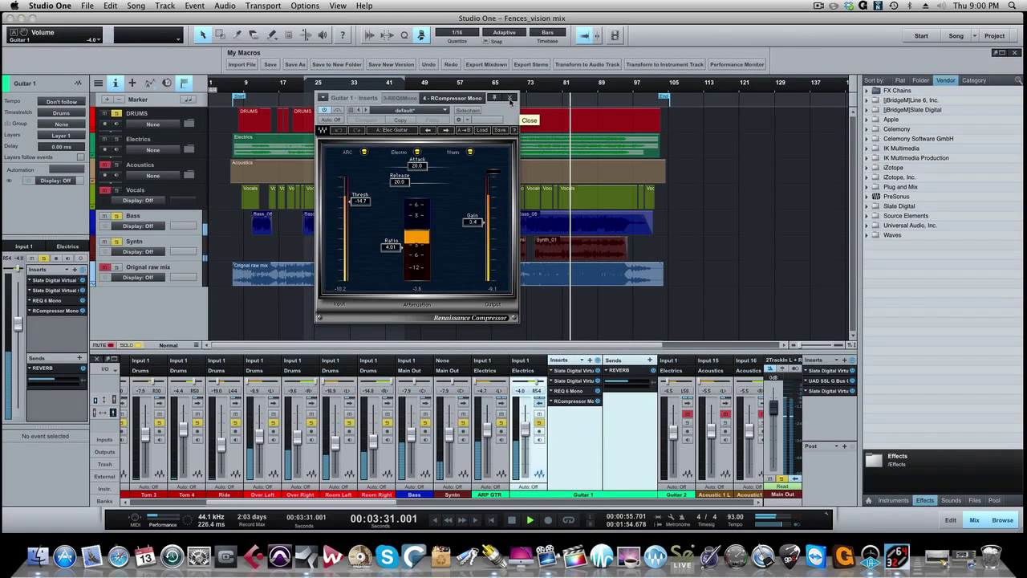
click(510, 99)
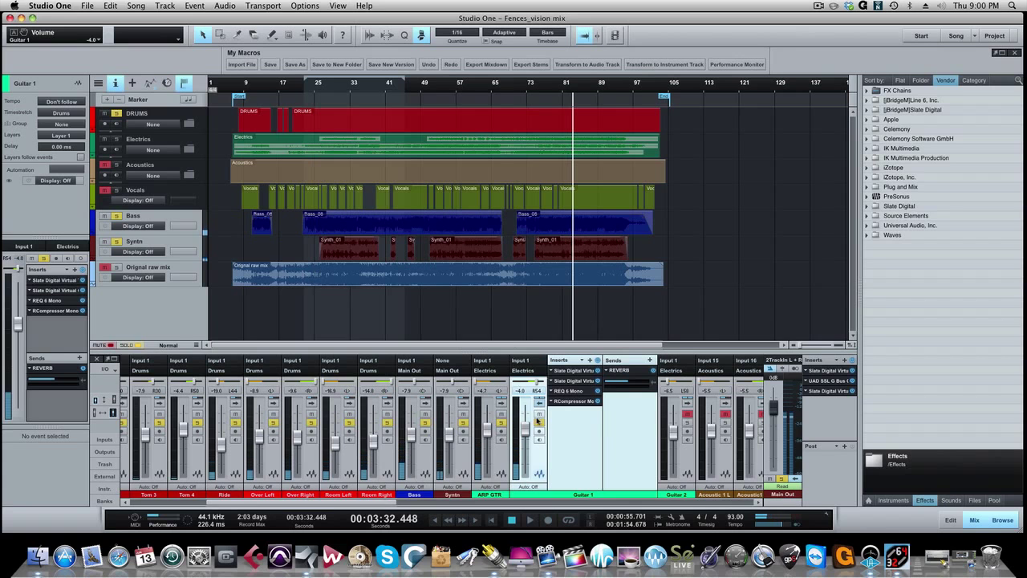